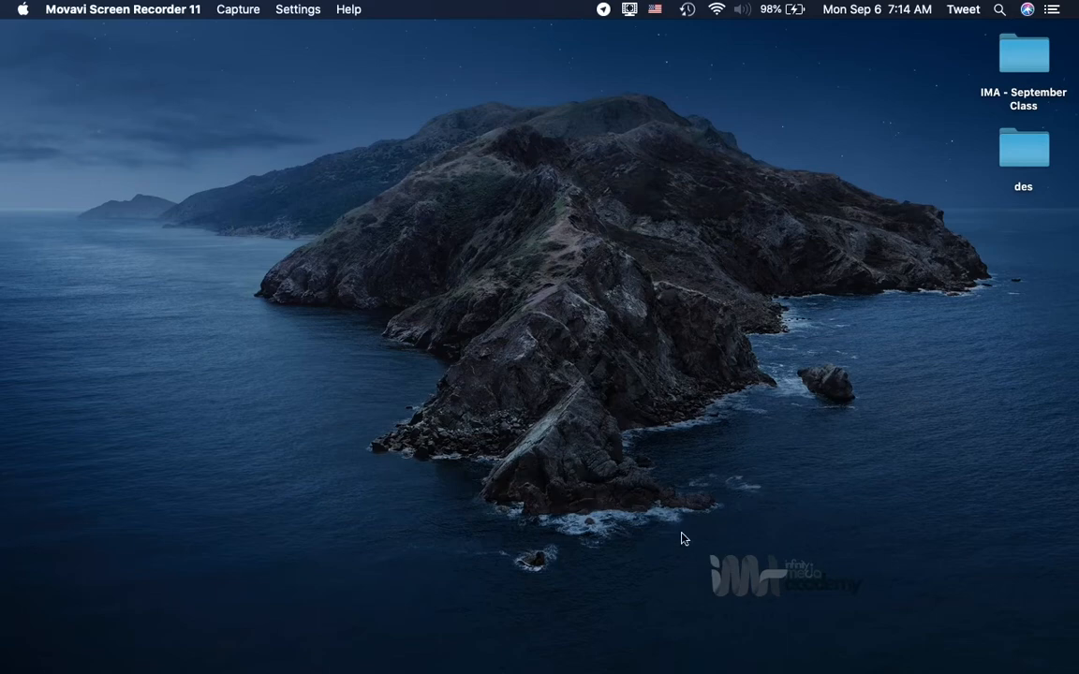
# Switch to Chrome and look through the figma.com home page.
pyautogui.moveTo(824, 667)
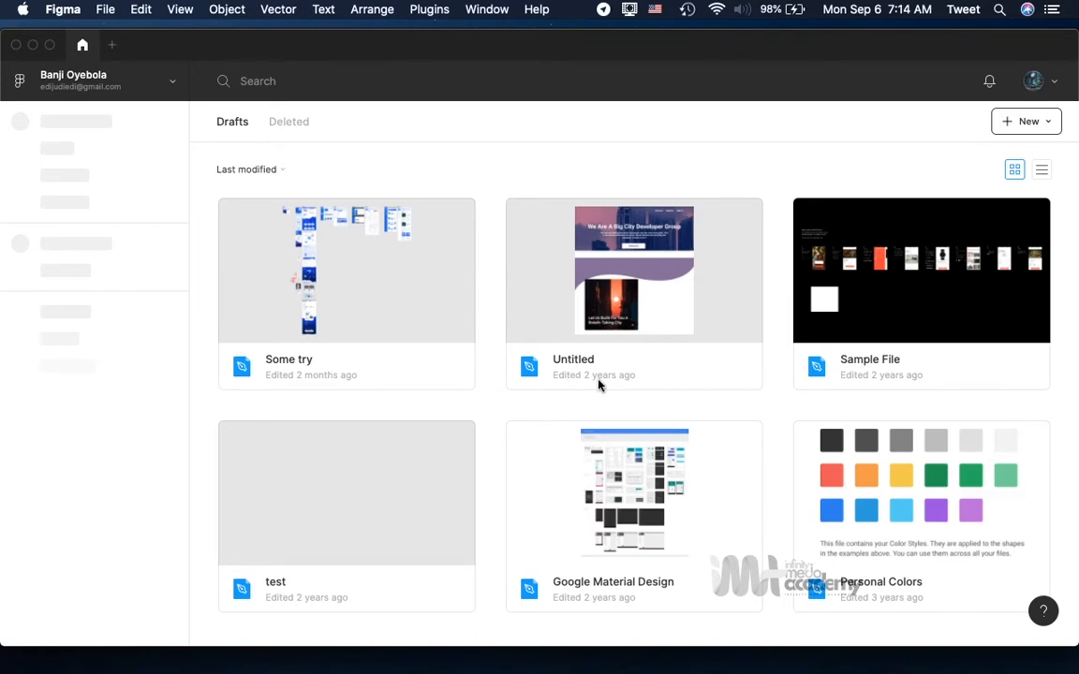
pyautogui.hotkey('ctrl', 'Left')
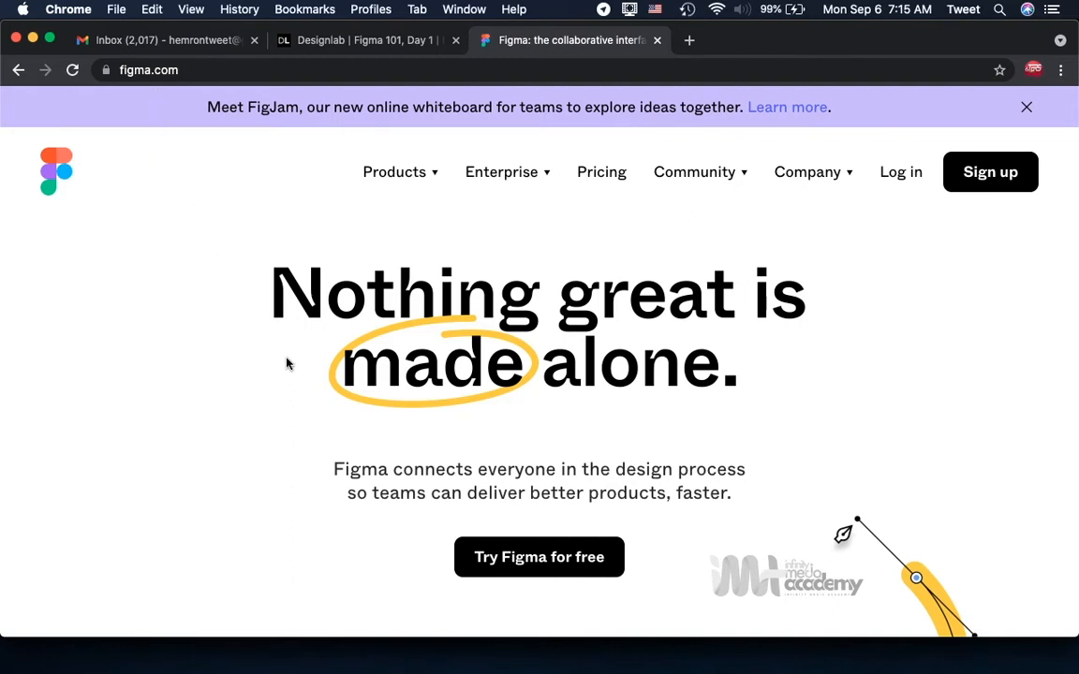
pyautogui.scroll(-2, 296, 409)
pyautogui.scroll(-2, 295, 409)
pyautogui.scroll(3, 295, 409)
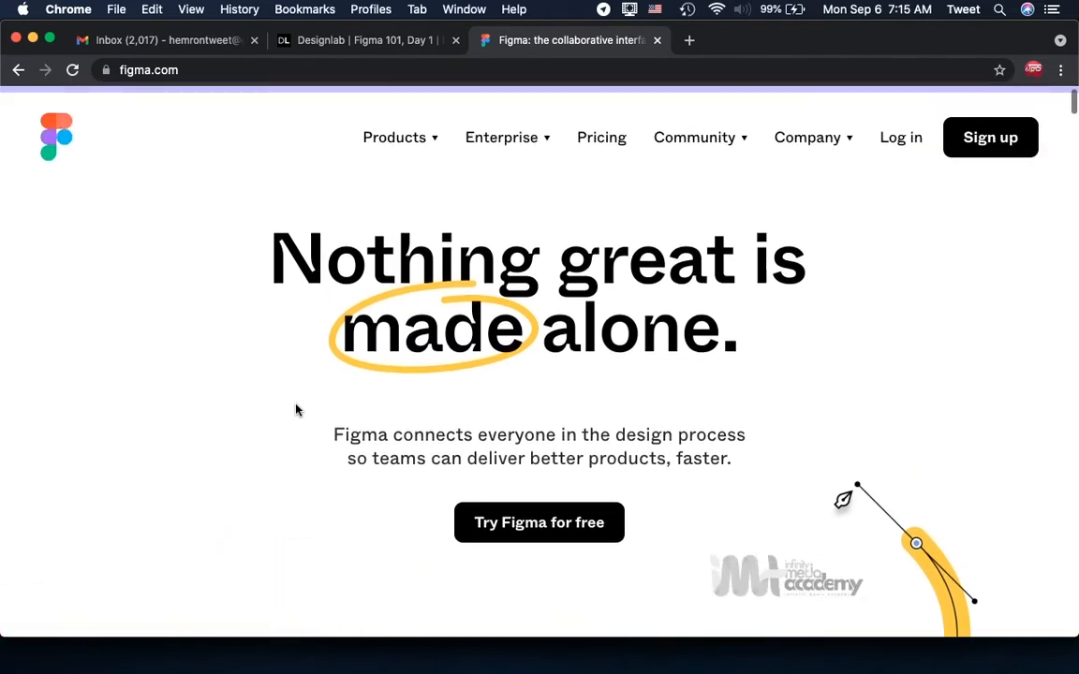
pyautogui.scroll(-1, 296, 409)
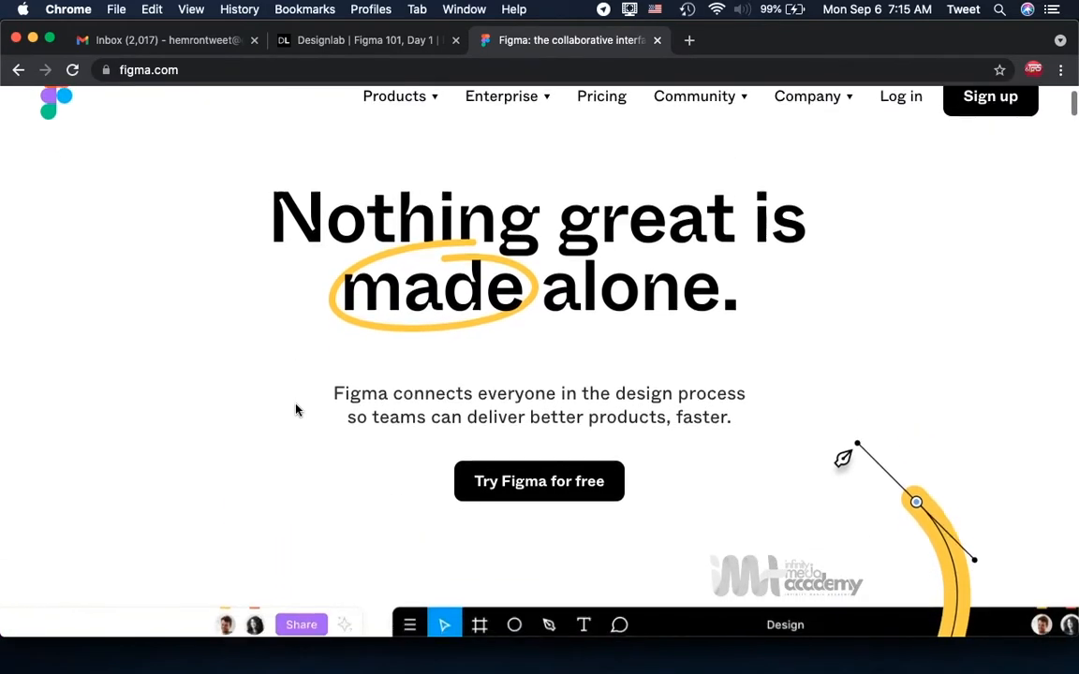
pyautogui.scroll(-5, 296, 409)
pyautogui.scroll(6, 296, 410)
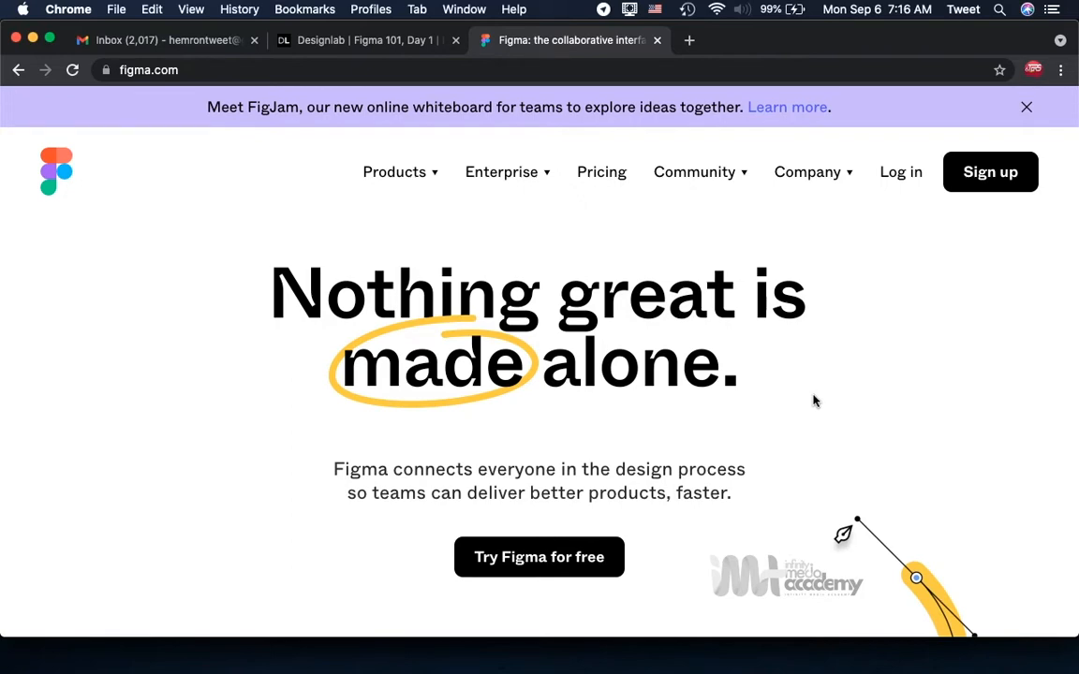
# Switch to the Figma desktop app, view the recent files, and create a new design file from Drafts.
pyautogui.hotkey('ctrl', 'Right')
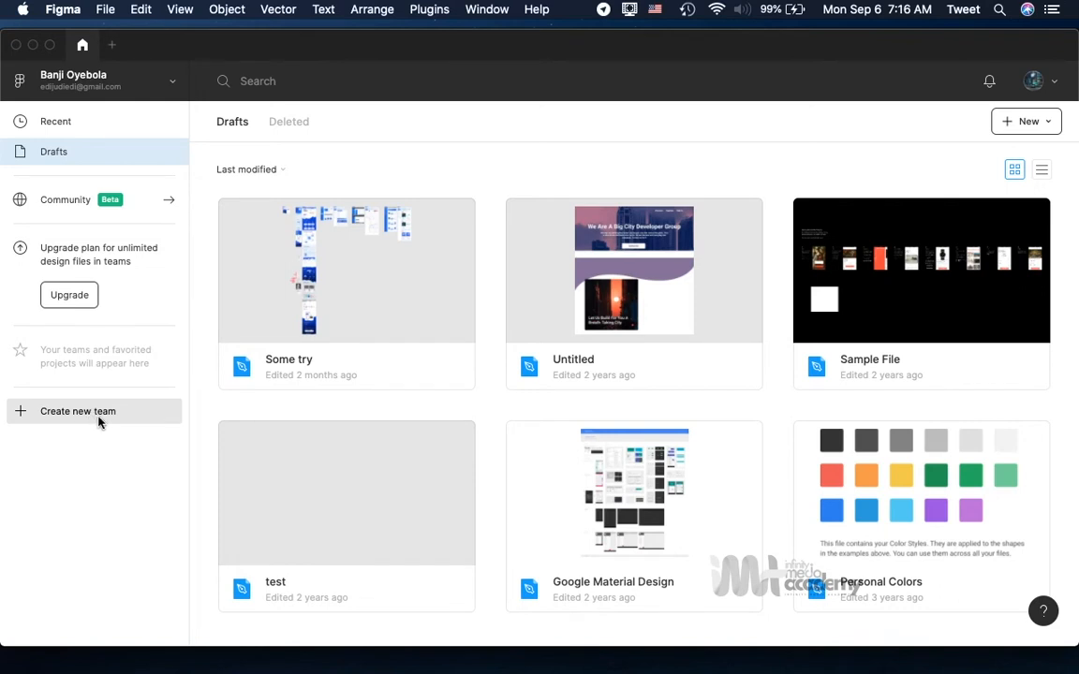
pyautogui.click(73, 119)
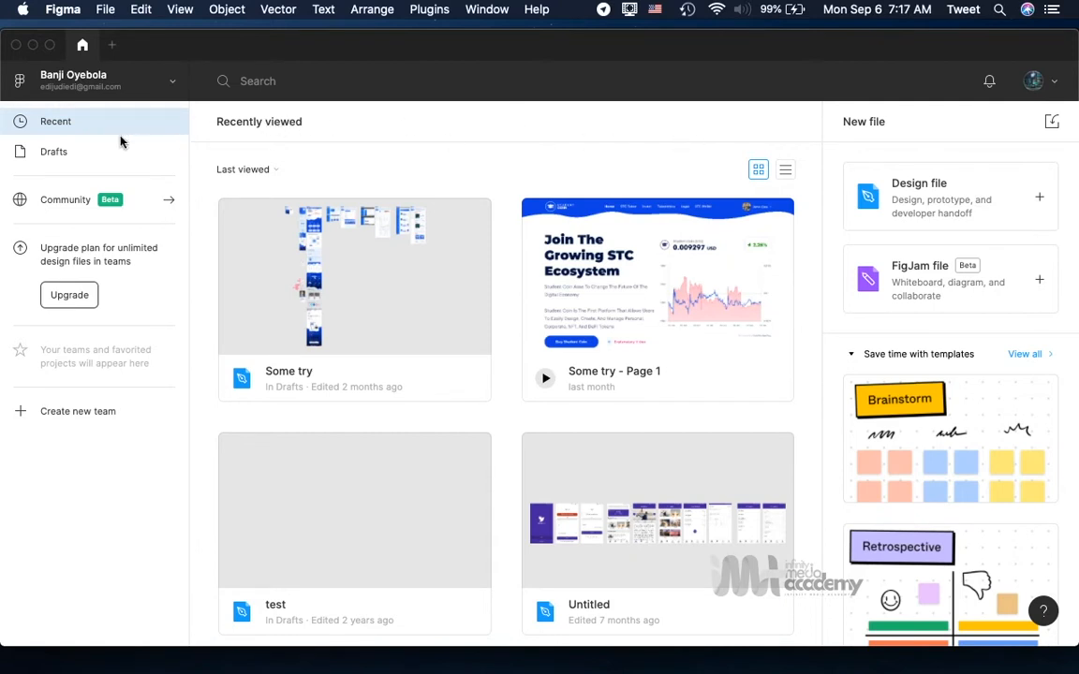
pyautogui.click(54, 152)
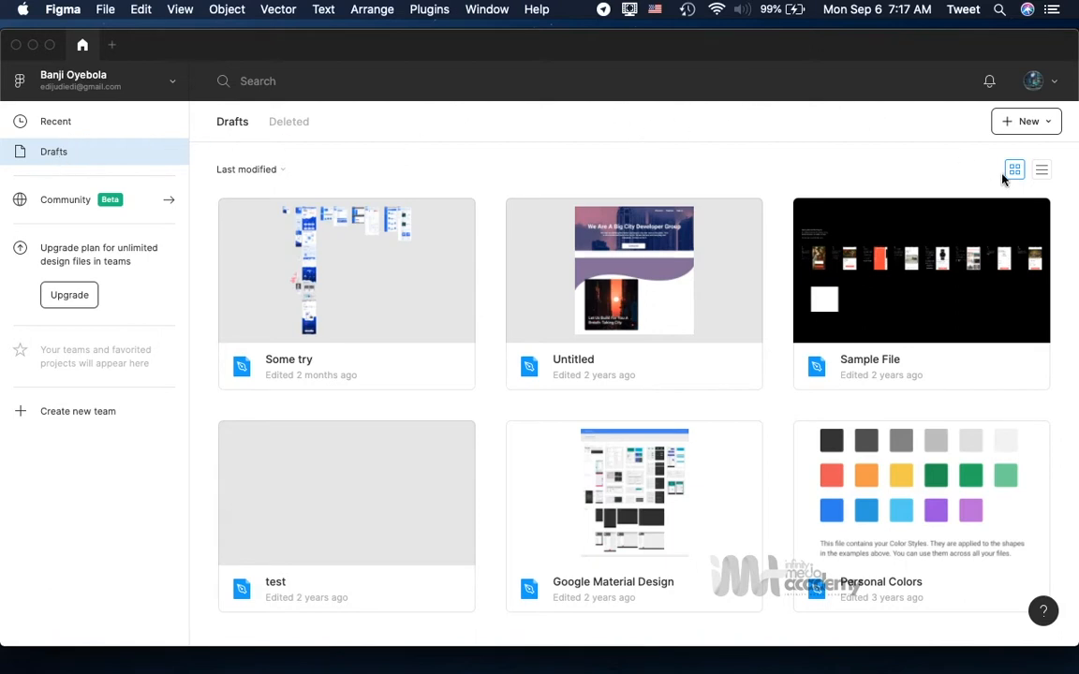
pyautogui.click(1046, 122)
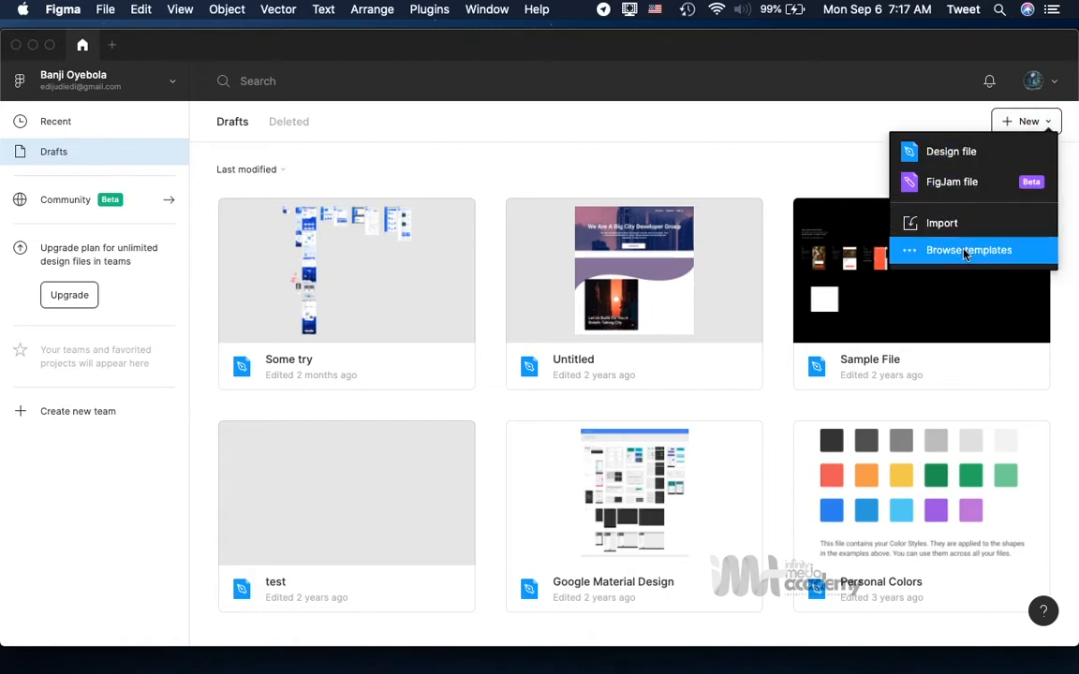
pyautogui.click(982, 155)
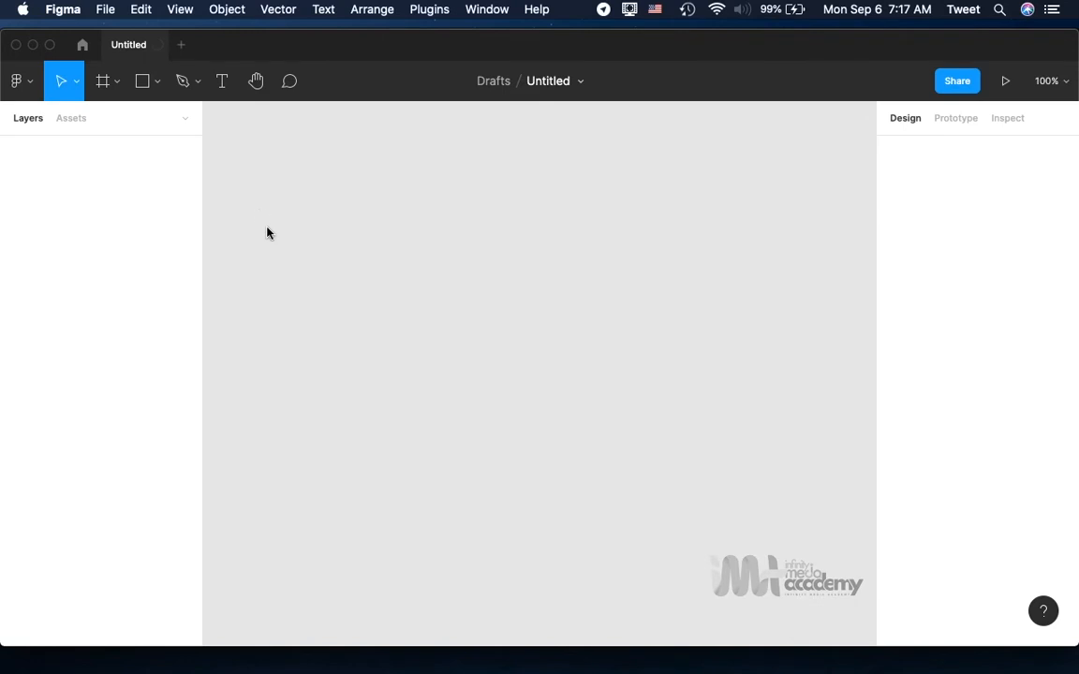
# Return to the drafts overview, view the file types offered for a new tab, and close that tab.
pyautogui.click(82, 45)
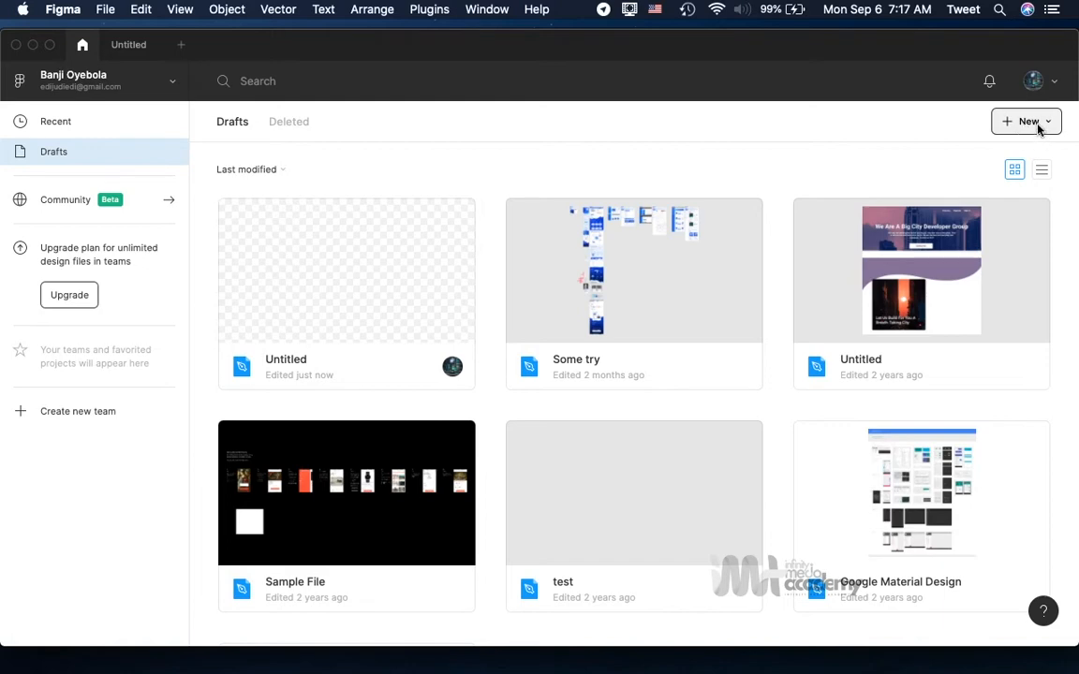
pyautogui.click(184, 47)
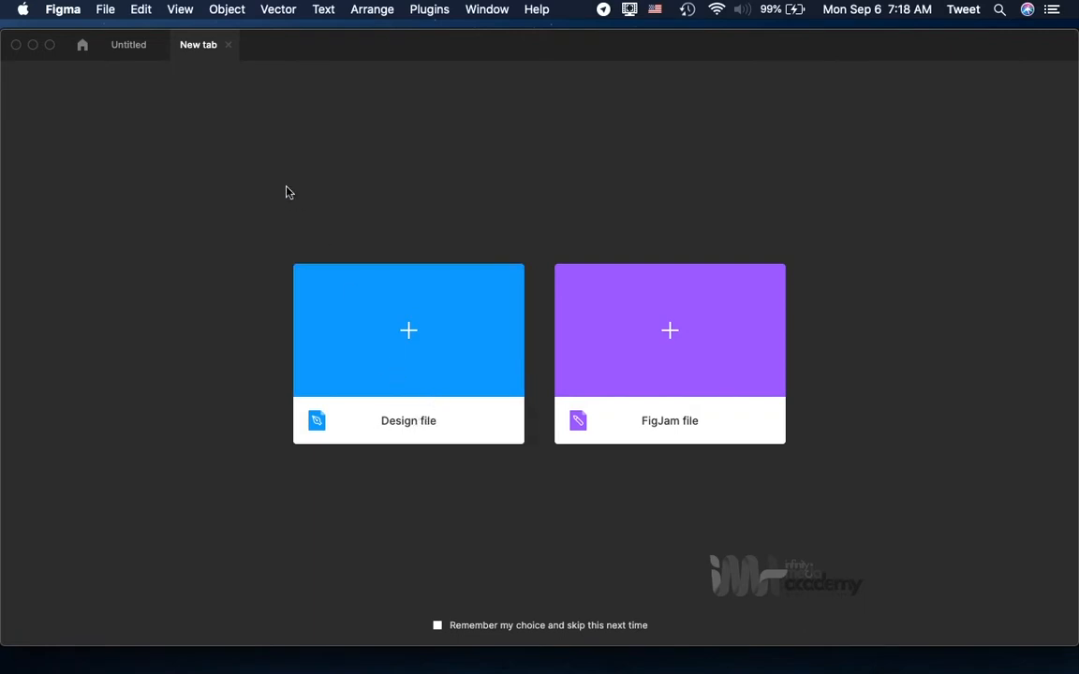
pyautogui.click(227, 44)
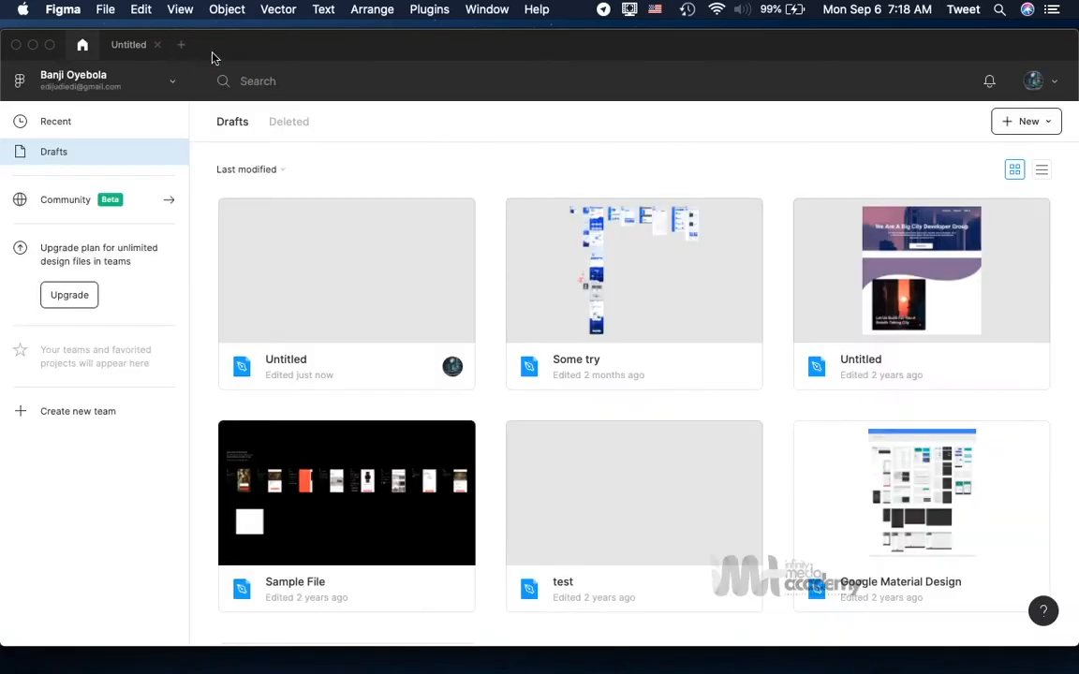
# Return to the open Untitled design file and postpone the Figma update until the next launch.
pyautogui.click(122, 47)
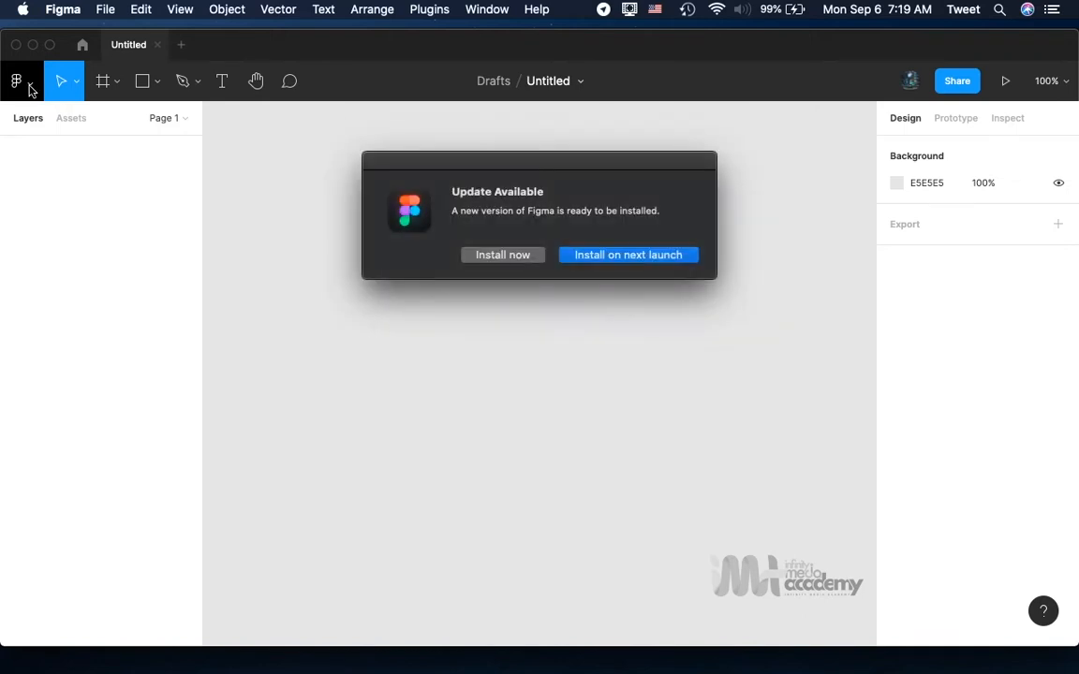
pyautogui.click(576, 256)
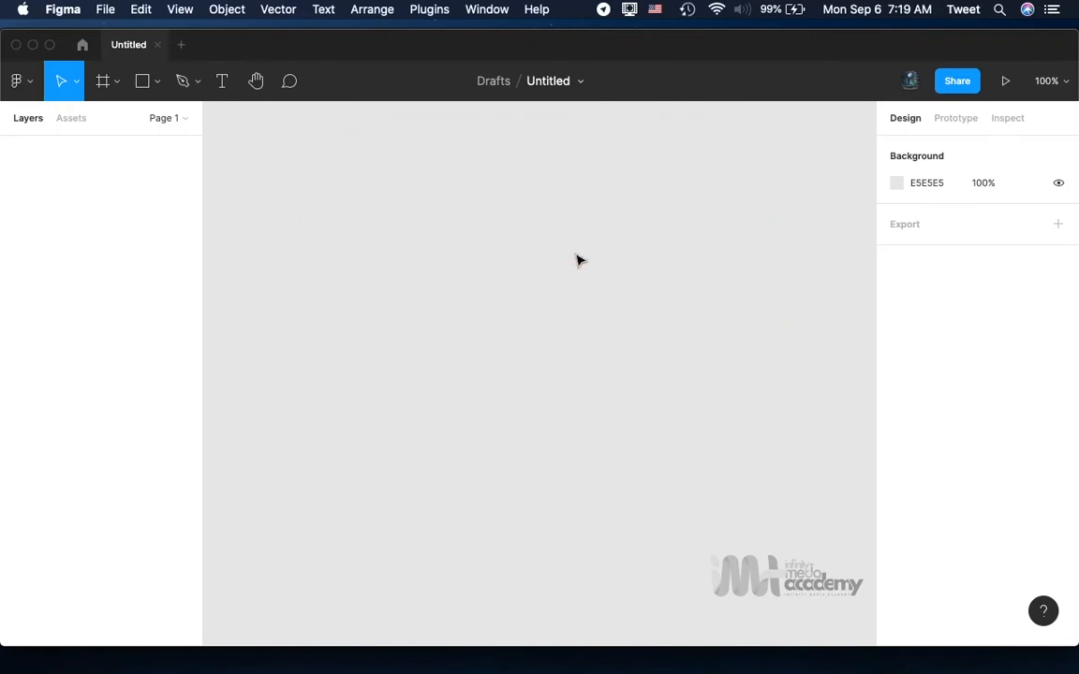
# Examine the file, edit and view commands and the version history, export, duplicate and rename options of the Untitled file.
pyautogui.click(32, 86)
pyautogui.moveTo(47, 157)
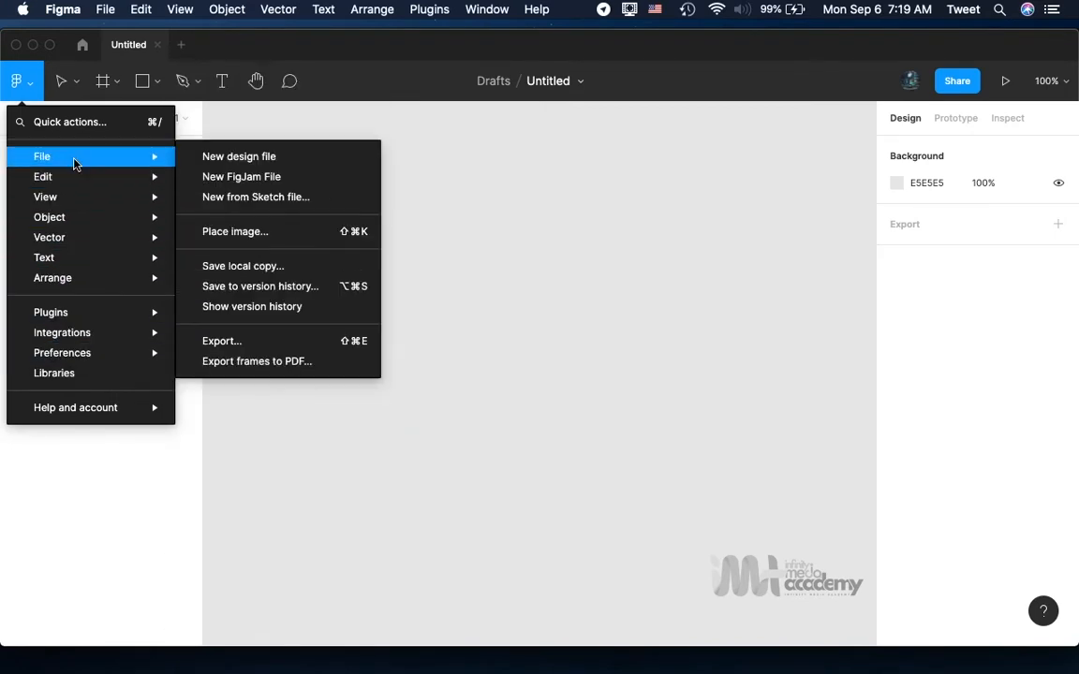
pyautogui.moveTo(72, 186)
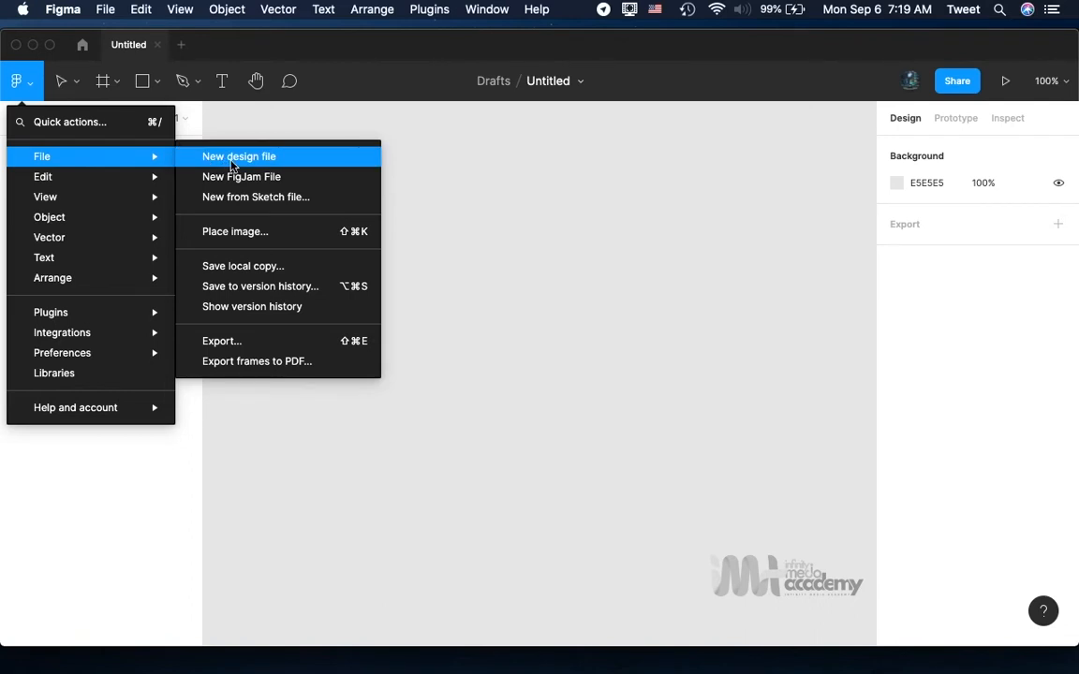
pyautogui.click(530, 222)
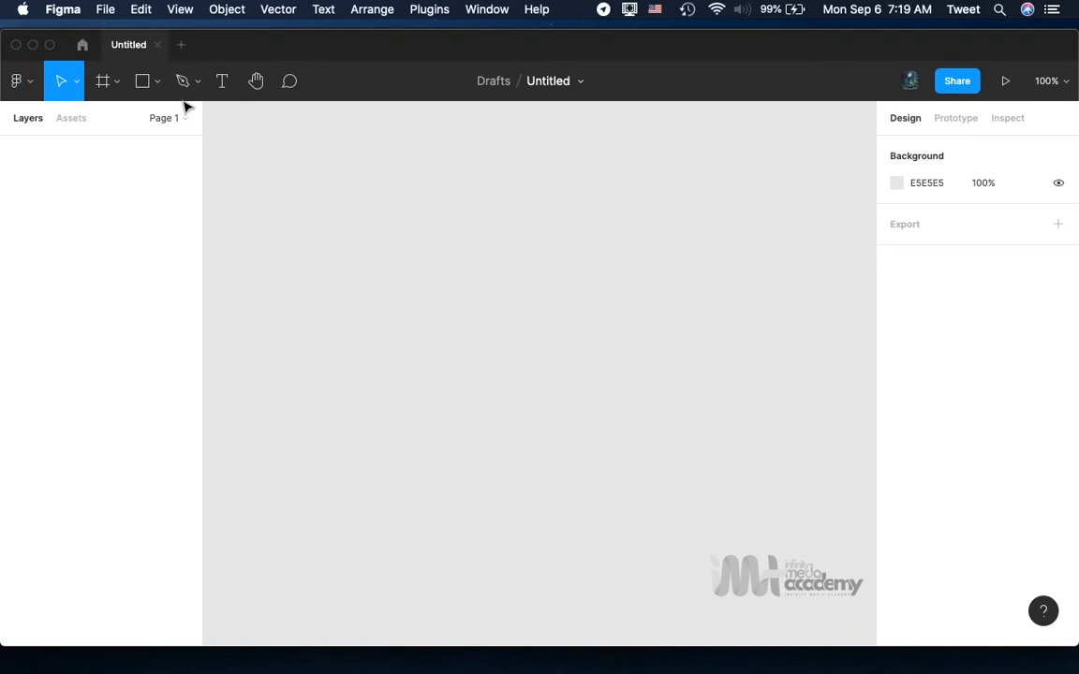
pyautogui.click(22, 84)
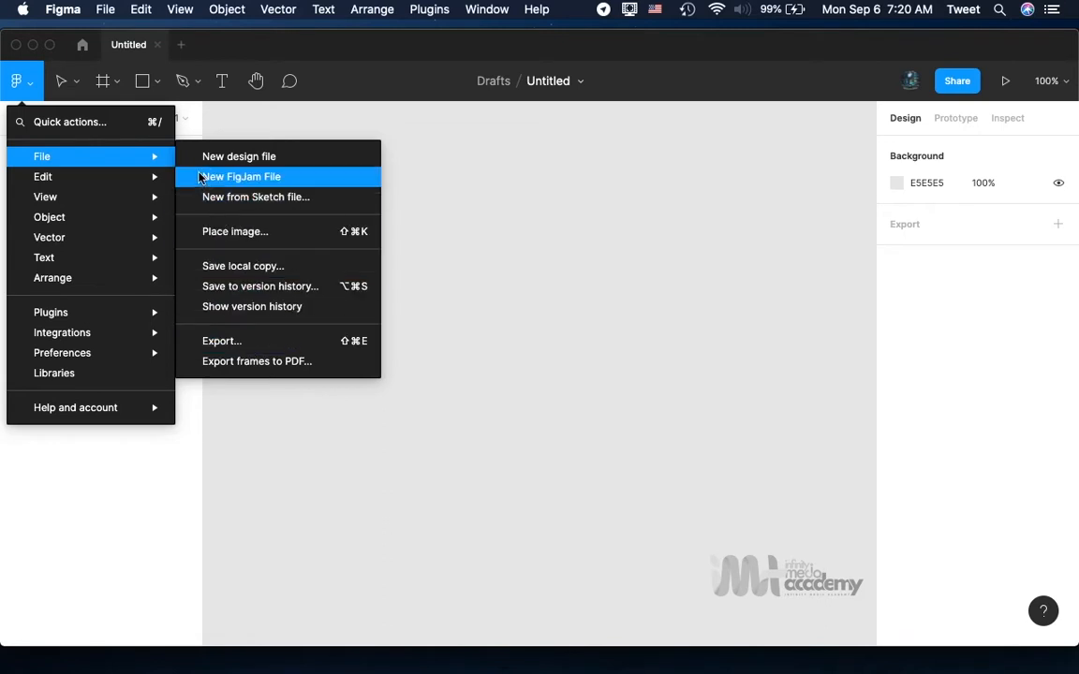
pyautogui.moveTo(103, 176)
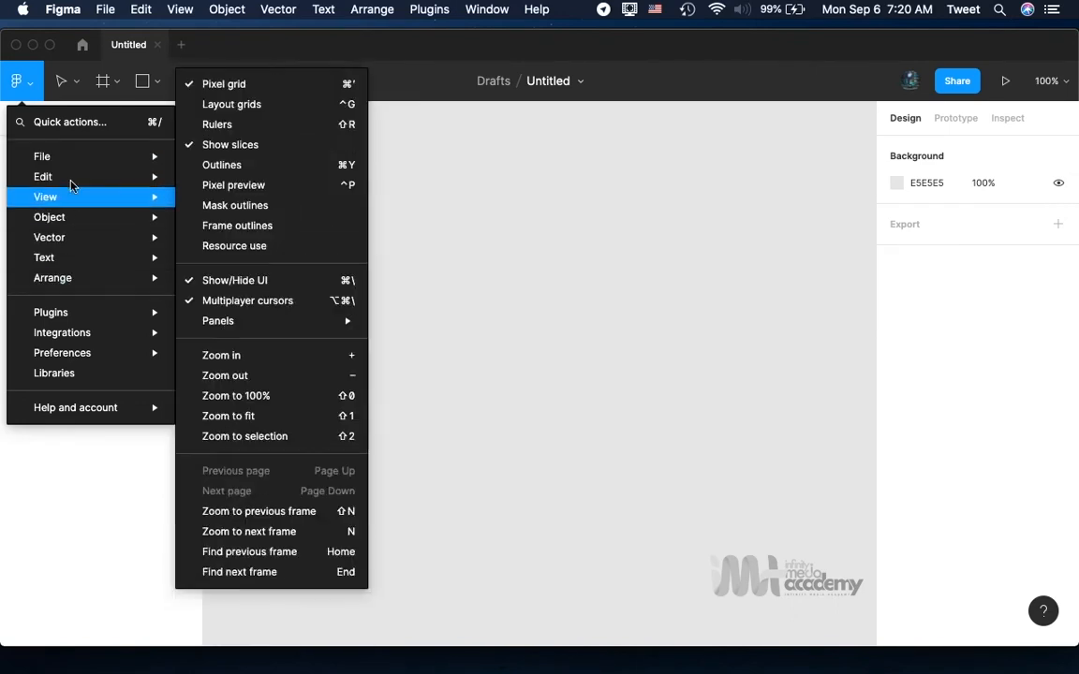
pyautogui.click(225, 161)
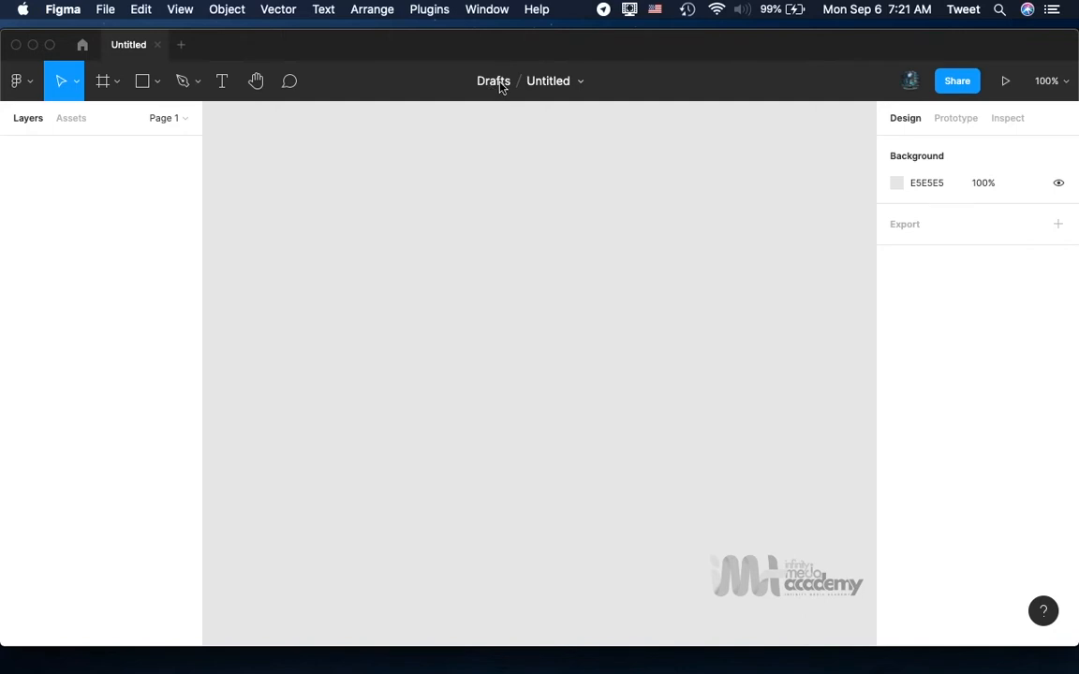
pyautogui.click(582, 86)
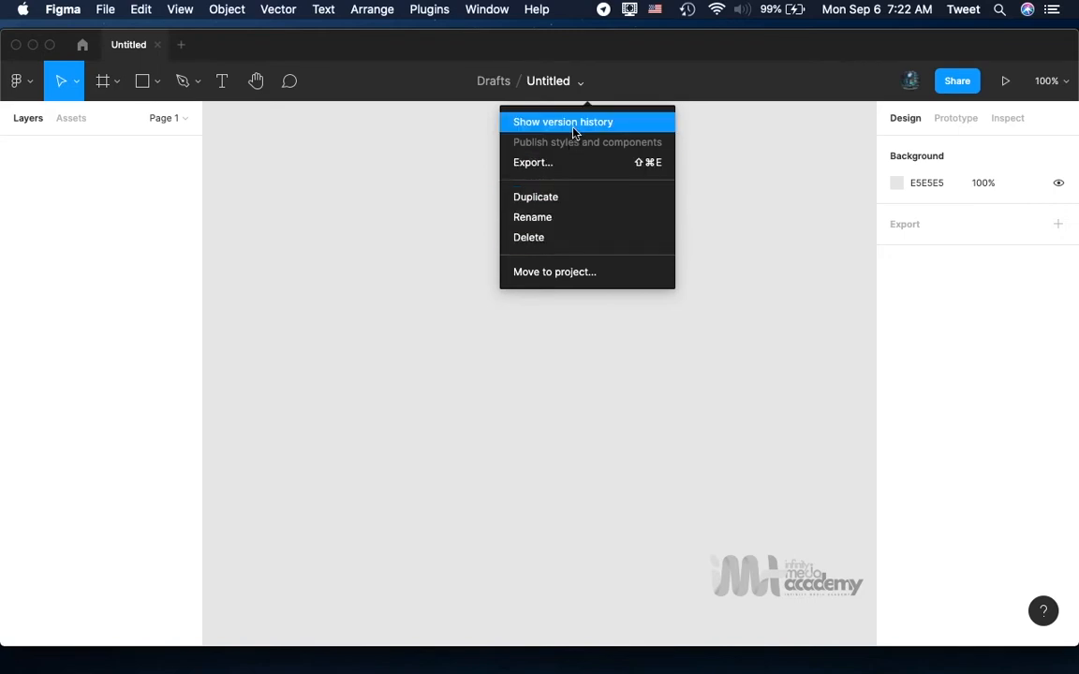
pyautogui.click(656, 87)
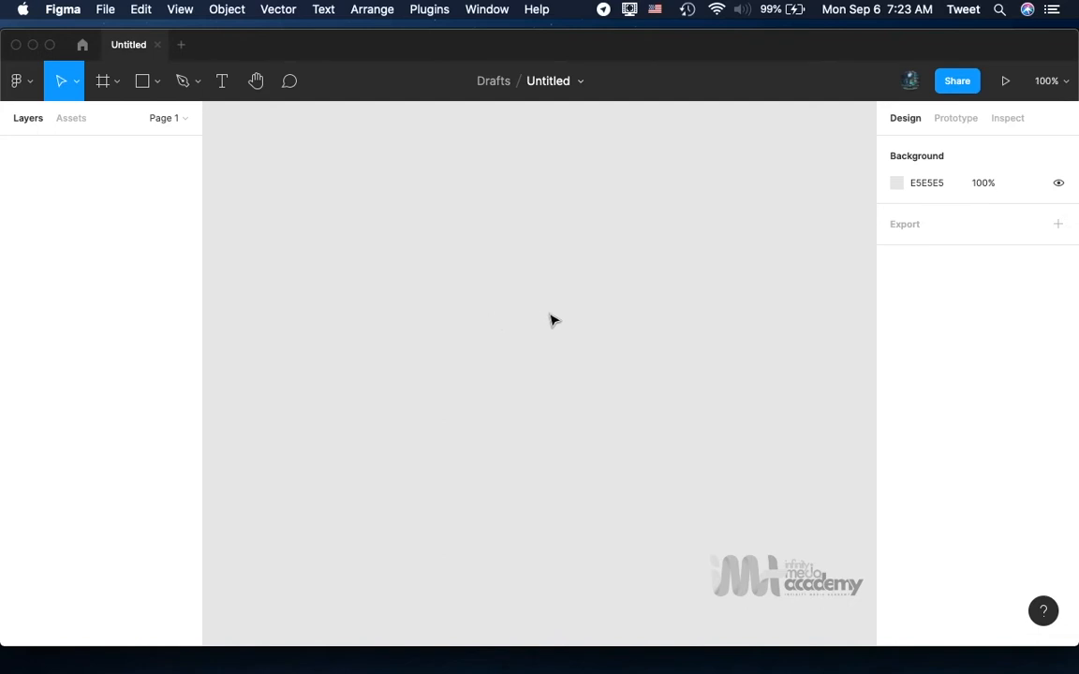
# Review the zoom and view options and set the pixel preview to 1x.
pyautogui.click(1065, 89)
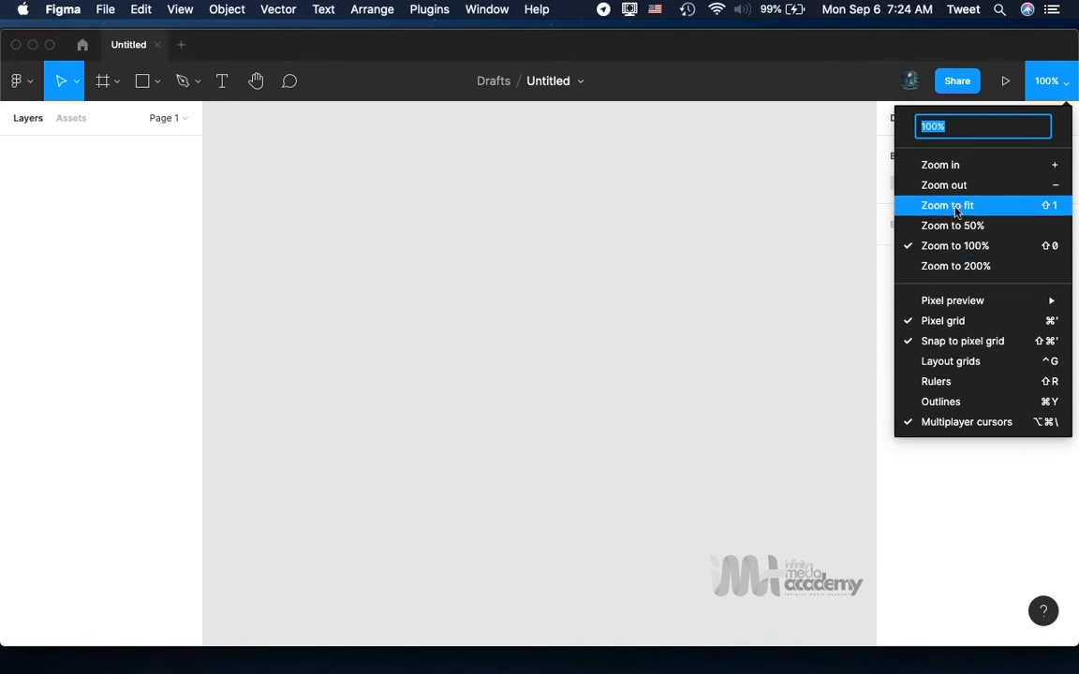
pyautogui.moveTo(953, 301)
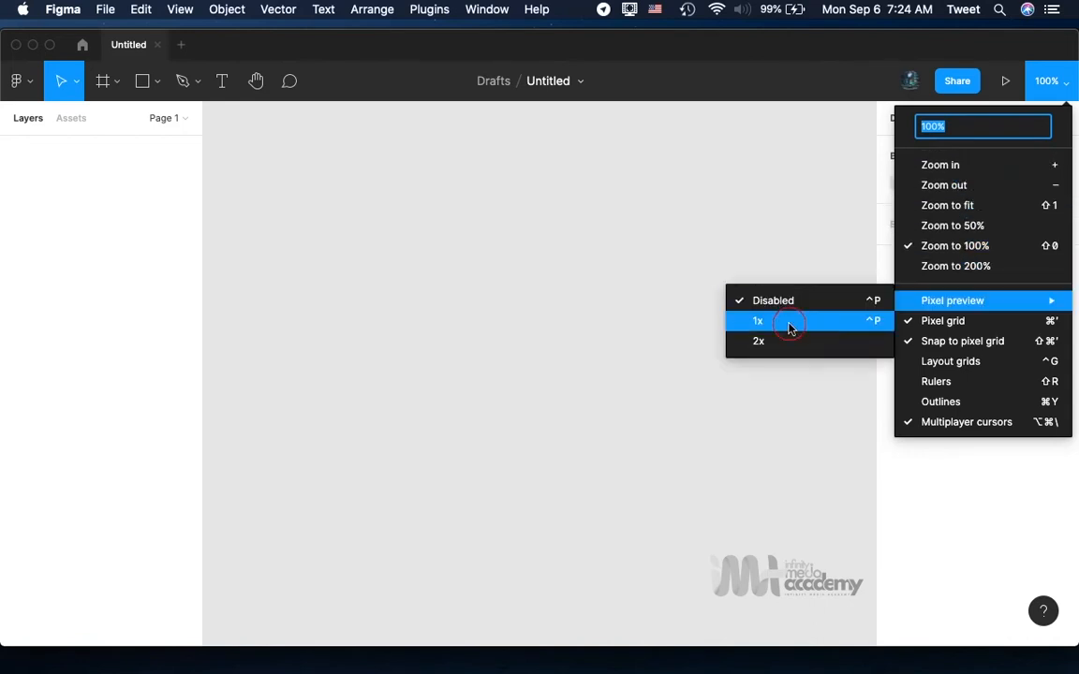
pyautogui.click(786, 319)
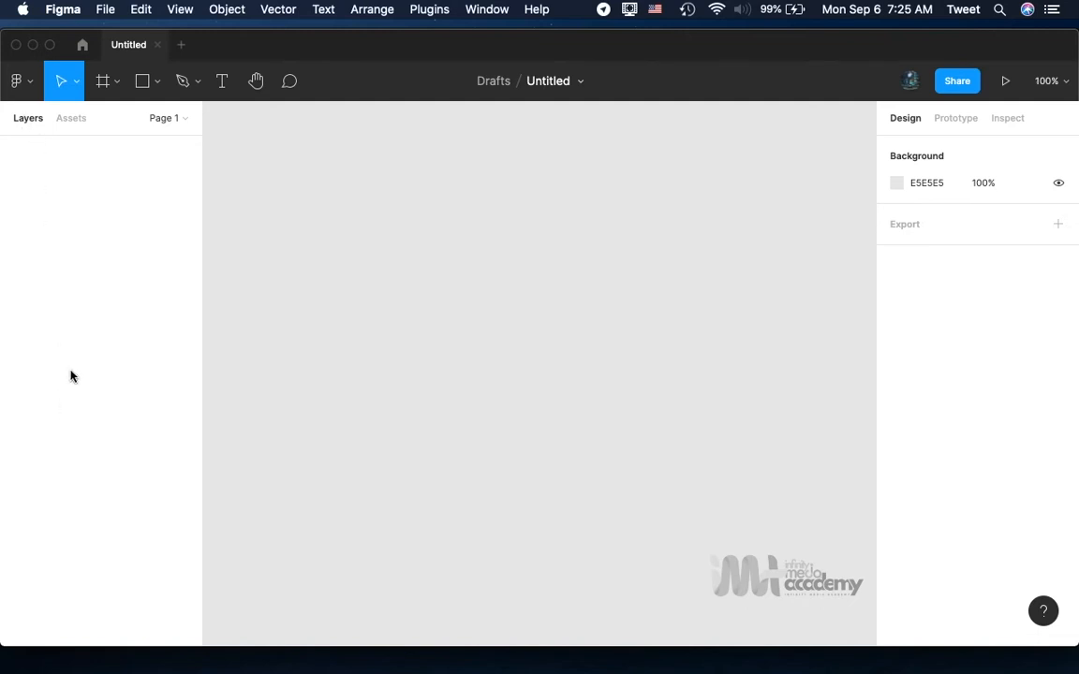
# Show the file's assets and set the page's background color to the light red E36060.
pyautogui.click(73, 124)
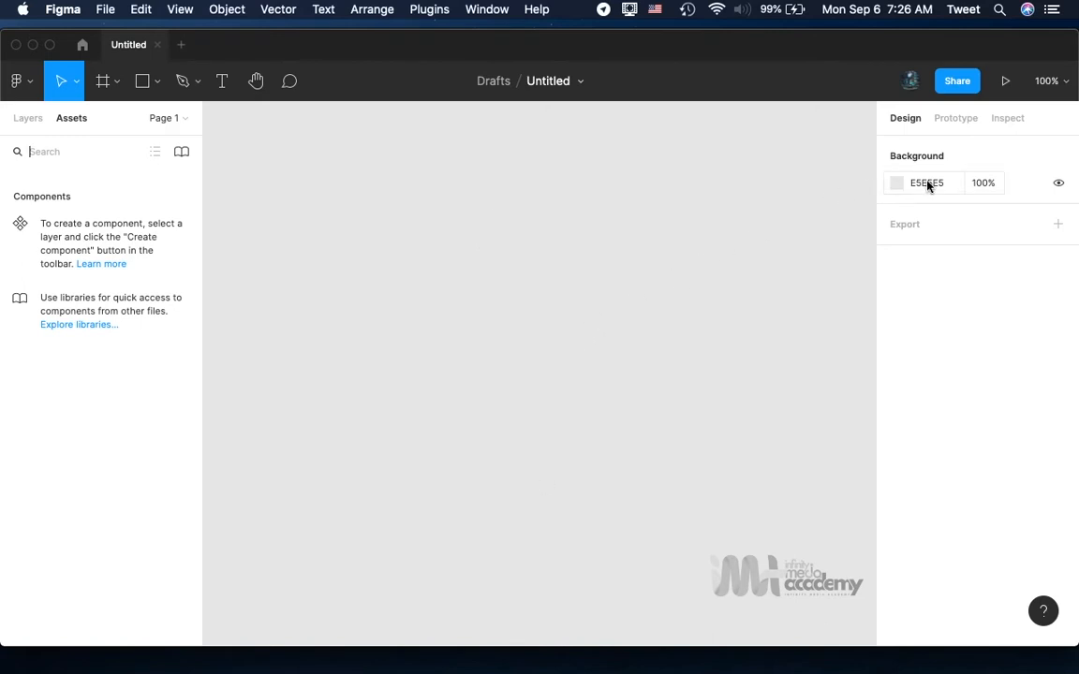
pyautogui.click(895, 186)
pyautogui.click(797, 248)
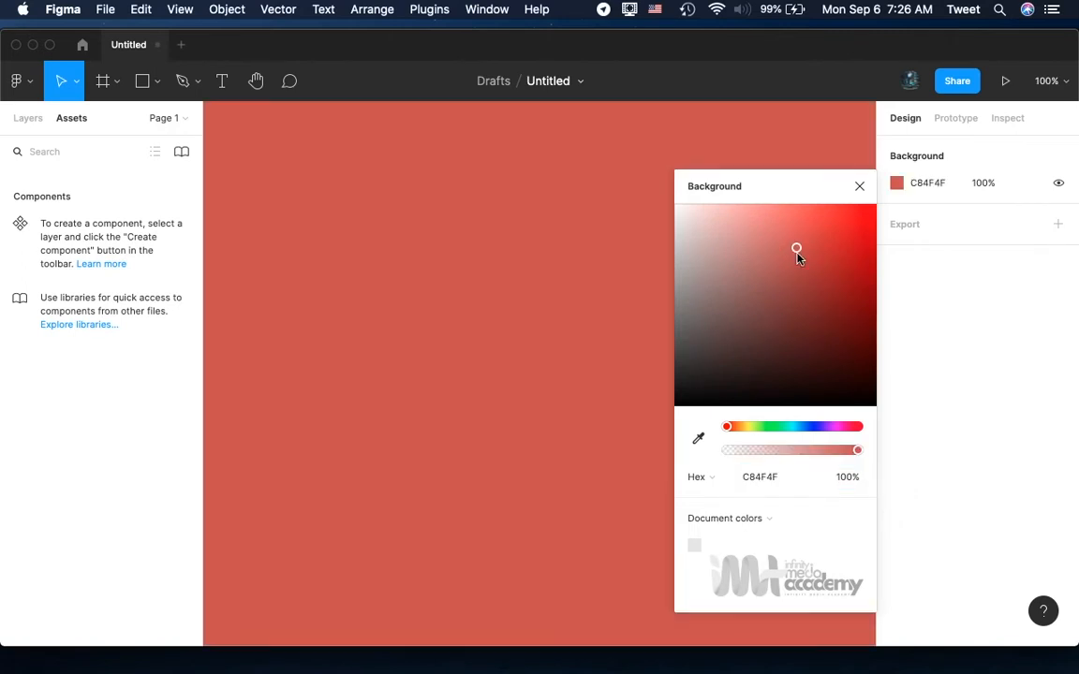
pyautogui.click(828, 309)
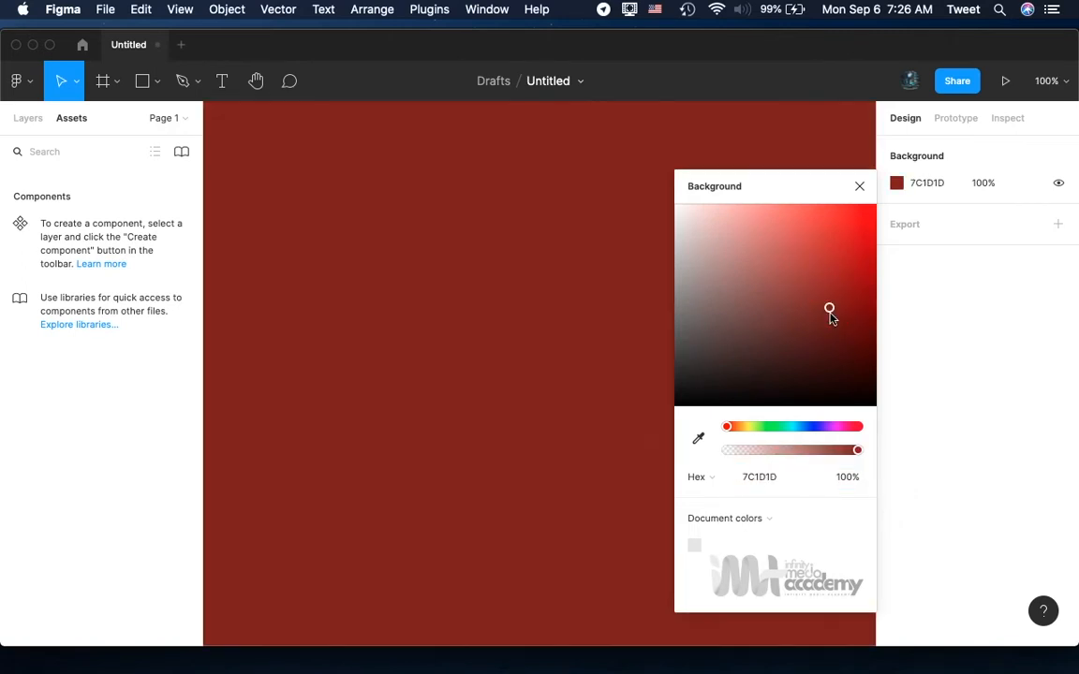
pyautogui.click(793, 229)
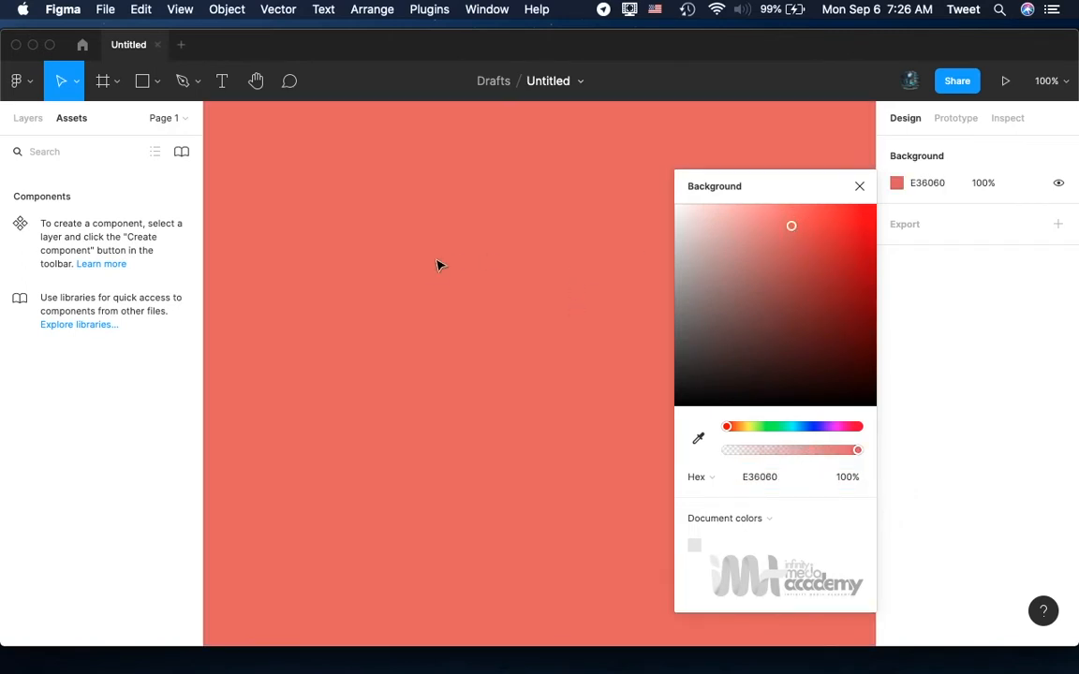
pyautogui.click(859, 187)
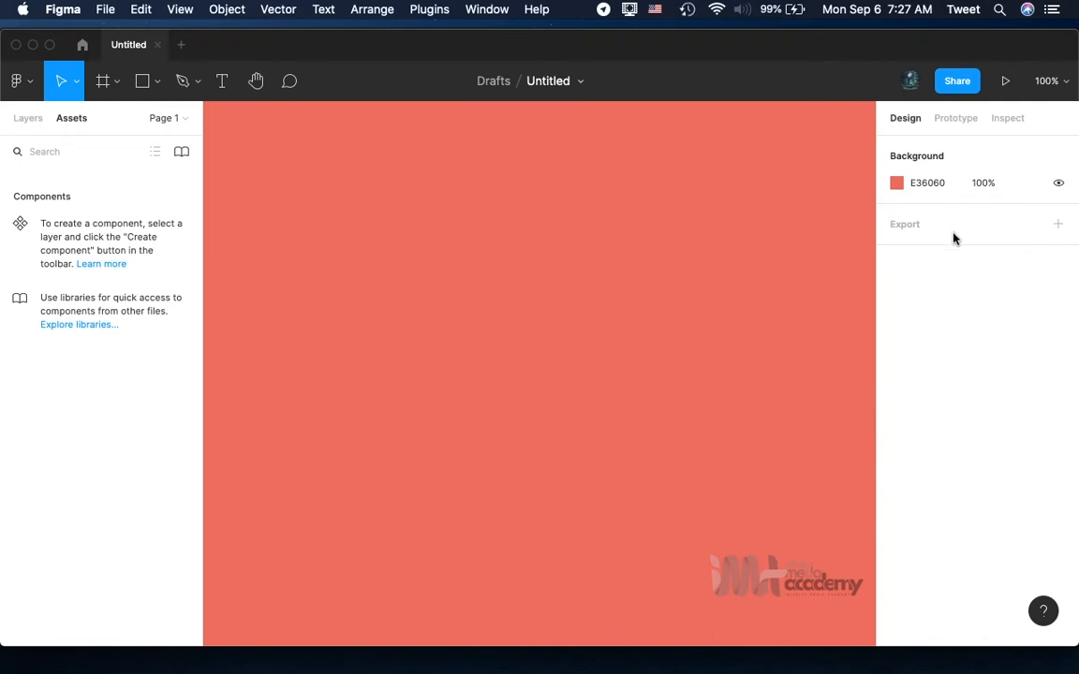
# Review the prototype settings, dismiss the scroll actions introduction, and inspect the CSS code of the page background.
pyautogui.click(957, 123)
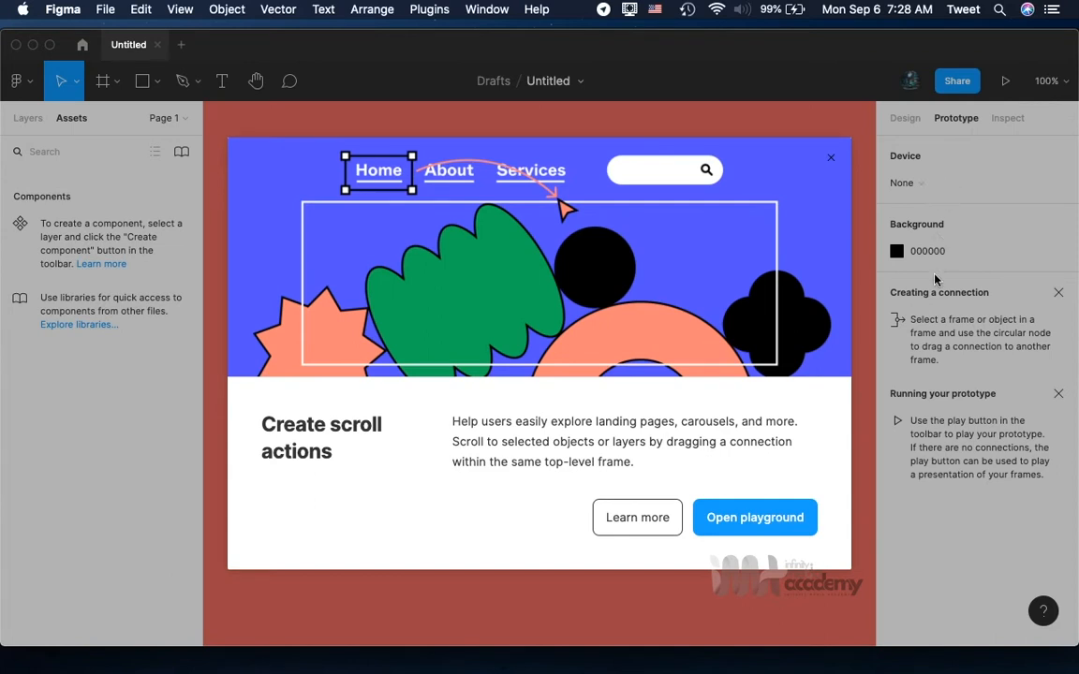
pyautogui.click(998, 124)
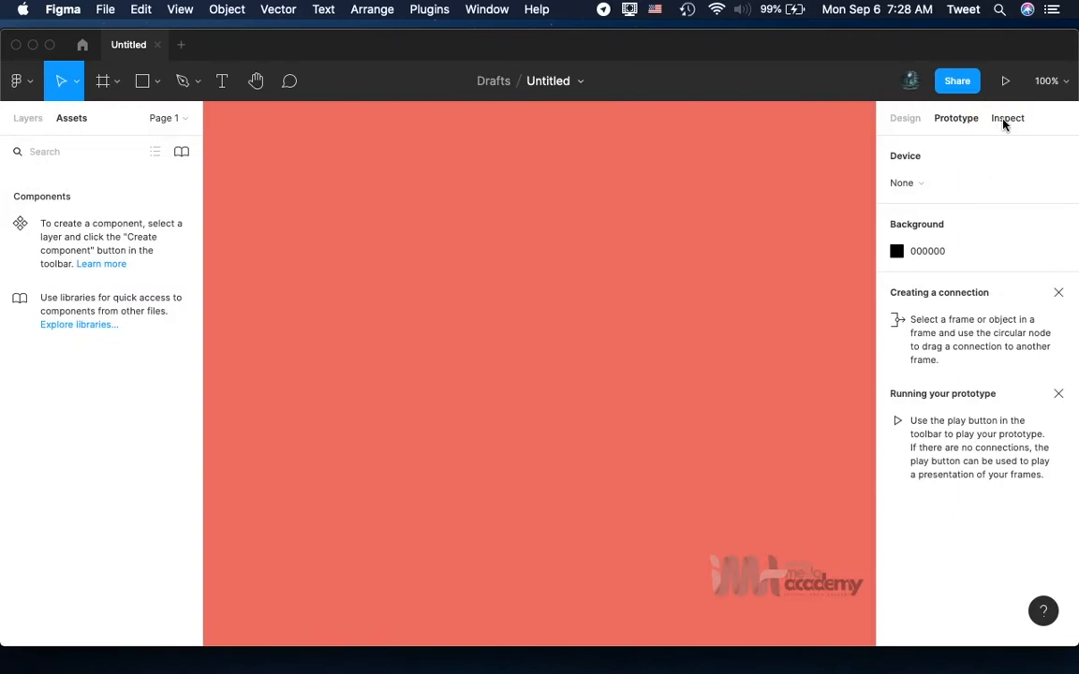
pyautogui.click(1002, 122)
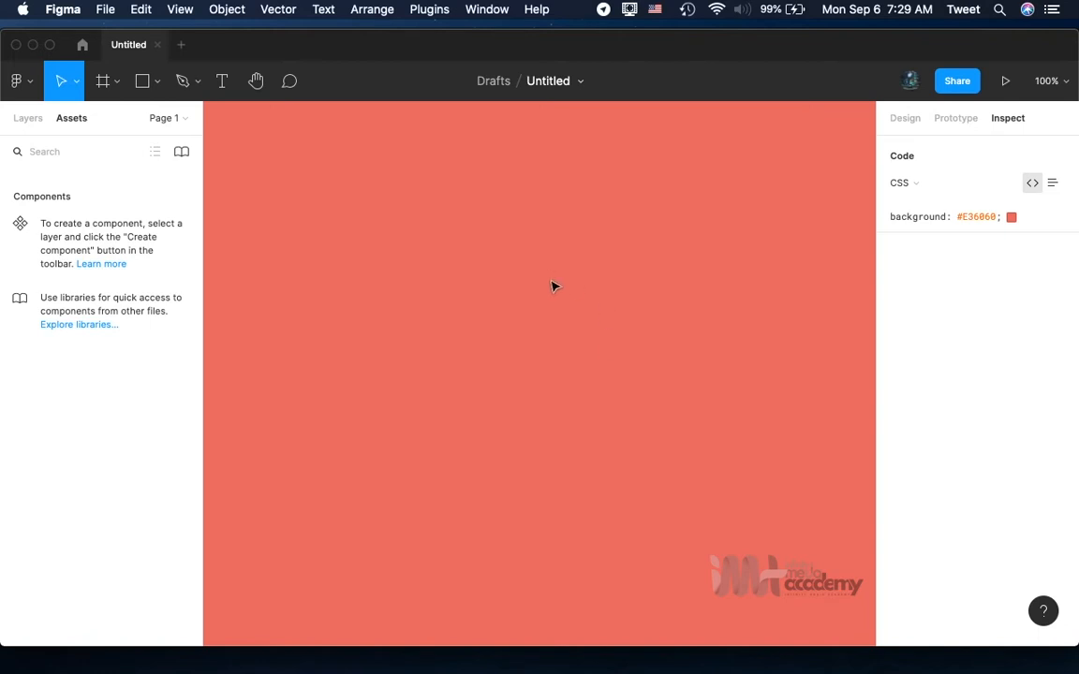
pyautogui.click(974, 215)
pyautogui.click(965, 219)
pyautogui.click(979, 218)
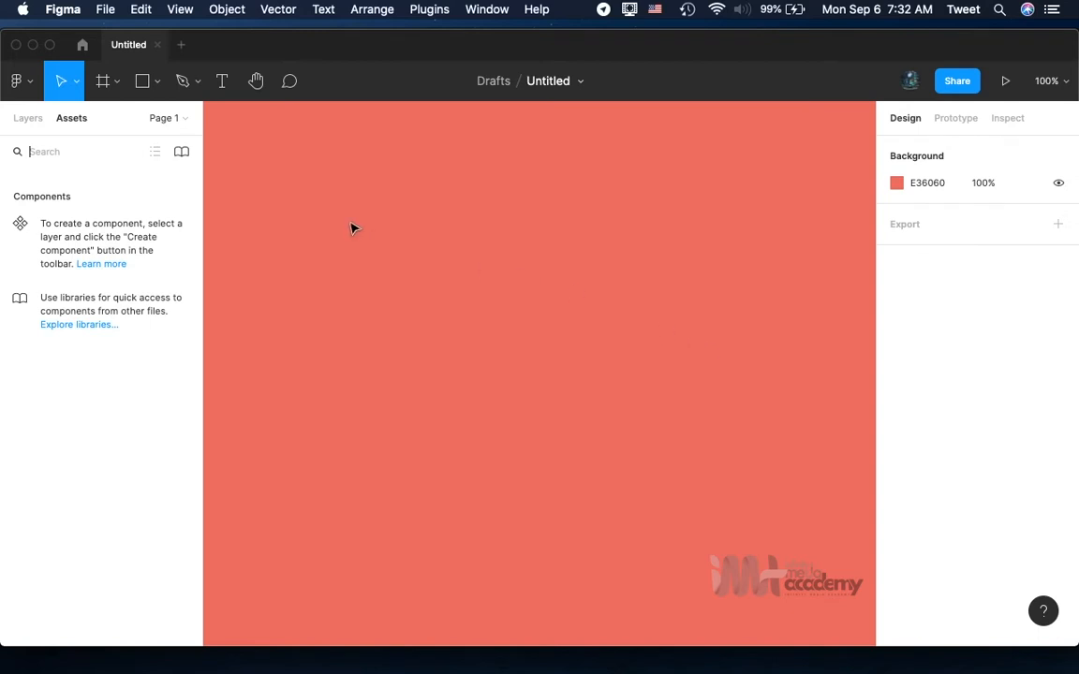
# Show the file's layers and undo the changes to the page's background color.
pyautogui.click(33, 123)
pyautogui.press('super+z')
pyautogui.press('super+z')
pyautogui.press('super+z')
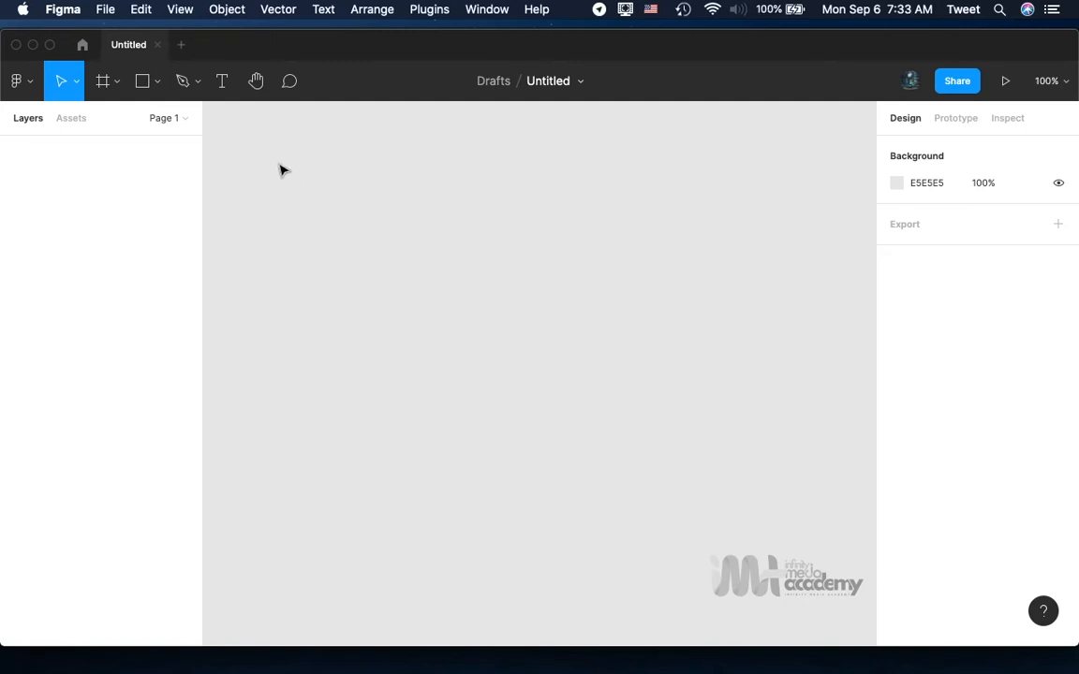
# Add a 375 × 667 frame to the empty canvas using the iPhone 8 preset.
pyautogui.click(116, 74)
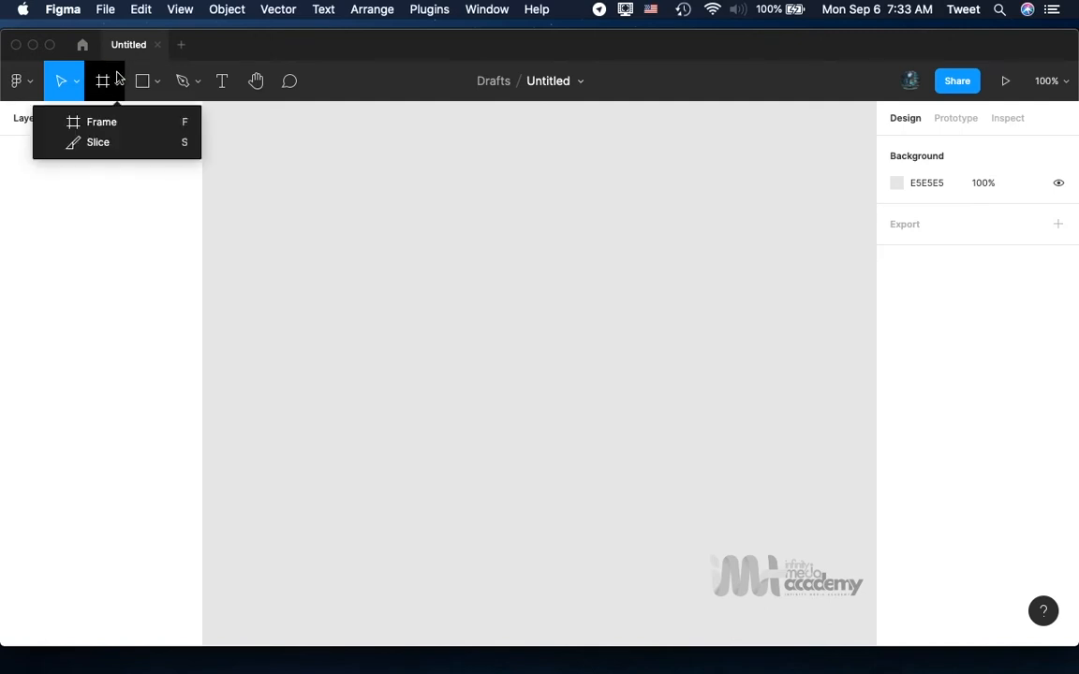
pyautogui.click(94, 120)
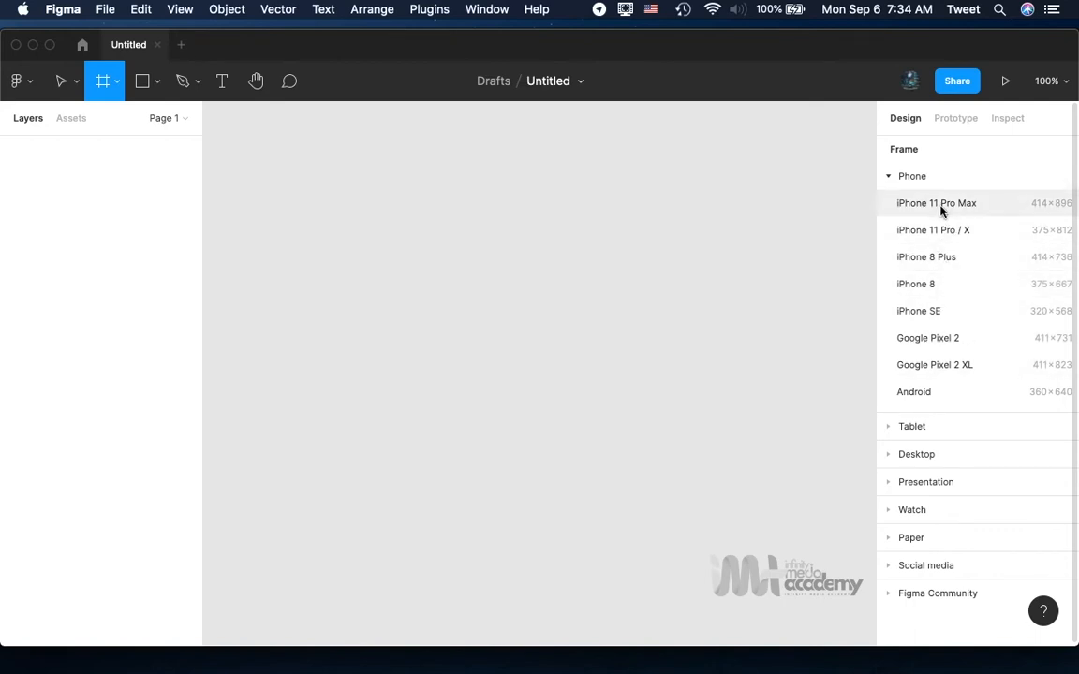
pyautogui.click(925, 286)
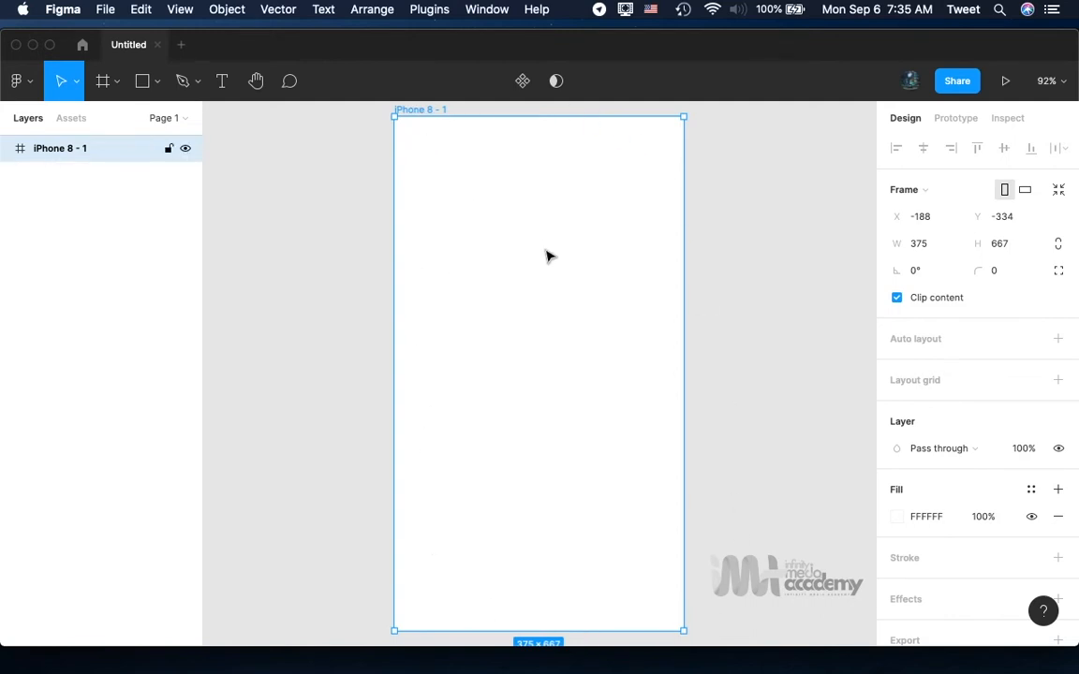
pyautogui.scroll(-1, 487, 253)
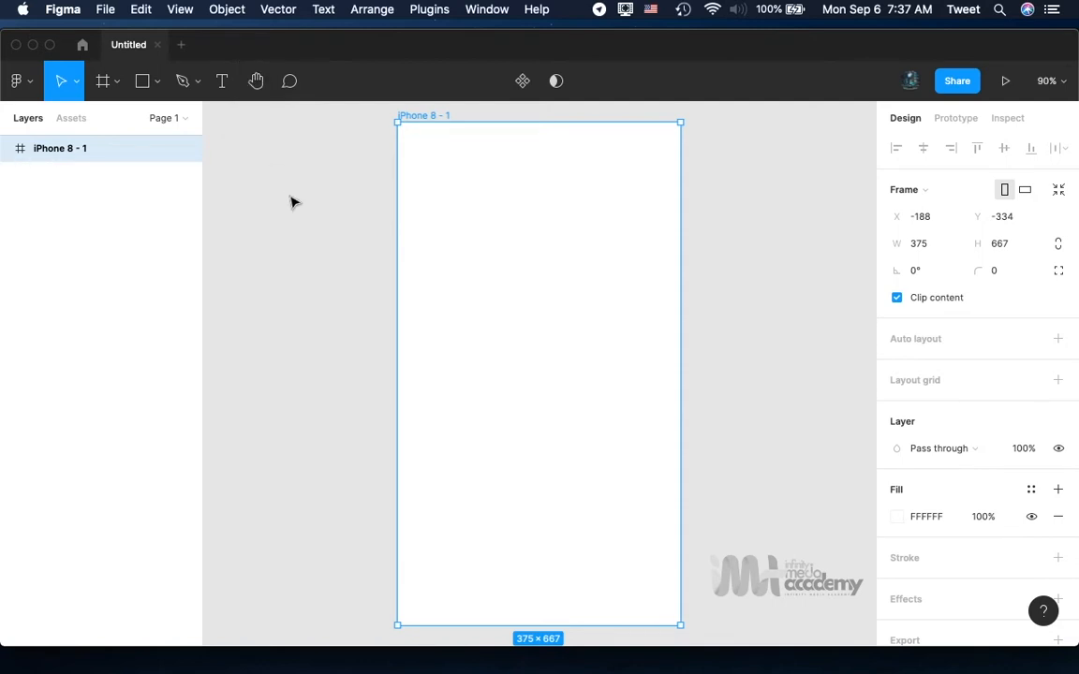
# Place a text layer reading "TEXT LAYER" in the upper half of the iPhone 8 frame.
pyautogui.press('h')
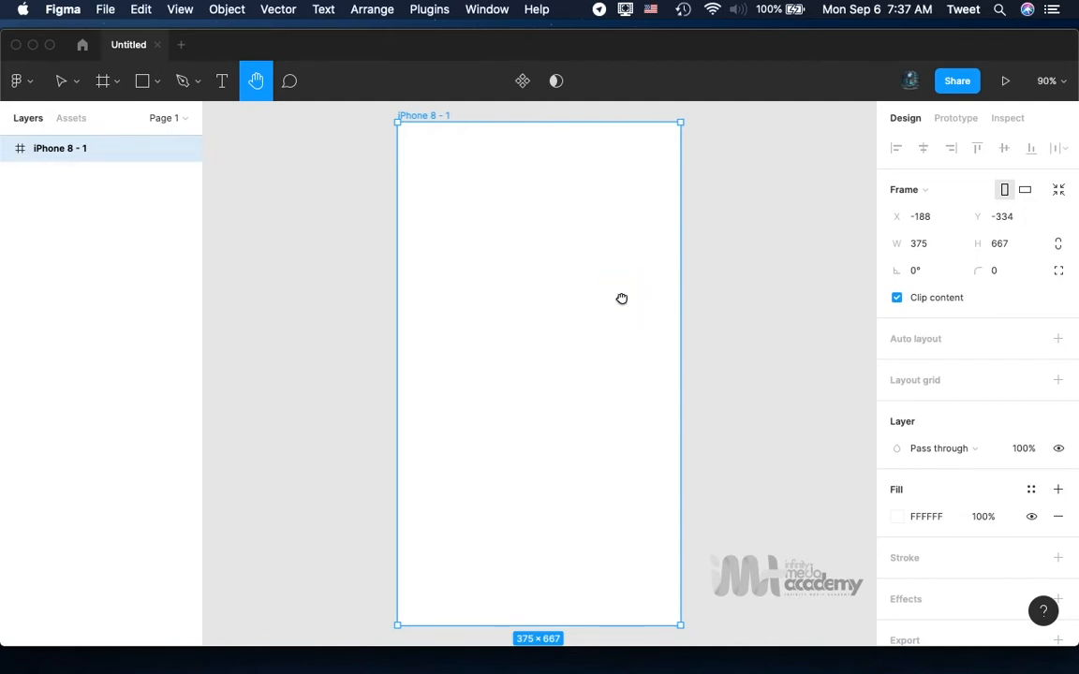
pyautogui.moveTo(621, 297); pyautogui.dragTo(576, 301)
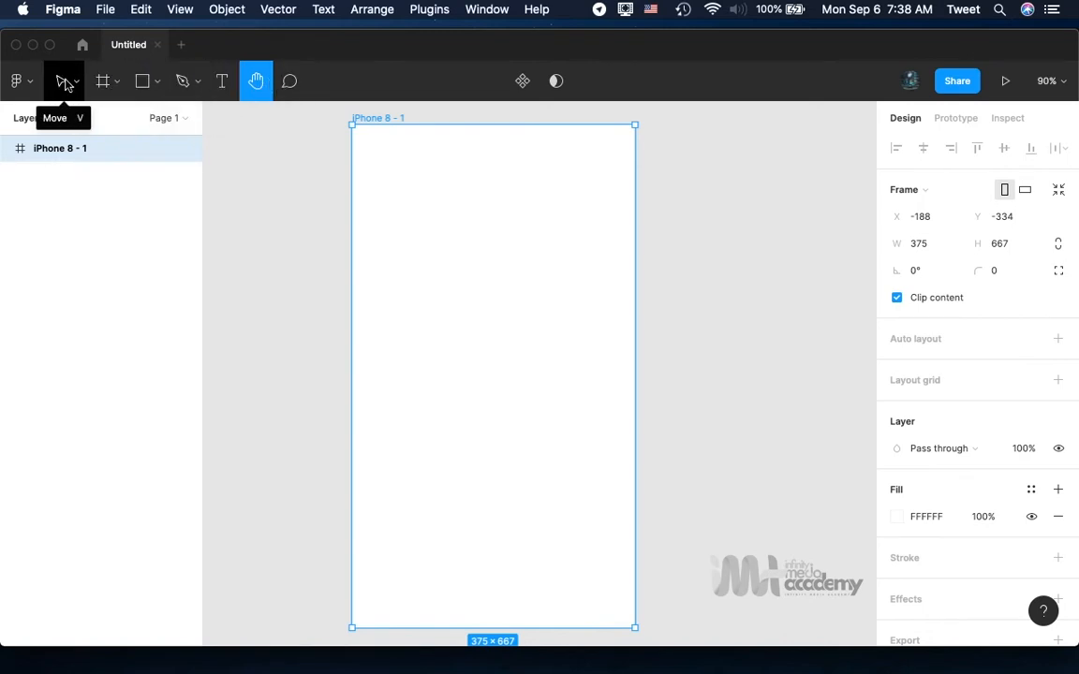
pyautogui.click(62, 83)
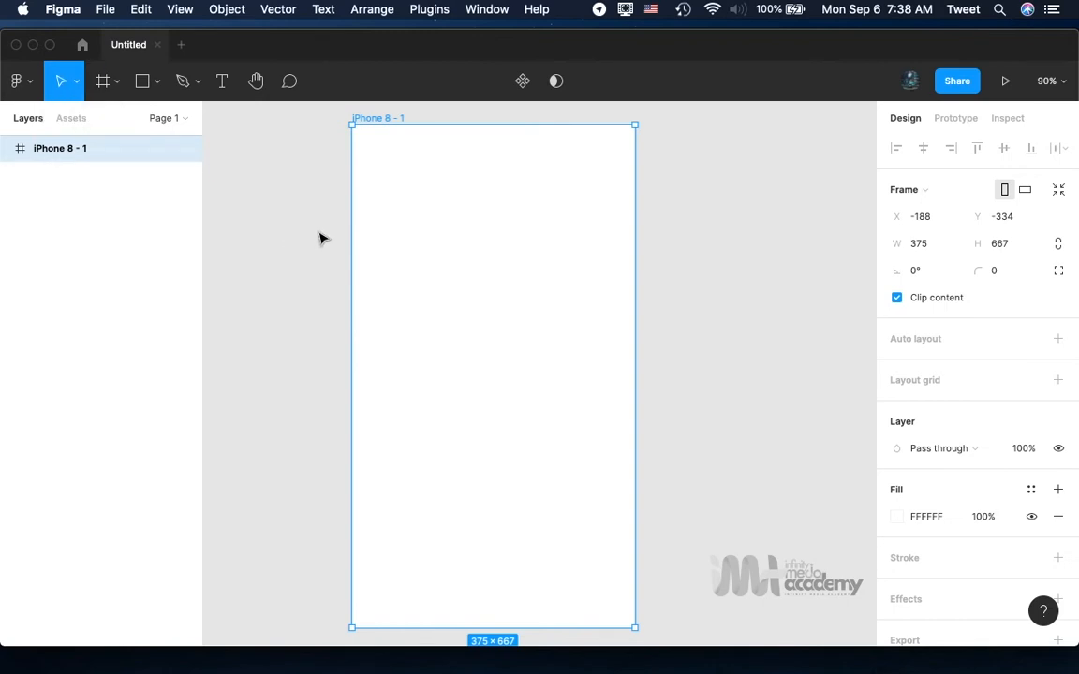
pyautogui.click(224, 84)
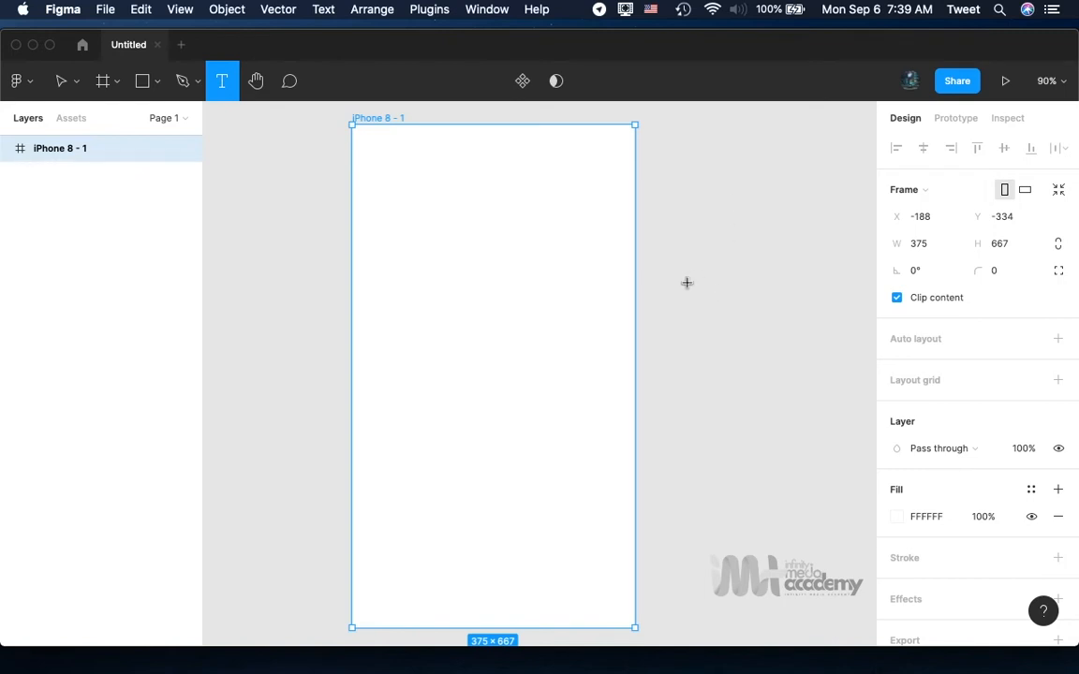
pyautogui.click(426, 272)
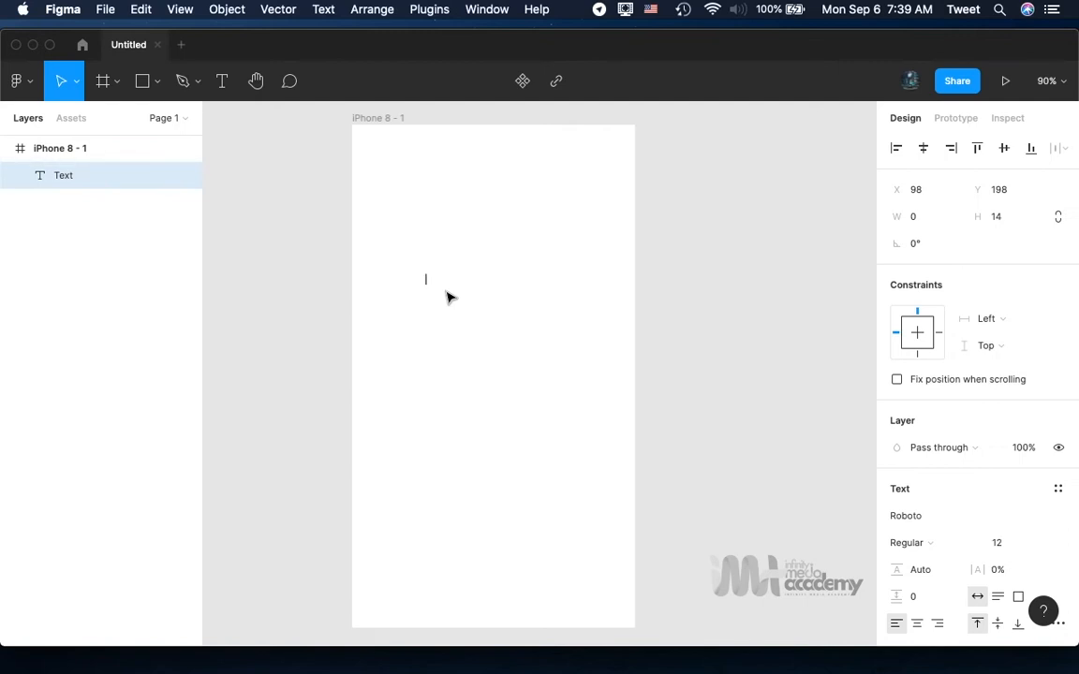
pyautogui.write('TEXT')
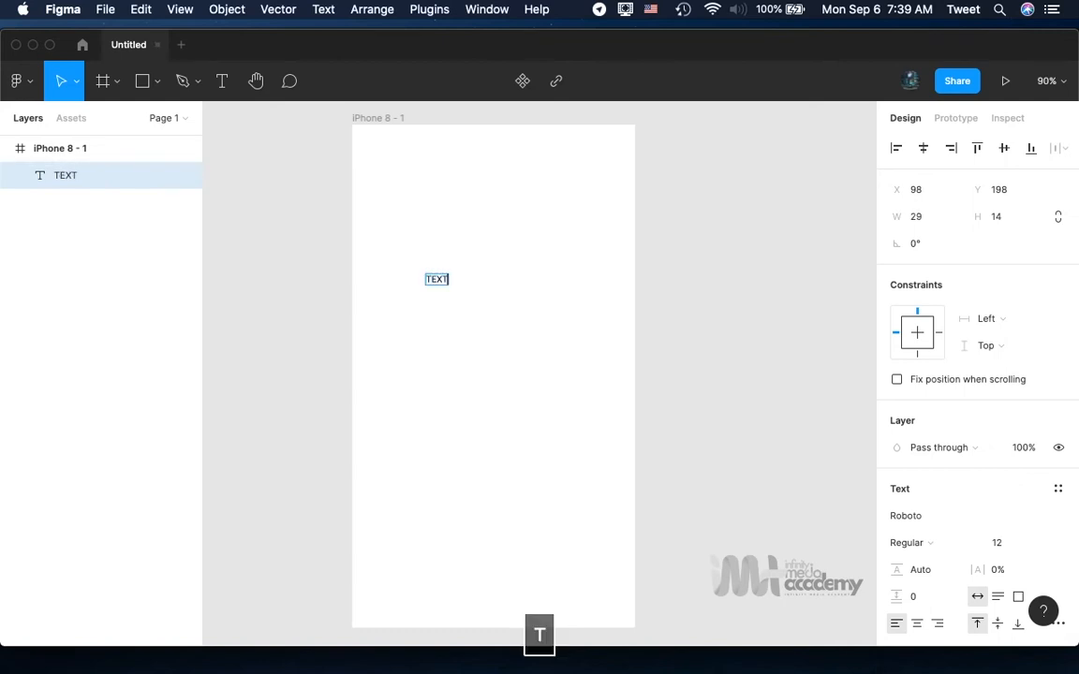
pyautogui.write(' LAYER')
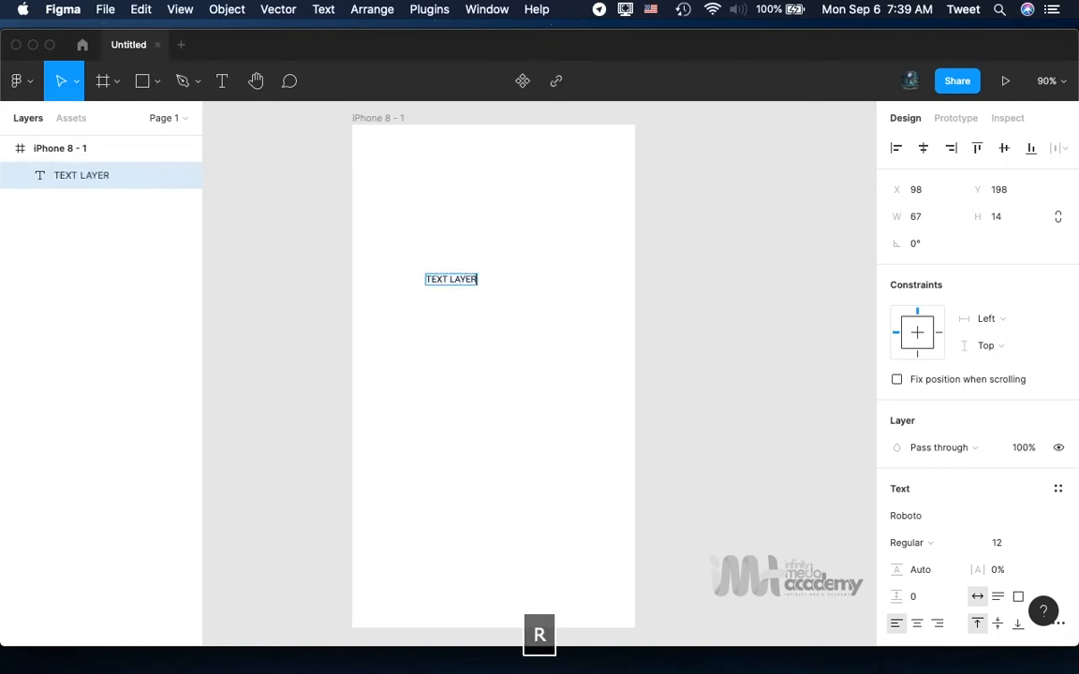
pyautogui.click(464, 335)
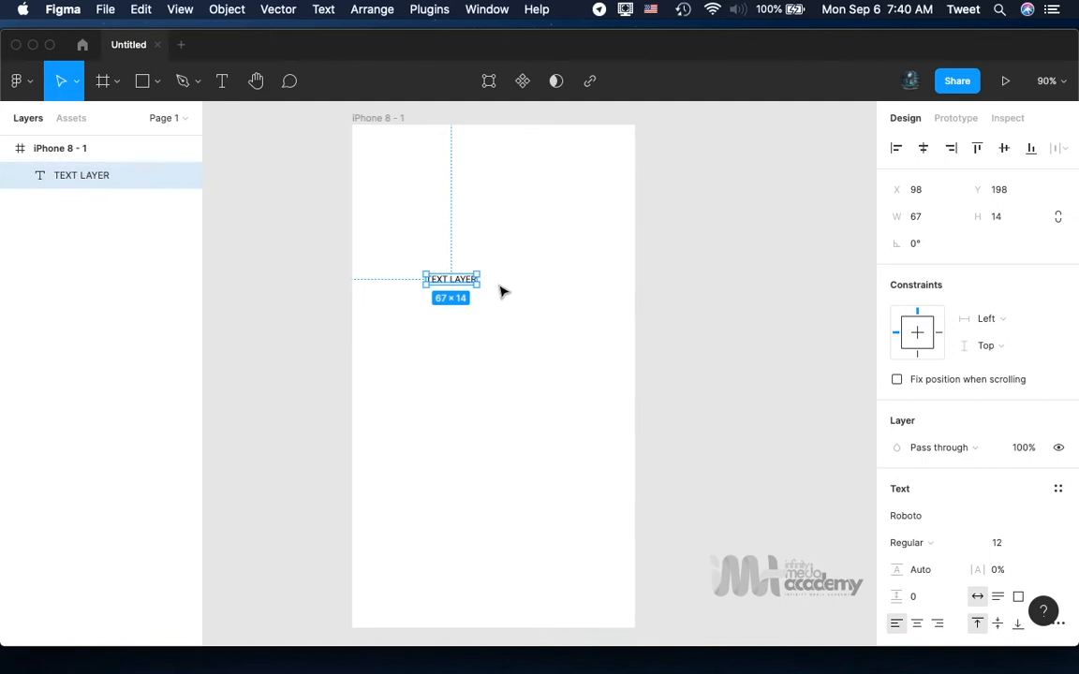
# Examine at various magnifications how the pixel preview renders the text layer.
pyautogui.scroll(-5, 501, 292)
pyautogui.scroll(10, 501, 292)
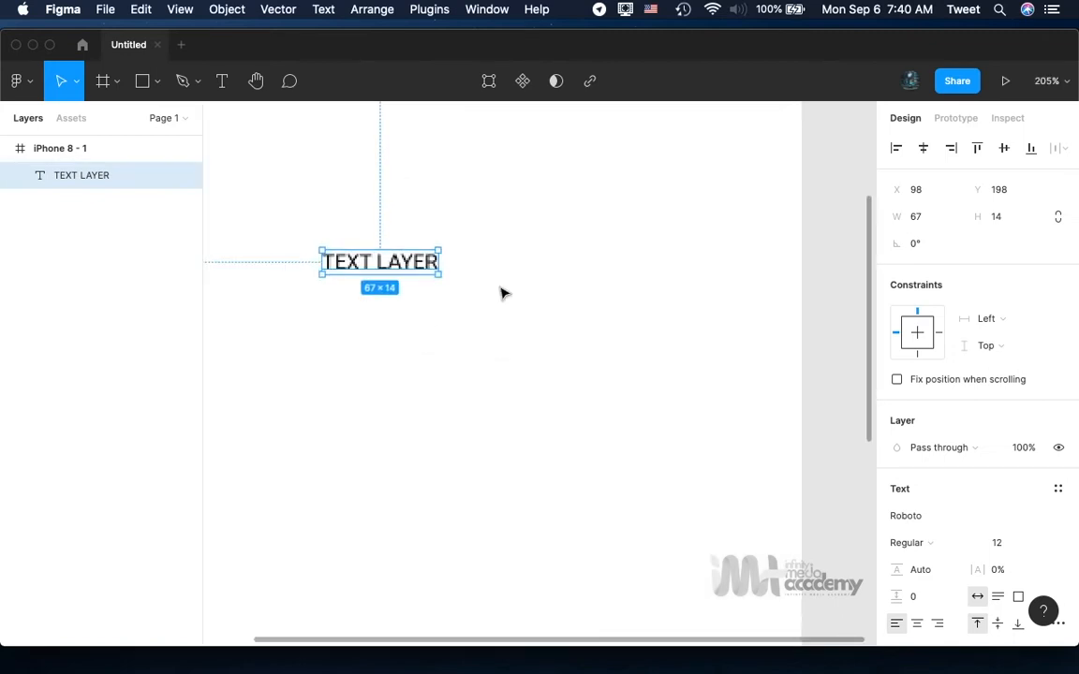
pyautogui.scroll(-3, 500, 292)
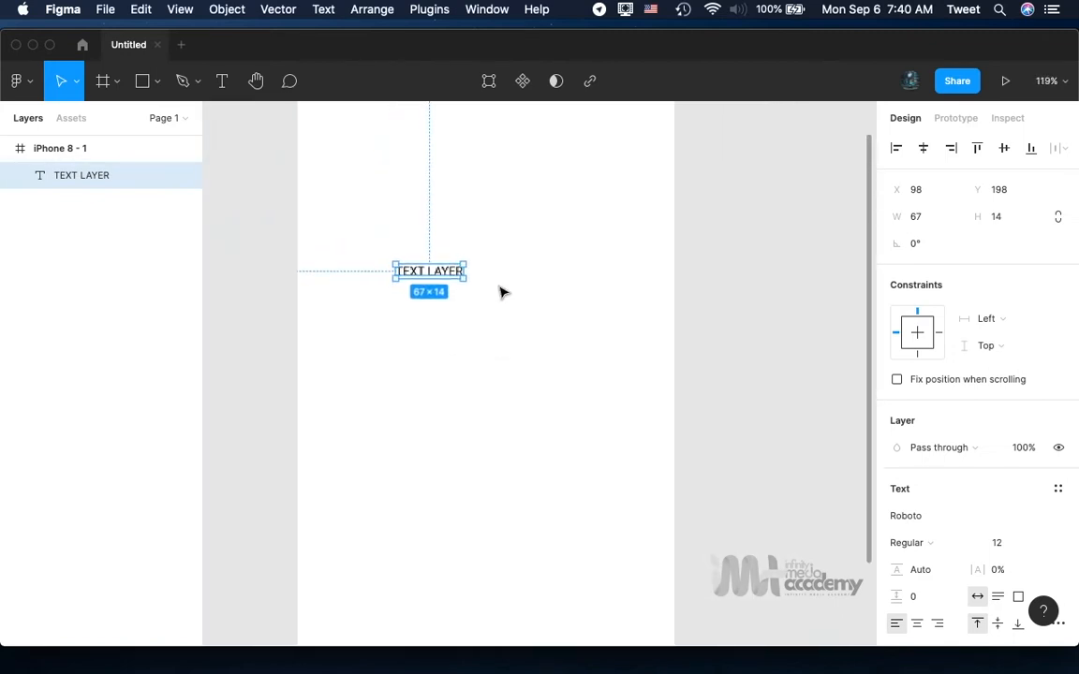
pyautogui.scroll(1, 501, 292)
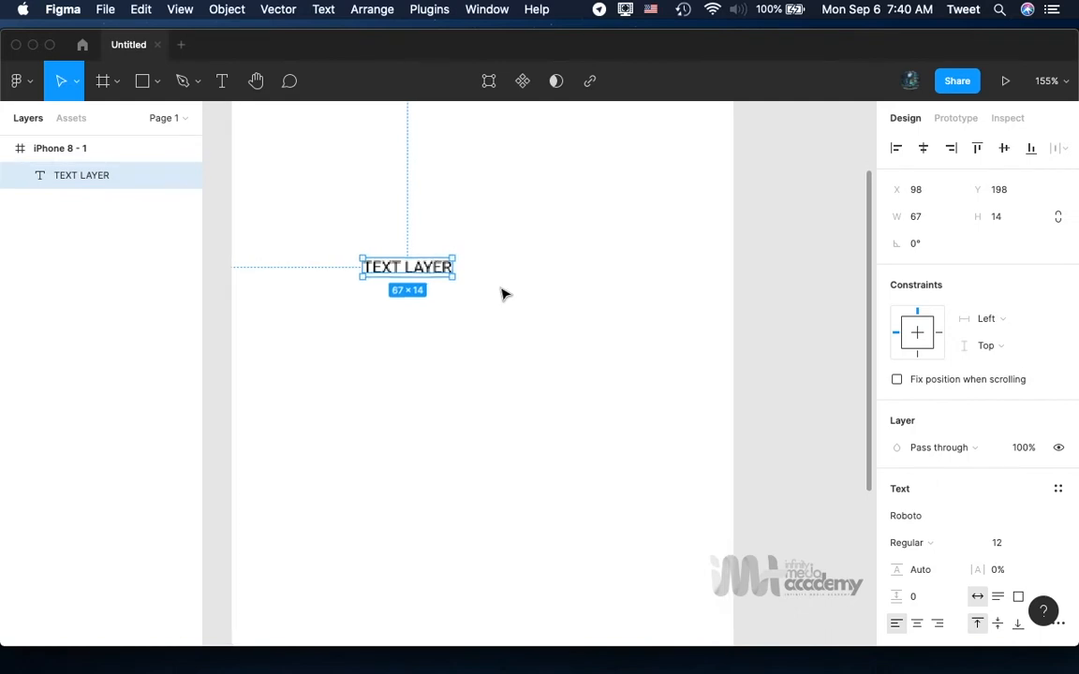
pyautogui.scroll(4, 501, 293)
pyautogui.scroll(-1, 501, 292)
pyautogui.scroll(-5, 501, 292)
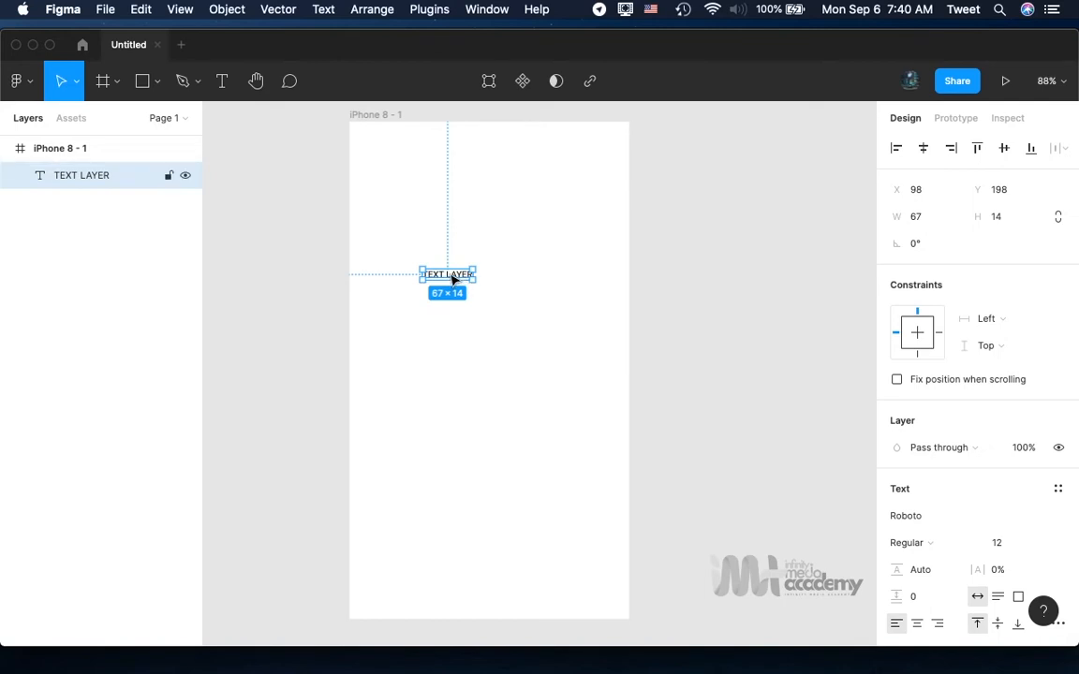
pyautogui.scroll(10, 450, 278)
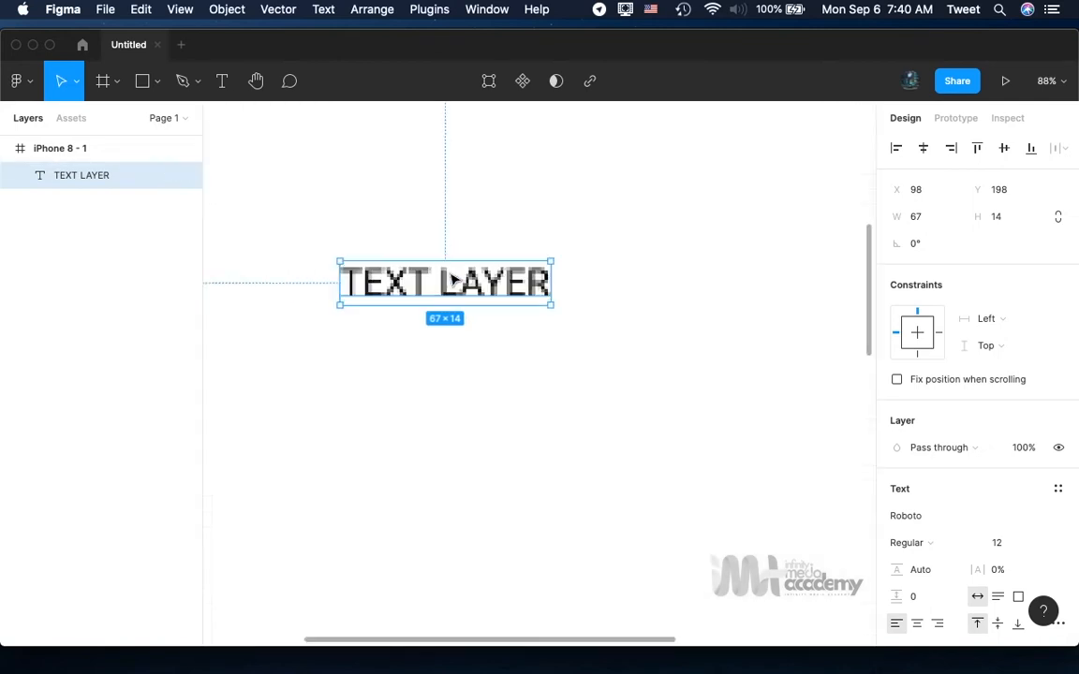
pyautogui.scroll(-10, 451, 278)
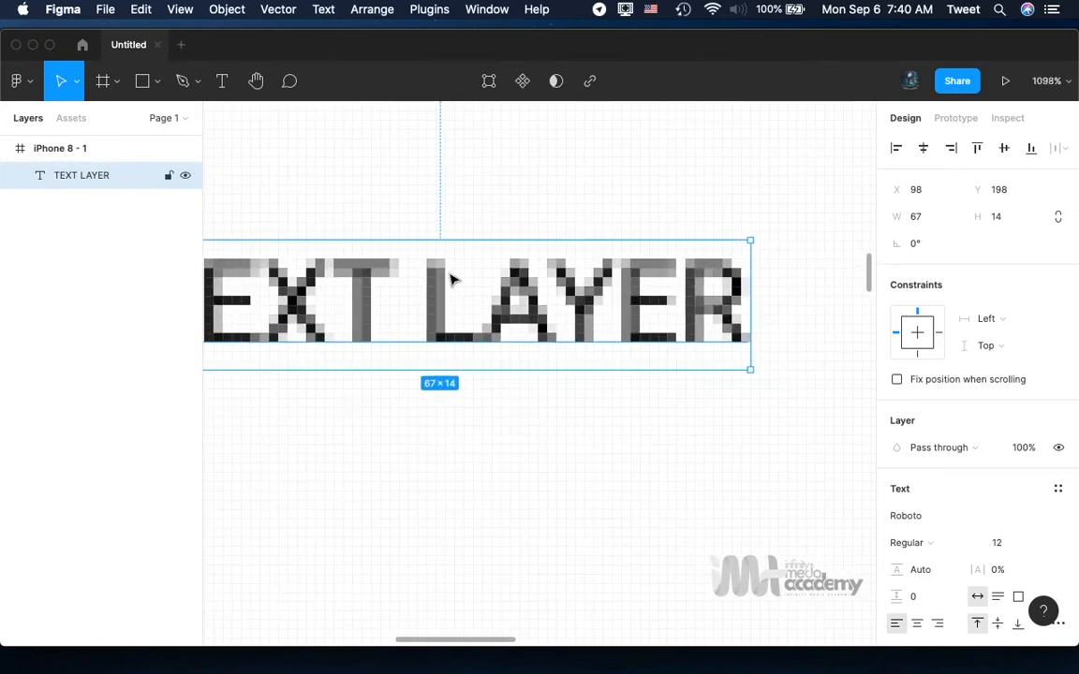
pyautogui.scroll(5, 450, 271)
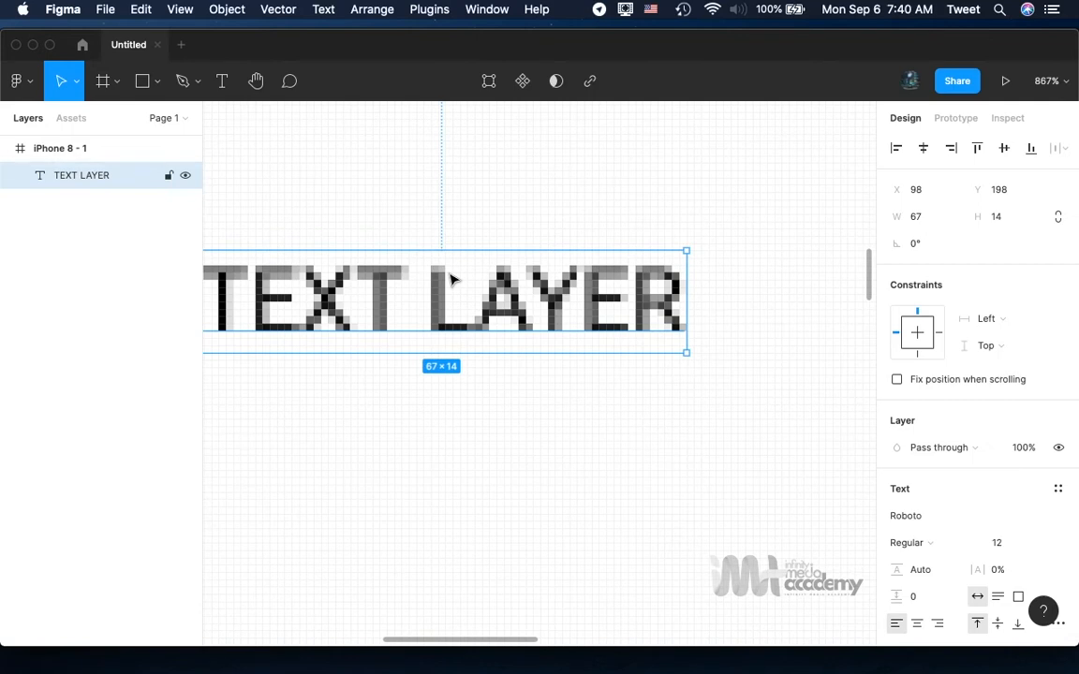
pyautogui.scroll(-3, 450, 278)
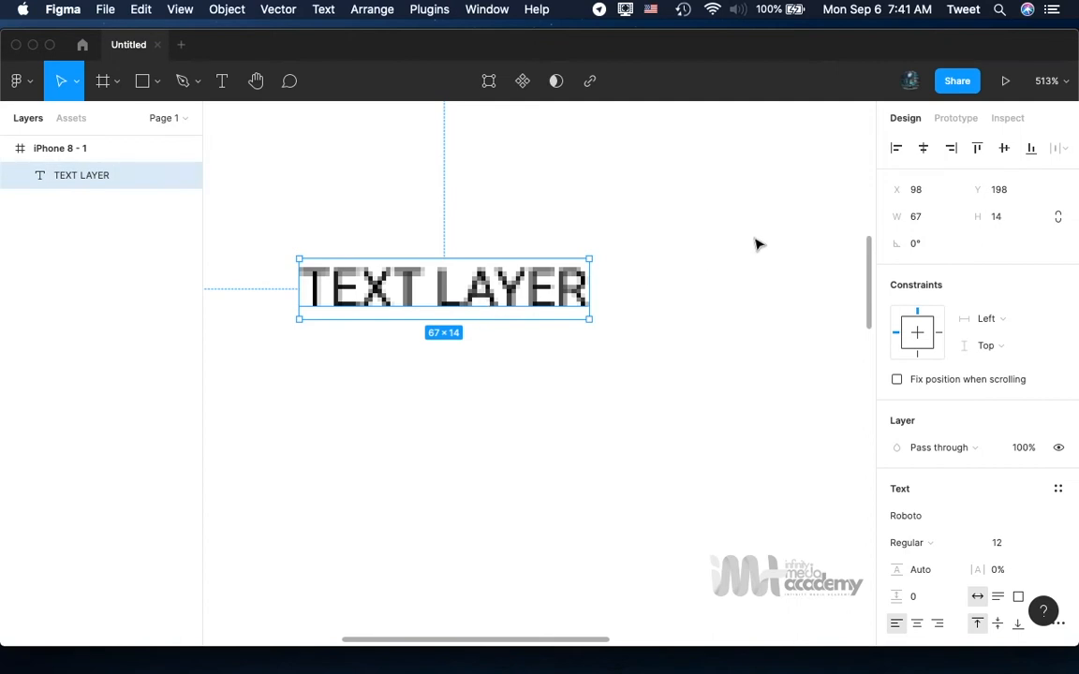
# Disable the pixel preview so the text is displayed as smooth vector shapes.
pyautogui.click(1047, 80)
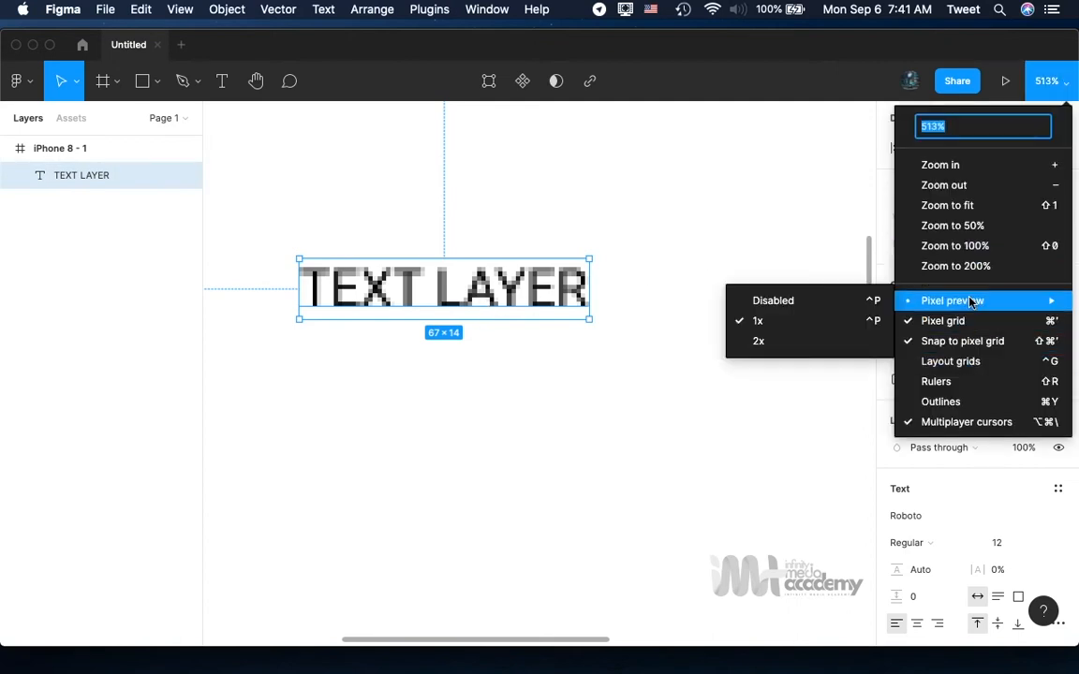
pyautogui.moveTo(970, 305)
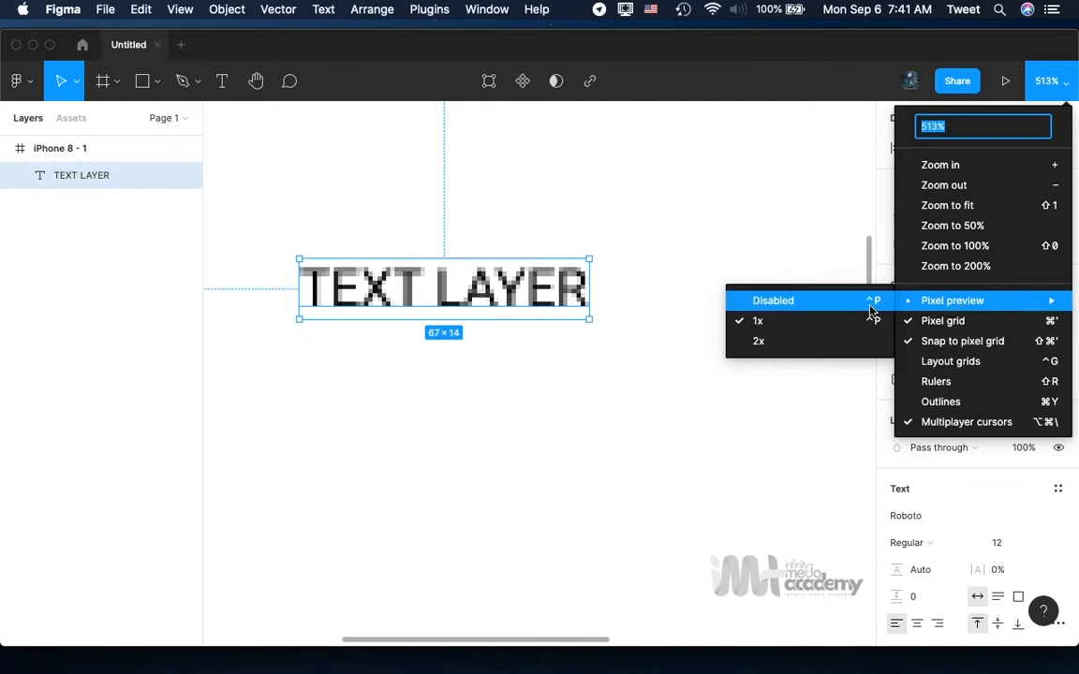
pyautogui.click(785, 304)
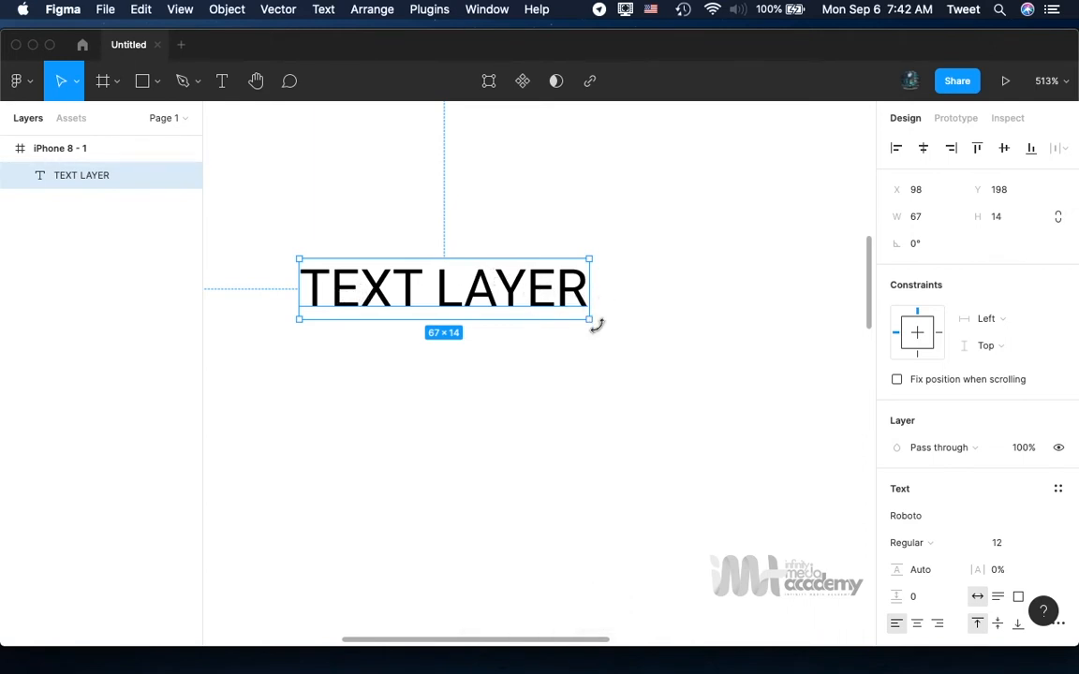
# Draw a rectangle about 49 × 37 below the text and move it over the middle of the text.
pyautogui.click(142, 85)
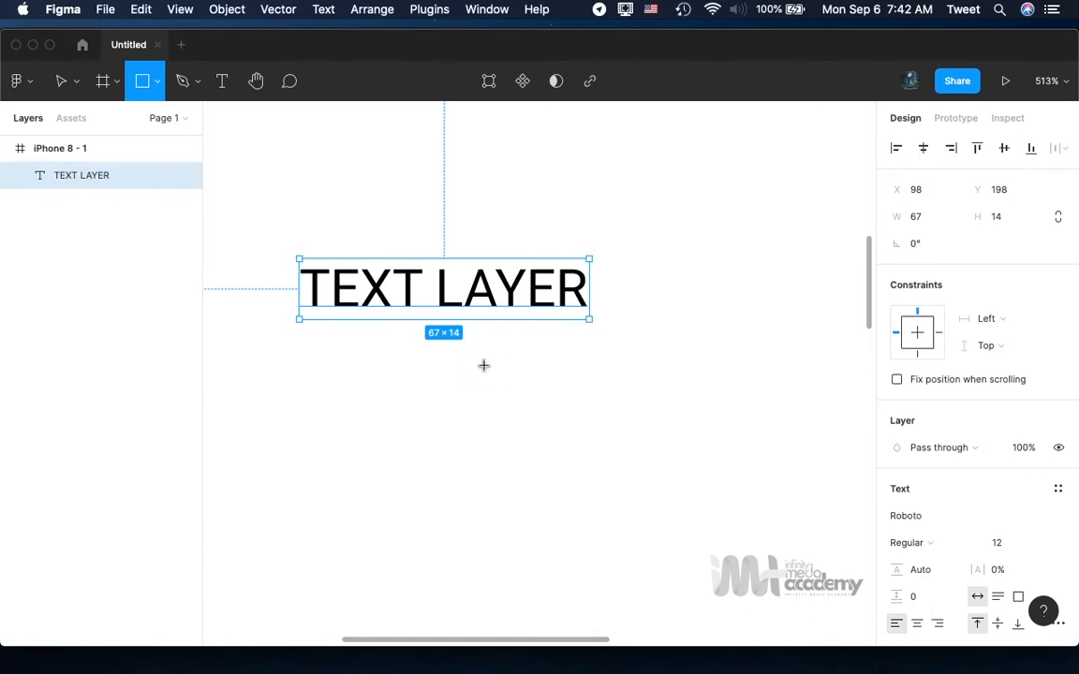
pyautogui.moveTo(481, 366); pyautogui.dragTo(694, 532)
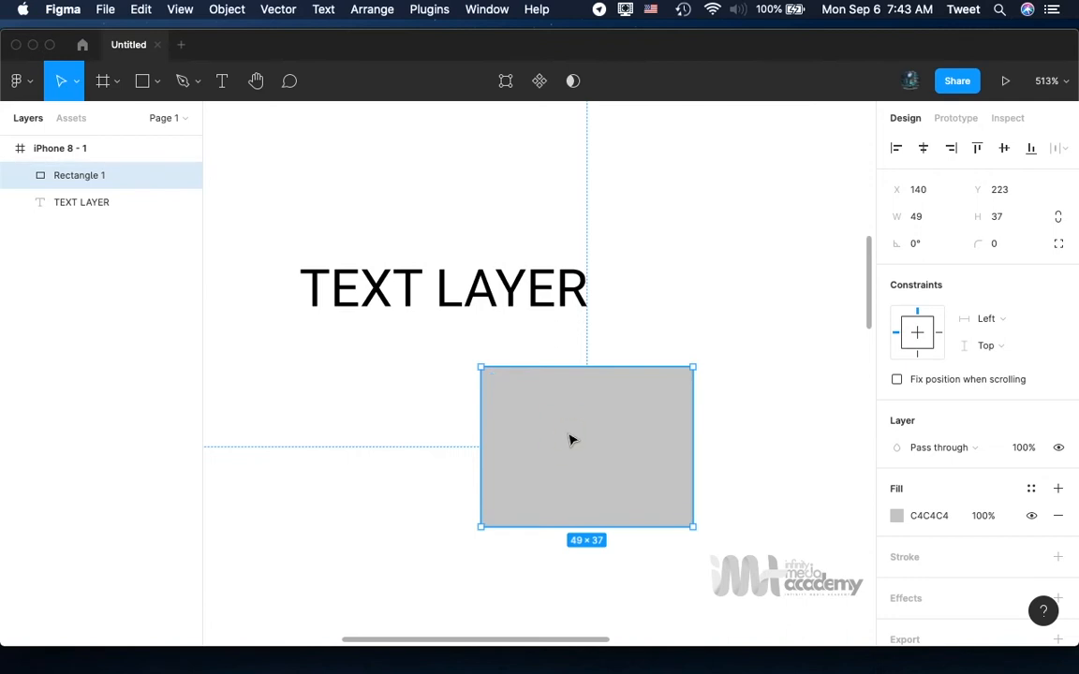
pyautogui.moveTo(571, 439); pyautogui.dragTo(418, 293)
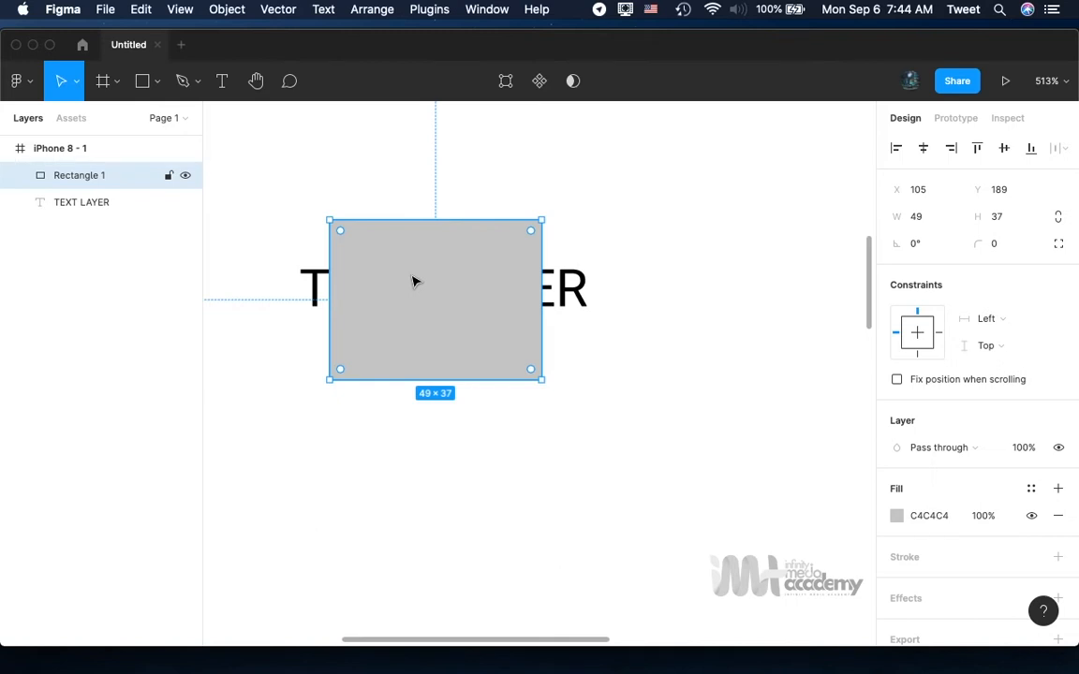
# Send the gray rectangle backward behind the text layer and deselect it.
pyautogui.rightClick(412, 276)
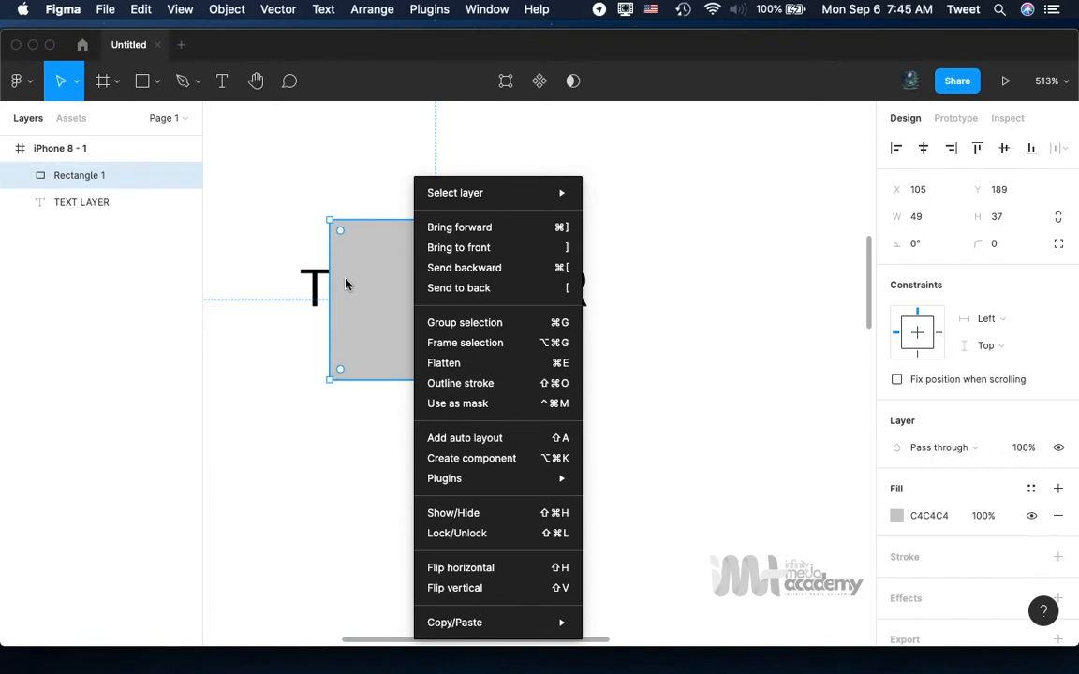
pyautogui.click(480, 272)
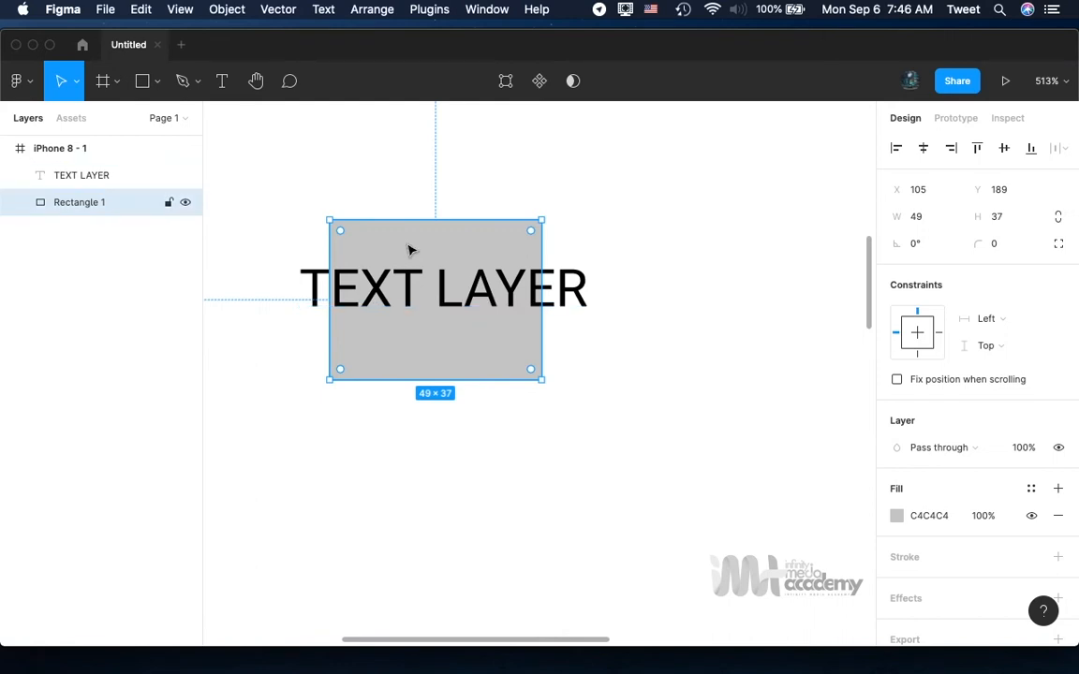
pyautogui.click(449, 210)
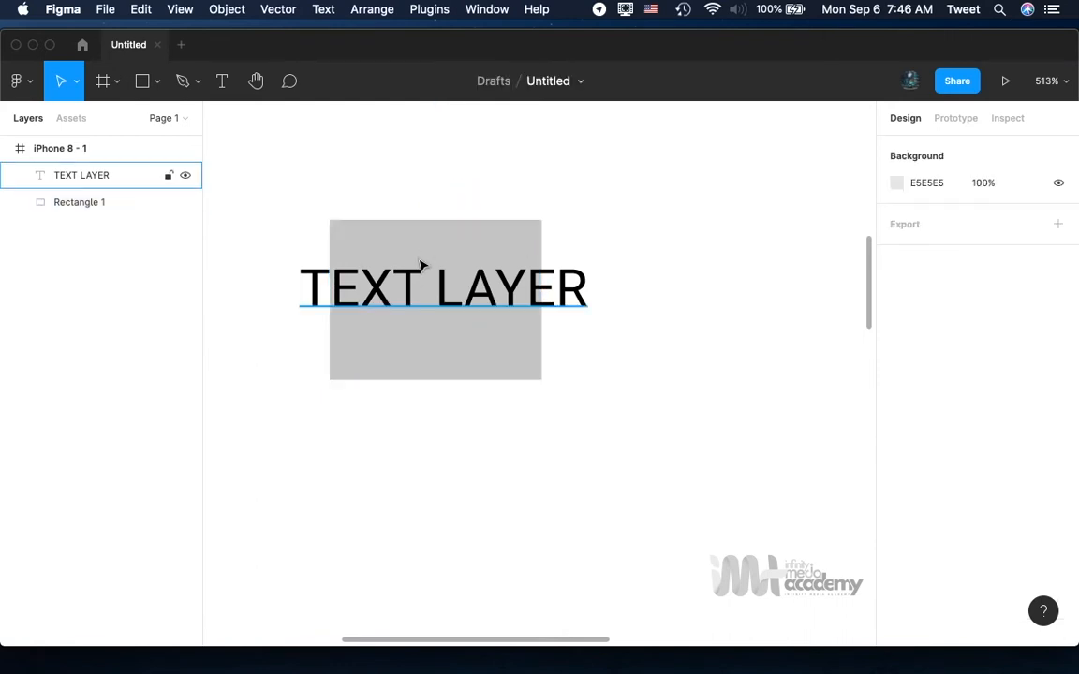
# Move the rectangle below the text to about Y 229 and align it to the frame's left edge.
pyautogui.click(419, 245)
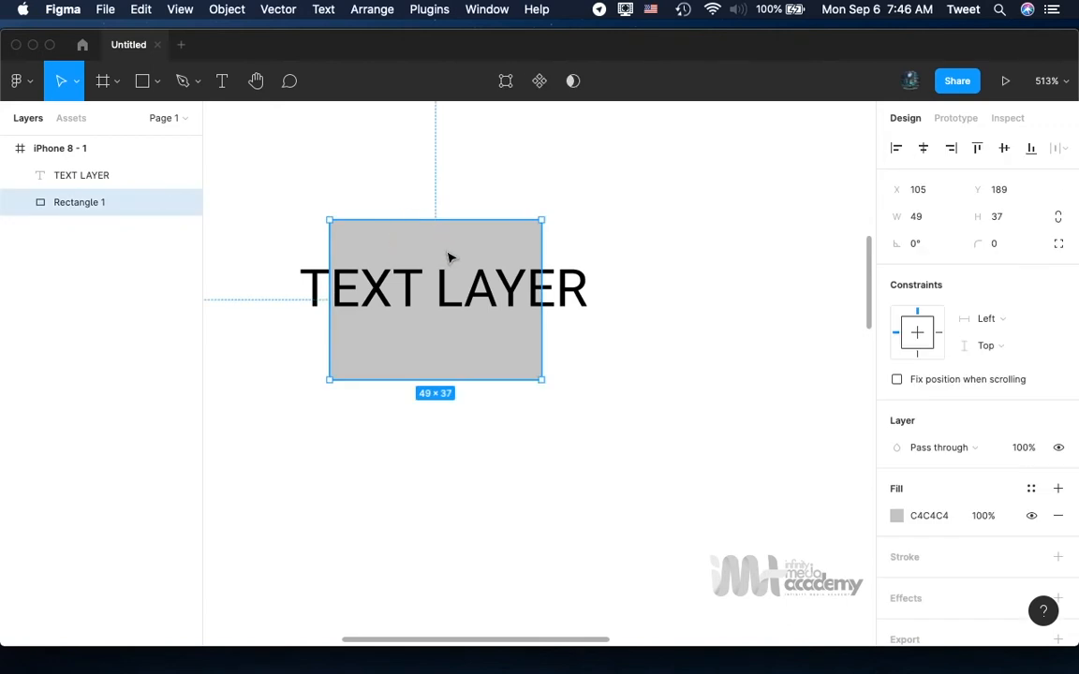
pyautogui.moveTo(450, 258); pyautogui.dragTo(583, 416)
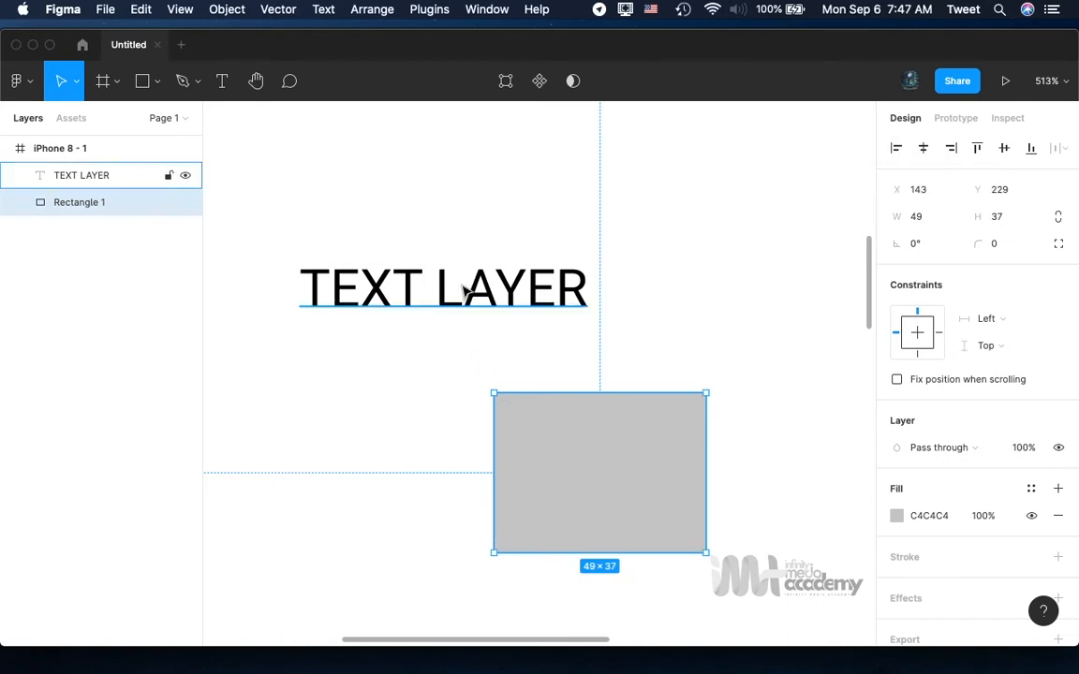
pyautogui.scroll(2, 599, 463)
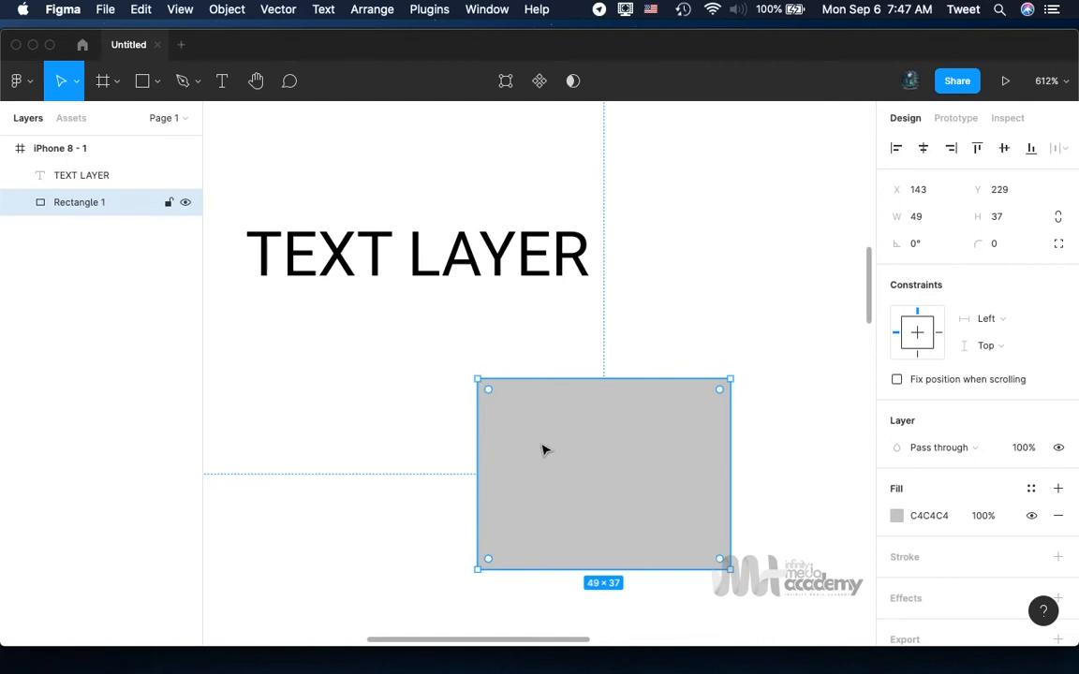
pyautogui.scroll(-5, 543, 451)
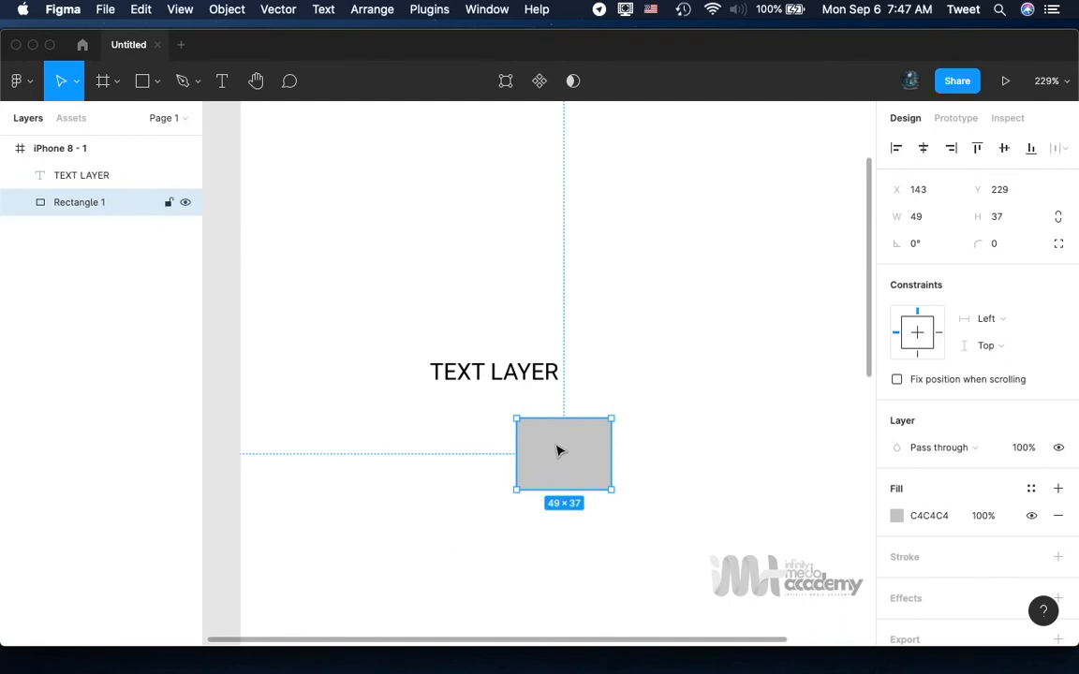
pyautogui.click(896, 149)
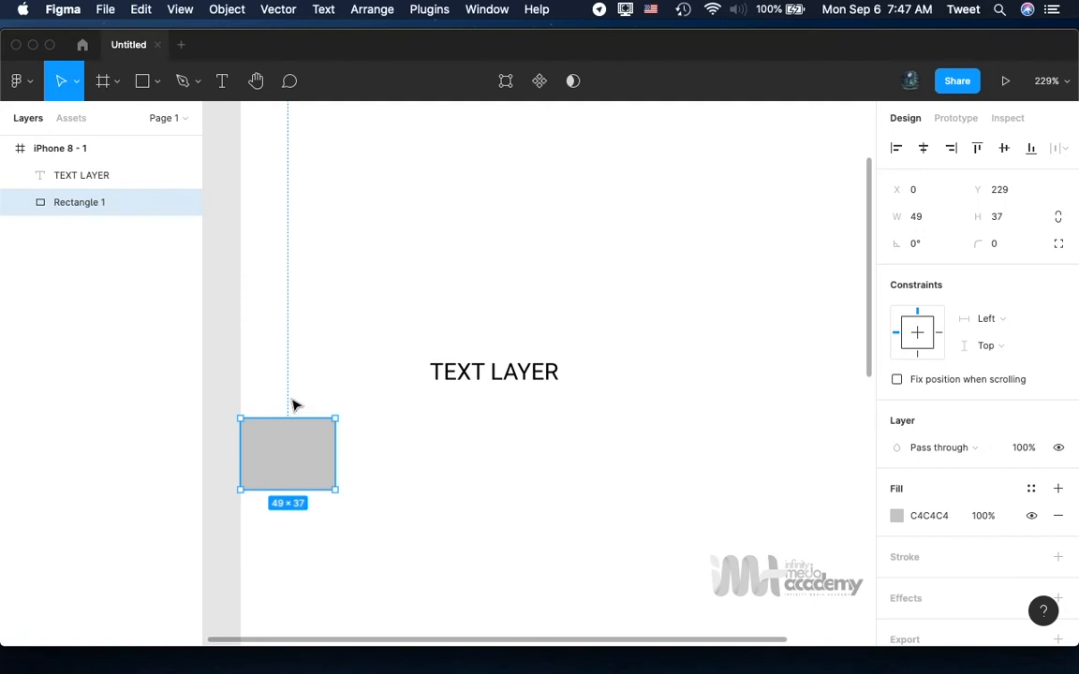
# Undo the rectangle's alignment to the frame, and align it with the text layer by left edges, horizontal centers and right edges.
pyautogui.press('super+z')
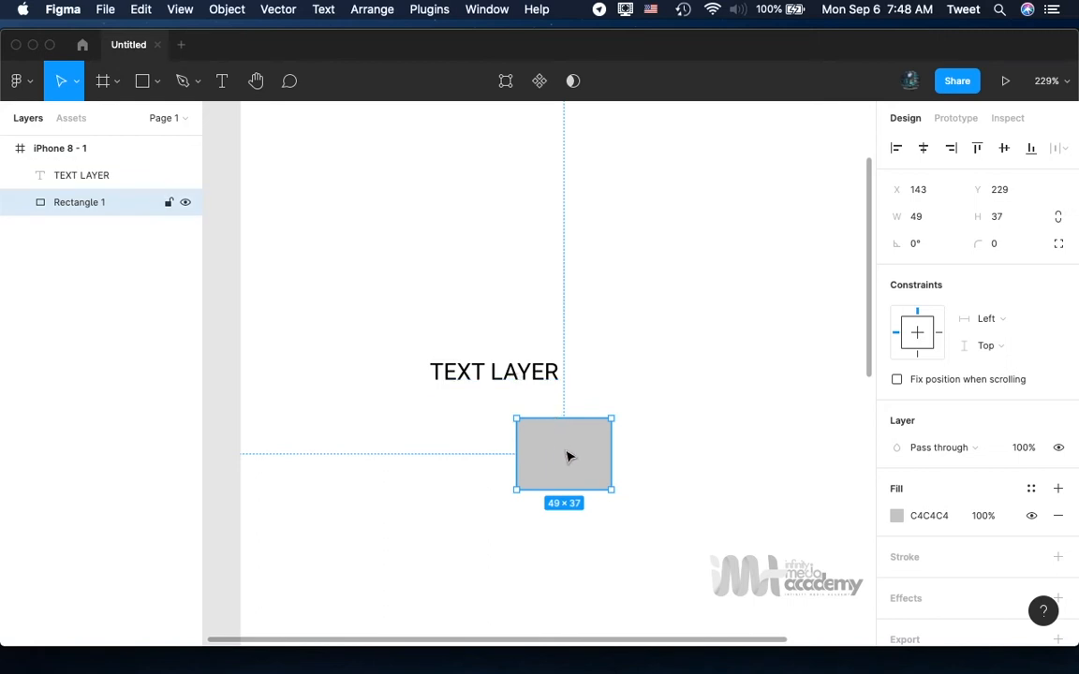
pyautogui.keyDown('shift'); pyautogui.click(477, 378); pyautogui.keyUp('shift')
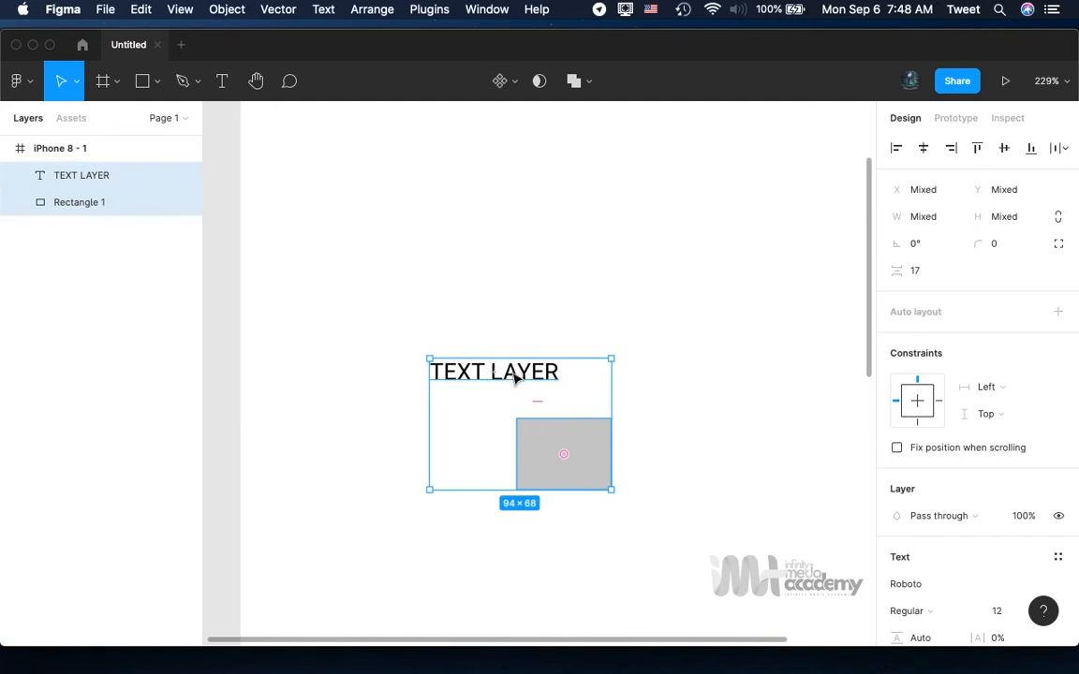
pyautogui.click(895, 150)
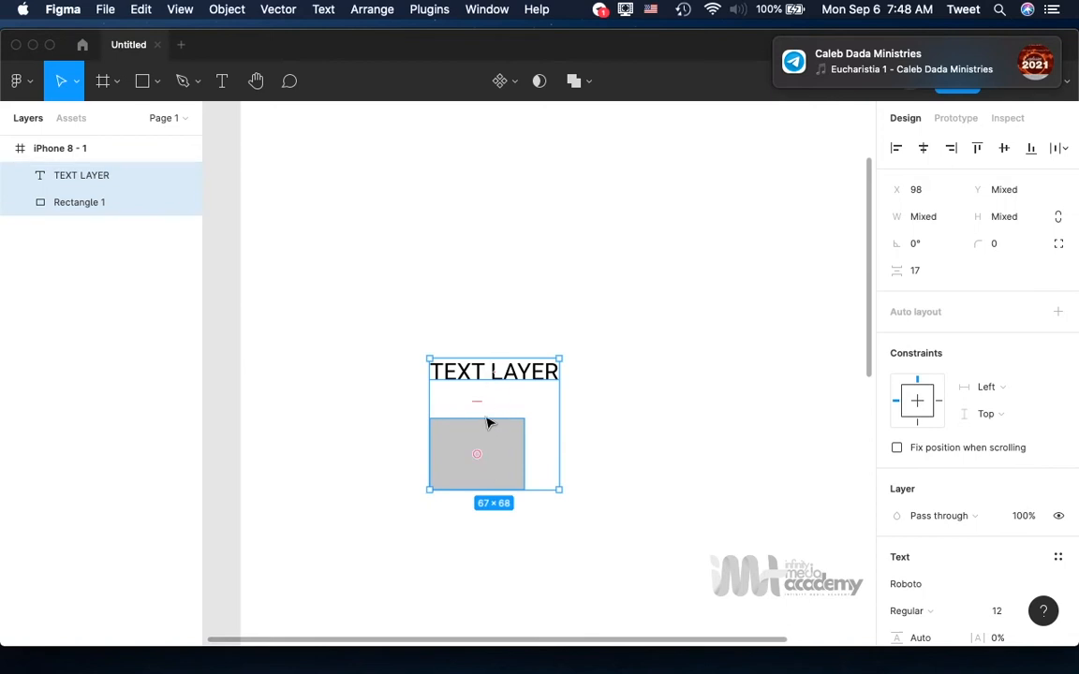
pyautogui.click(923, 150)
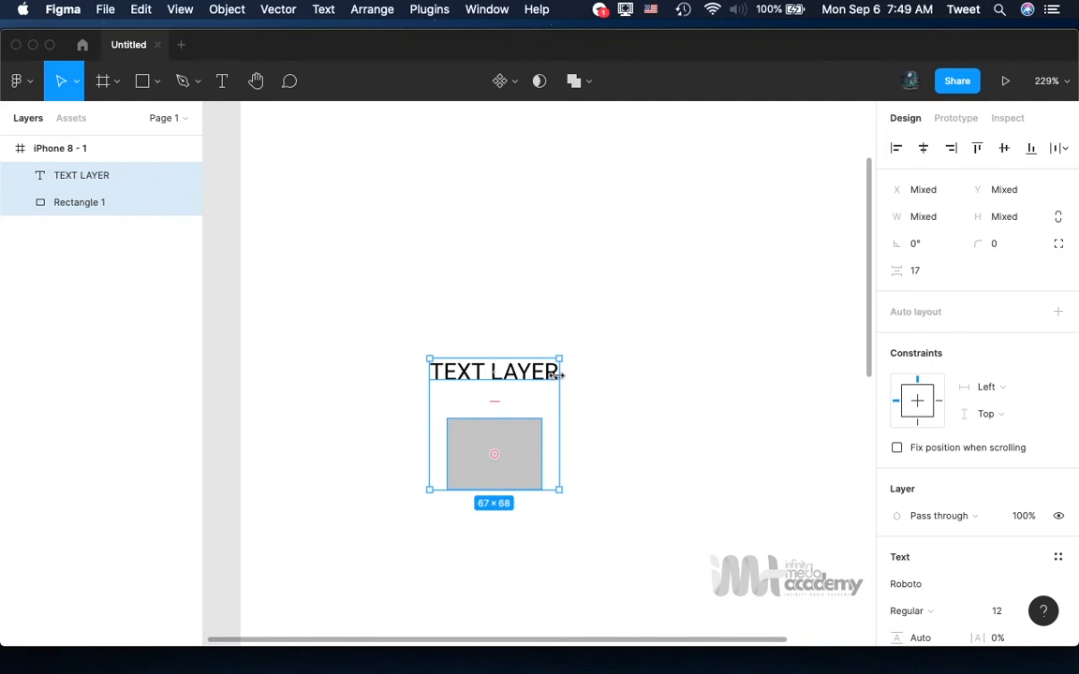
pyautogui.click(953, 150)
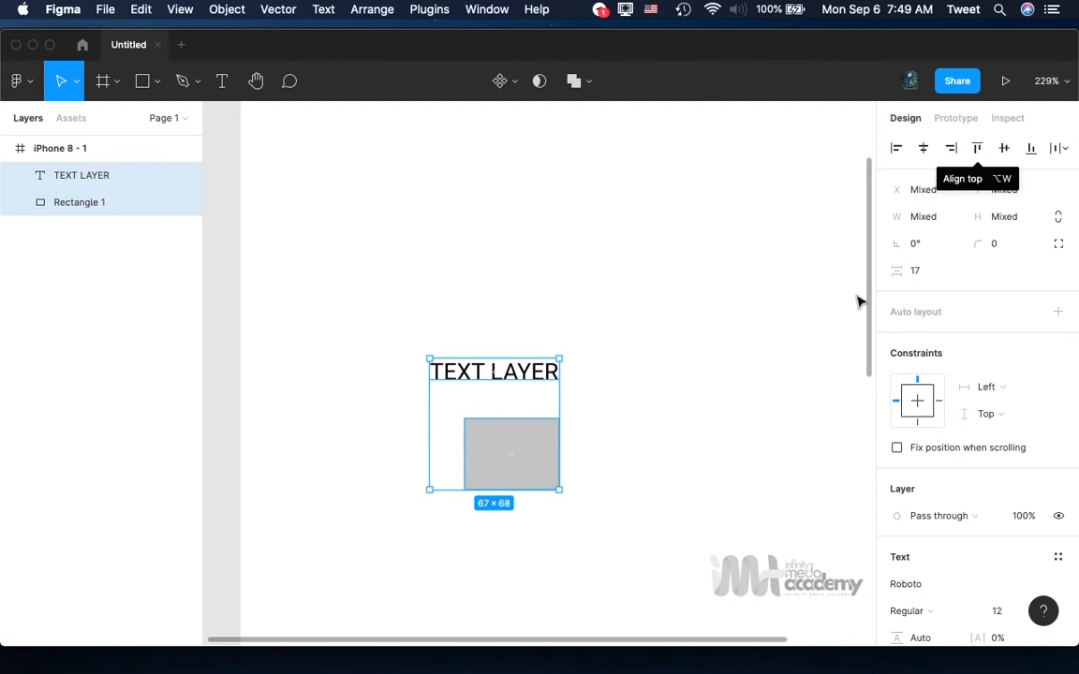
pyautogui.click(978, 150)
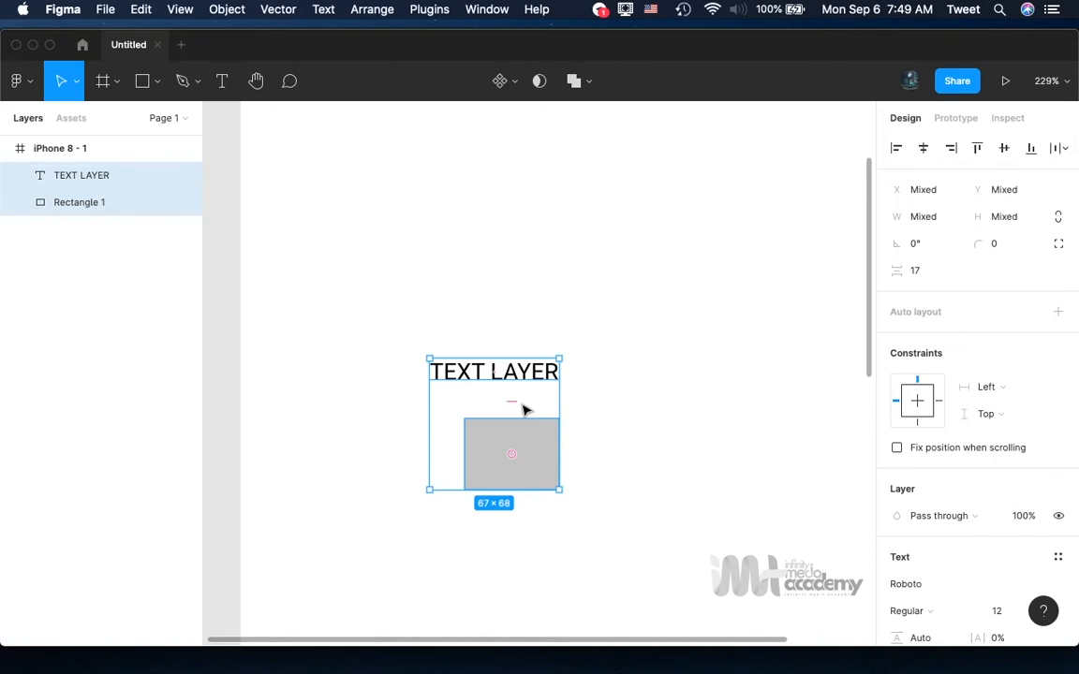
pyautogui.click(597, 402)
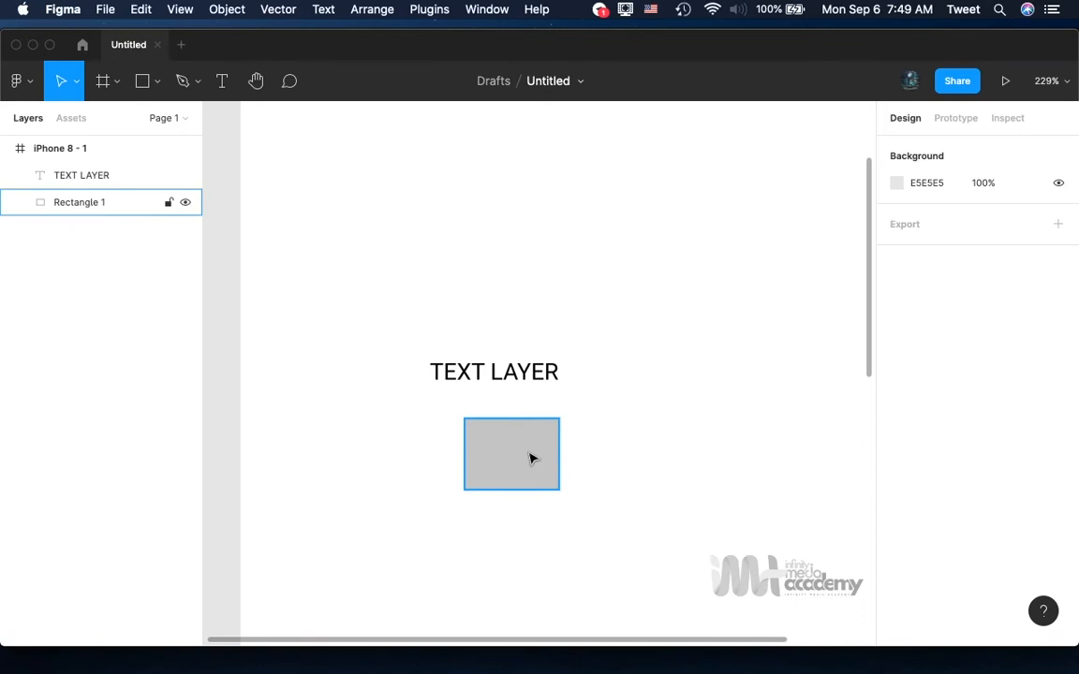
# Move the rectangle to the right, clear of the text, at about X 191, Y 222.
pyautogui.rightClick(530, 454)
pyautogui.click(456, 471)
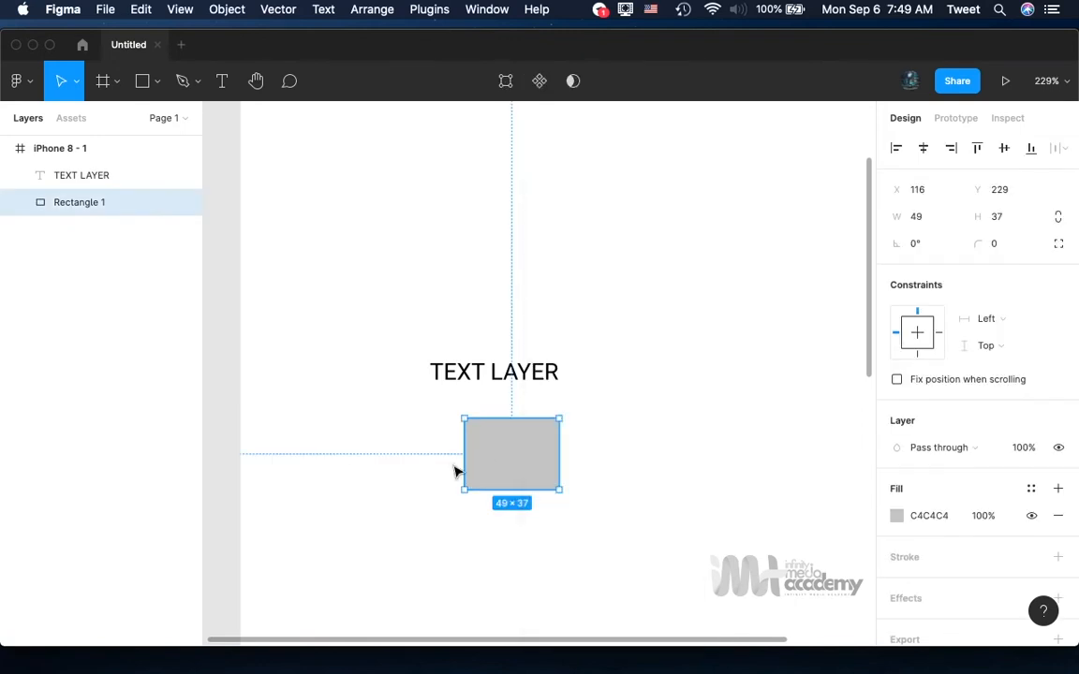
pyautogui.moveTo(508, 452); pyautogui.dragTo(650, 440)
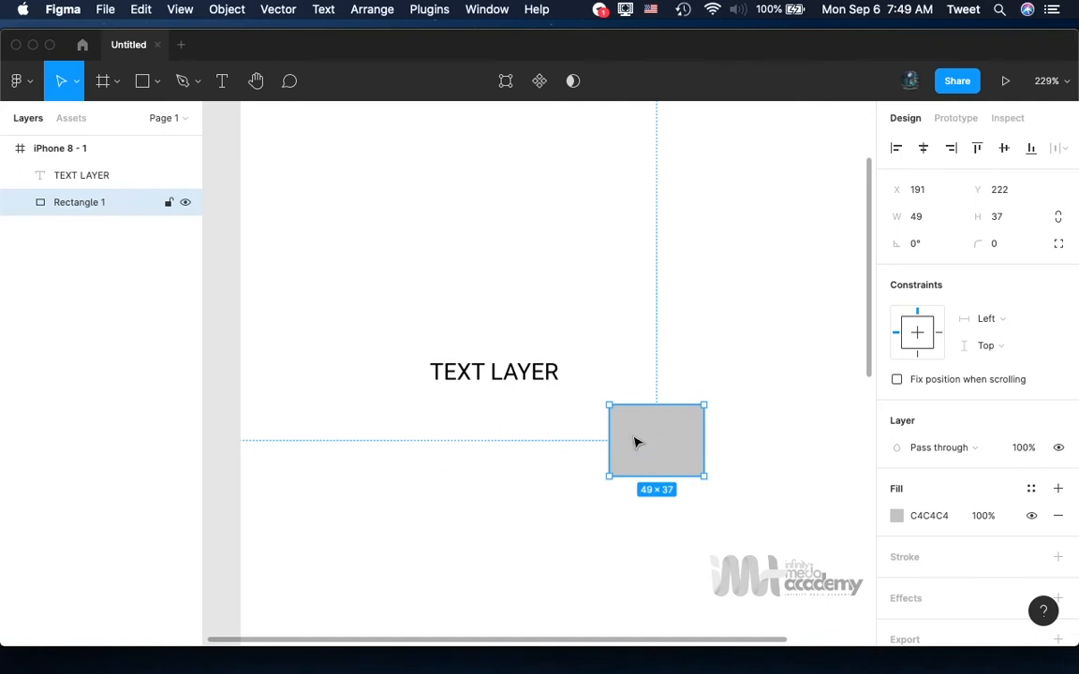
# Align the text layer and rectangle by top edges, vertical centers and finally bottom edges, and deselect them.
pyautogui.keyDown('shift'); pyautogui.click(514, 375); pyautogui.keyUp('shift')
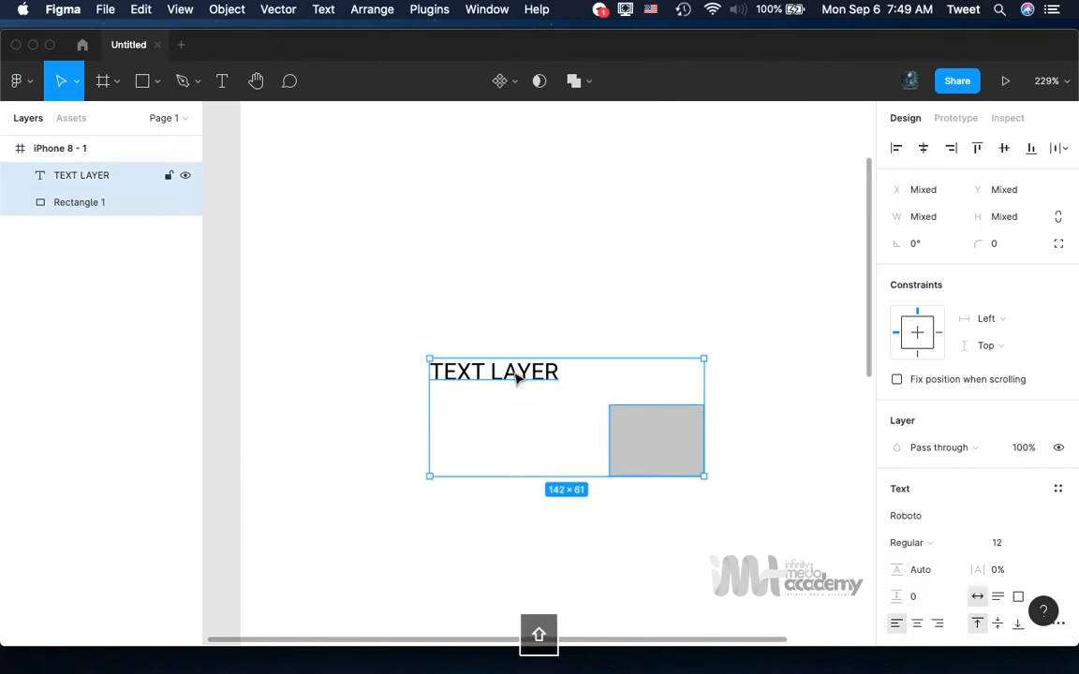
pyautogui.click(977, 150)
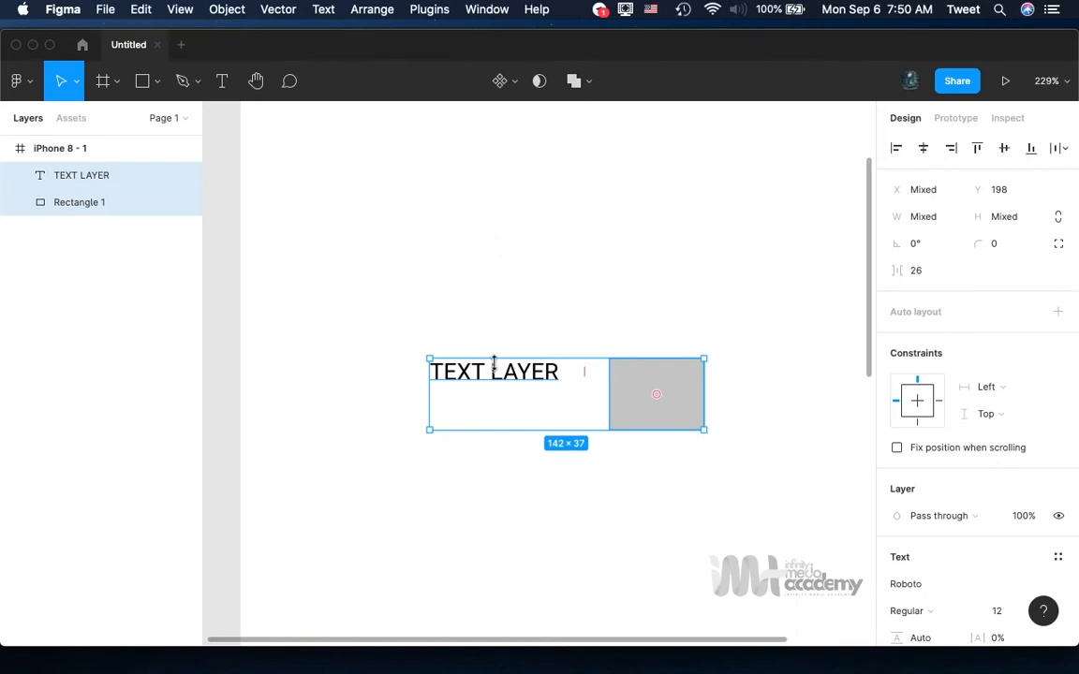
pyautogui.click(1004, 149)
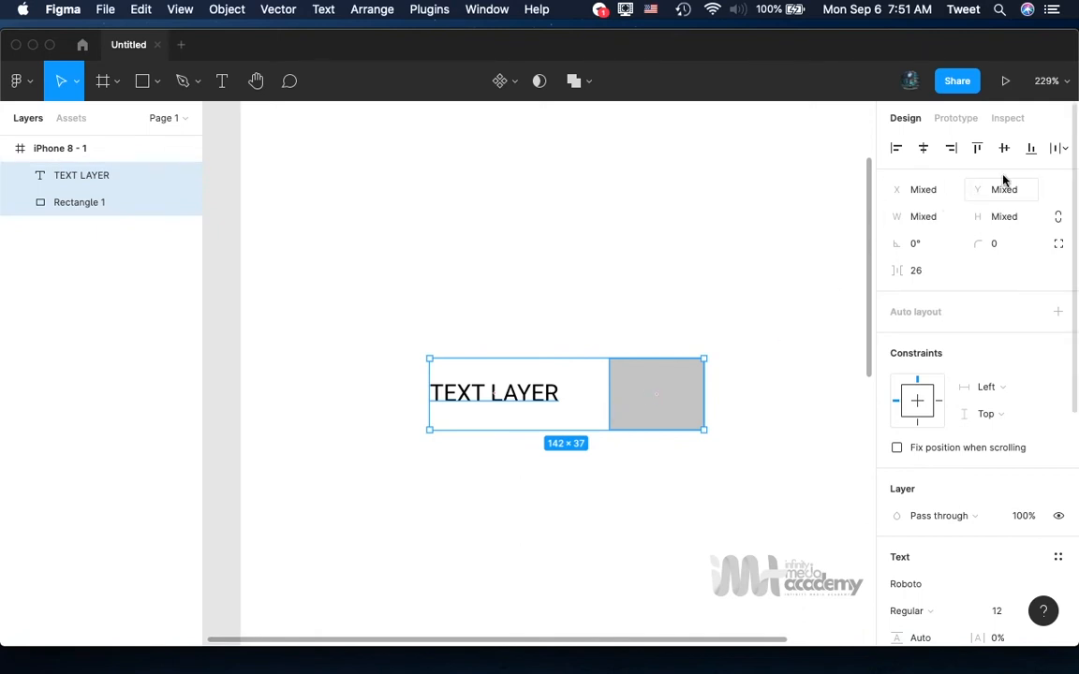
pyautogui.click(1029, 150)
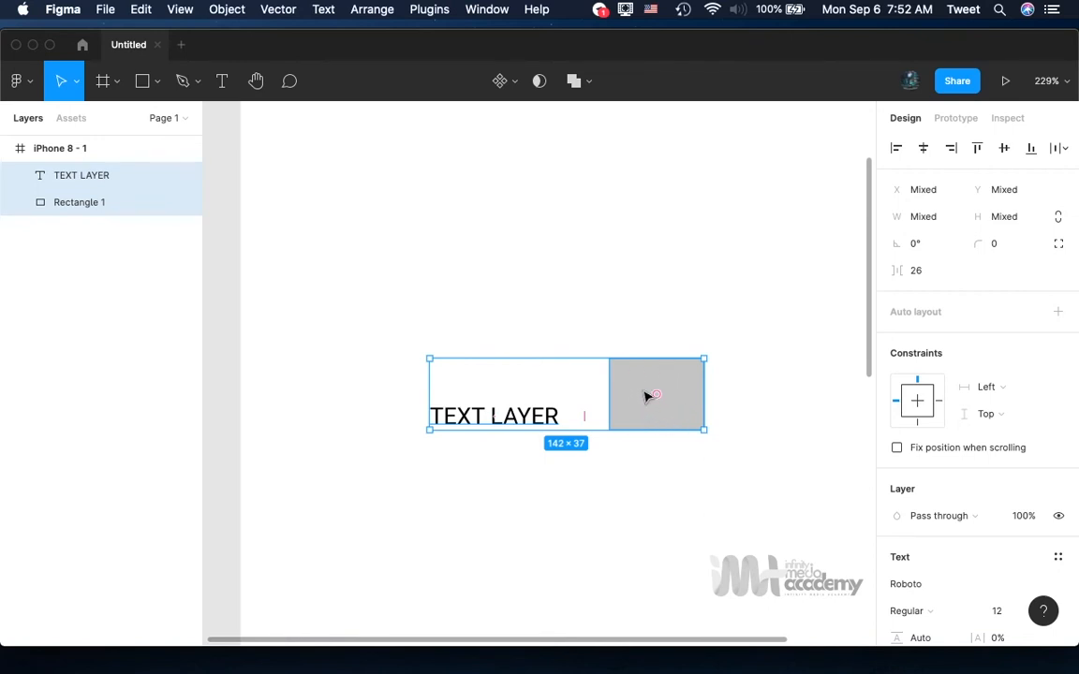
pyautogui.click(696, 331)
pyautogui.click(665, 394)
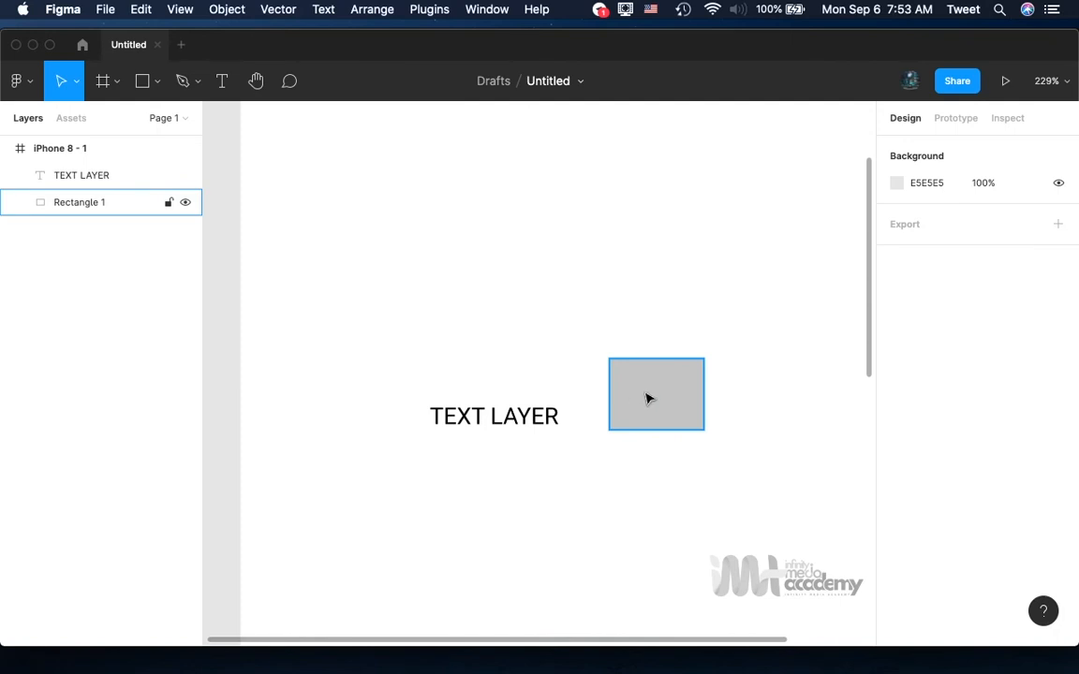
# Change the rectangle's solid fill color from the color picker to red D74646.
pyautogui.click(651, 398)
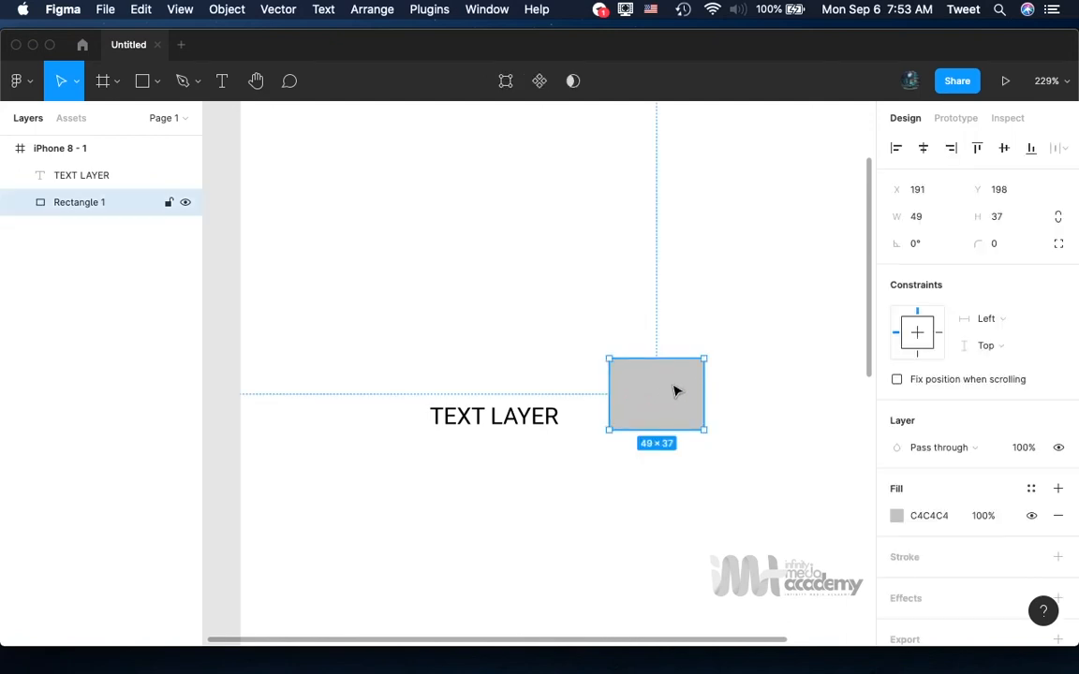
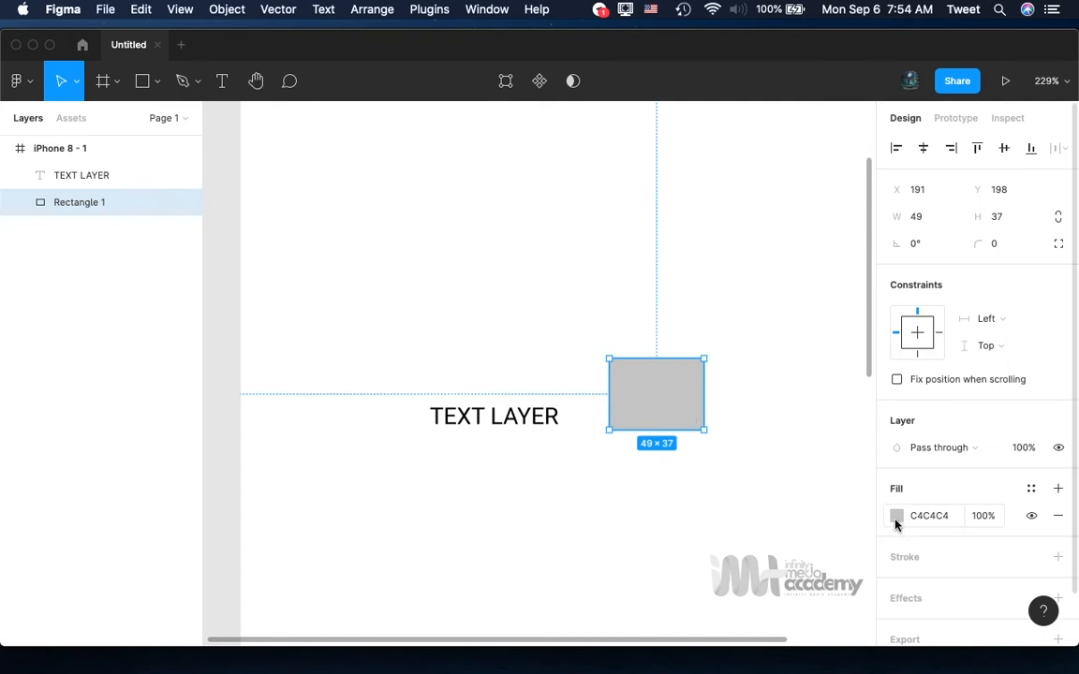
pyautogui.click(948, 521)
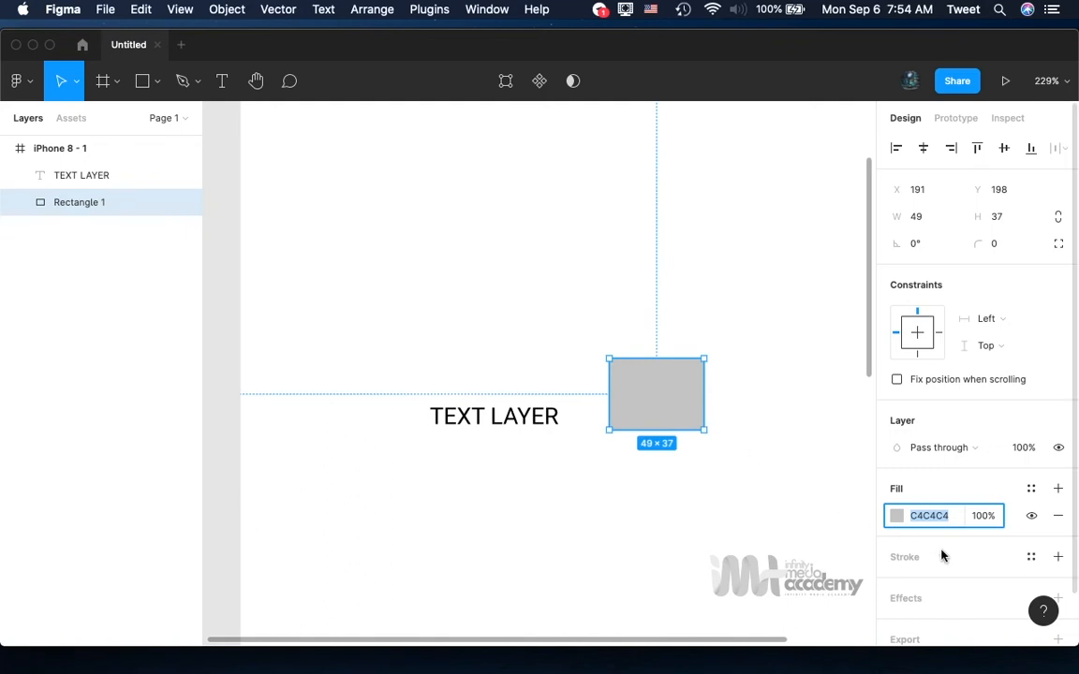
pyautogui.click(896, 516)
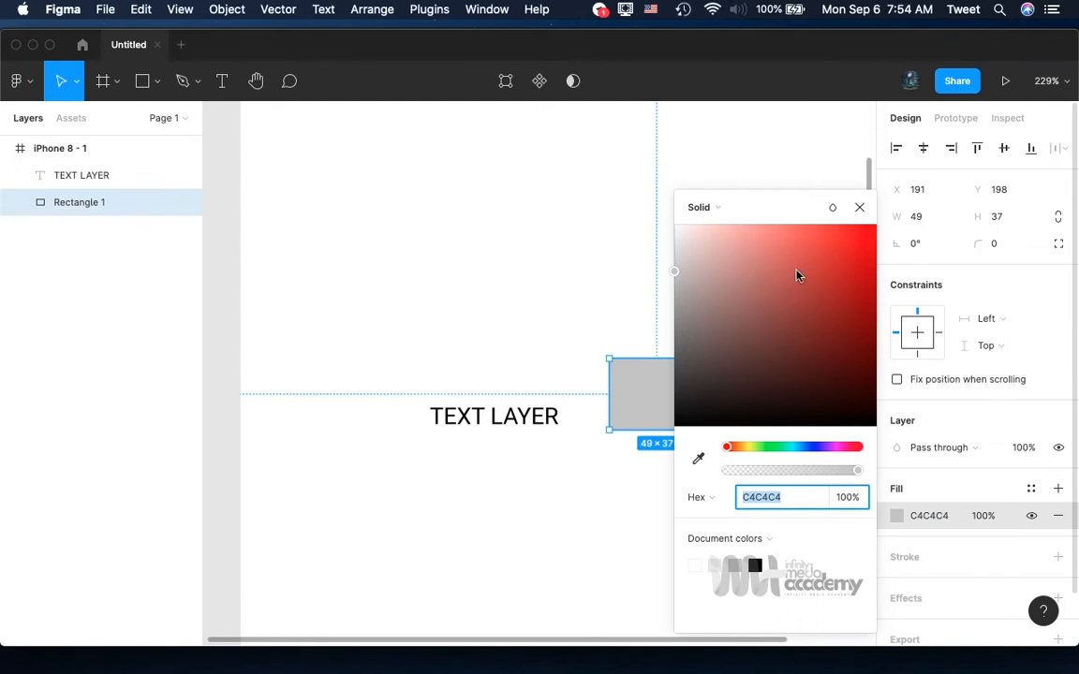
pyautogui.hscroll(3, 621, 333)
pyautogui.hscroll(1, 622, 332)
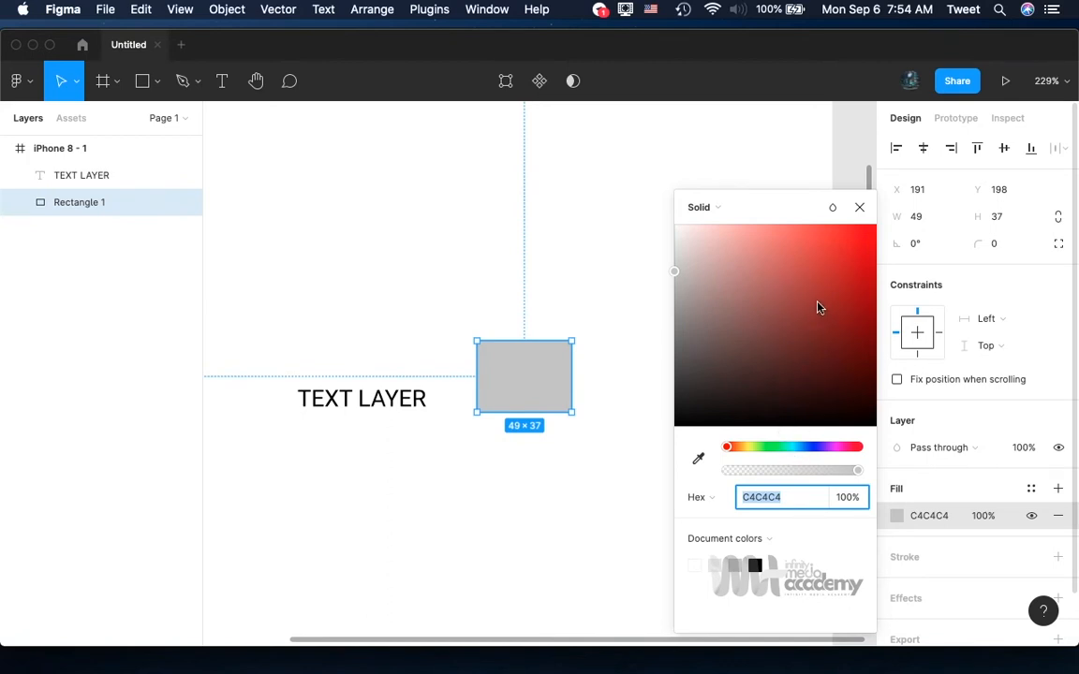
pyautogui.click(811, 258)
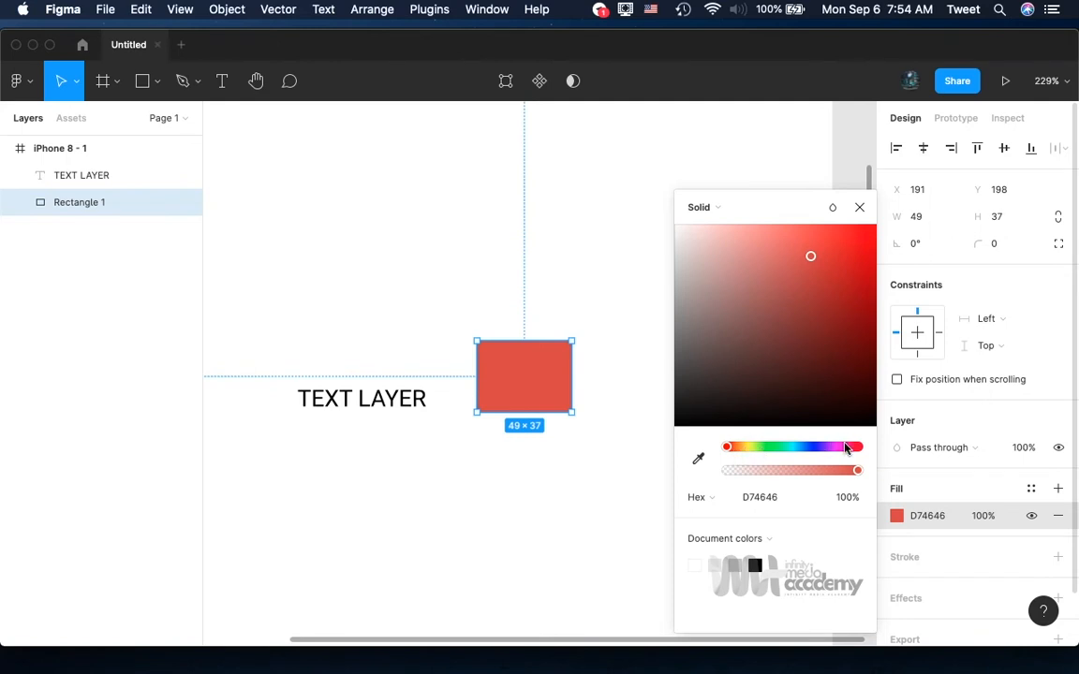
# Shift the rectangle's fill hue to green, try several shades and settle on bright green 25EC21.
pyautogui.click(770, 449)
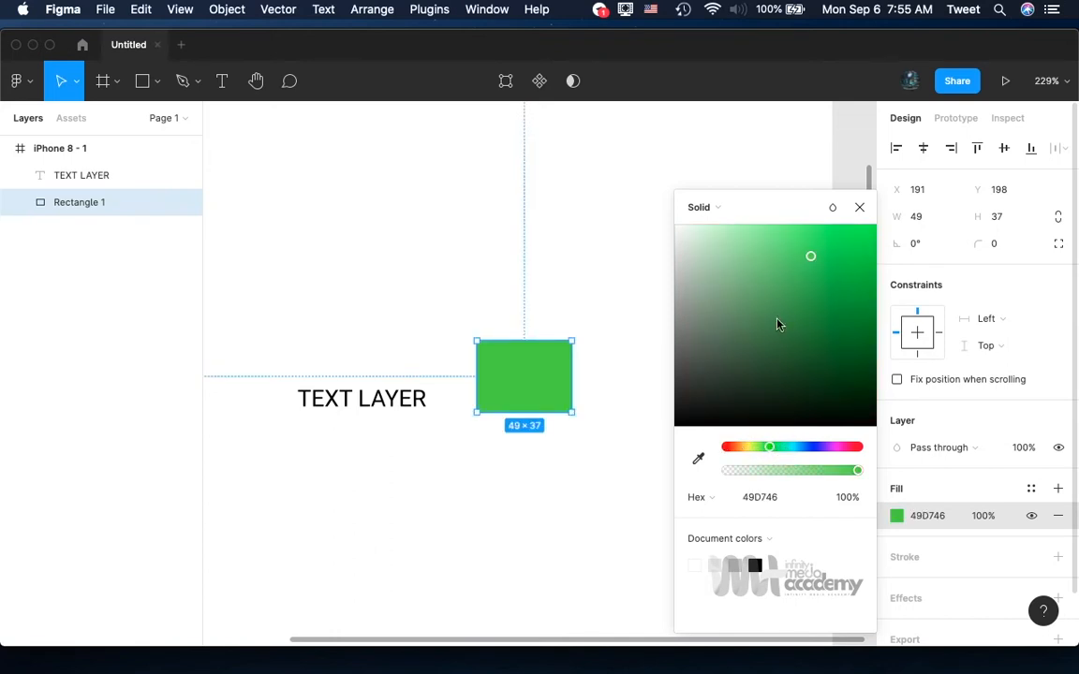
pyautogui.click(836, 253)
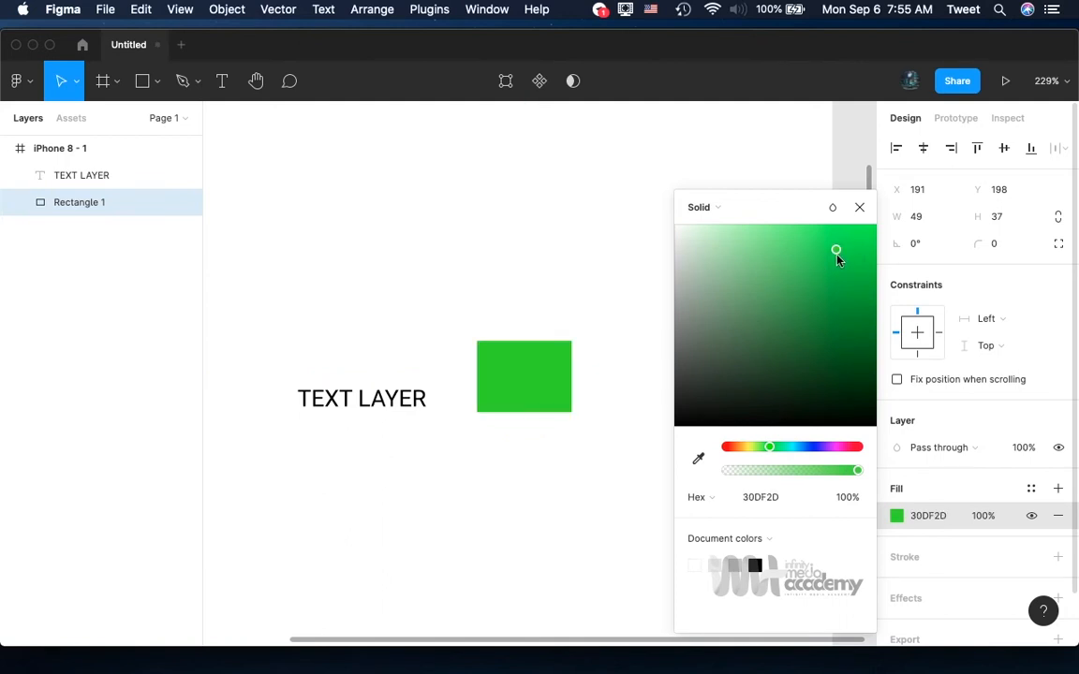
pyautogui.click(752, 251)
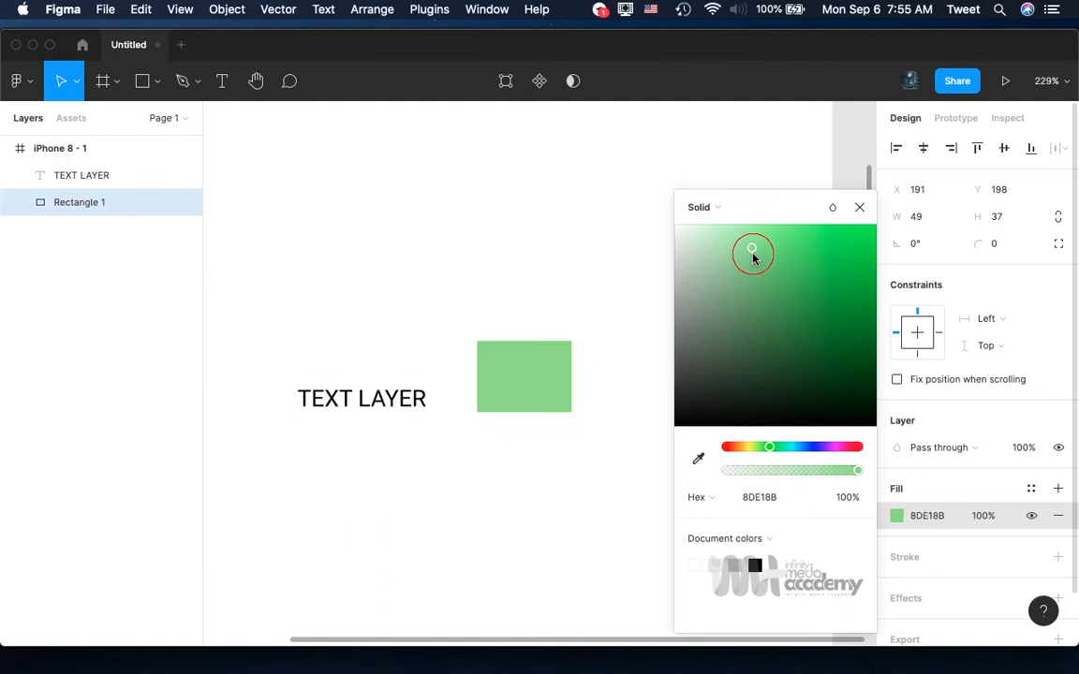
pyautogui.click(847, 241)
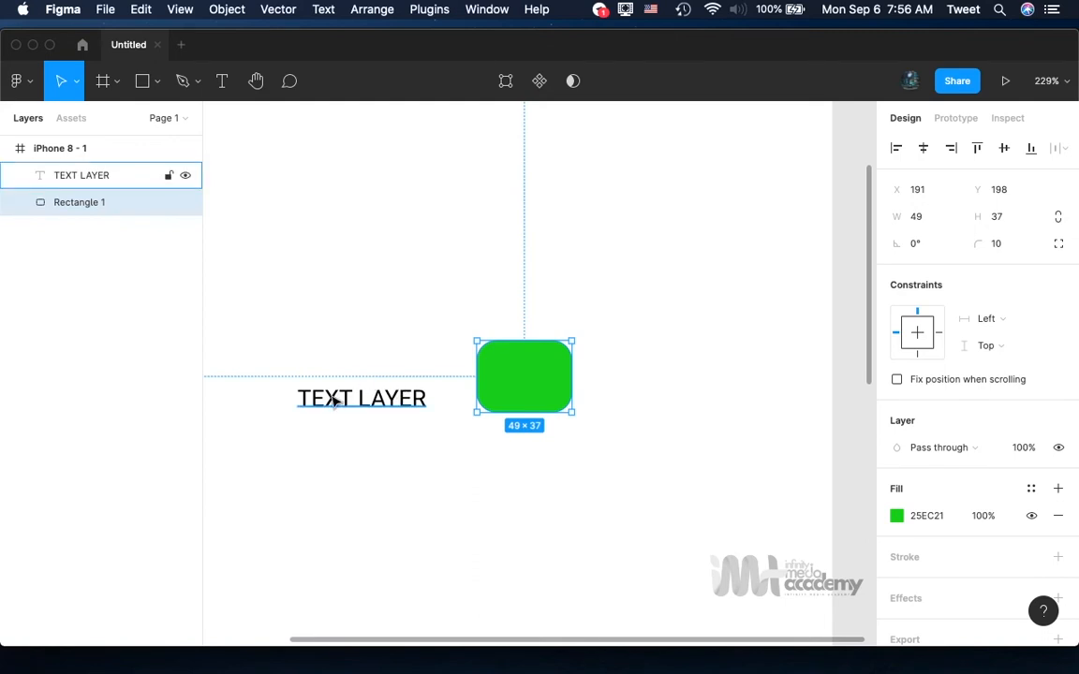
# Select the text layer and look through its list of available fonts, keeping Roboto.
pyautogui.click(334, 401)
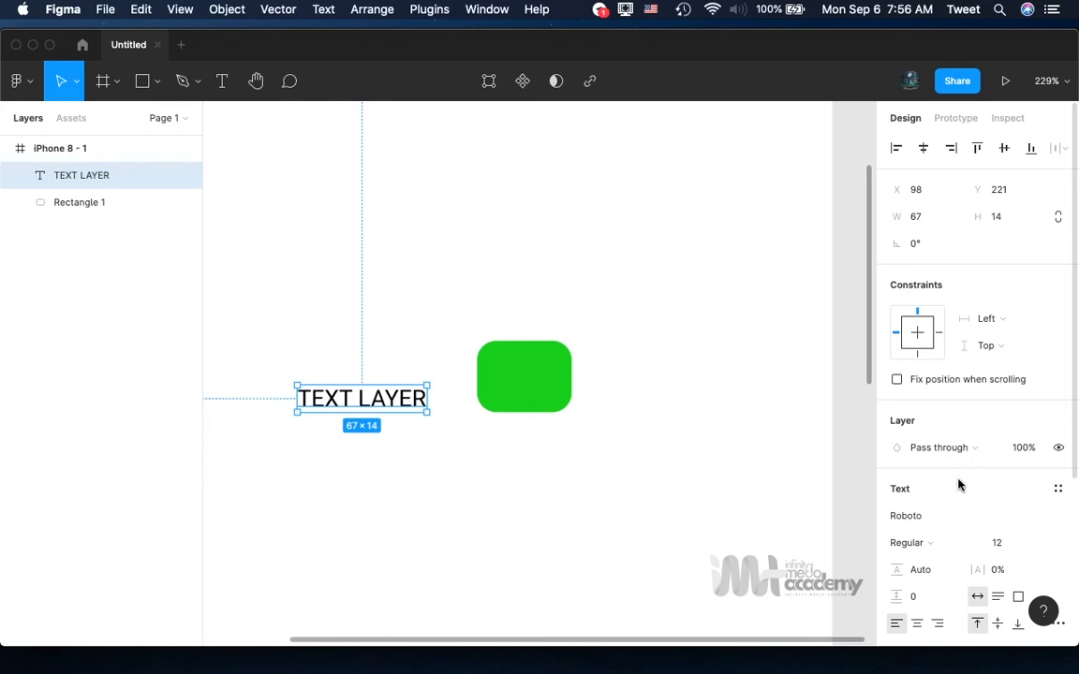
pyautogui.scroll(-5, 958, 484)
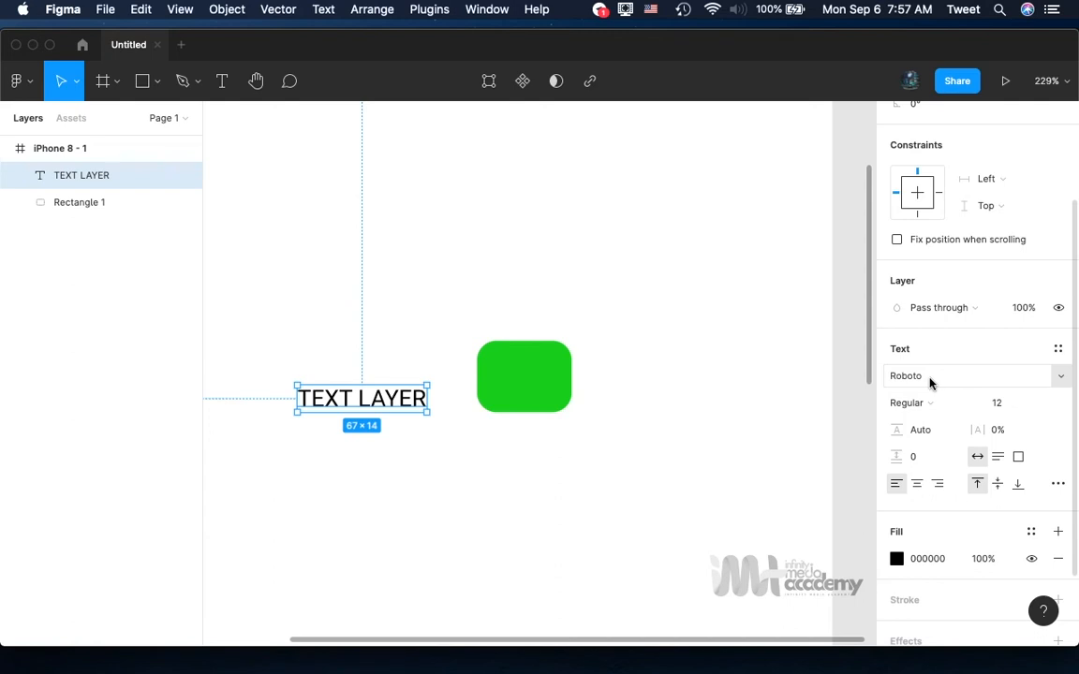
pyautogui.click(986, 382)
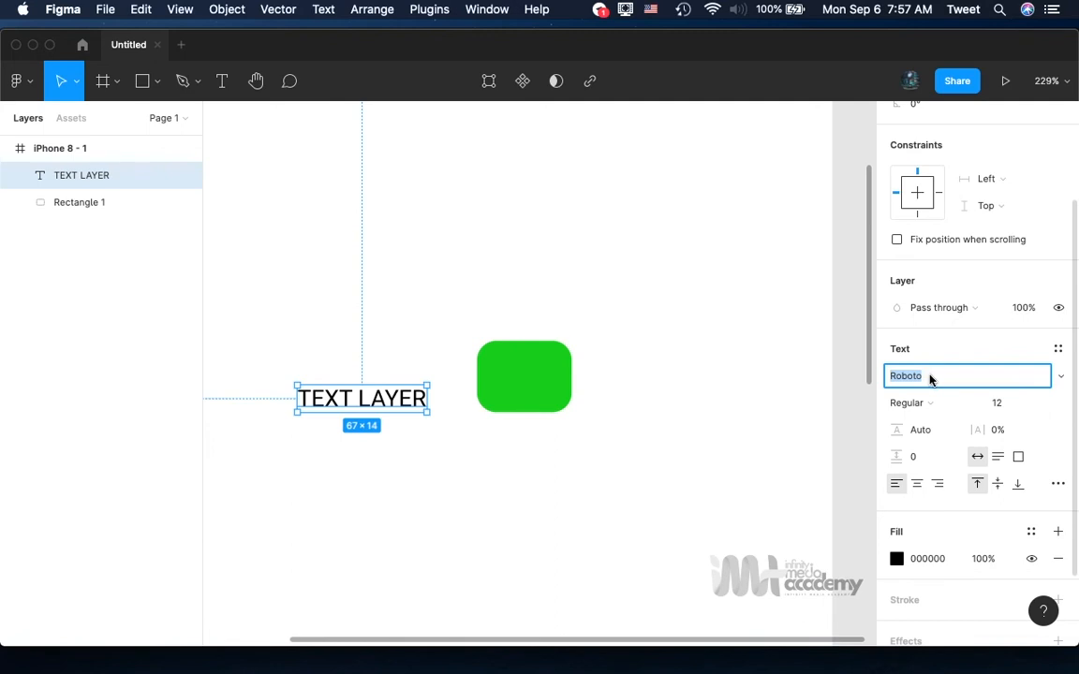
pyautogui.click(1061, 379)
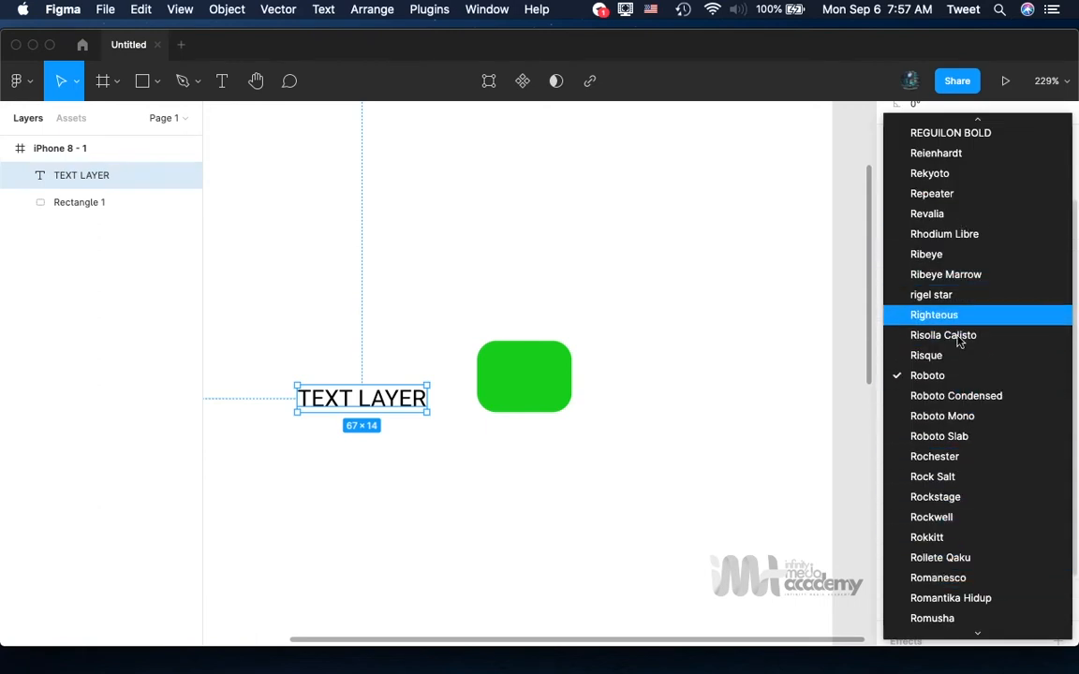
pyautogui.click(826, 408)
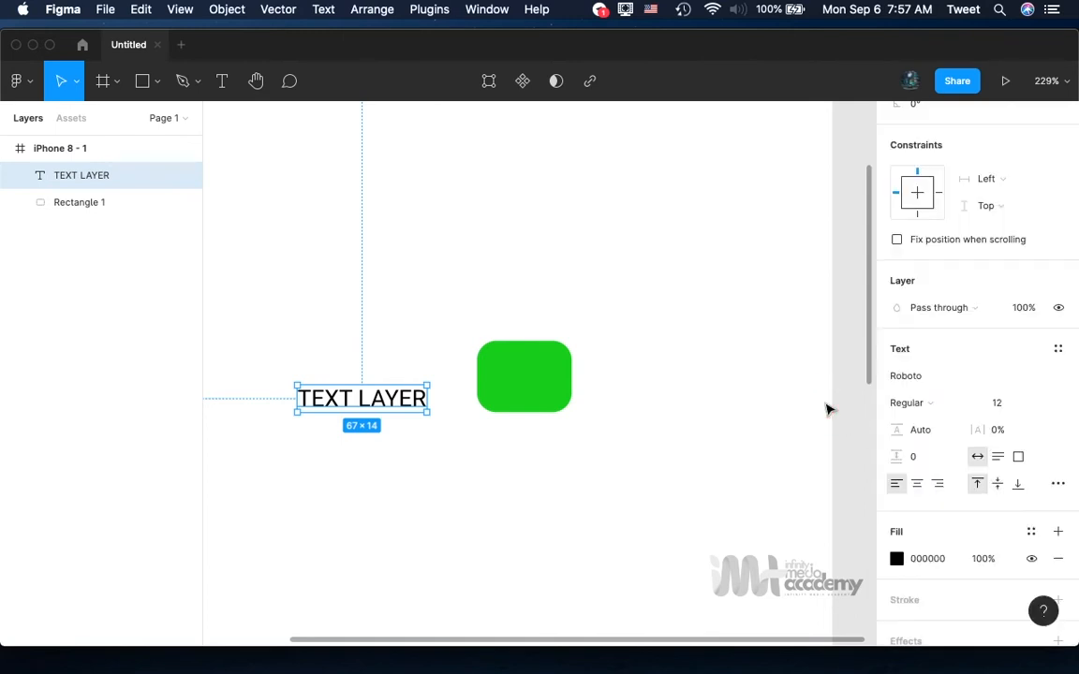
# Set the text layer's font weight to Black and its font size to 20.
pyautogui.click(973, 405)
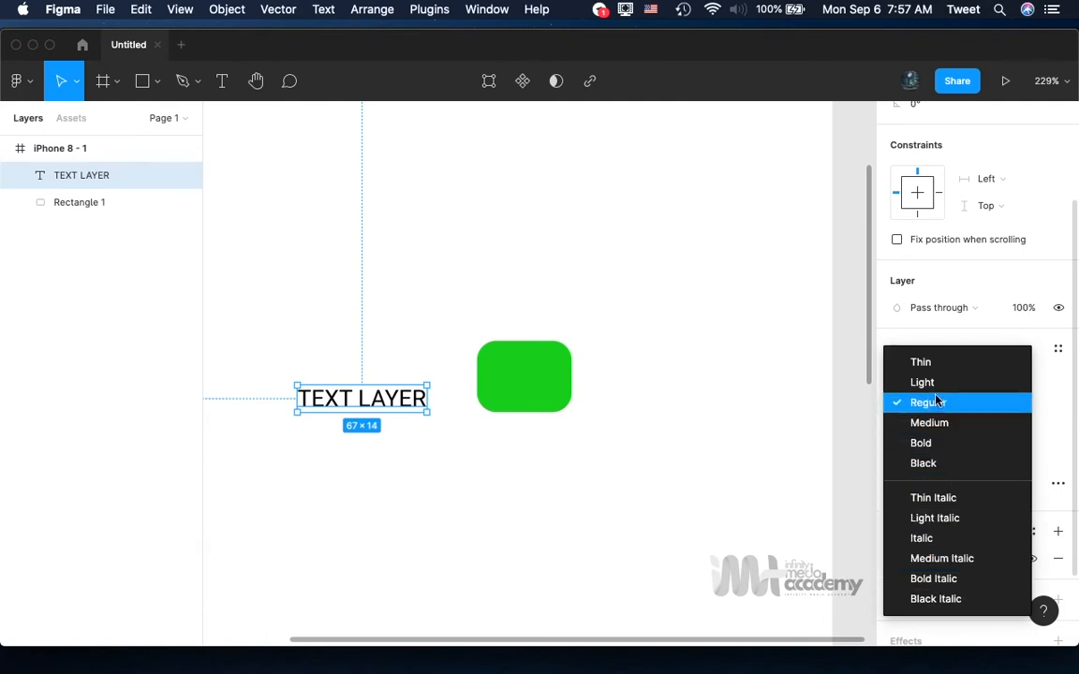
pyautogui.click(944, 464)
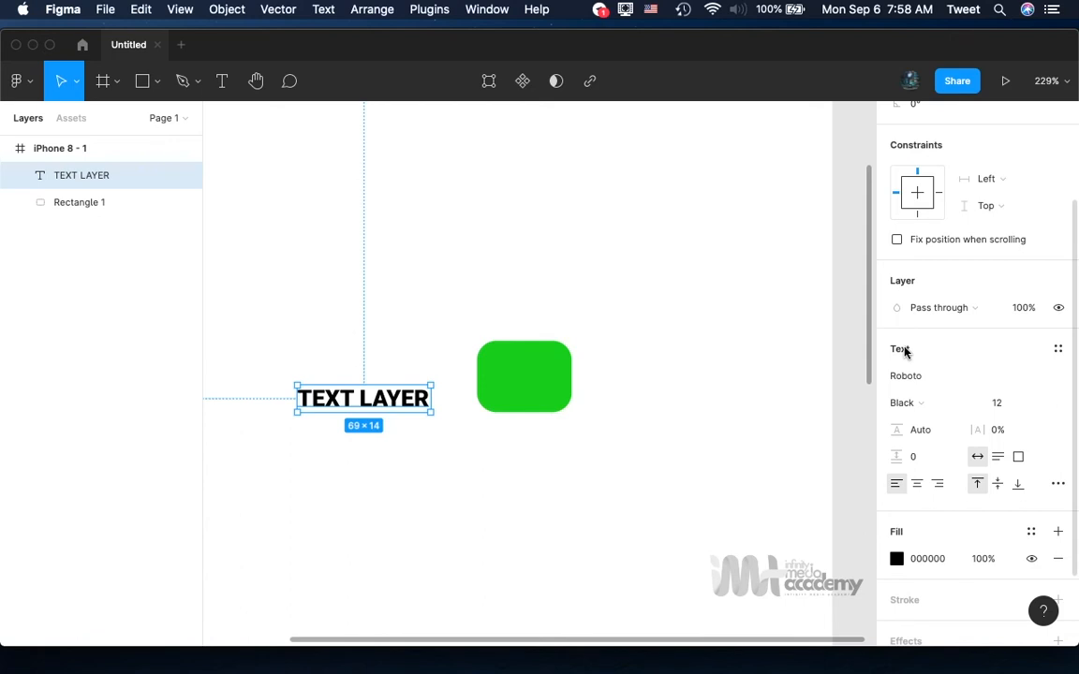
pyautogui.click(1005, 406)
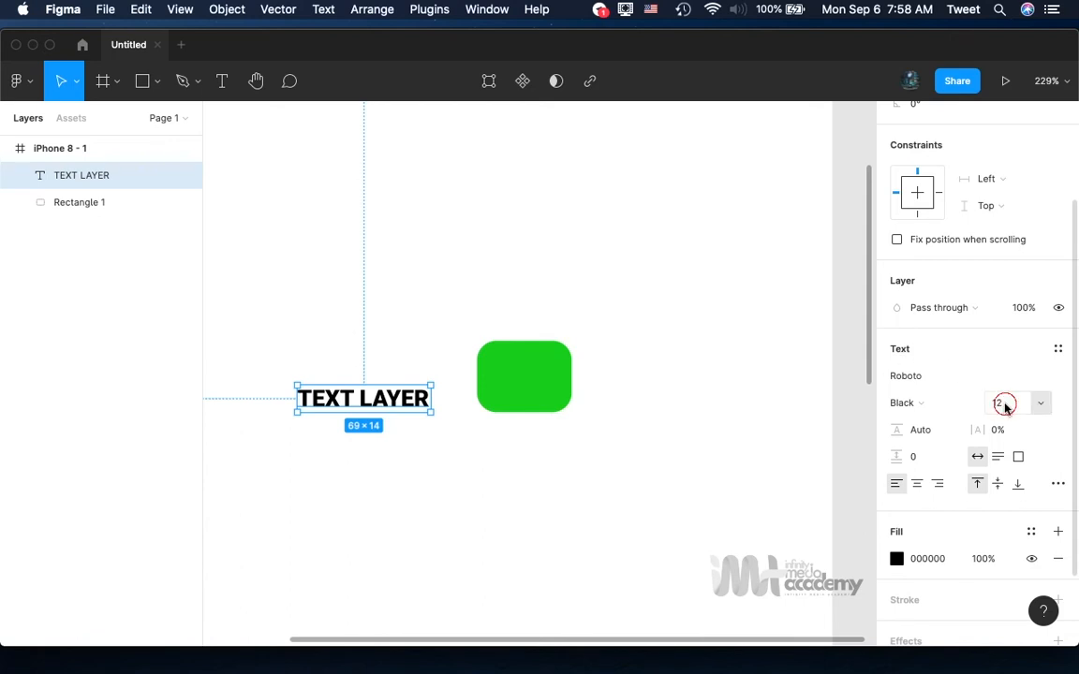
pyautogui.click(1008, 378)
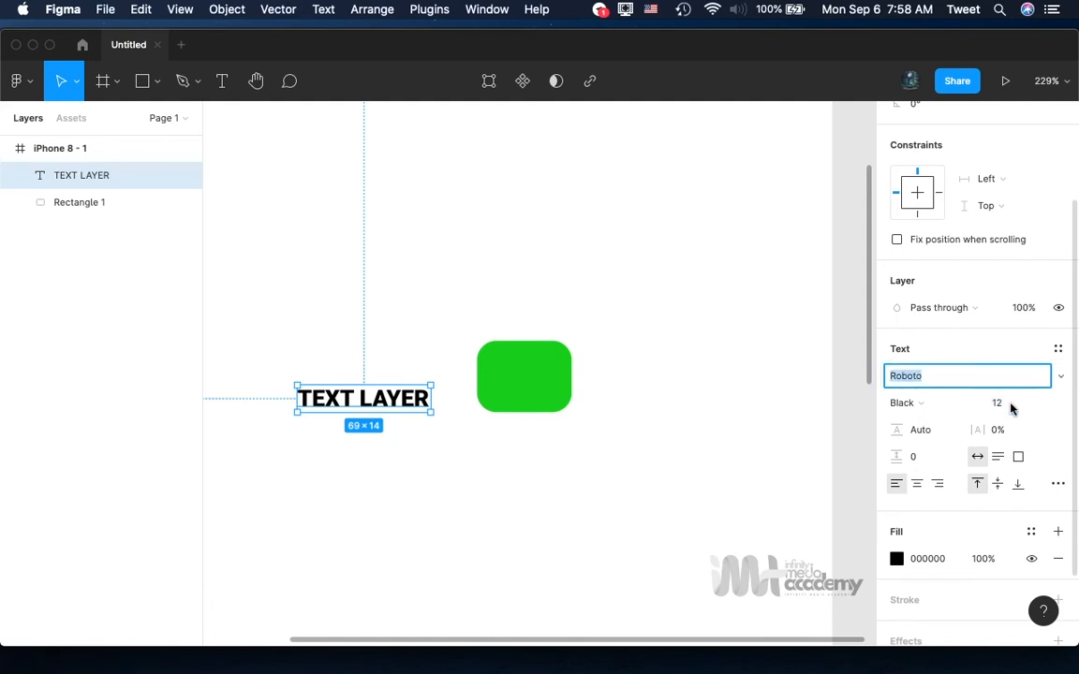
pyautogui.click(1004, 405)
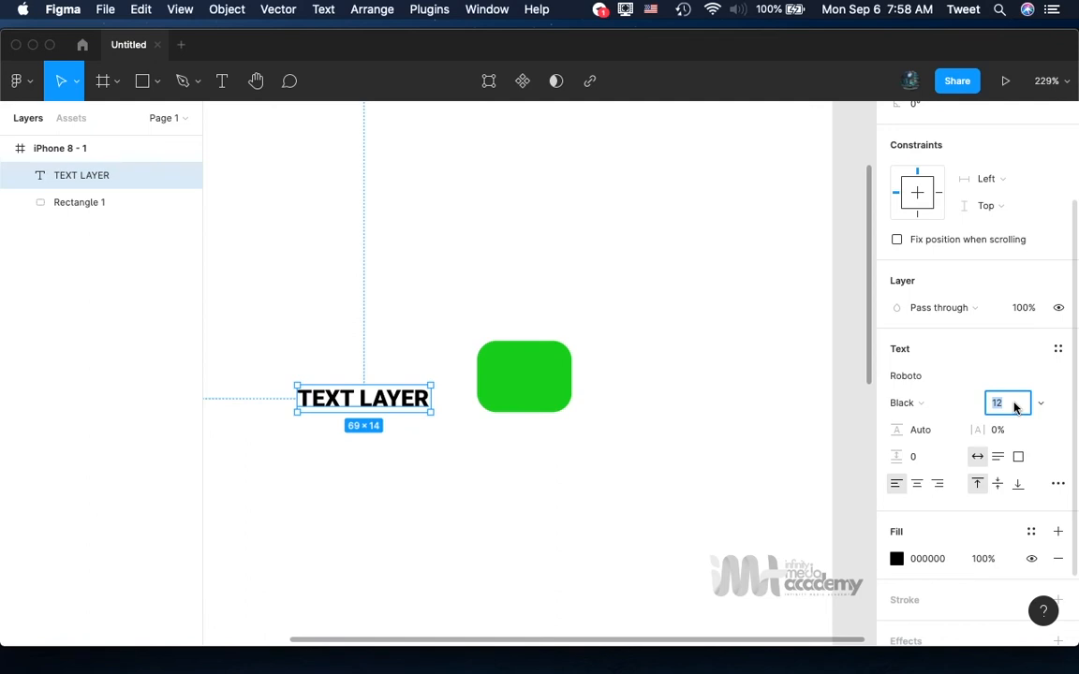
pyautogui.write('20')
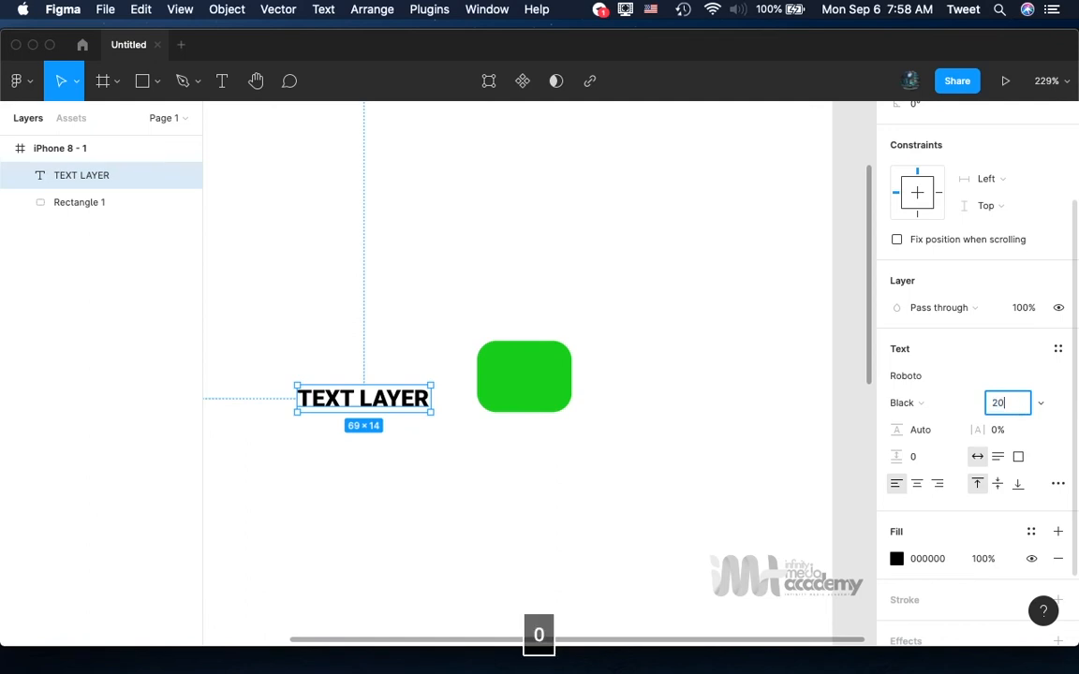
pyautogui.press('Return')
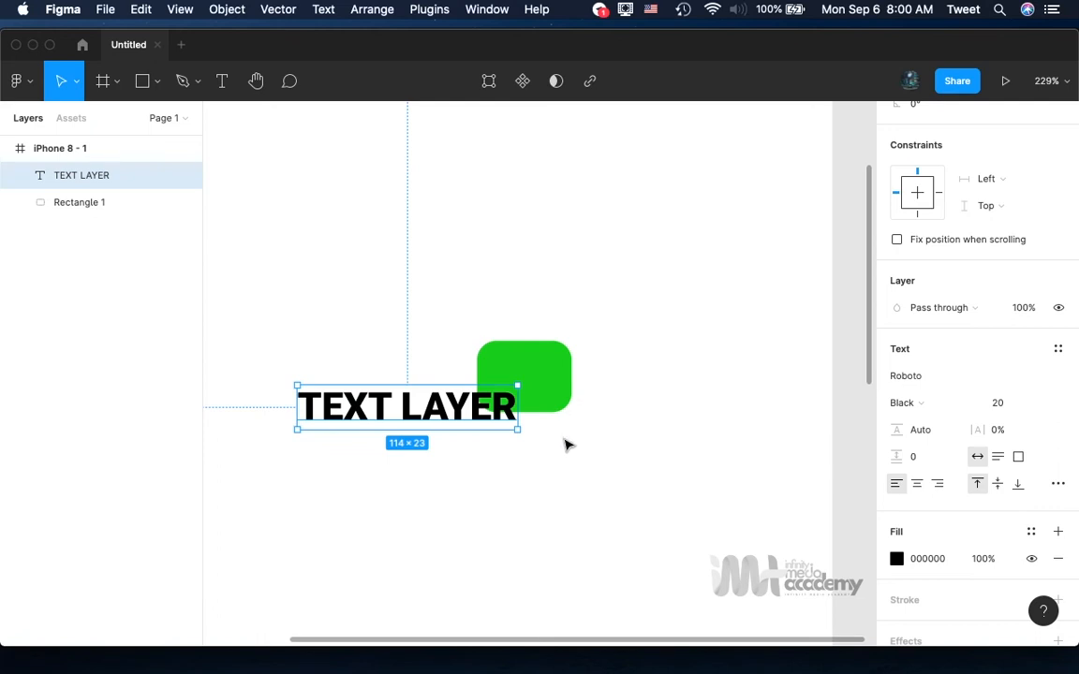
# Delete the text layer and the green rectangle together from the iPhone 8 - 1 frame.
pyautogui.scroll(-3, 566, 445)
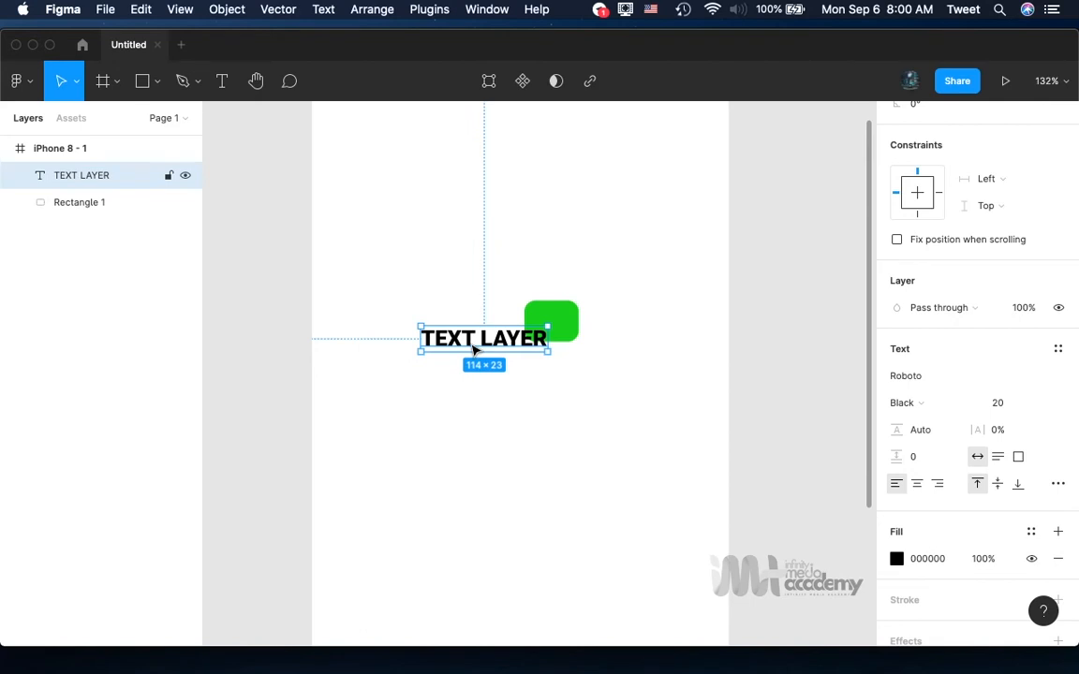
pyautogui.keyDown('shift'); pyautogui.click(568, 327); pyautogui.keyUp('shift')
pyautogui.press('BackSpace')
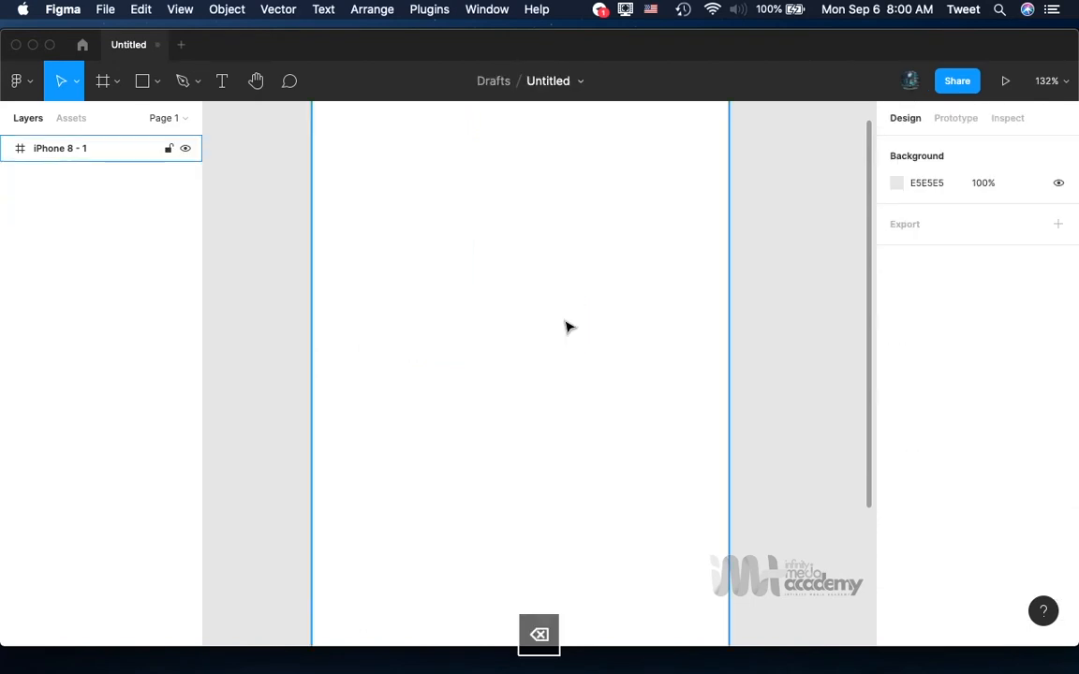
# Add a layout grid to the iPhone 8 - 1 frame.
pyautogui.scroll(3, 566, 327)
pyautogui.scroll(-2, 565, 327)
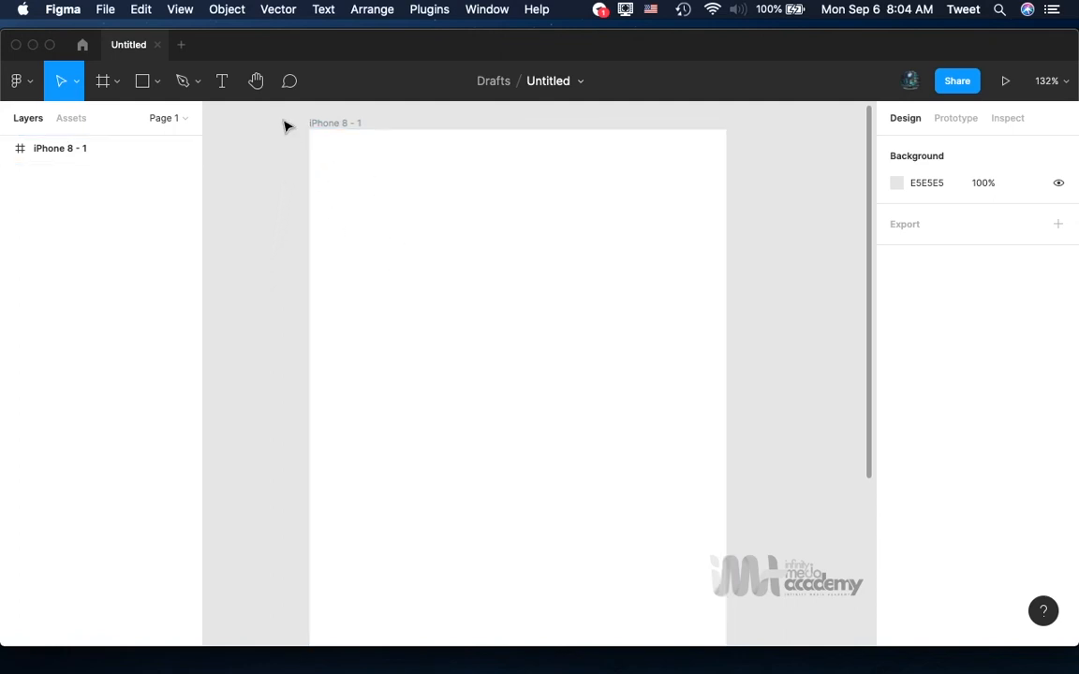
pyautogui.click(330, 125)
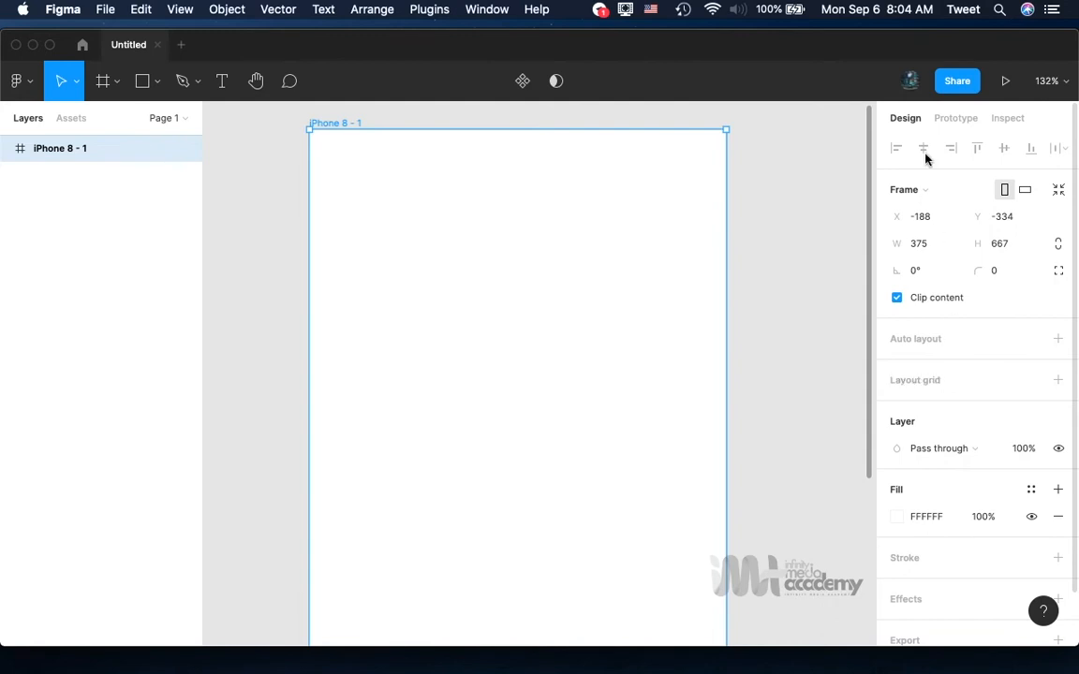
pyautogui.scroll(-2, 944, 351)
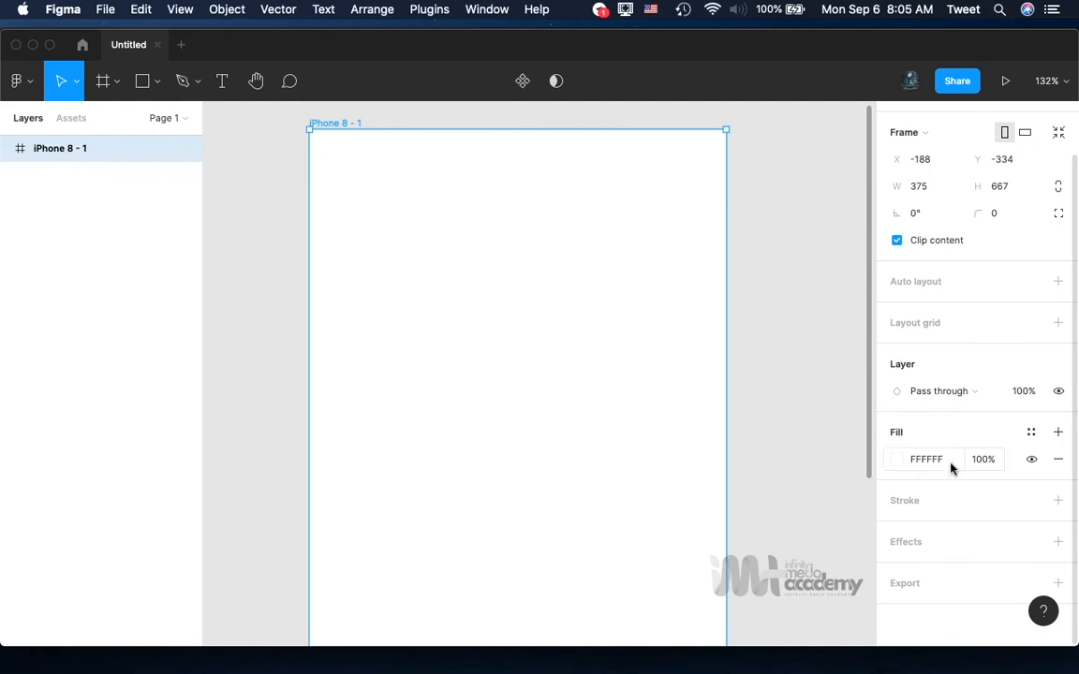
pyautogui.click(922, 327)
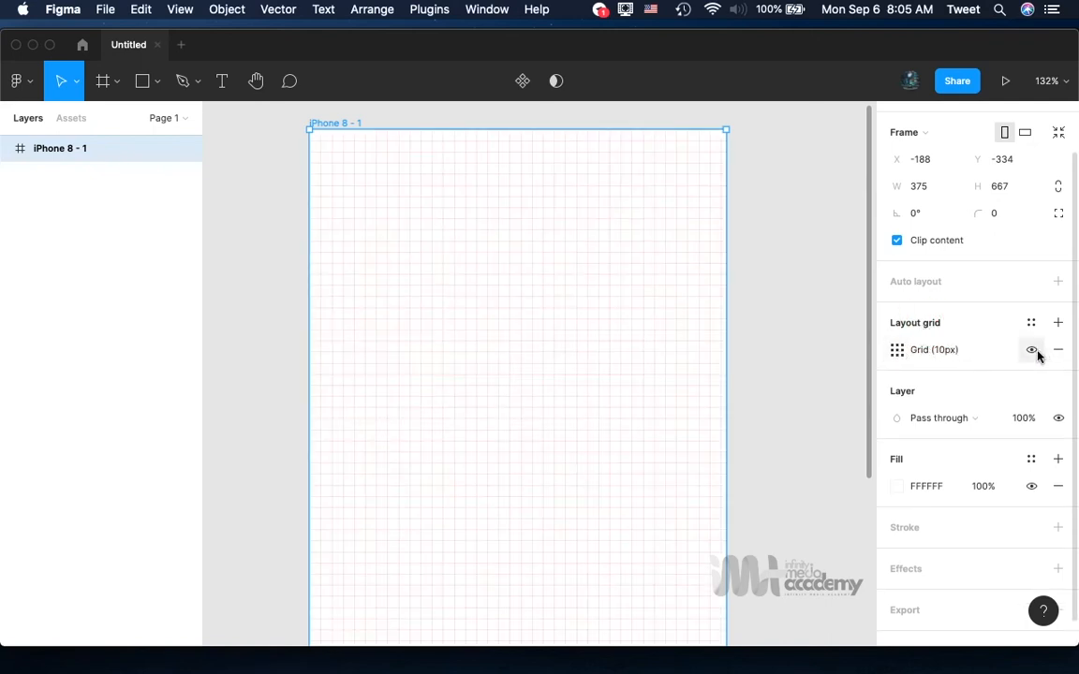
# Change the frame's layout grid type from a uniform grid to Columns.
pyautogui.click(896, 351)
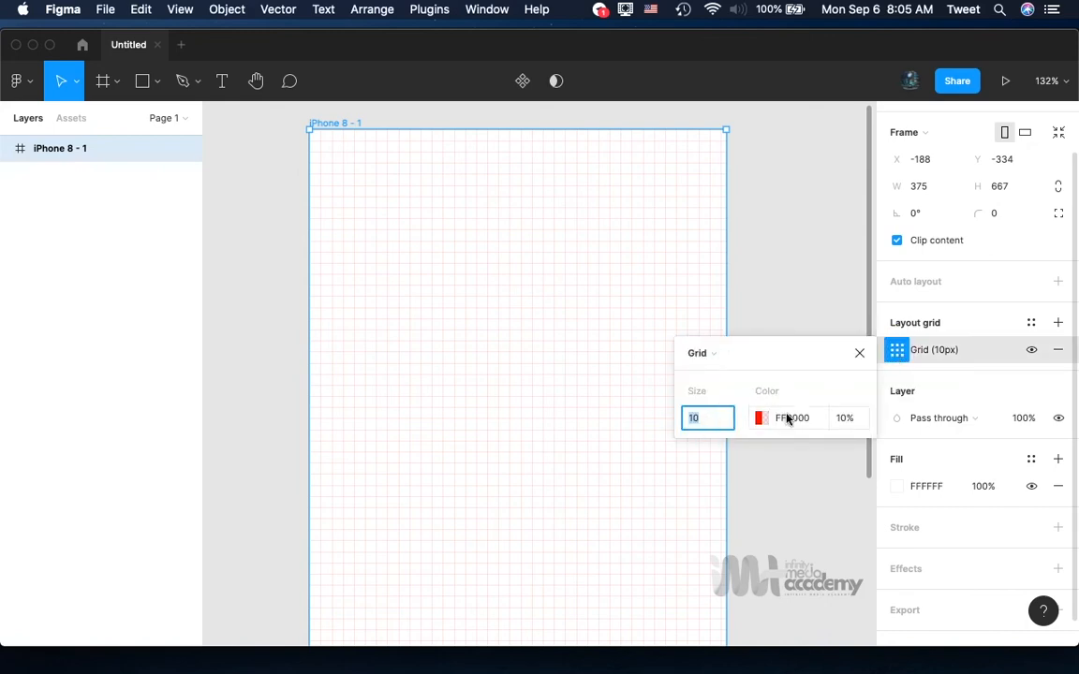
pyautogui.click(713, 356)
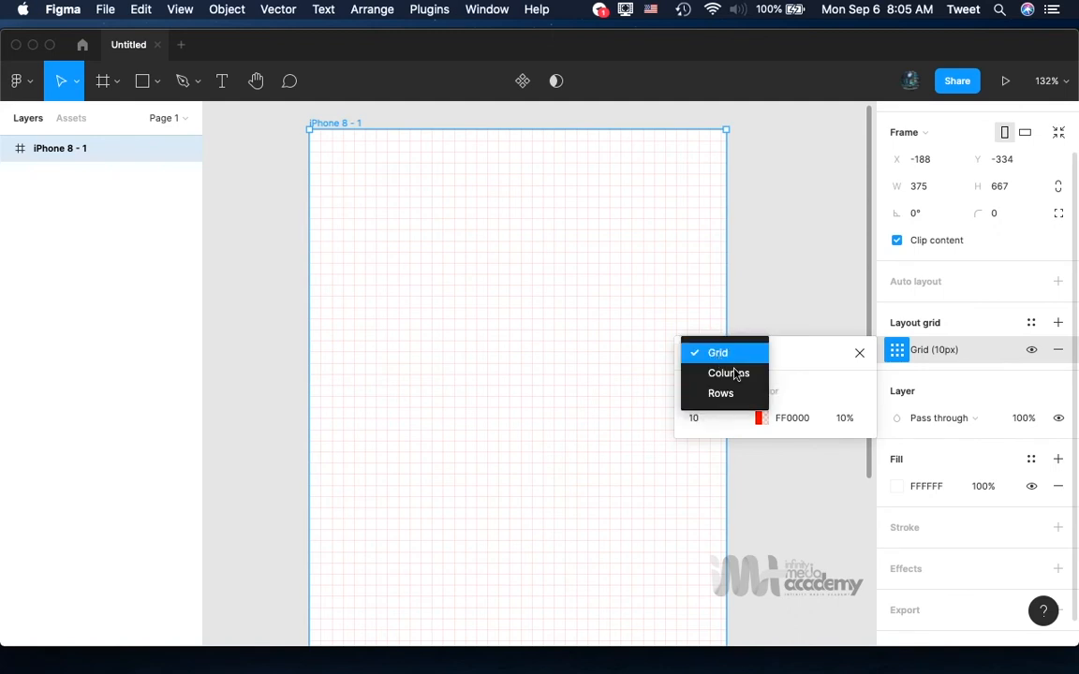
pyautogui.click(800, 362)
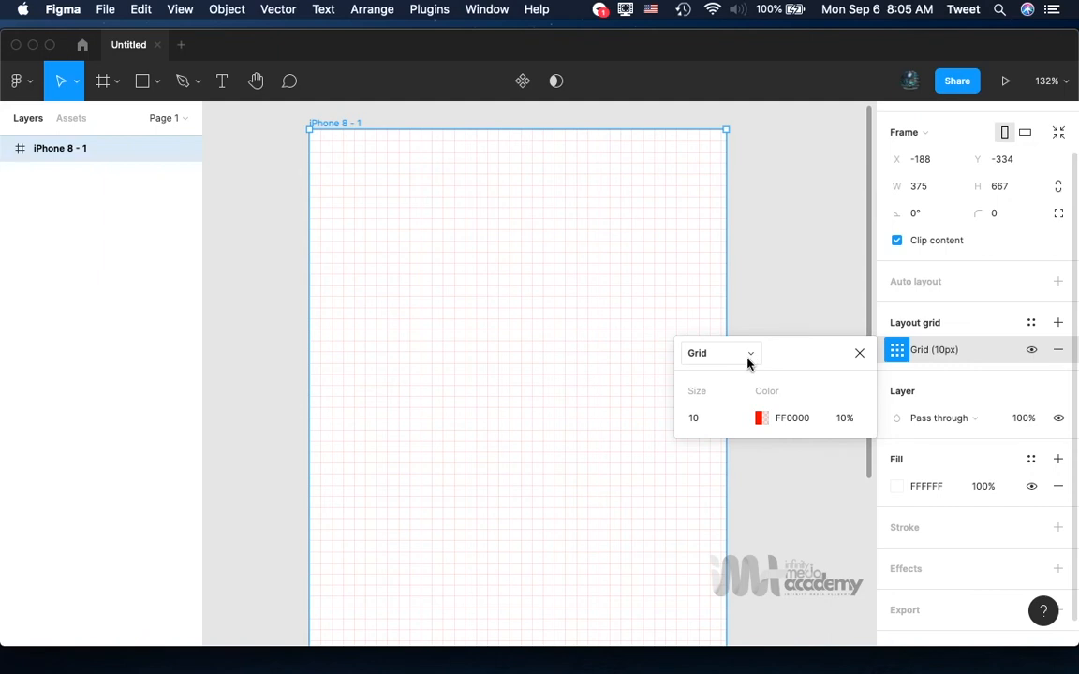
pyautogui.click(719, 357)
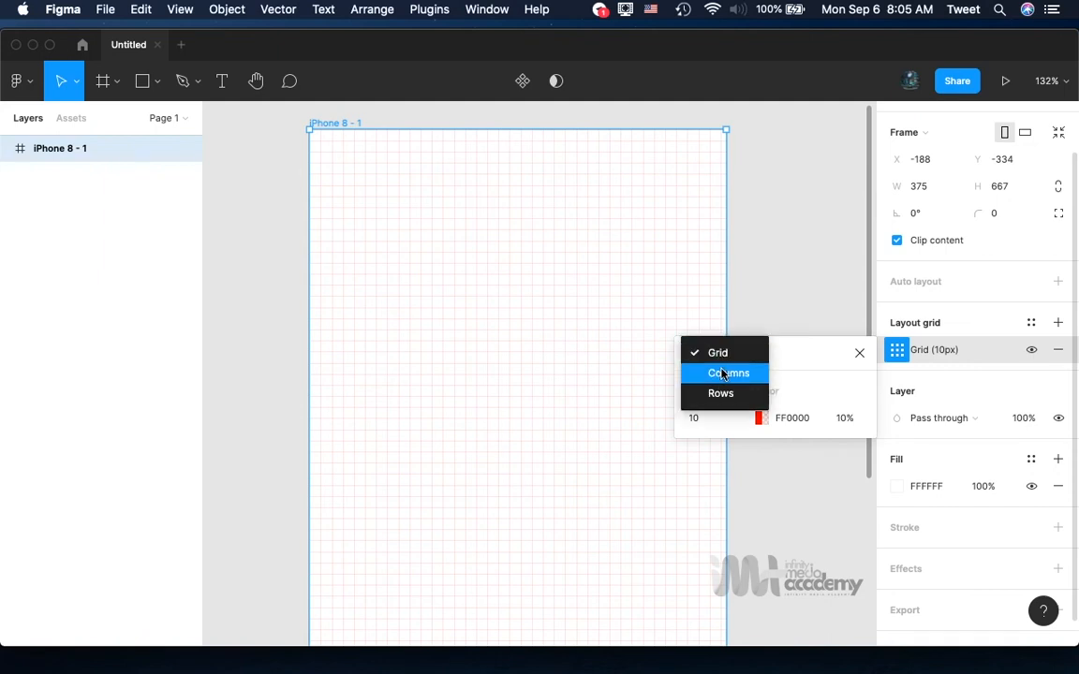
pyautogui.click(722, 373)
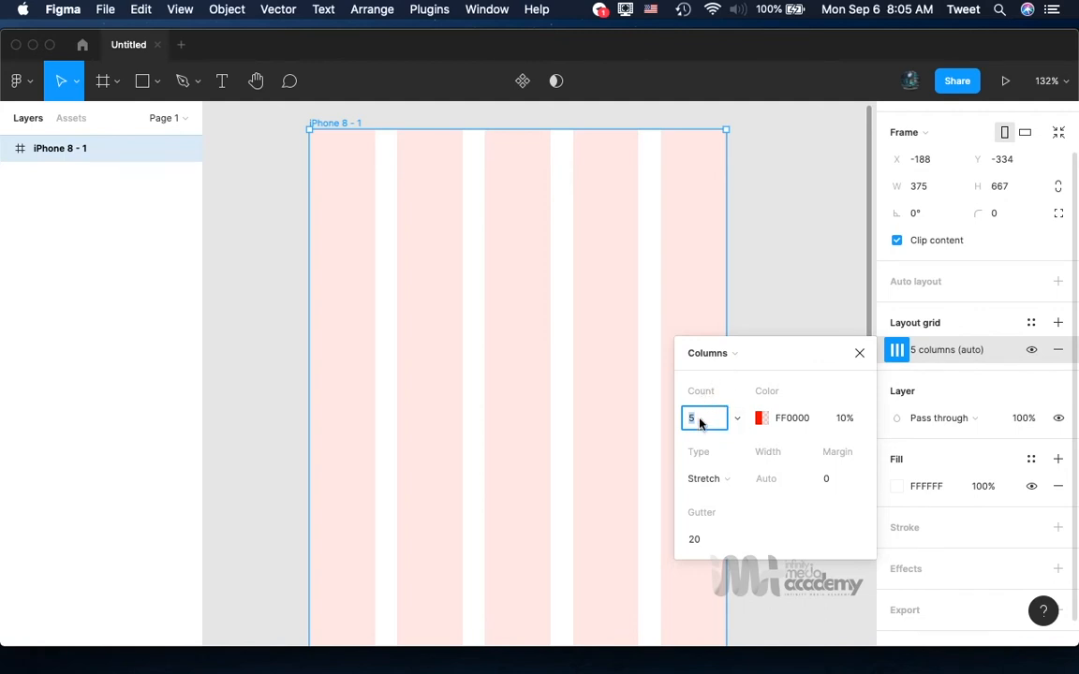
# Set the column grid to a count of 3, with a gutter of 16 and a margin of 16.
pyautogui.write('3')
pyautogui.click(698, 540)
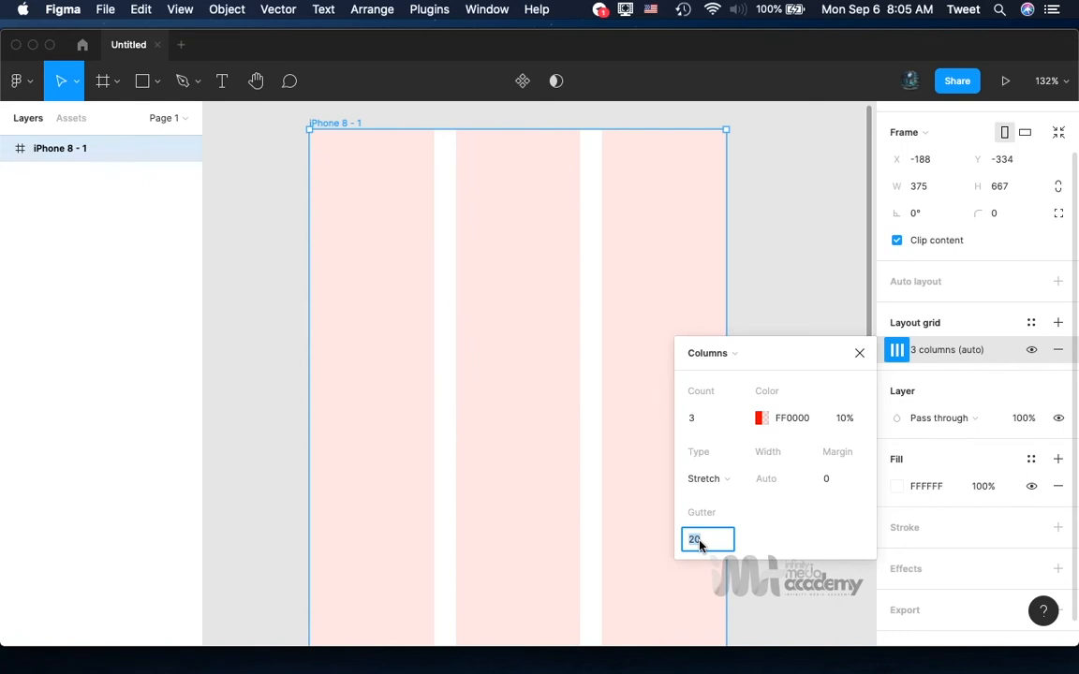
pyautogui.write('16')
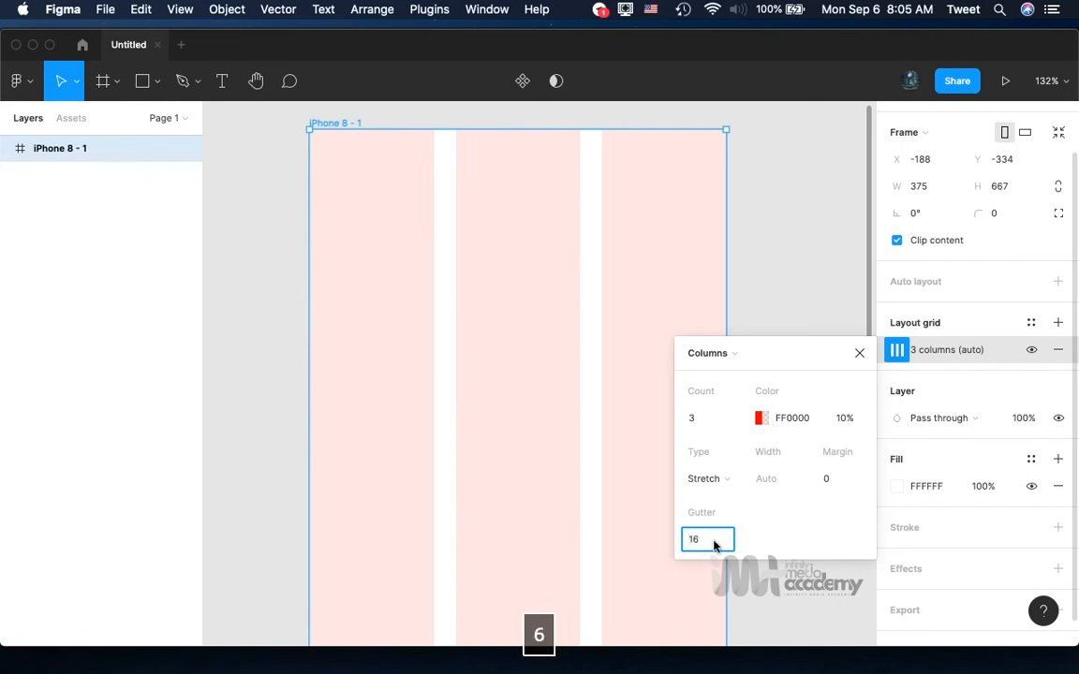
pyautogui.click(832, 480)
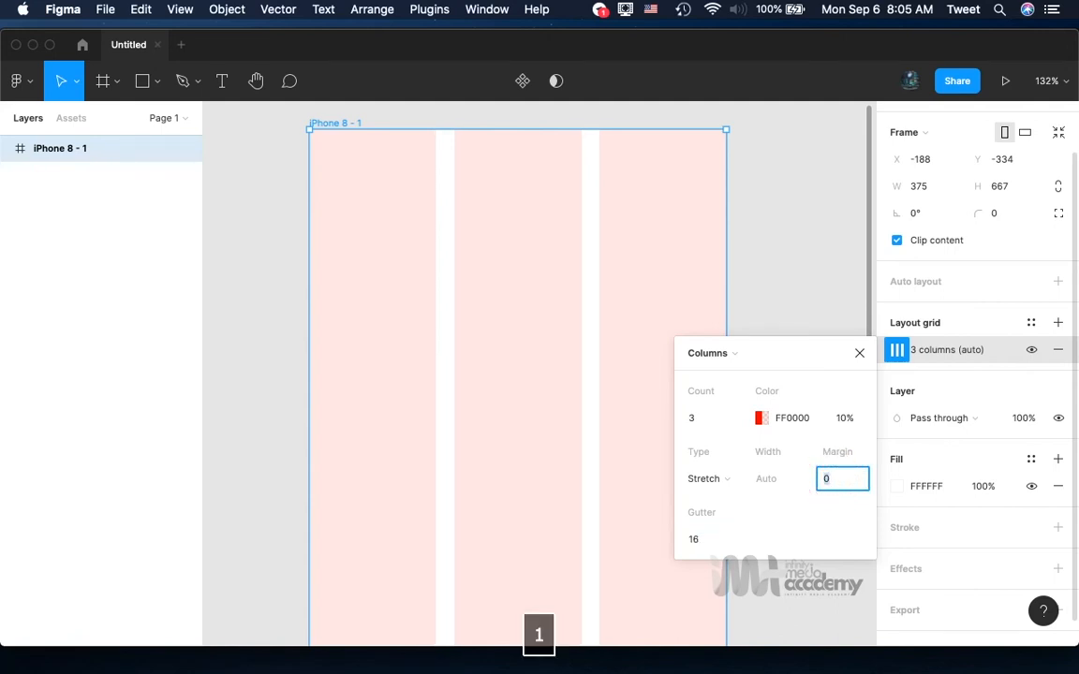
pyautogui.write('16')
pyautogui.click(838, 523)
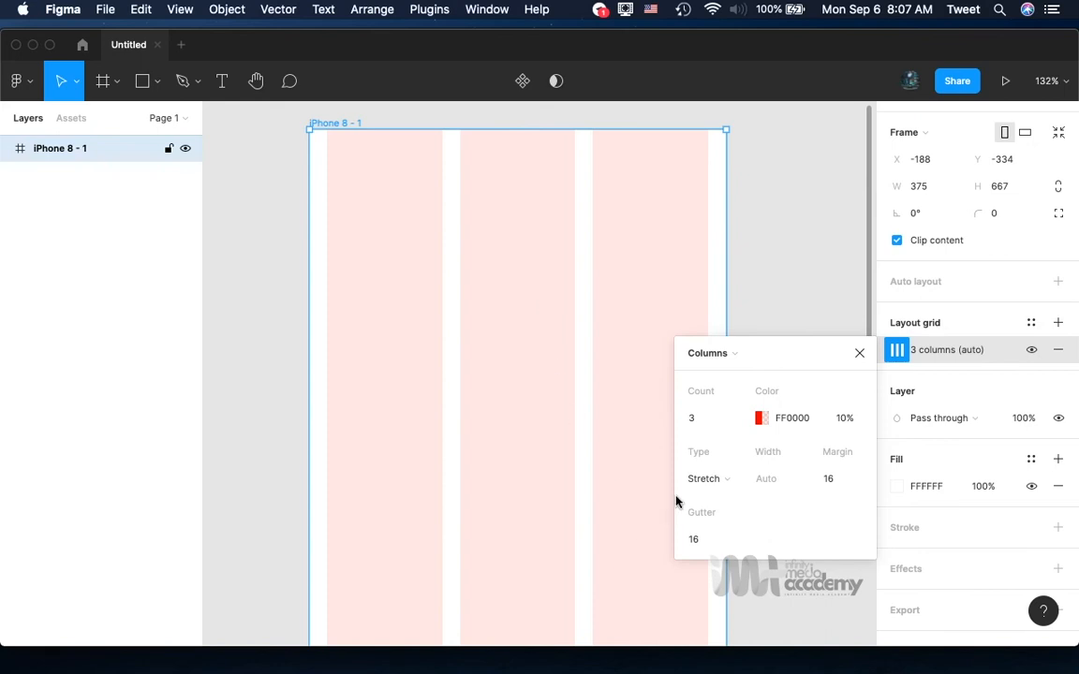
# Try green and blue hues for the column grid, settle on cyan 00FFF0, and close the grid settings.
pyautogui.click(759, 421)
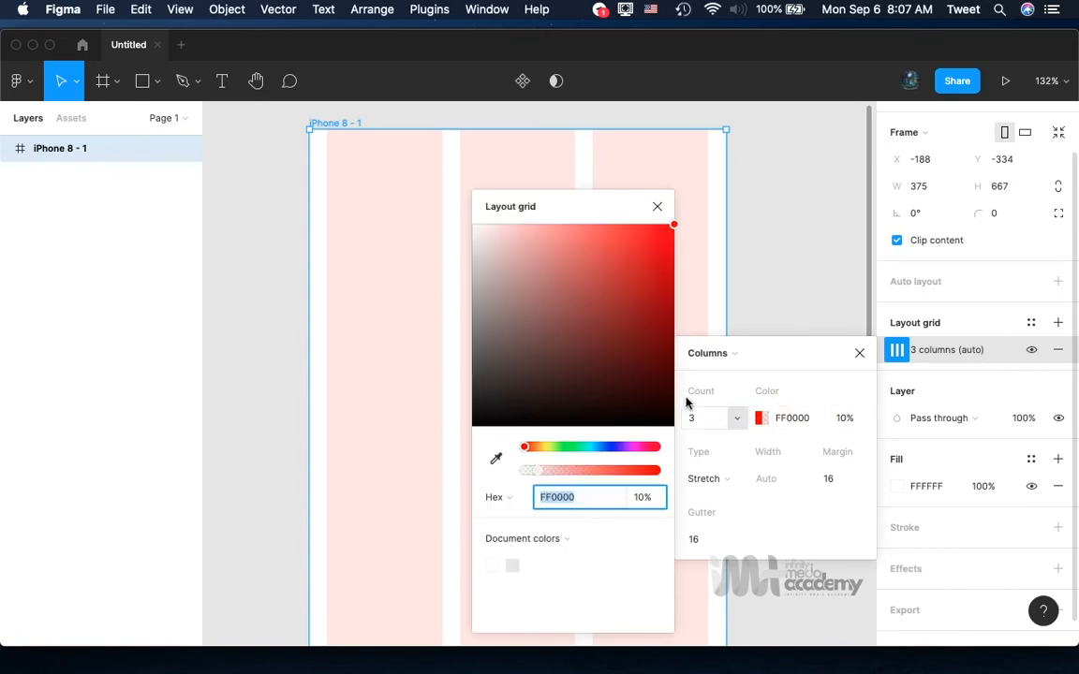
pyautogui.click(580, 447)
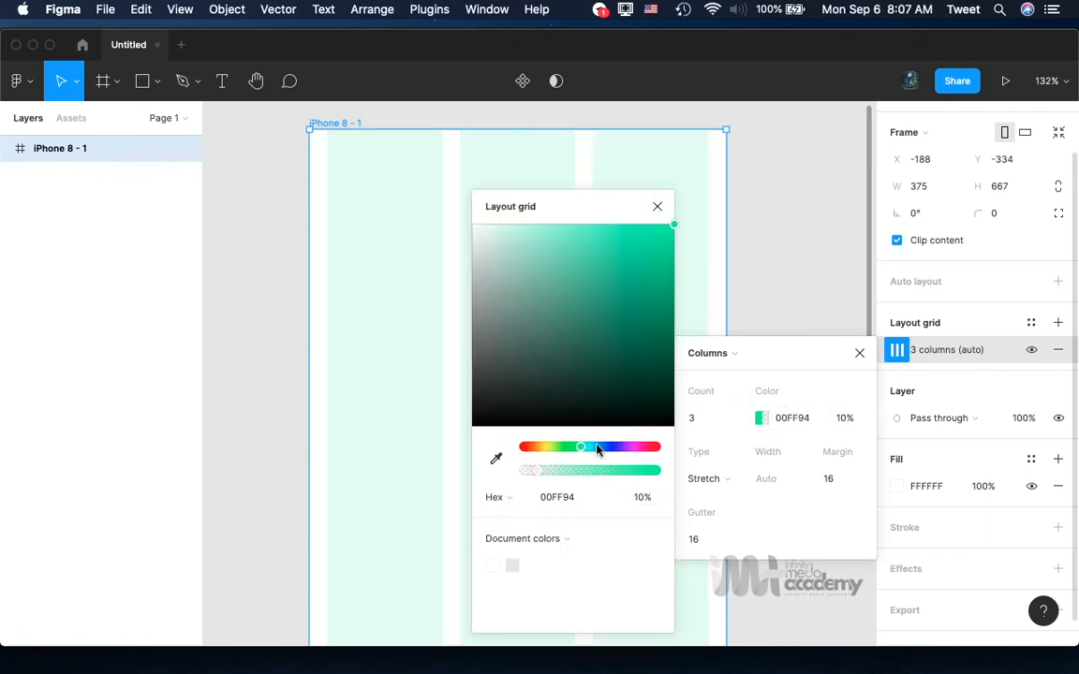
pyautogui.click(604, 446)
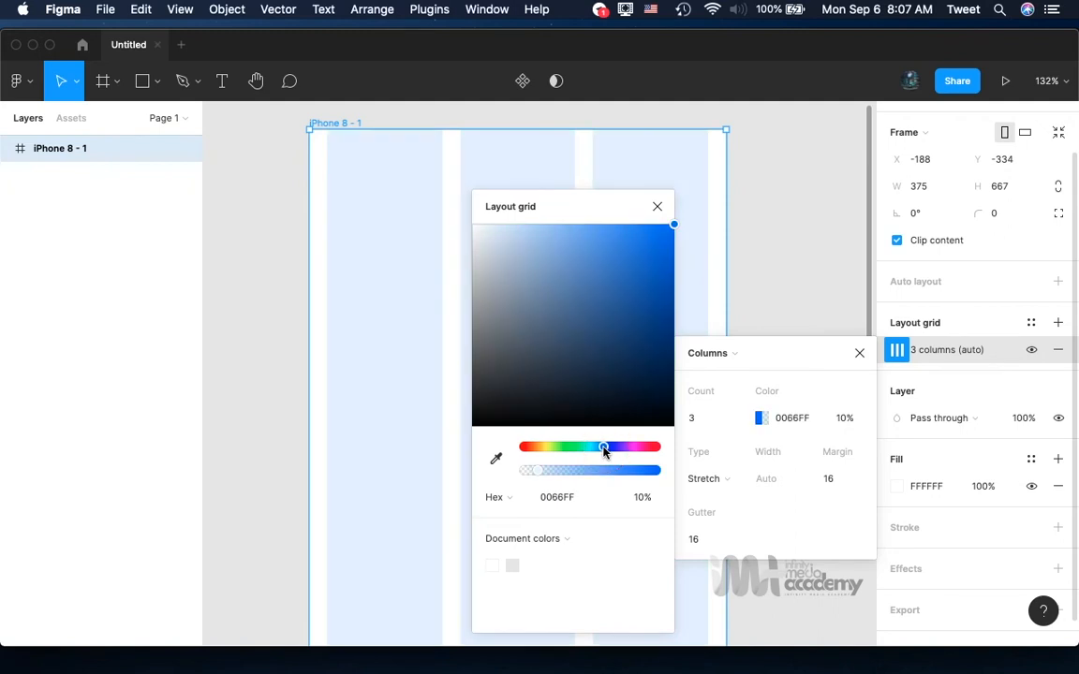
pyautogui.click(588, 446)
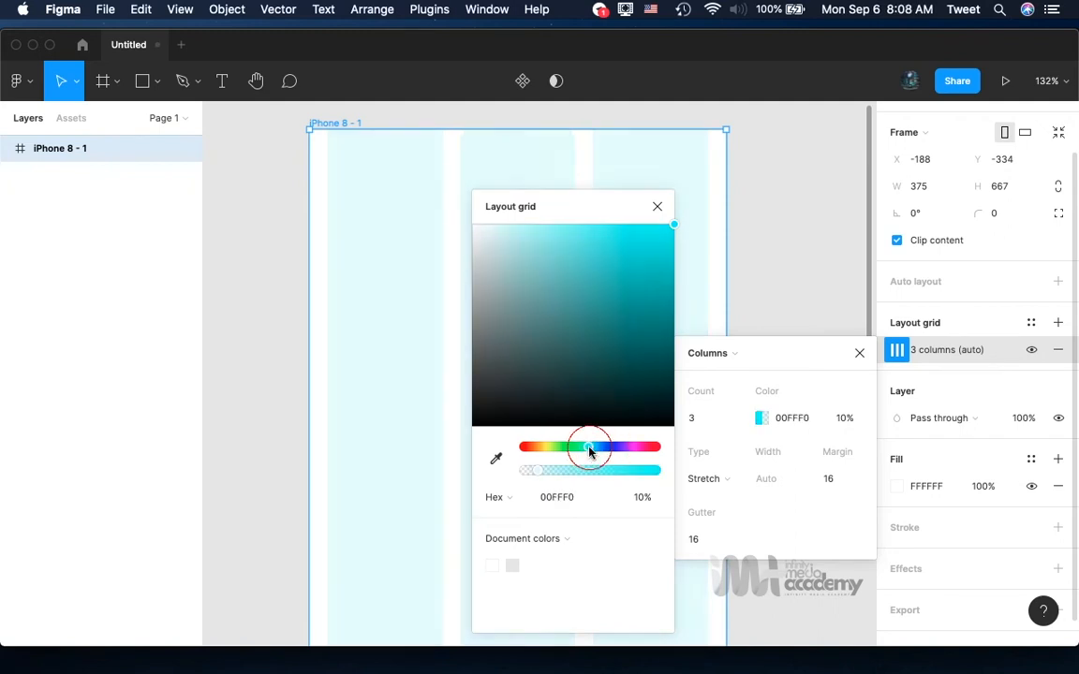
pyautogui.click(656, 207)
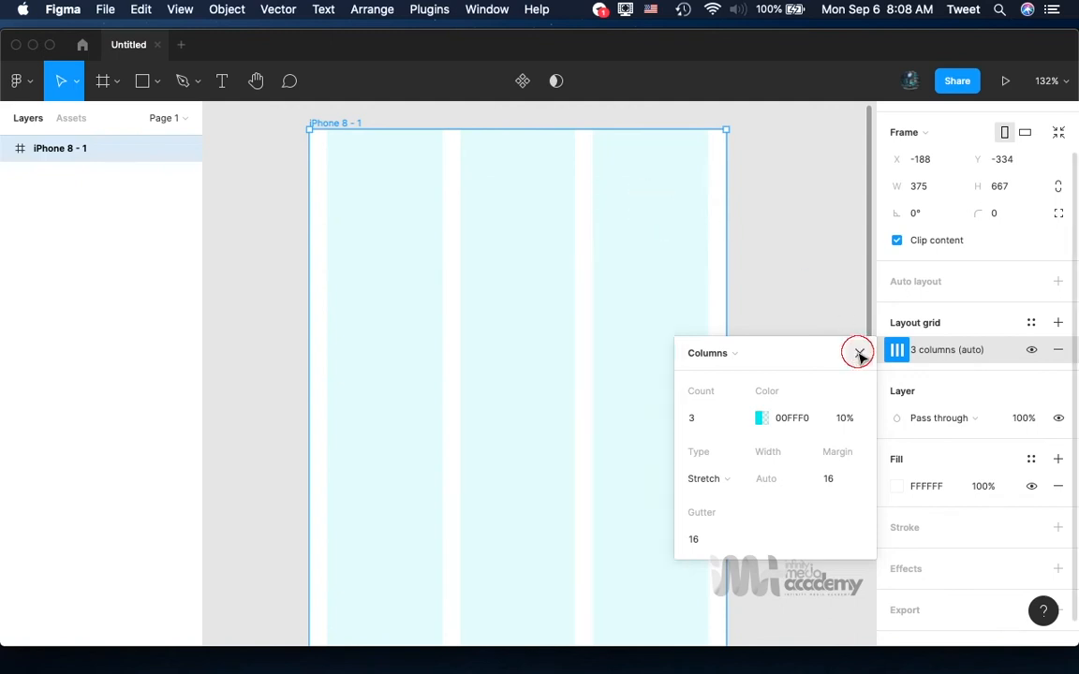
pyautogui.click(858, 354)
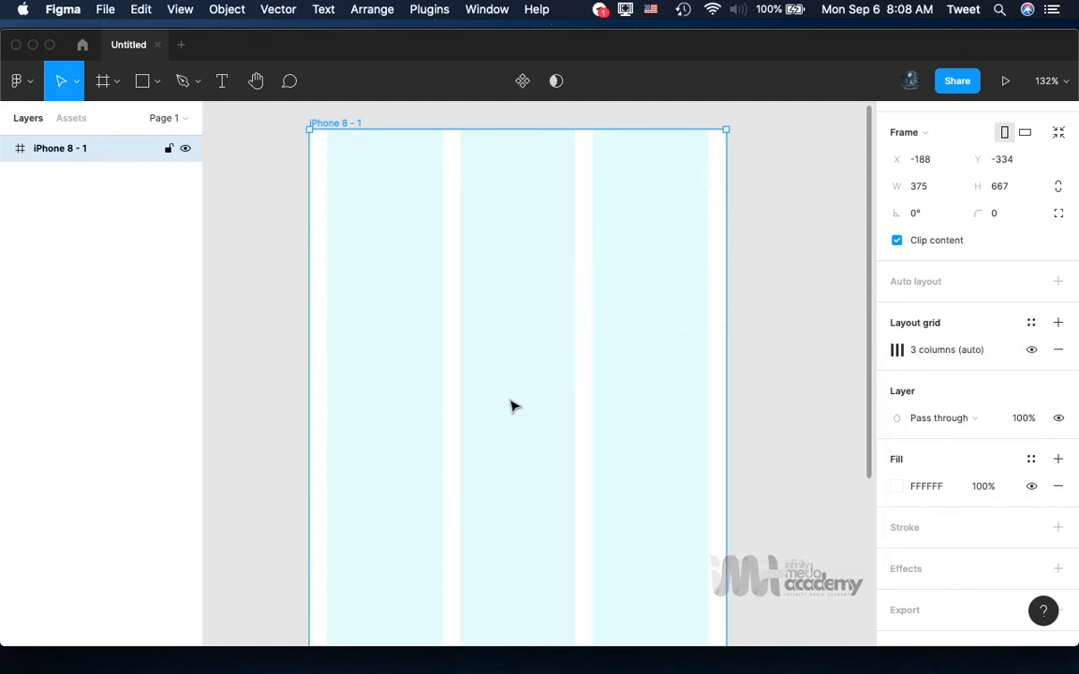
# Add the text "IMA APP" in the upper middle of the iPhone 8 - 1 frame.
pyautogui.hscroll(-2, 513, 406)
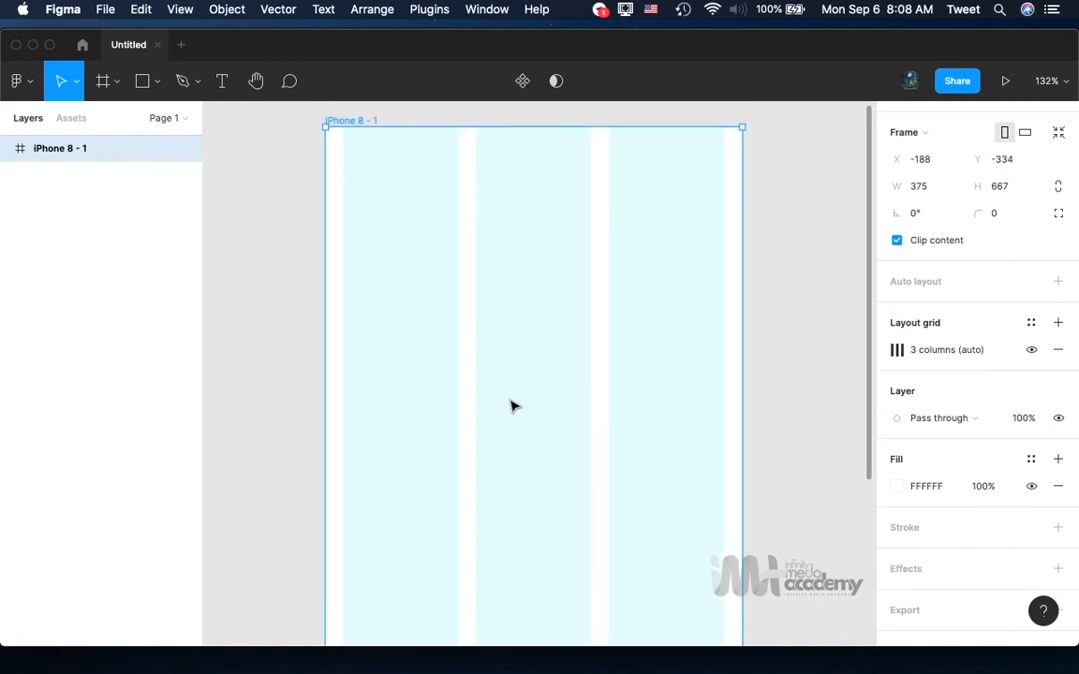
pyautogui.scroll(-1, 512, 405)
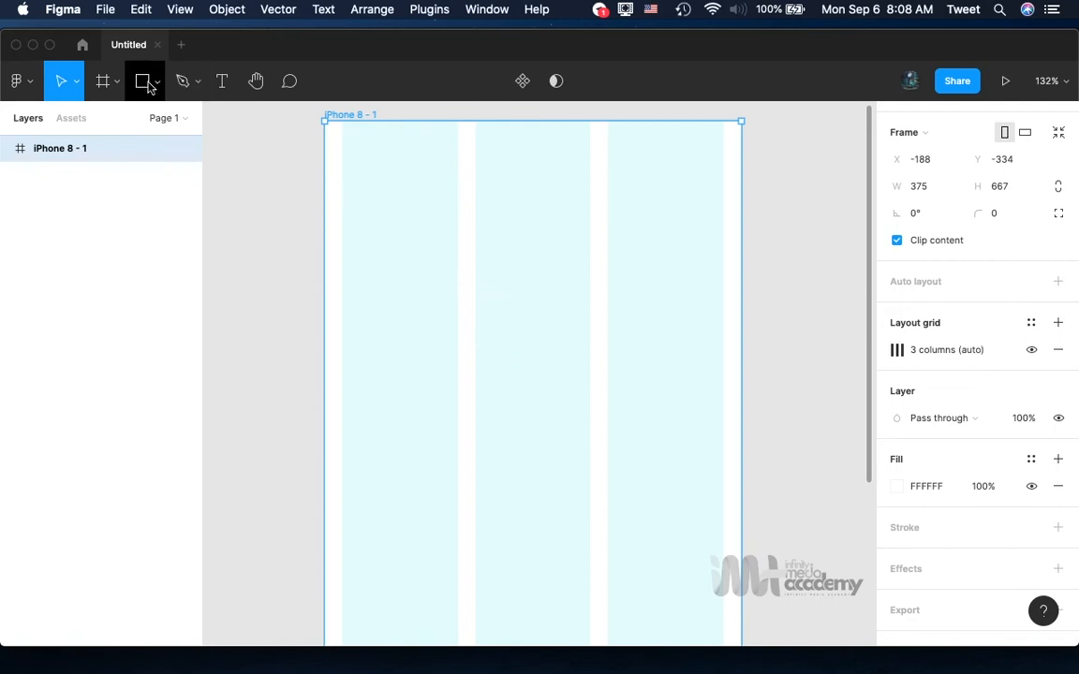
pyautogui.click(223, 84)
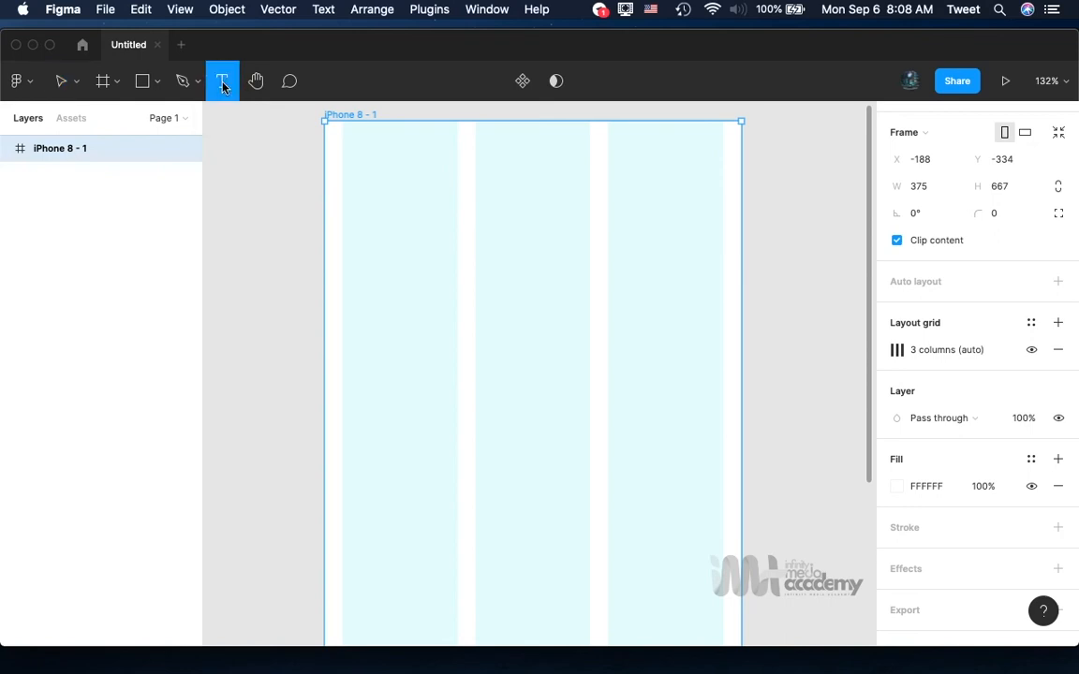
pyautogui.click(467, 321)
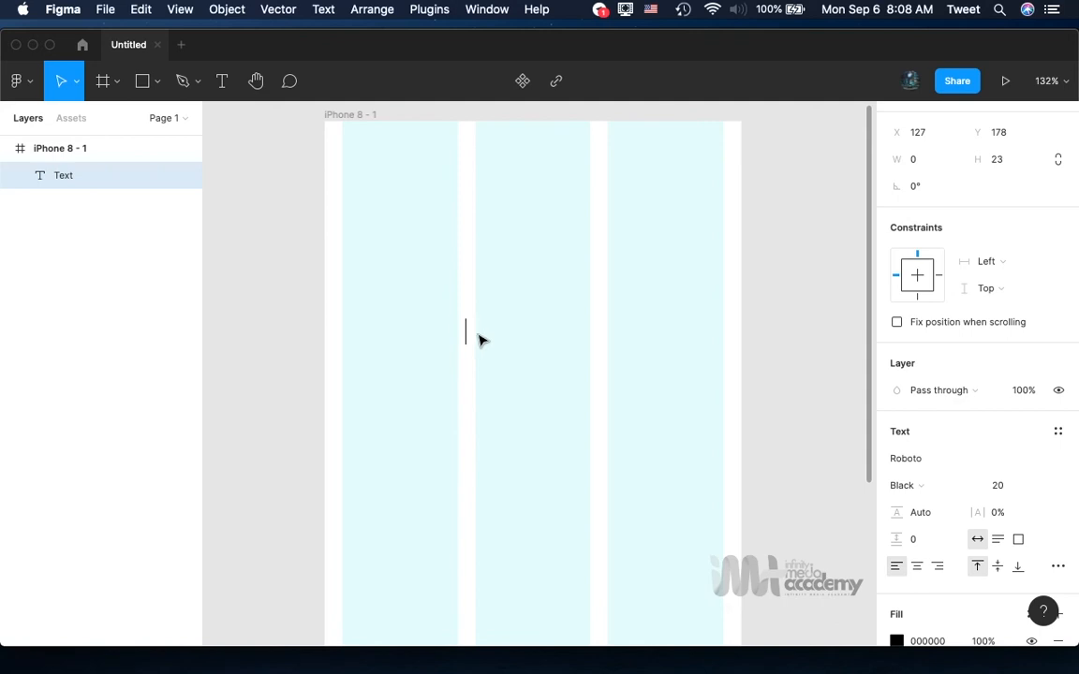
pyautogui.write('IMA')
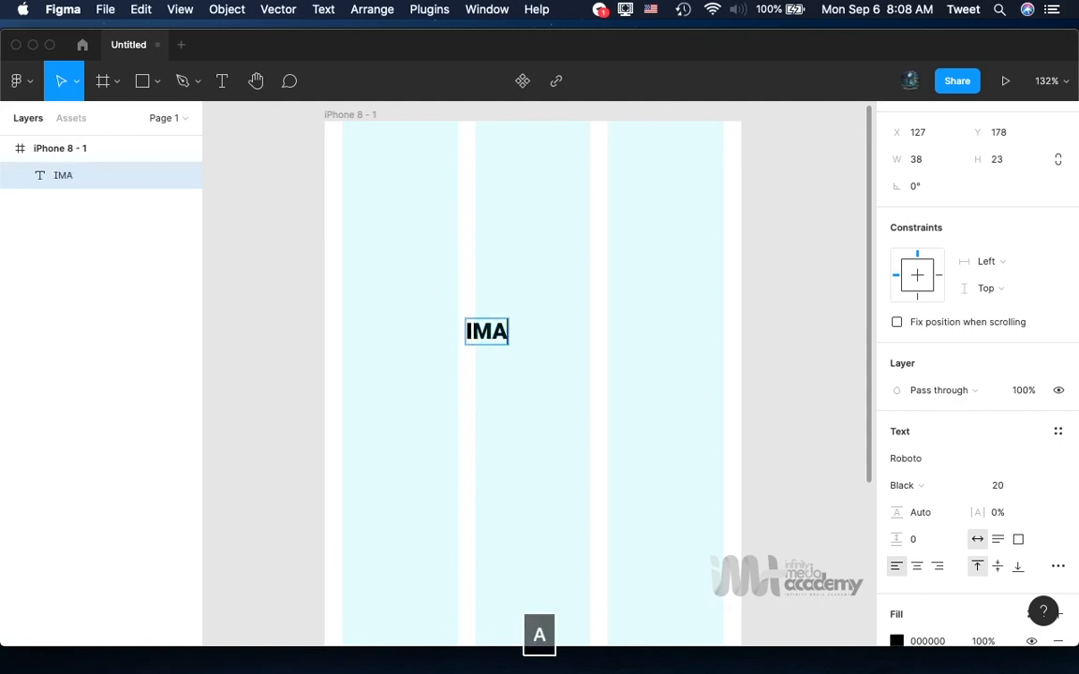
pyautogui.write(' APP')
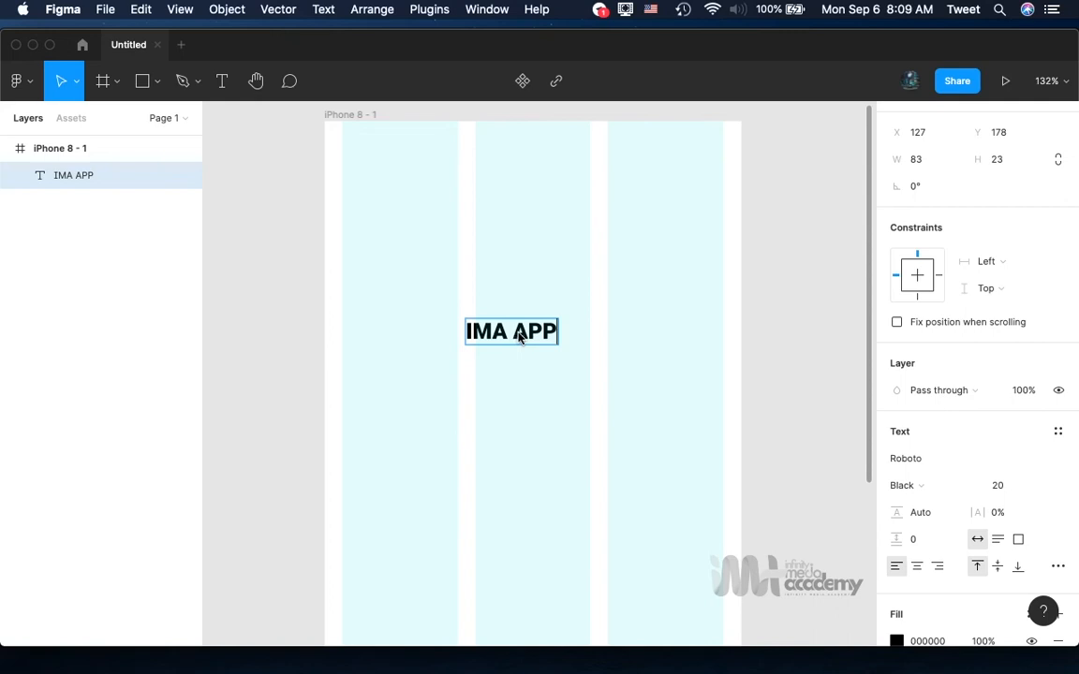
pyautogui.press('Escape')
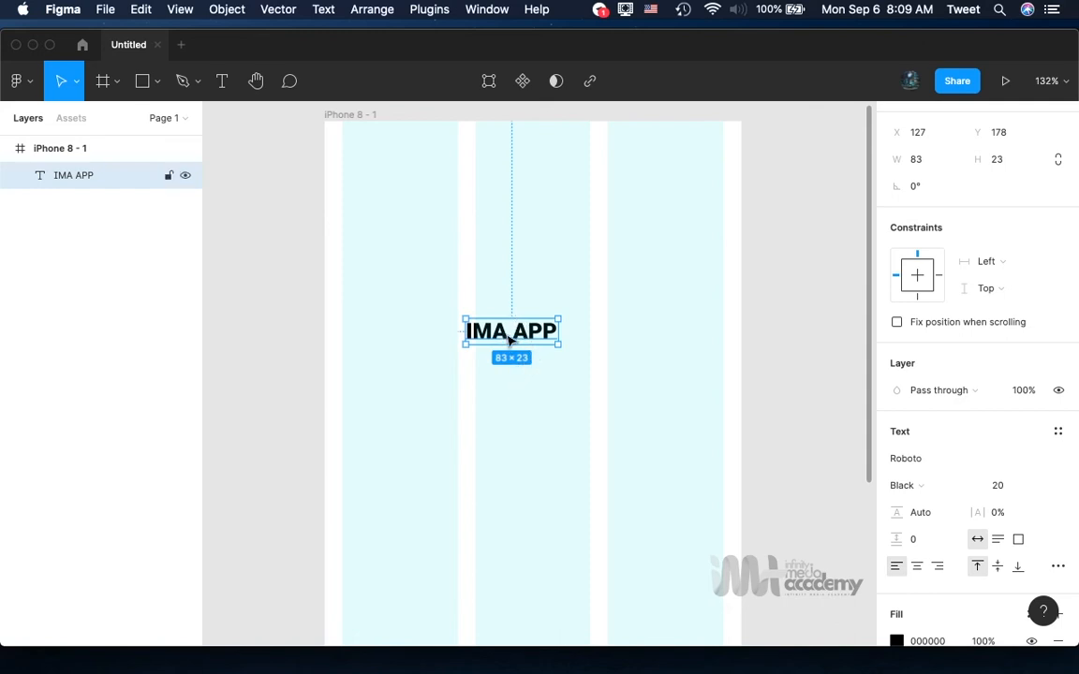
# Centre the IMA APP title in the middle column and draw a rectangle about 233 × 26 just below it.
pyautogui.moveTo(511, 338); pyautogui.dragTo(528, 339)
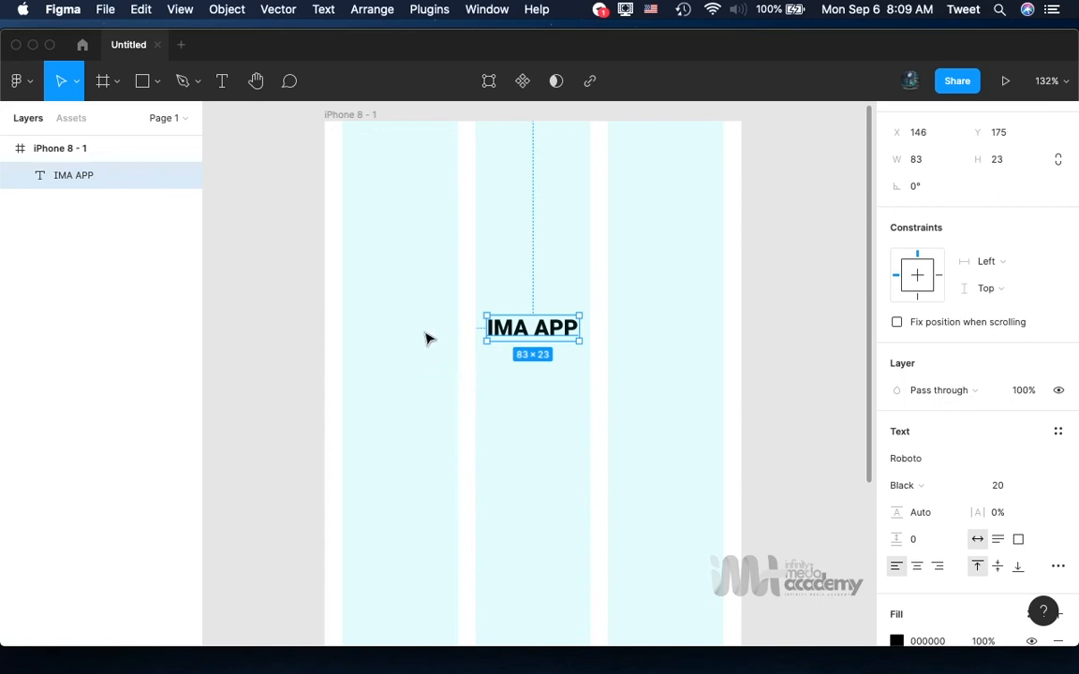
pyautogui.click(145, 86)
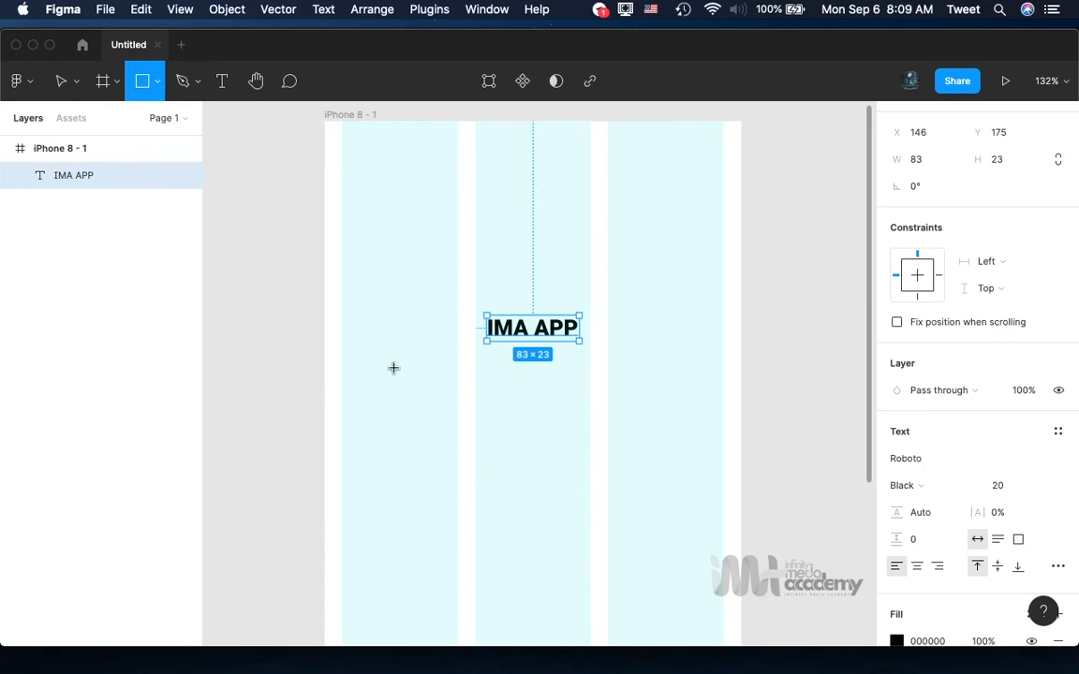
pyautogui.moveTo(396, 360)
pyautogui.mouseDown()
pyautogui.moveTo(455, 391)
pyautogui.moveTo(515, 402)
pyautogui.moveTo(655, 392)
pyautogui.mouseUp()
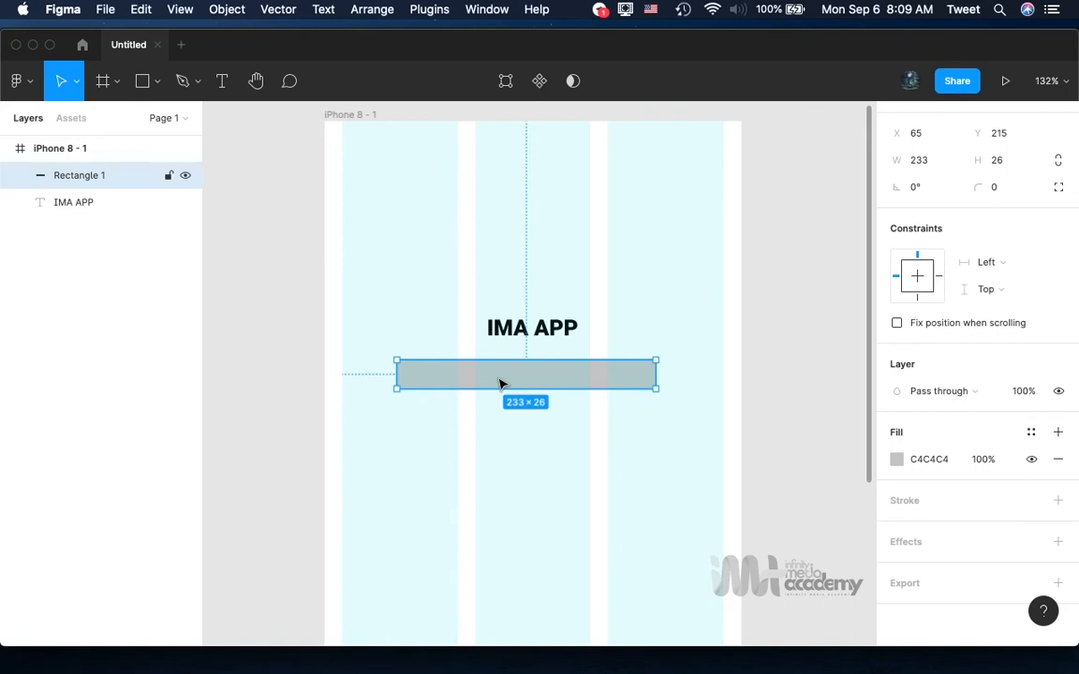
# Add the text "Username" over the left half of the rectangle below the title.
pyautogui.click(222, 80)
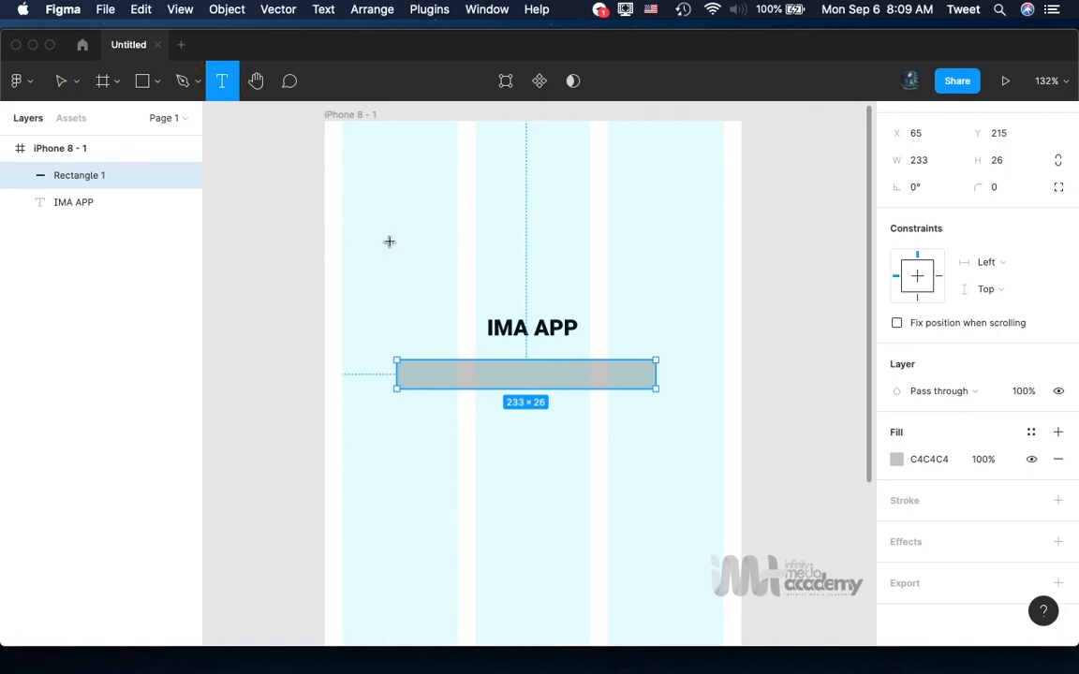
pyautogui.click(435, 374)
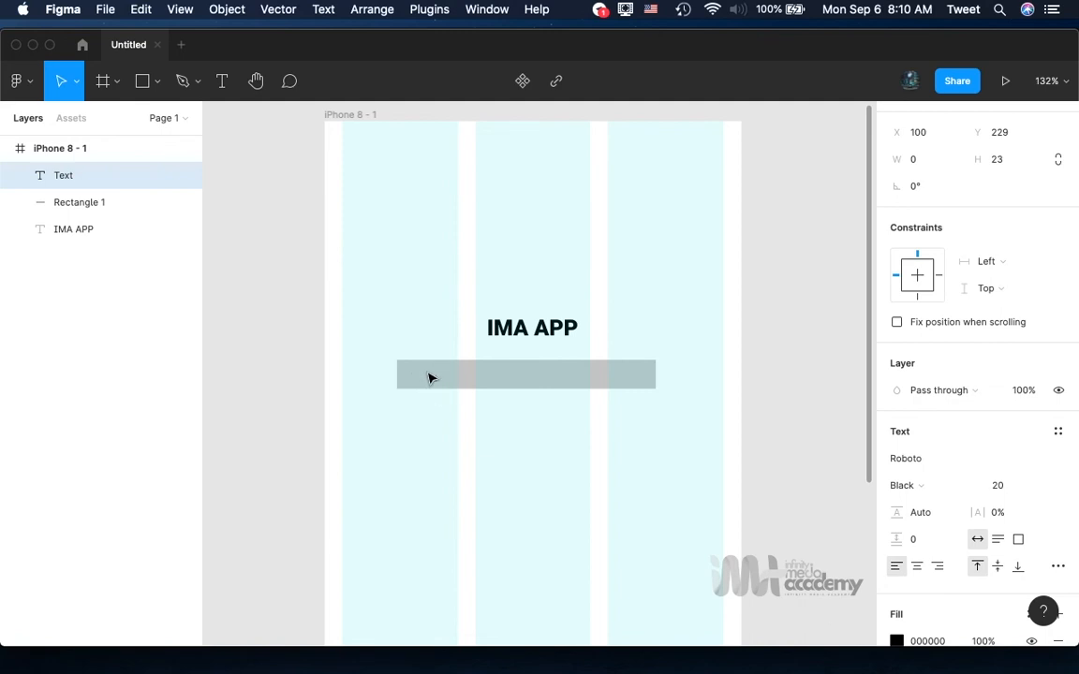
pyautogui.write('U')
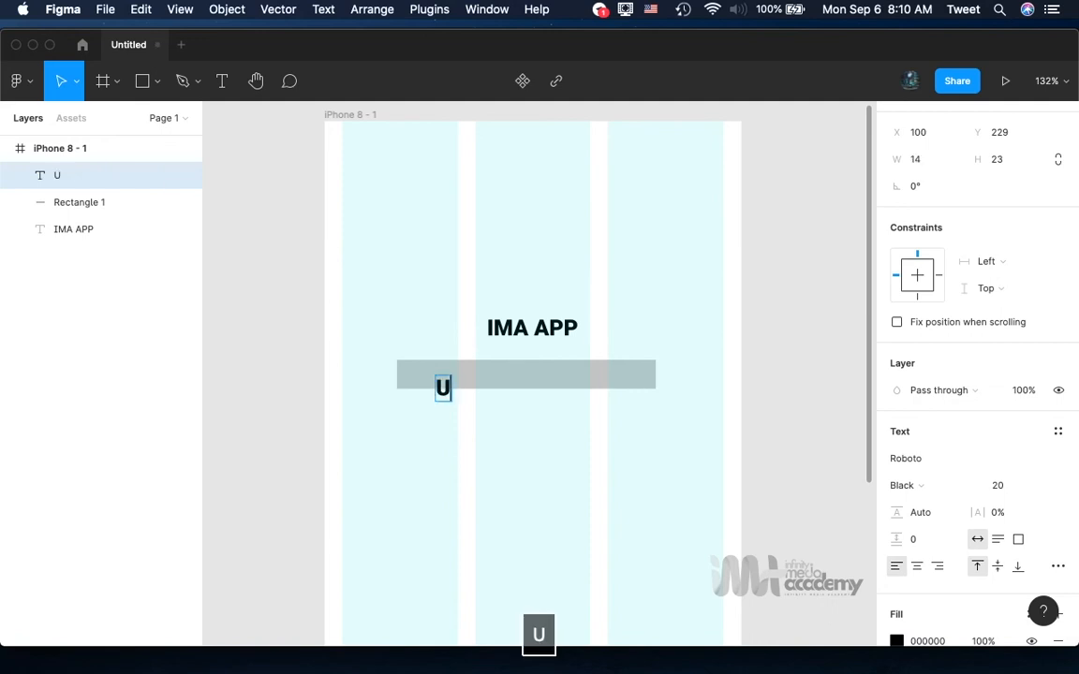
pyautogui.write('sername')
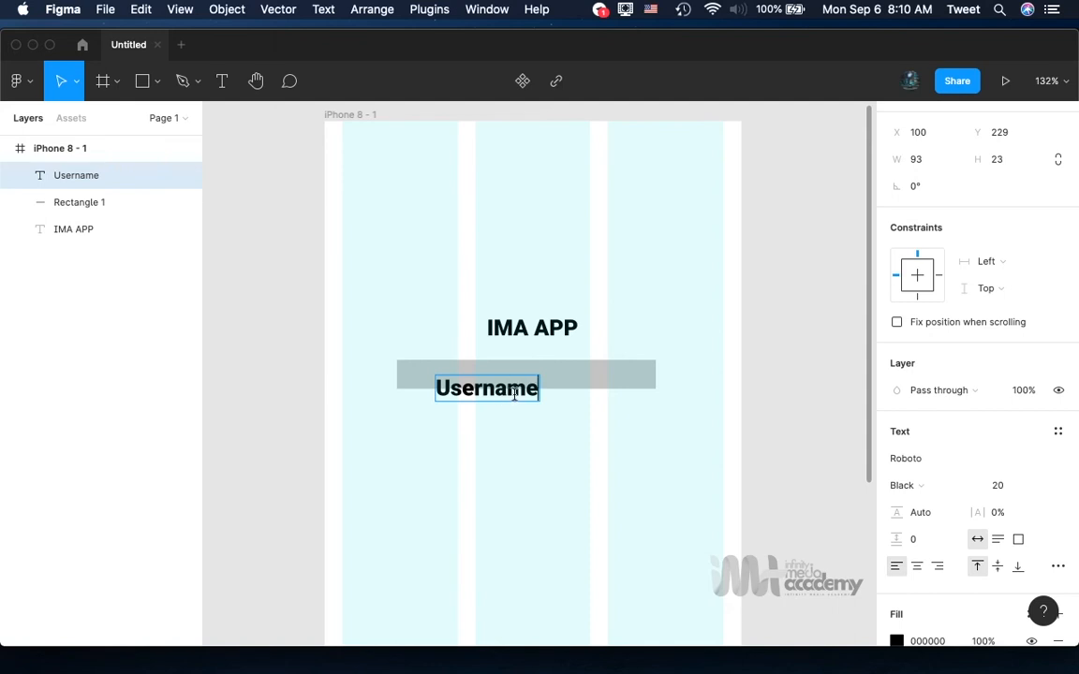
pyautogui.press('Escape')
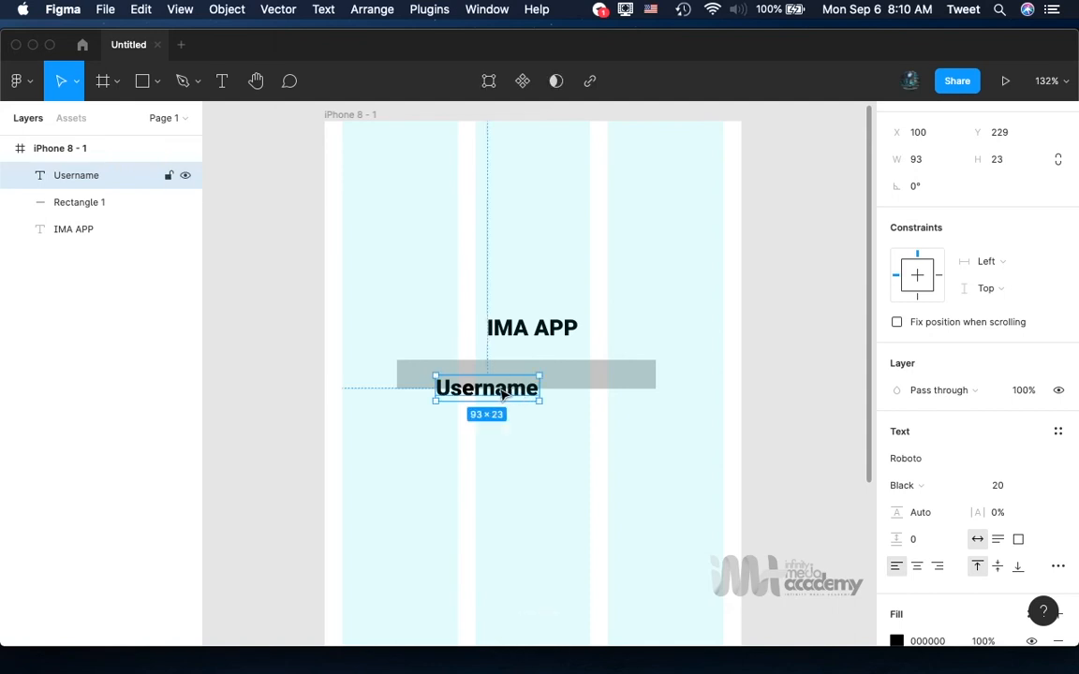
pyautogui.moveTo(500, 390)
pyautogui.mouseDown()
pyautogui.moveTo(503, 421)
pyautogui.moveTo(508, 384)
pyautogui.moveTo(506, 398)
pyautogui.mouseUp()
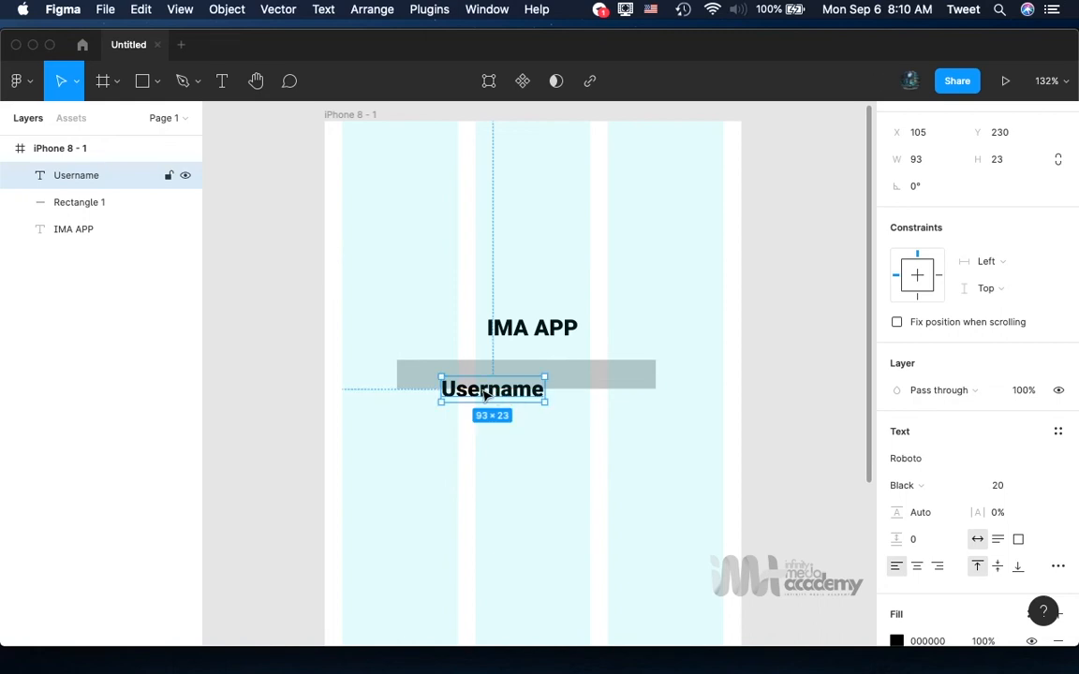
# Align the Username text and the rectangle by their vertical centres and left edges.
pyautogui.keyDown('shift'); pyautogui.click(580, 380); pyautogui.keyUp('shift')
pyautogui.scroll(2, 957, 192)
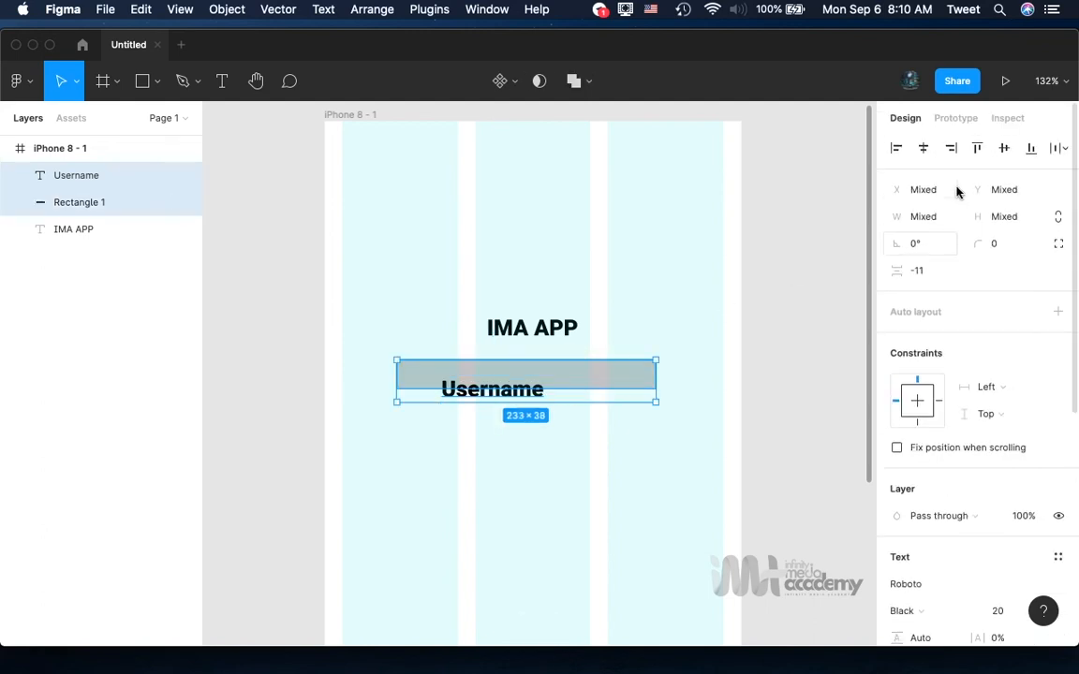
pyautogui.click(922, 150)
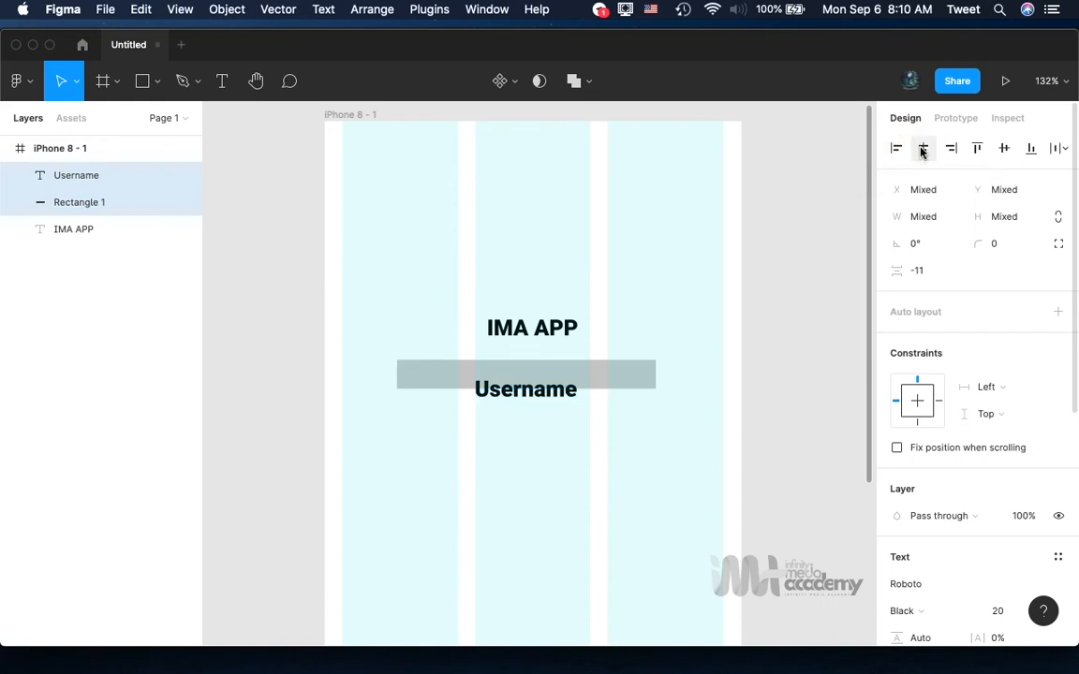
pyautogui.click(1003, 150)
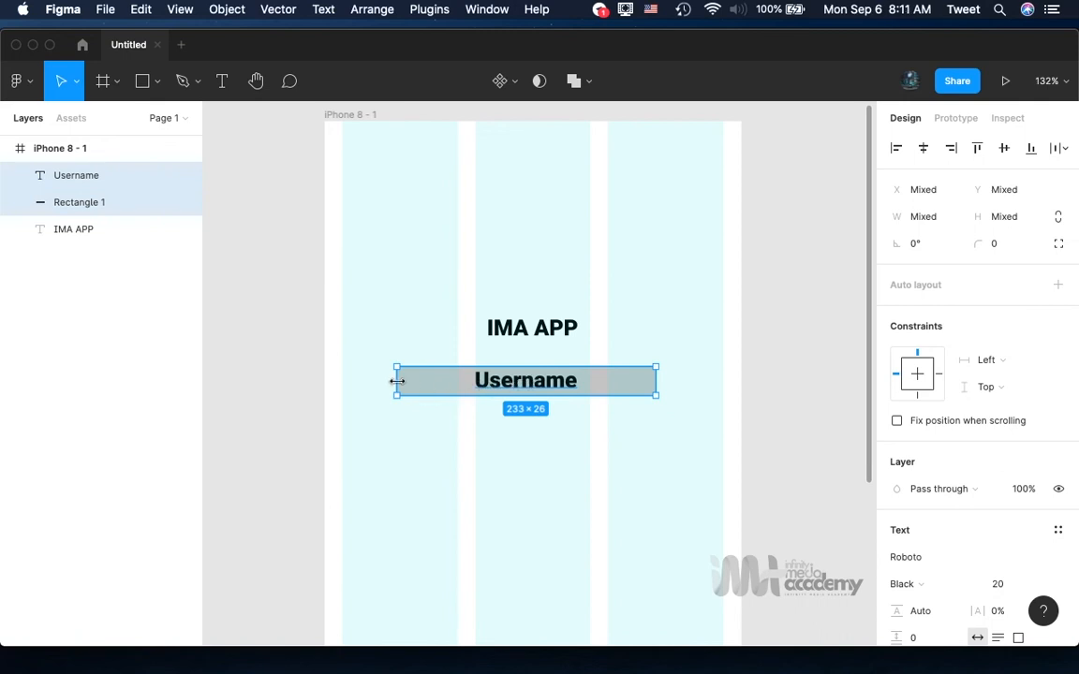
pyautogui.click(897, 149)
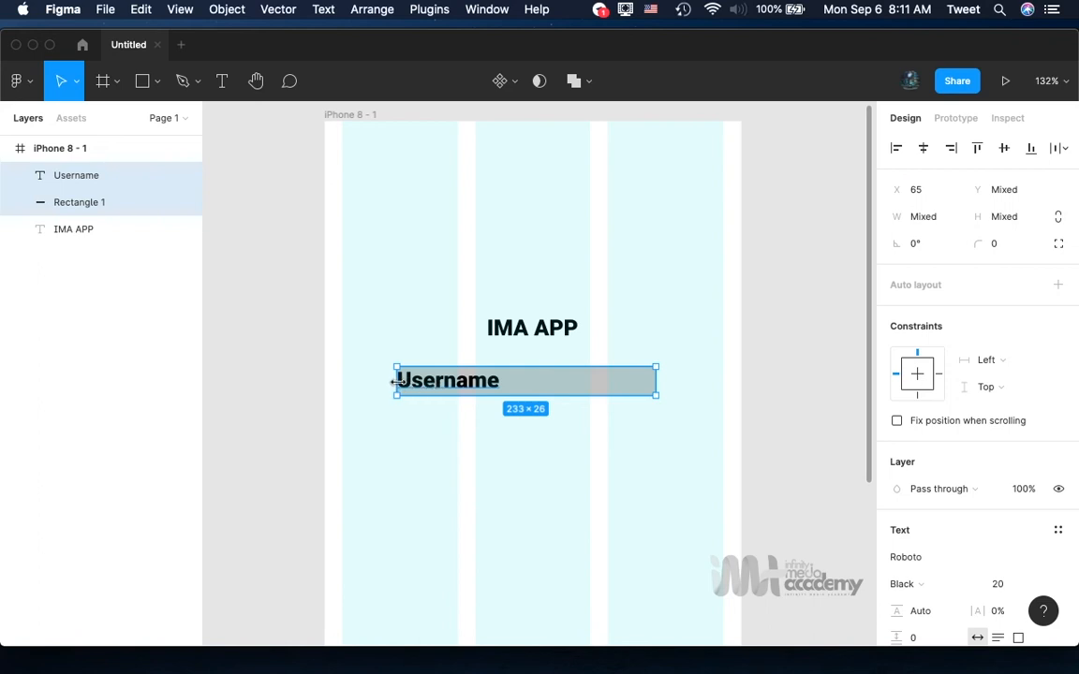
# Shift the Username text right to about X 77 to leave padding inside the rectangle's left edge.
pyautogui.click(417, 410)
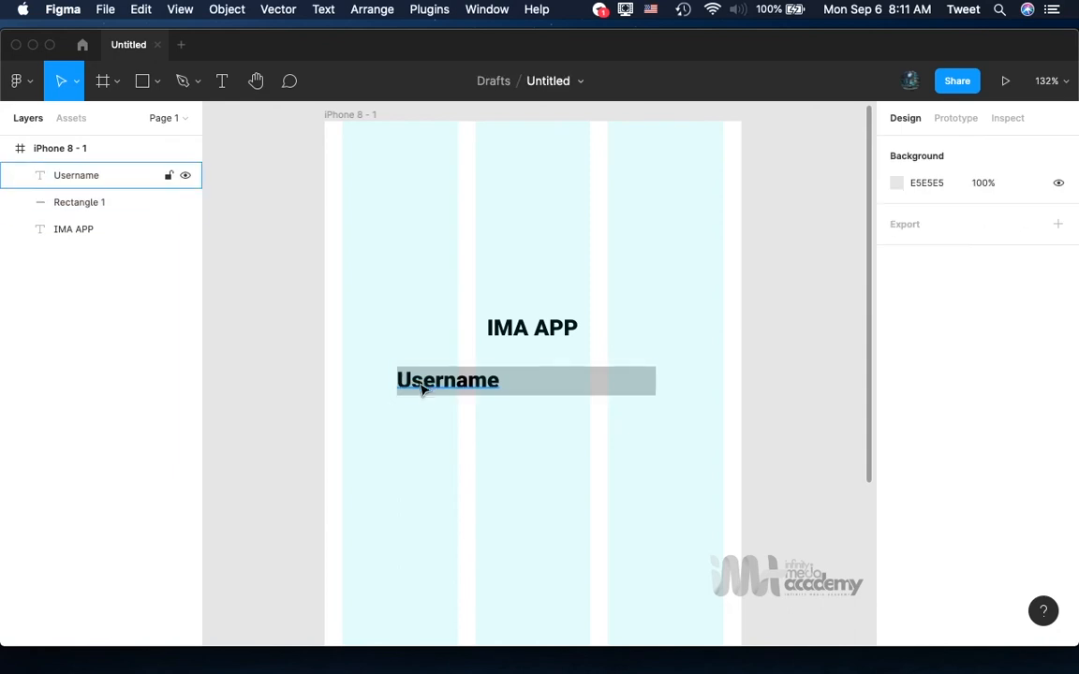
pyautogui.click(421, 387)
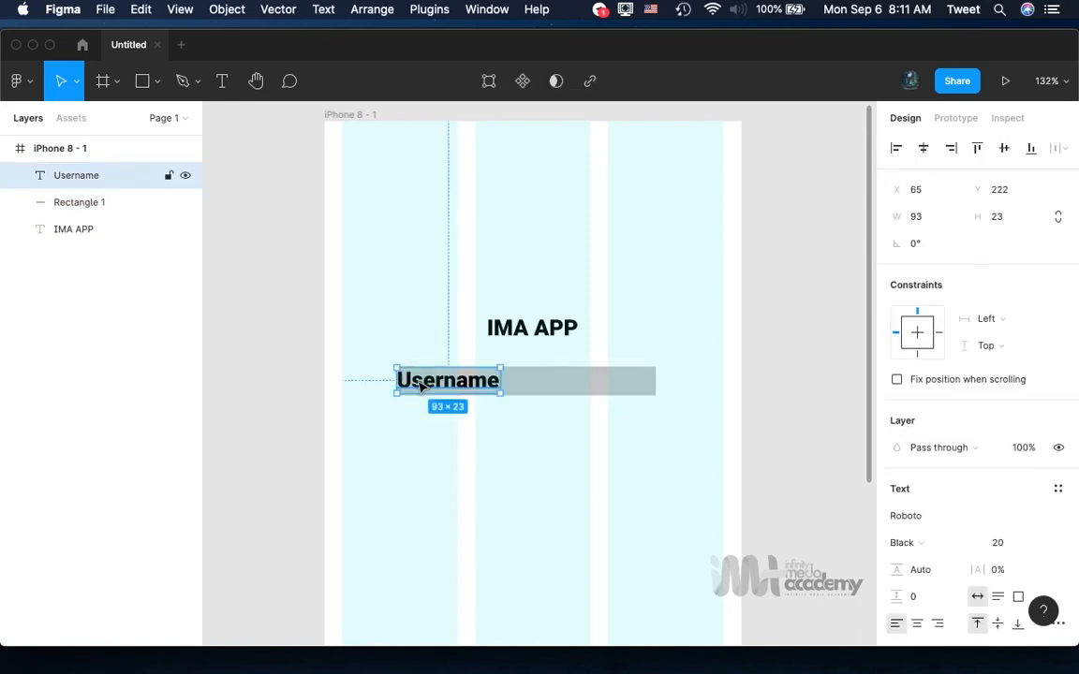
pyautogui.moveTo(423, 385); pyautogui.dragTo(433, 385)
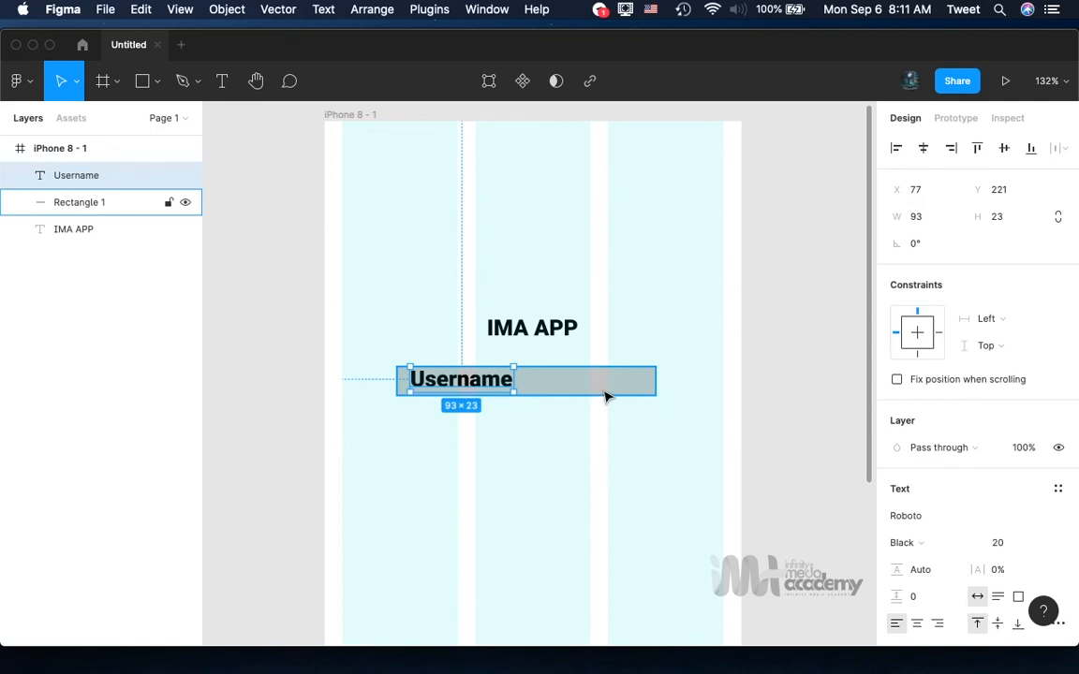
# Enlarge the rectangle to about 234 × 36 and move the Username text down to about Y 228.
pyautogui.click(607, 393)
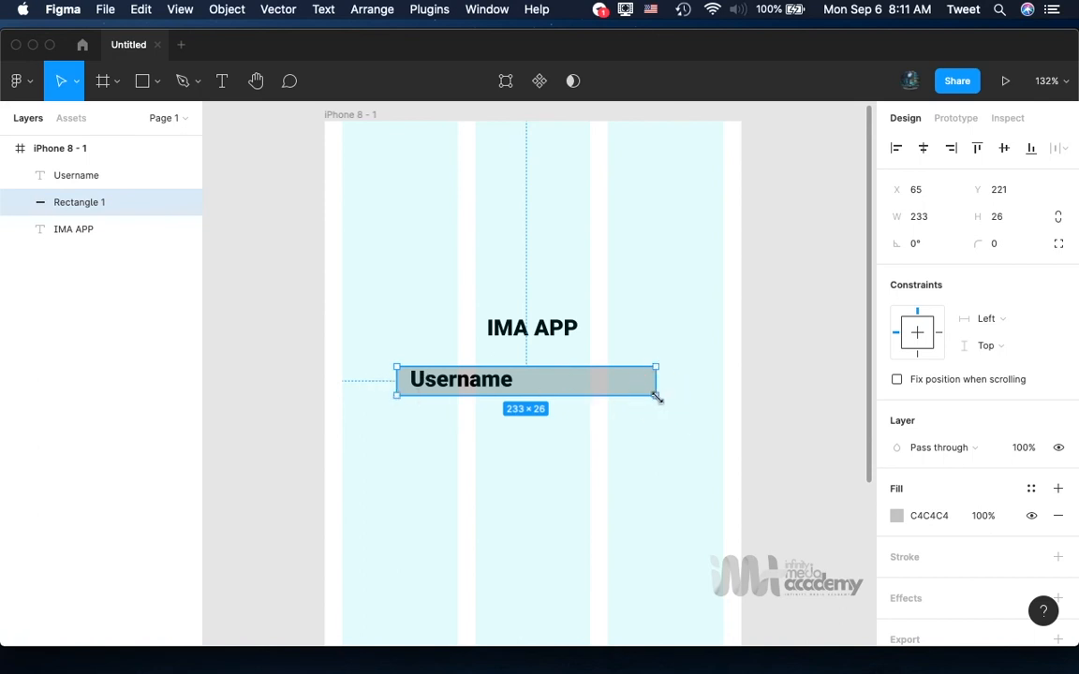
pyautogui.moveTo(657, 395); pyautogui.dragTo(657, 408)
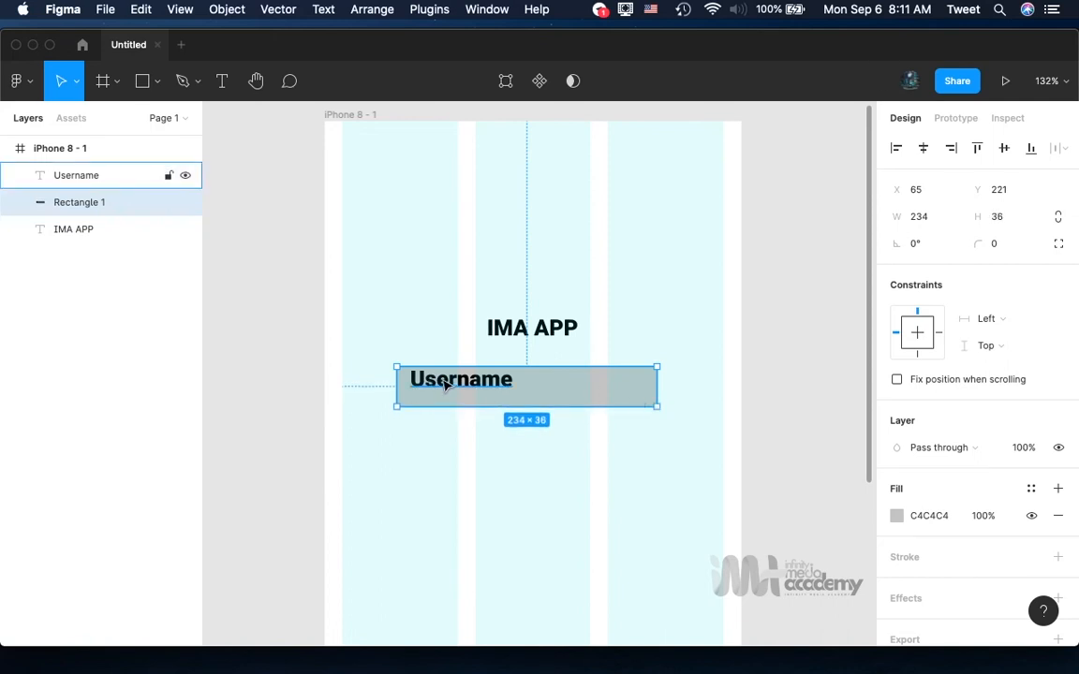
pyautogui.moveTo(445, 386); pyautogui.dragTo(445, 392)
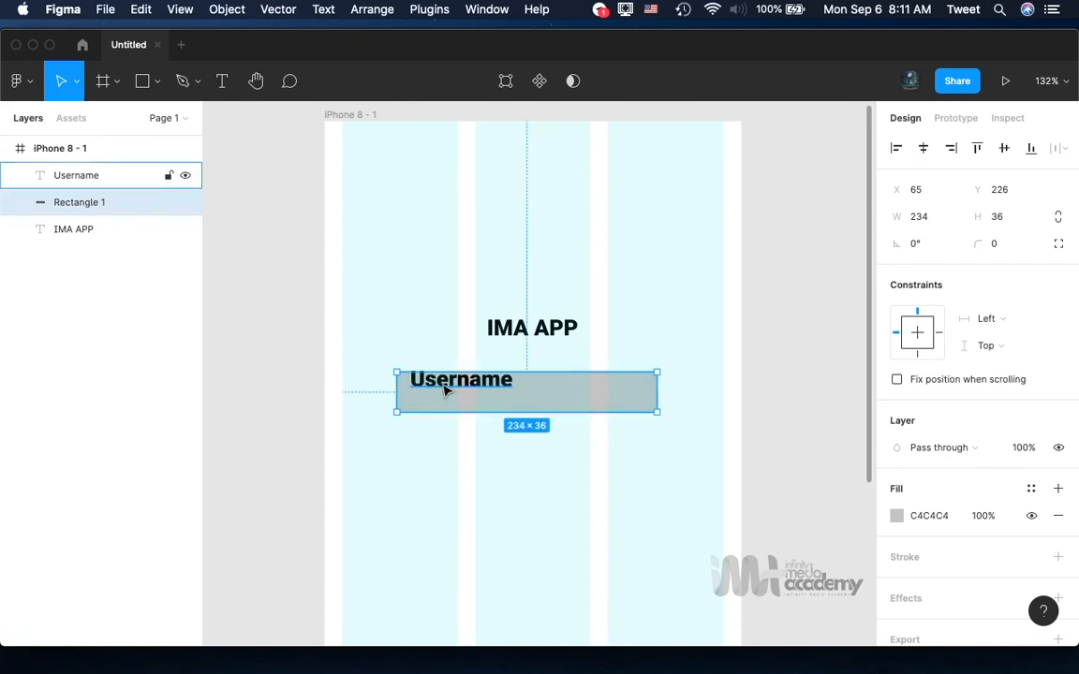
pyautogui.press('super+z')
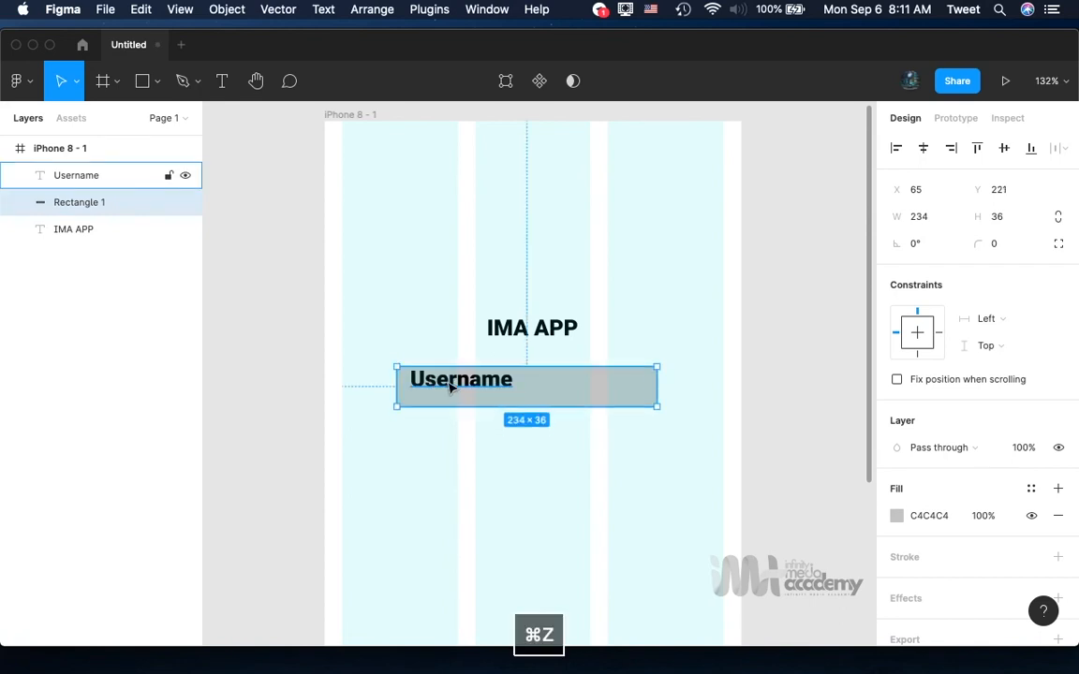
pyautogui.click(468, 384)
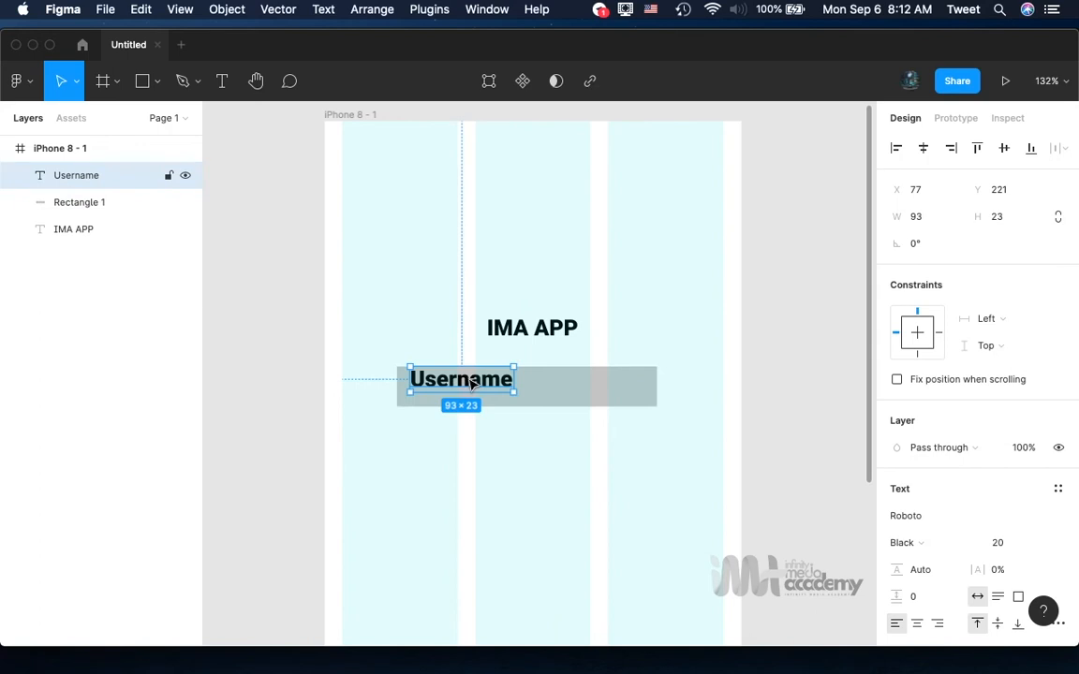
pyautogui.moveTo(473, 384); pyautogui.dragTo(470, 392)
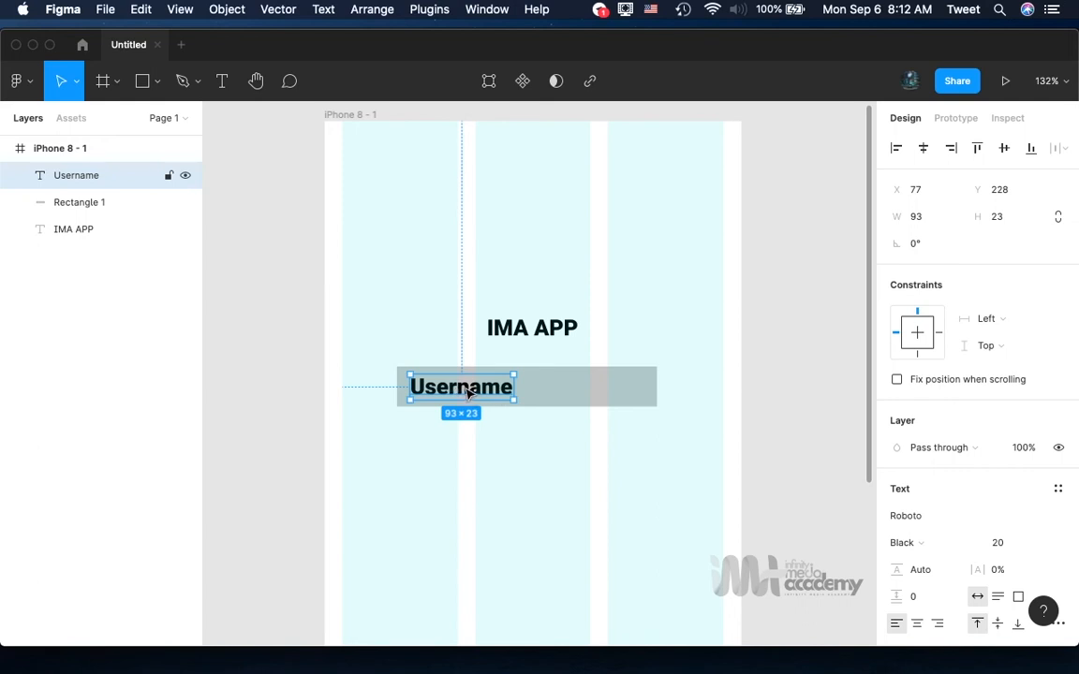
# Set the Username text to Regular weight and size 14, and recentre it vertically in the rectangle.
pyautogui.click(974, 550)
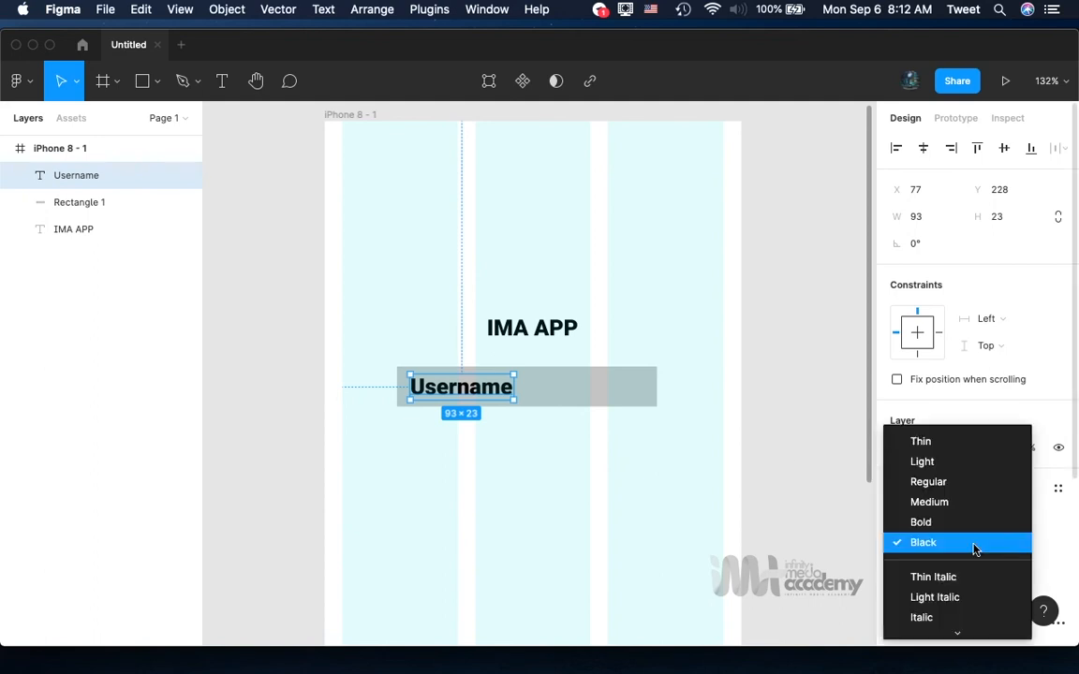
pyautogui.click(964, 492)
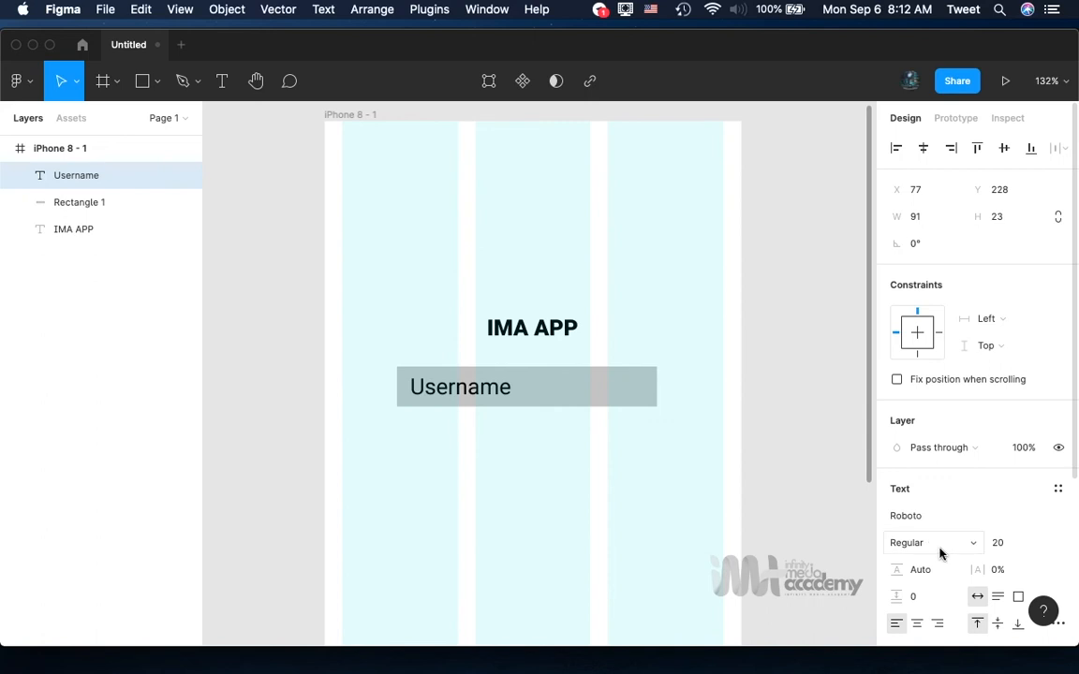
pyautogui.click(999, 545)
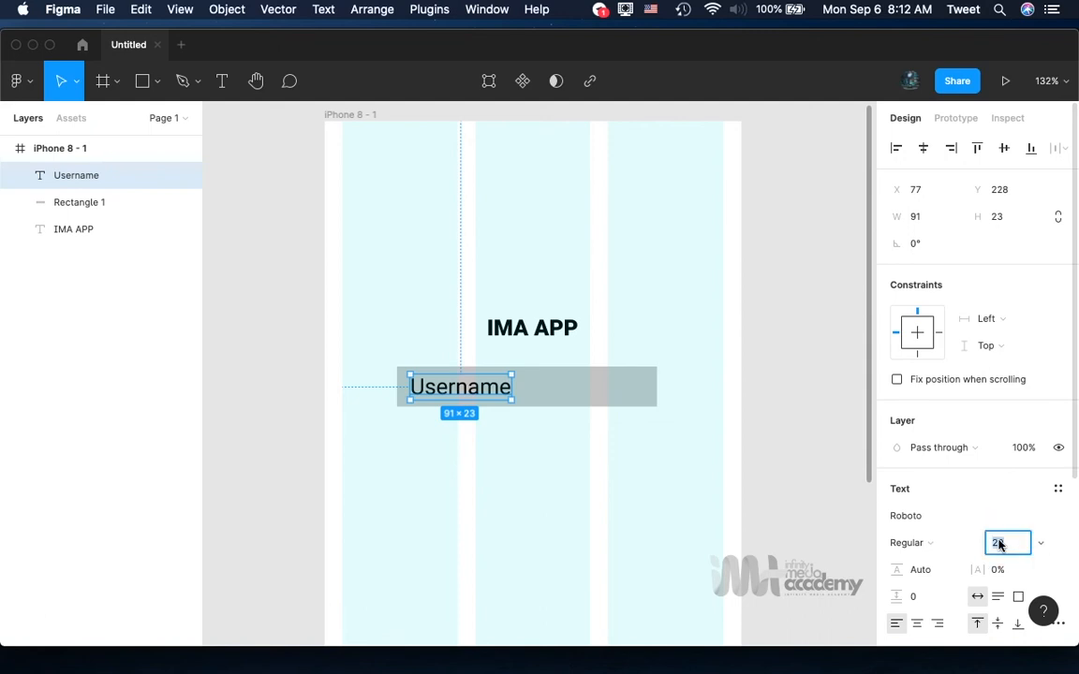
pyautogui.write('14')
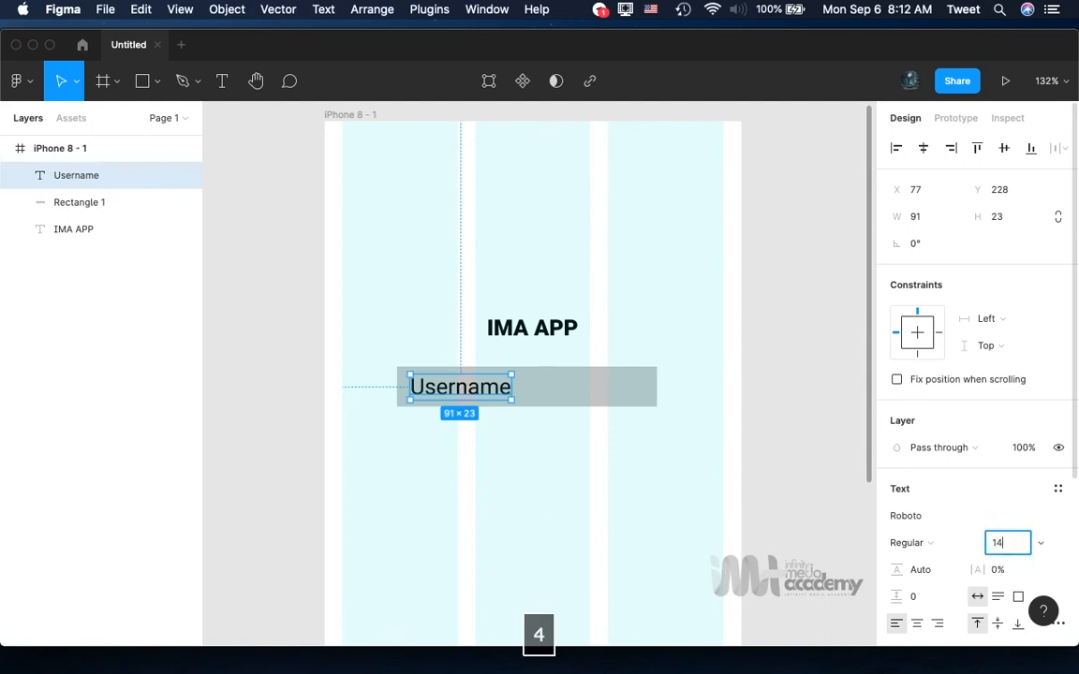
pyautogui.press('Return')
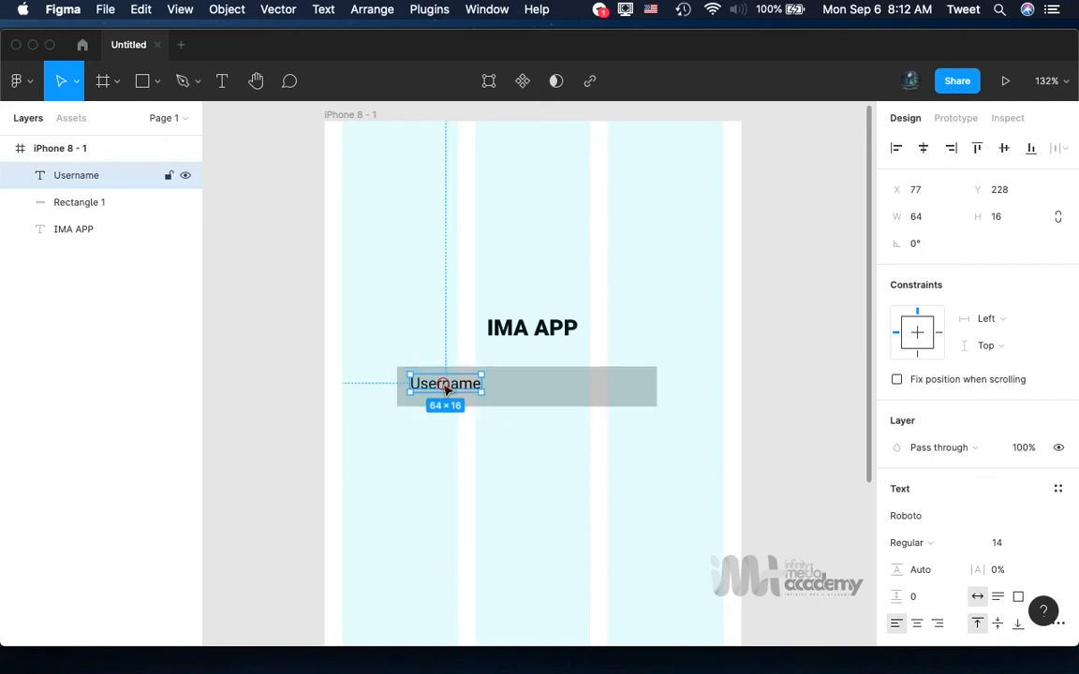
pyautogui.moveTo(448, 395); pyautogui.dragTo(447, 391)
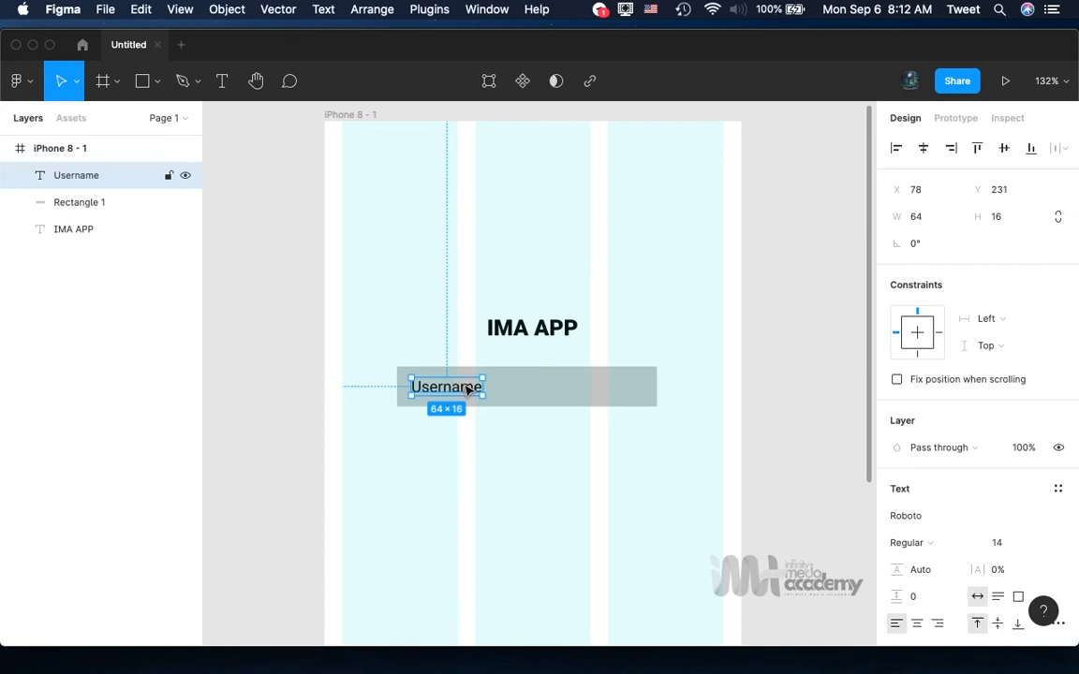
# Change the fill of the rectangle behind Username to white FFFFFF.
pyautogui.click(528, 398)
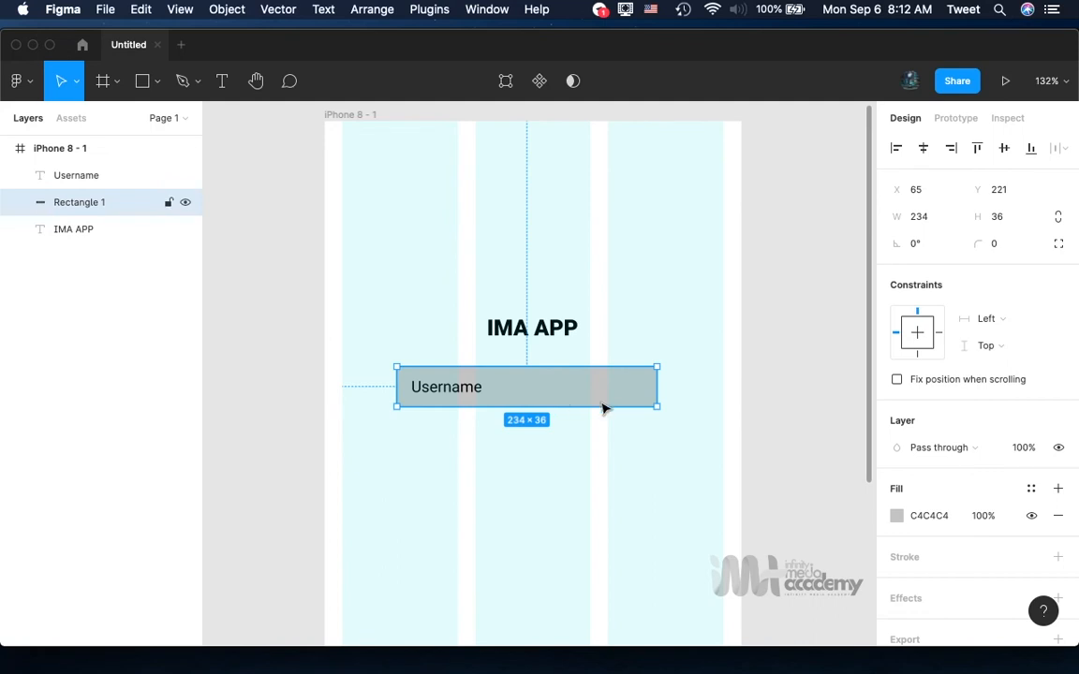
pyautogui.click(897, 516)
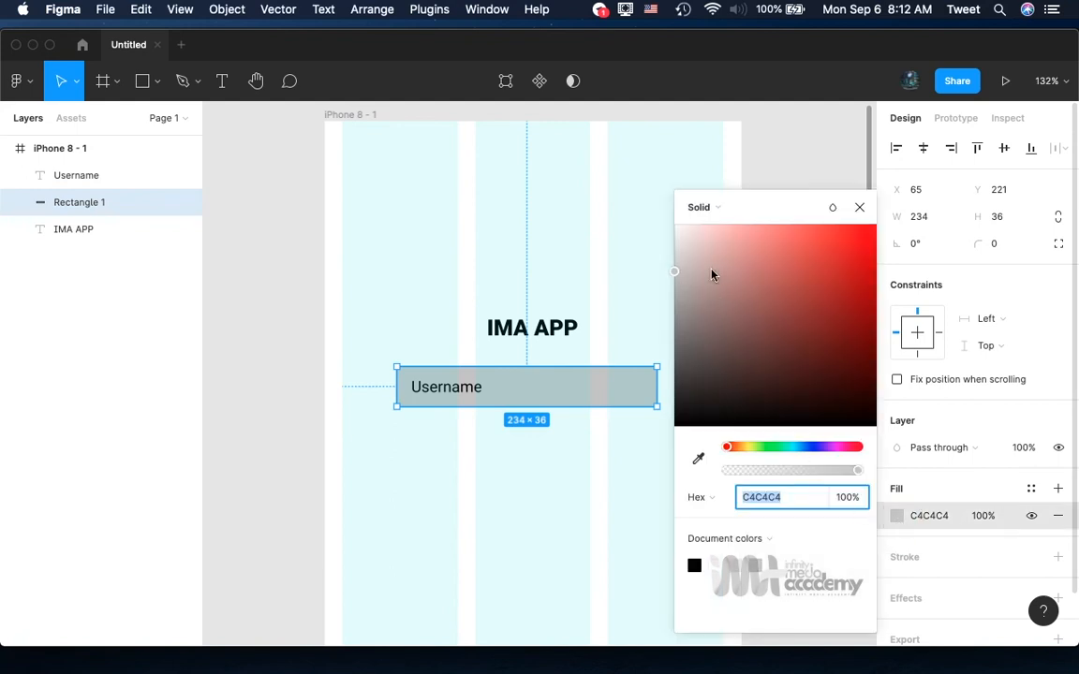
pyautogui.moveTo(713, 274); pyautogui.dragTo(639, 187)
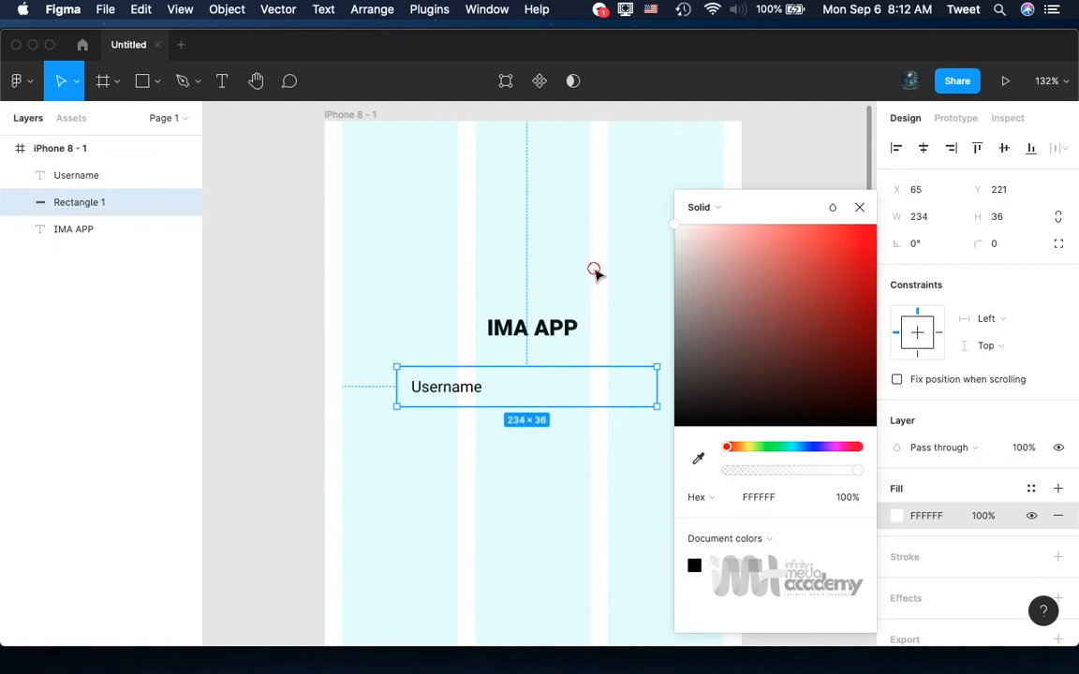
pyautogui.click(594, 273)
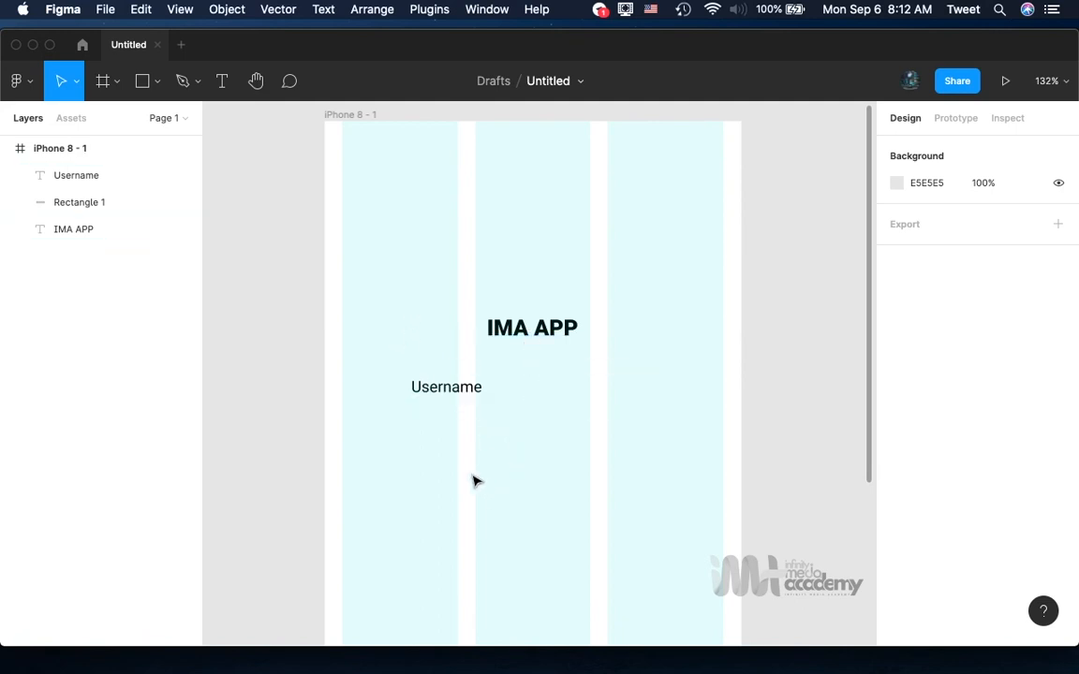
# Draw a 375 × 667 rectangle covering the iPhone 8 - 1 frame, and shrink it to about 284 × 540.
pyautogui.click(140, 83)
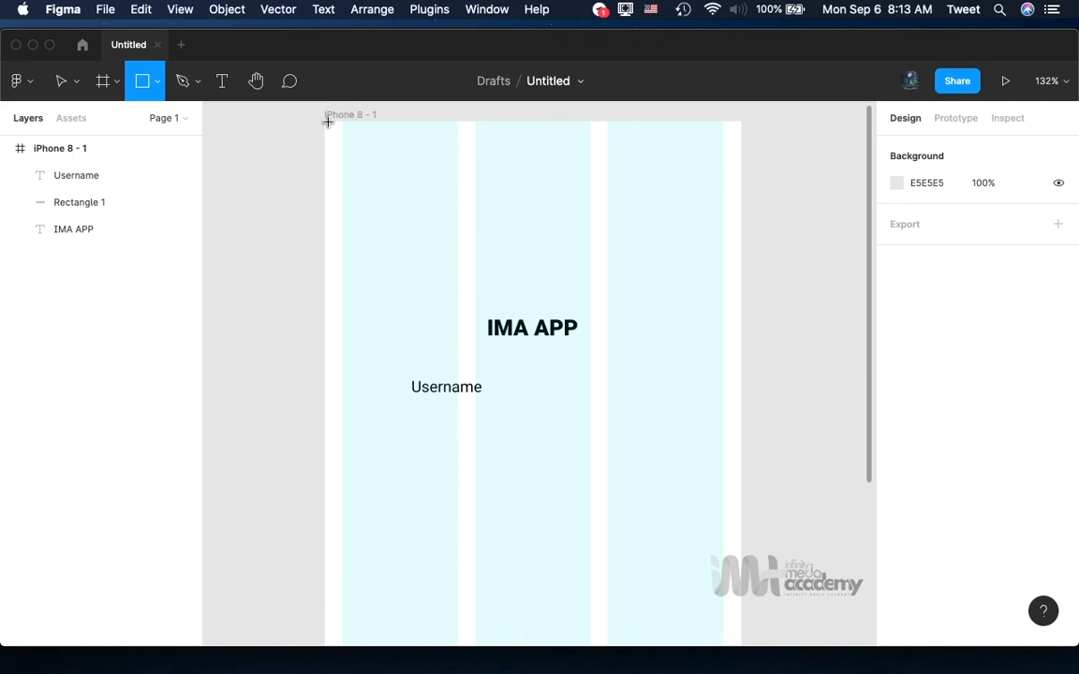
pyautogui.moveTo(327, 121)
pyautogui.mouseDown()
pyautogui.moveTo(641, 549)
pyautogui.moveTo(740, 420)
pyautogui.moveTo(740, 333)
pyautogui.moveTo(740, 422)
pyautogui.mouseUp()
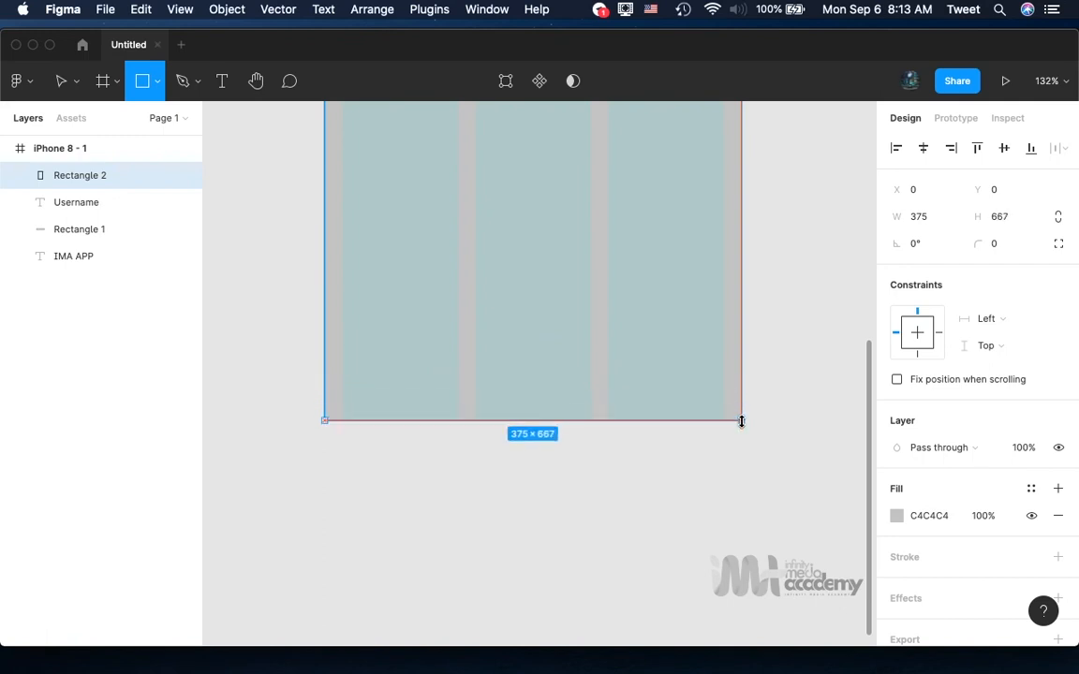
pyautogui.moveTo(740, 421); pyautogui.dragTo(641, 281)
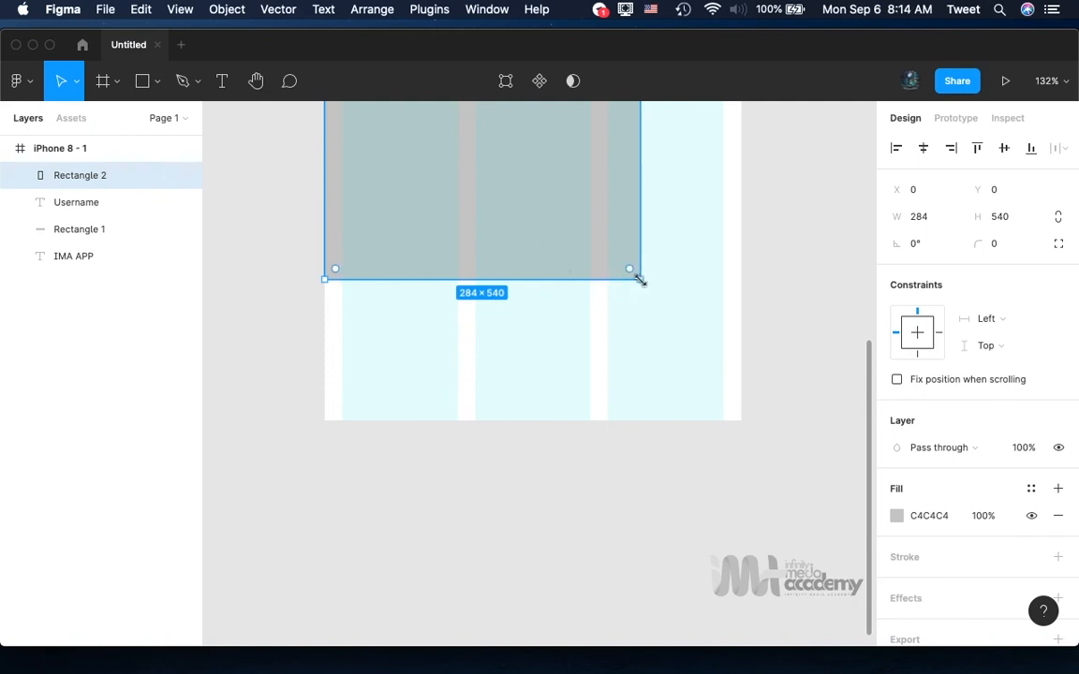
# Resize the large rectangle to 375 × 667 so it covers the whole iPhone 8 - 1 frame.
pyautogui.moveTo(641, 280); pyautogui.dragTo(738, 420)
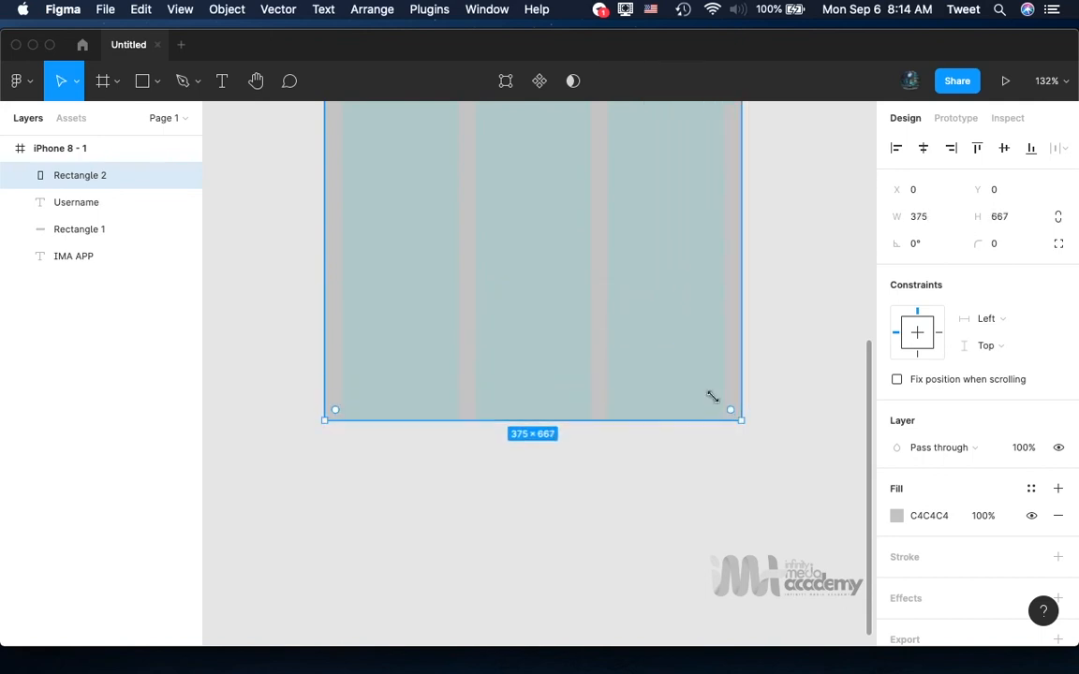
pyautogui.scroll(10, 638, 339)
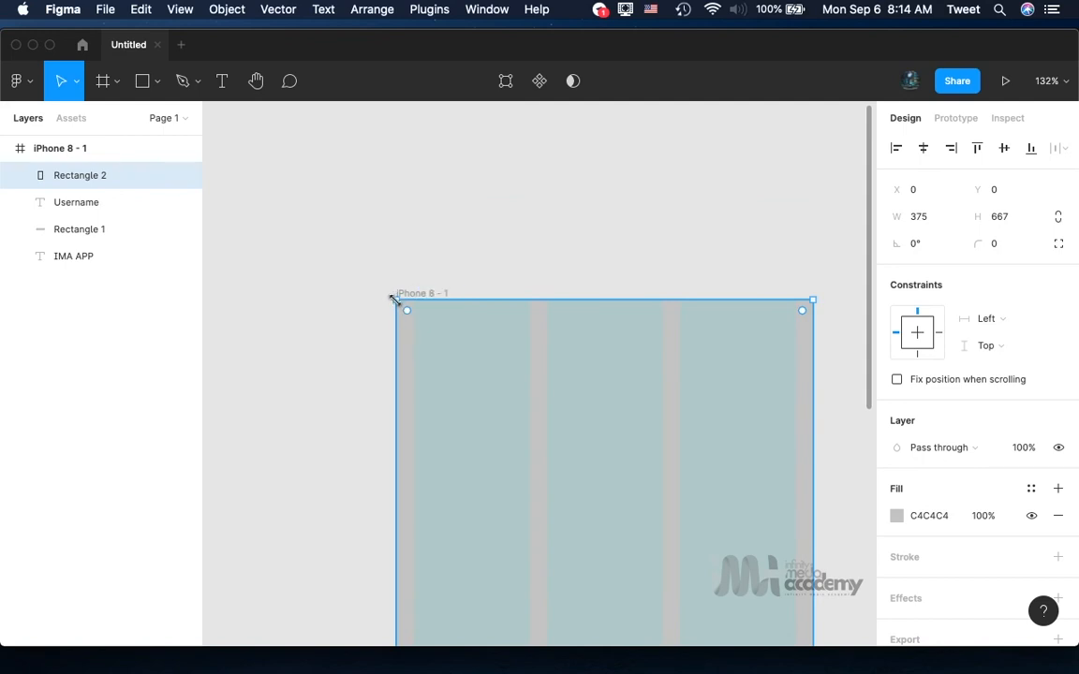
pyautogui.moveTo(395, 298)
pyautogui.mouseDown()
pyautogui.moveTo(434, 325)
pyautogui.moveTo(395, 300)
pyautogui.mouseUp()
pyautogui.scroll(-5, 513, 342)
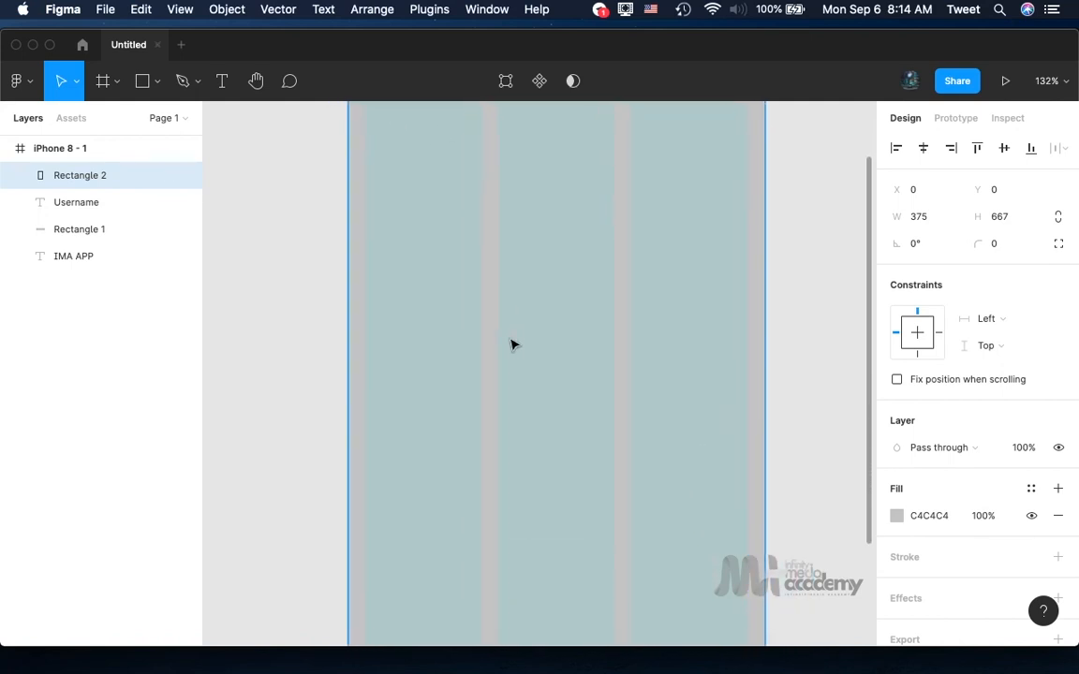
pyautogui.scroll(-5, 513, 344)
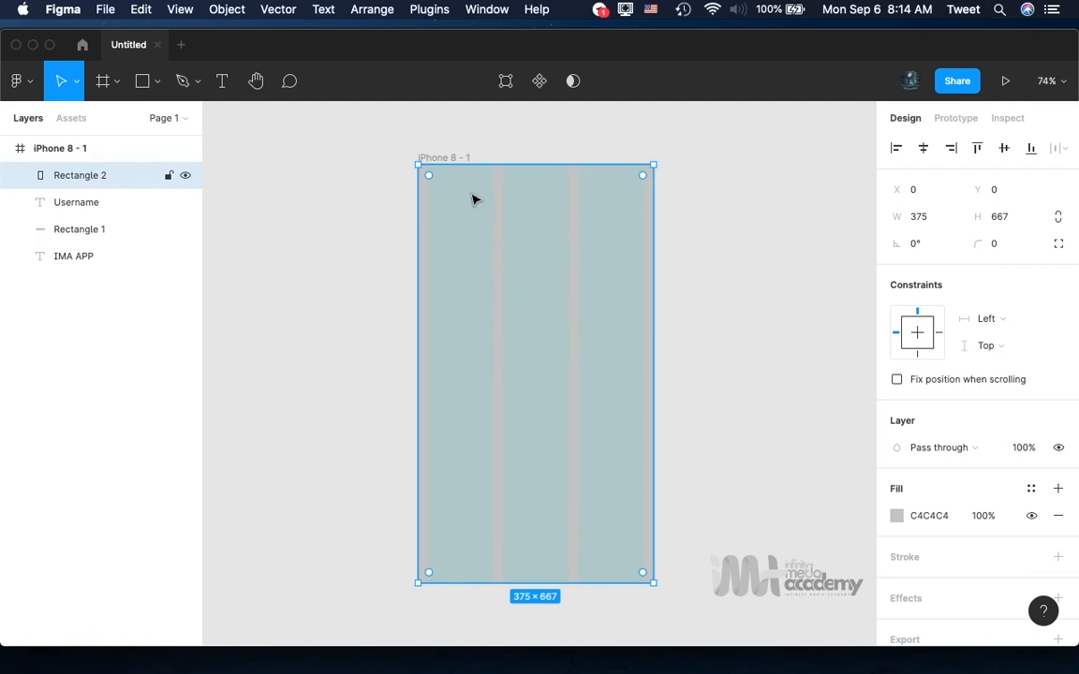
# Send the 375 × 667 rectangle one level backward, and send it to the back behind all other layers.
pyautogui.rightClick(489, 257)
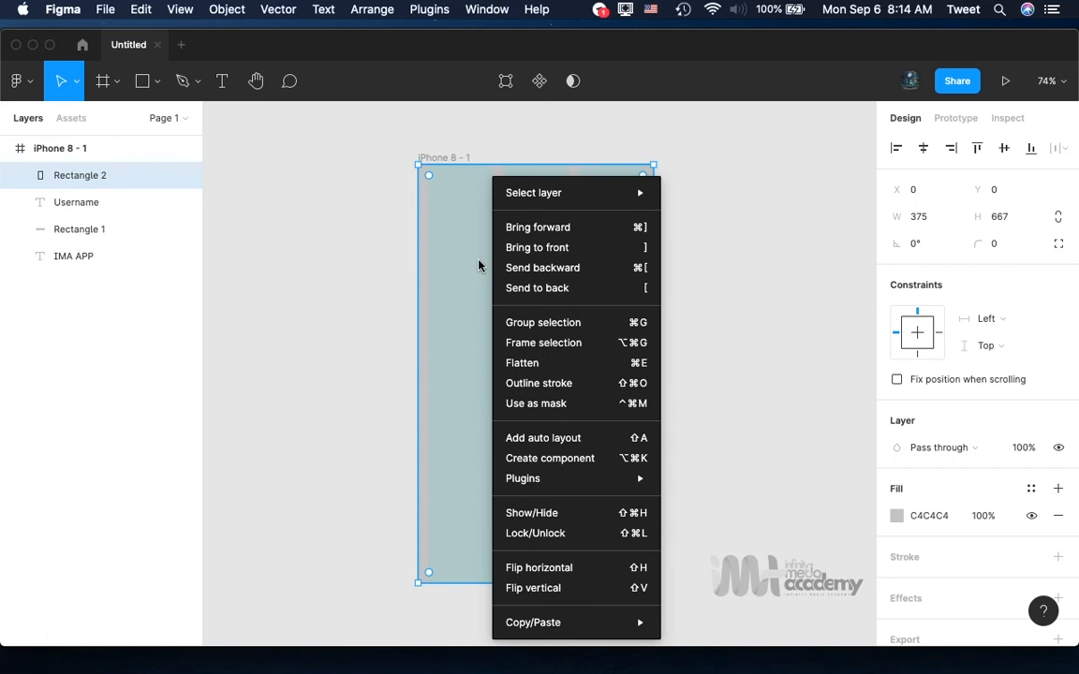
pyautogui.click(478, 266)
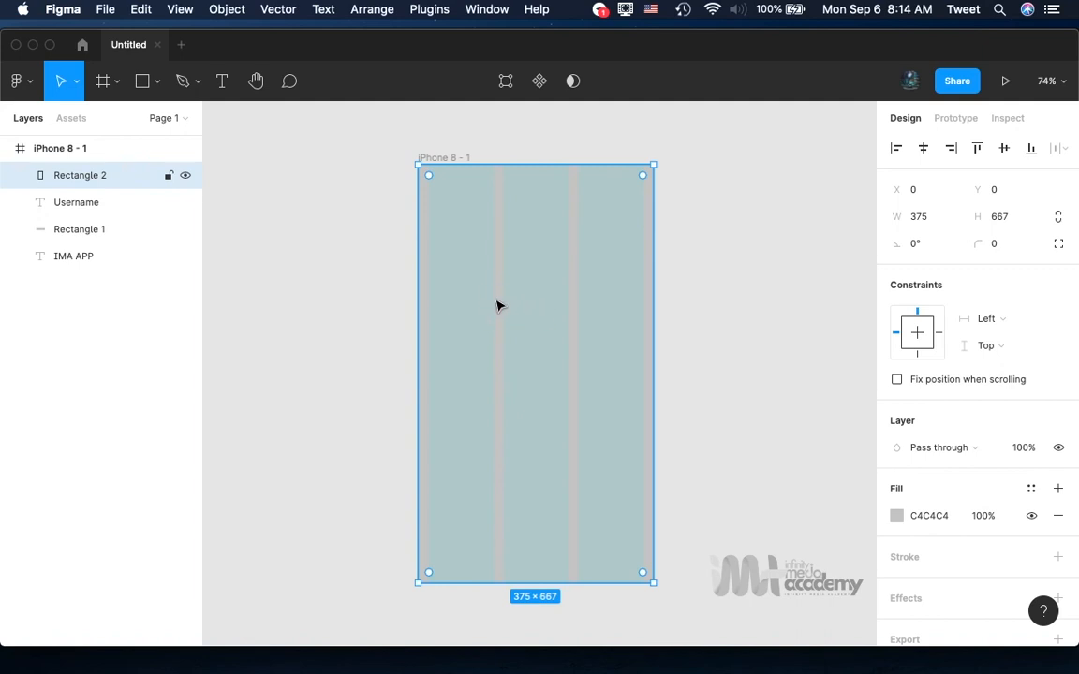
pyautogui.rightClick(475, 254)
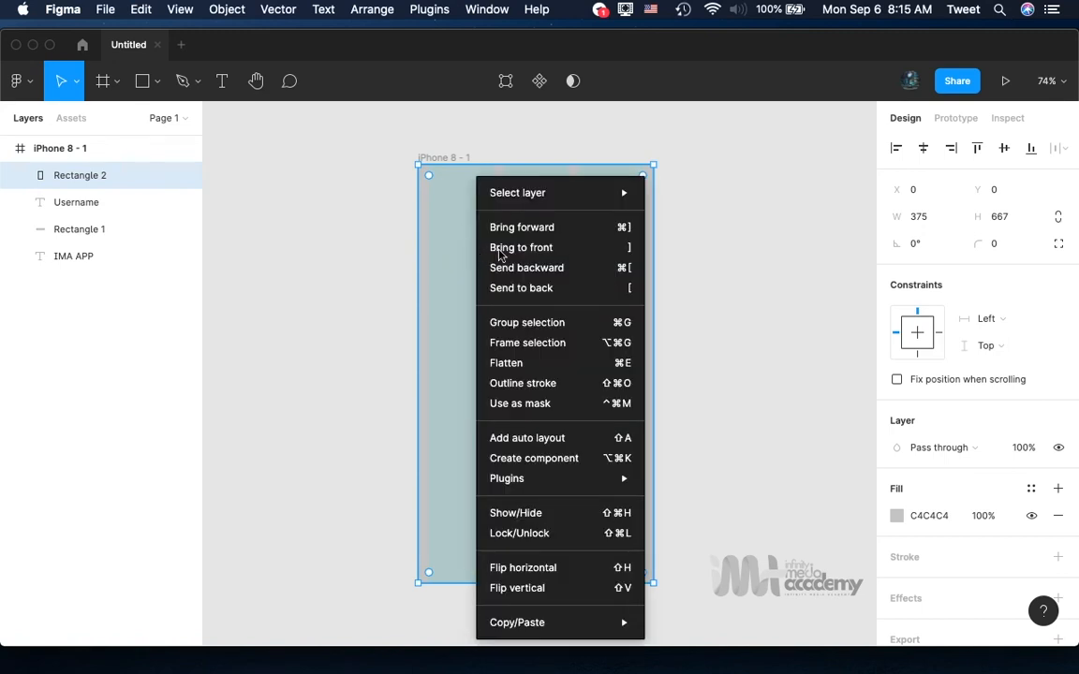
pyautogui.click(539, 272)
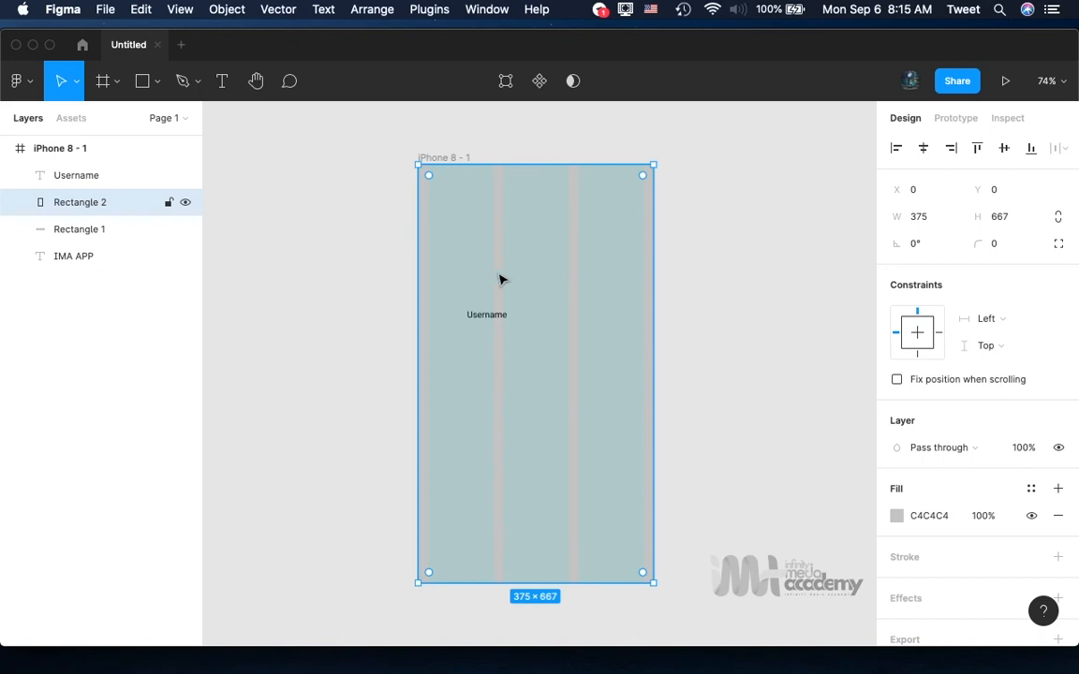
pyautogui.rightClick(457, 245)
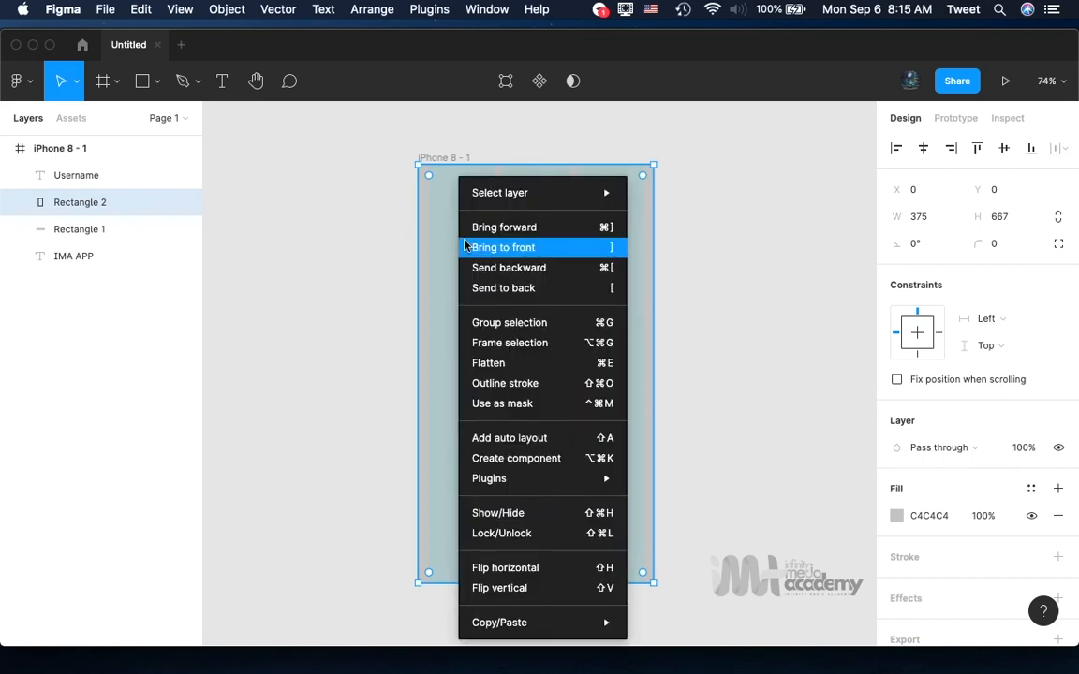
pyautogui.click(514, 296)
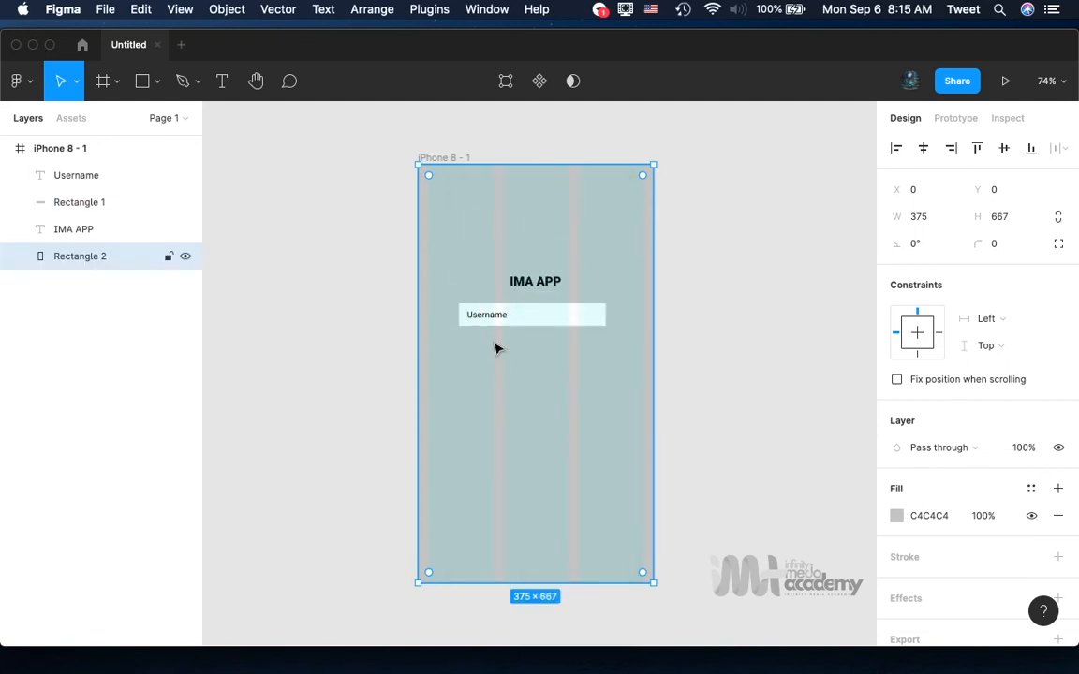
# Duplicate the Username text together with its white rectangle and place the copy about 23 below the original.
pyautogui.scroll(5, 496, 349)
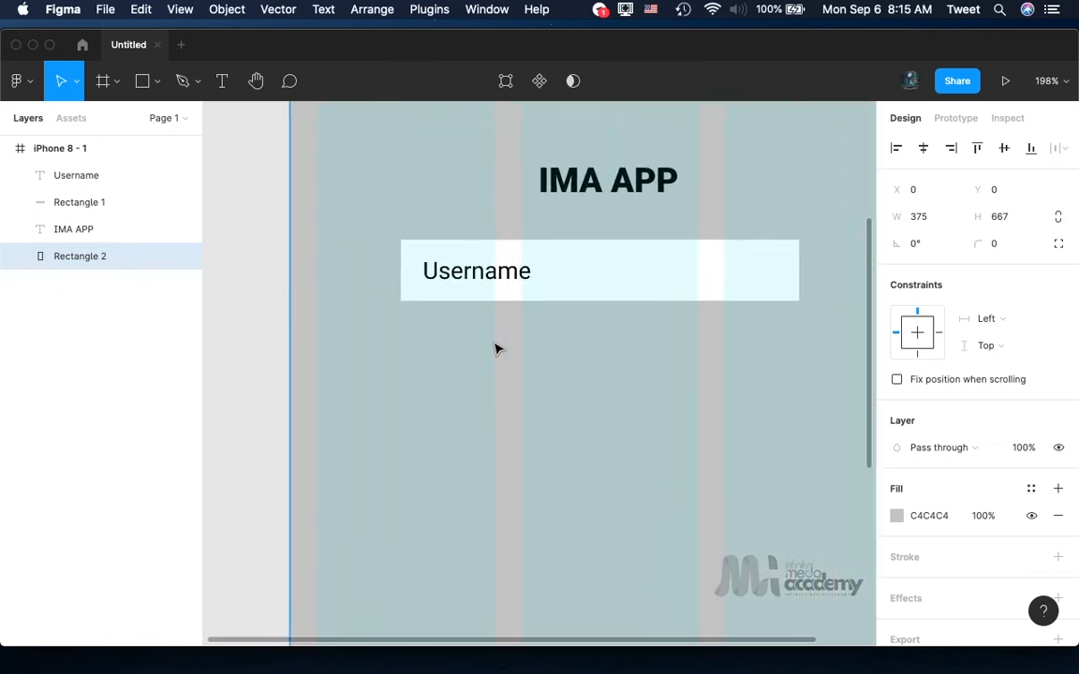
pyautogui.scroll(2, 496, 349)
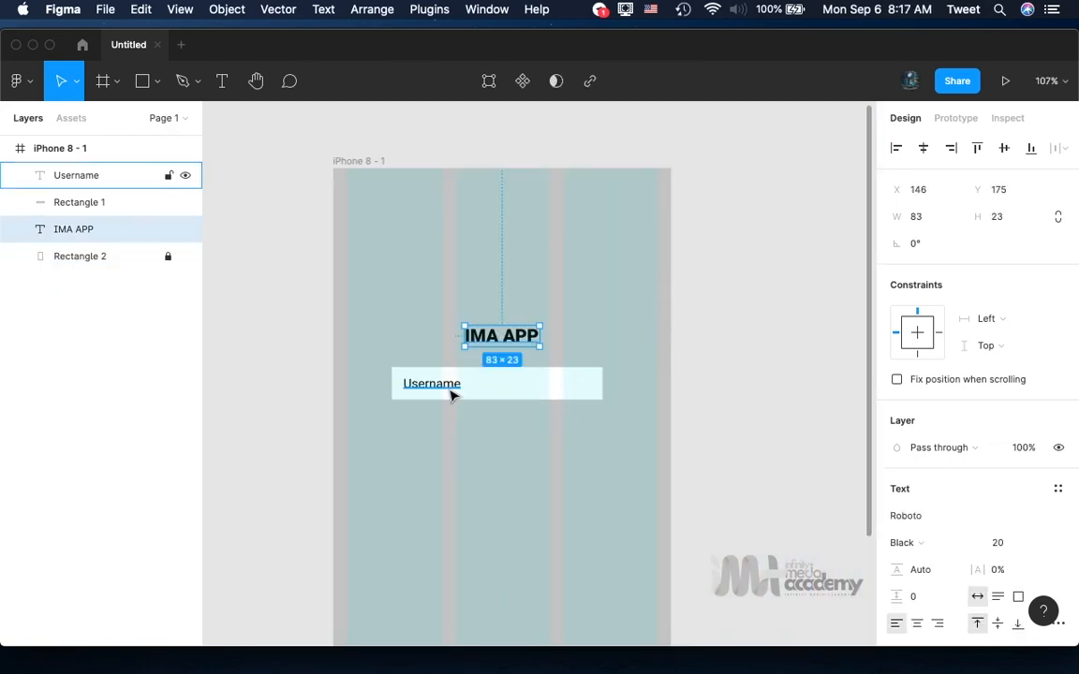
pyautogui.scroll(-2, 450, 394)
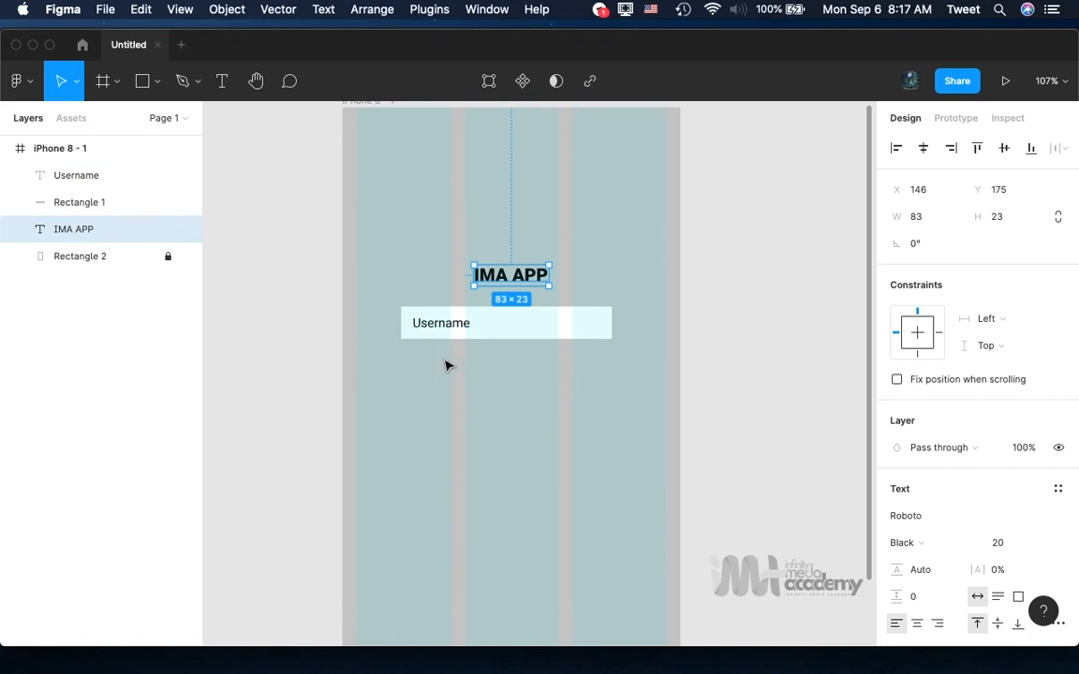
pyautogui.scroll(5, 465, 368)
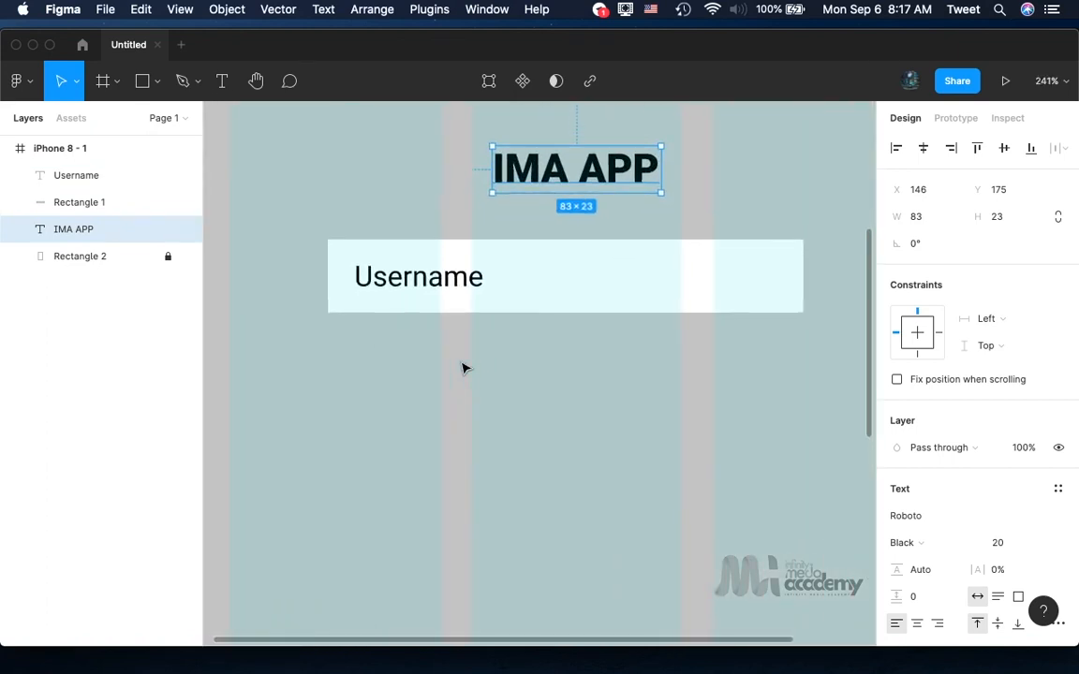
pyautogui.click(423, 288)
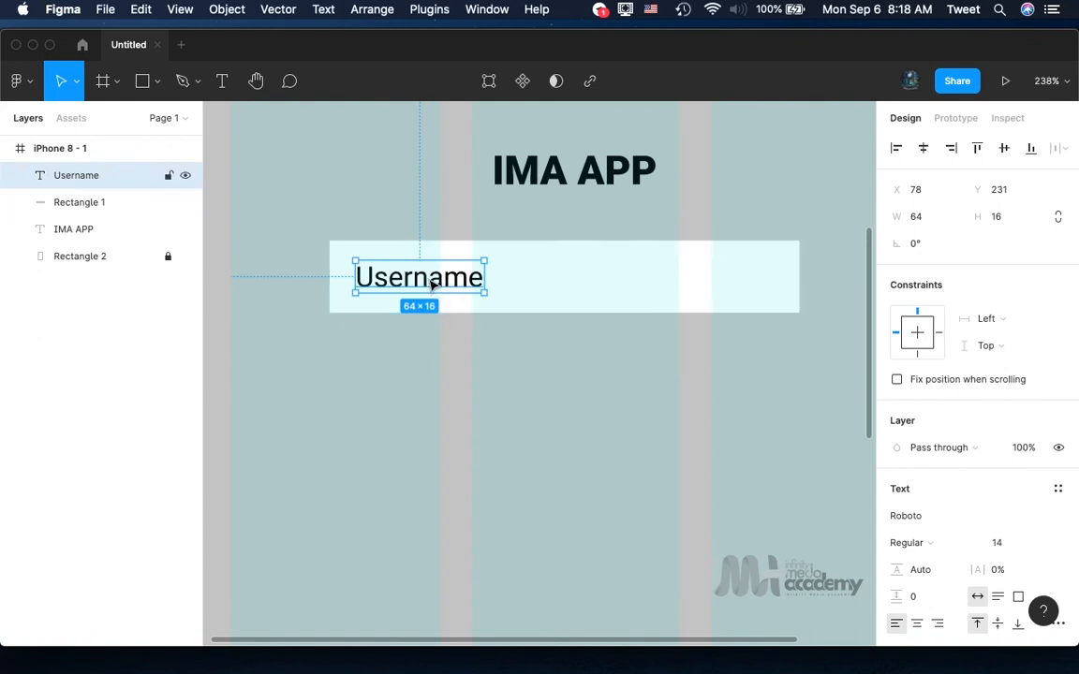
pyautogui.keyDown('shift'); pyautogui.click(522, 295); pyautogui.keyUp('shift')
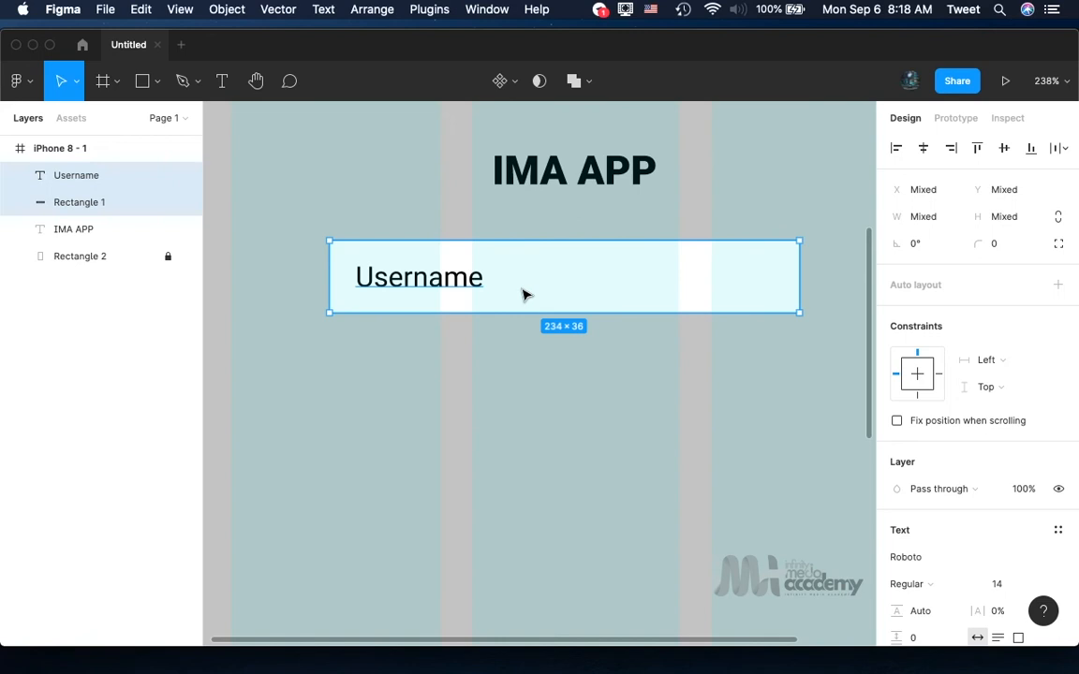
pyautogui.press('super+d')
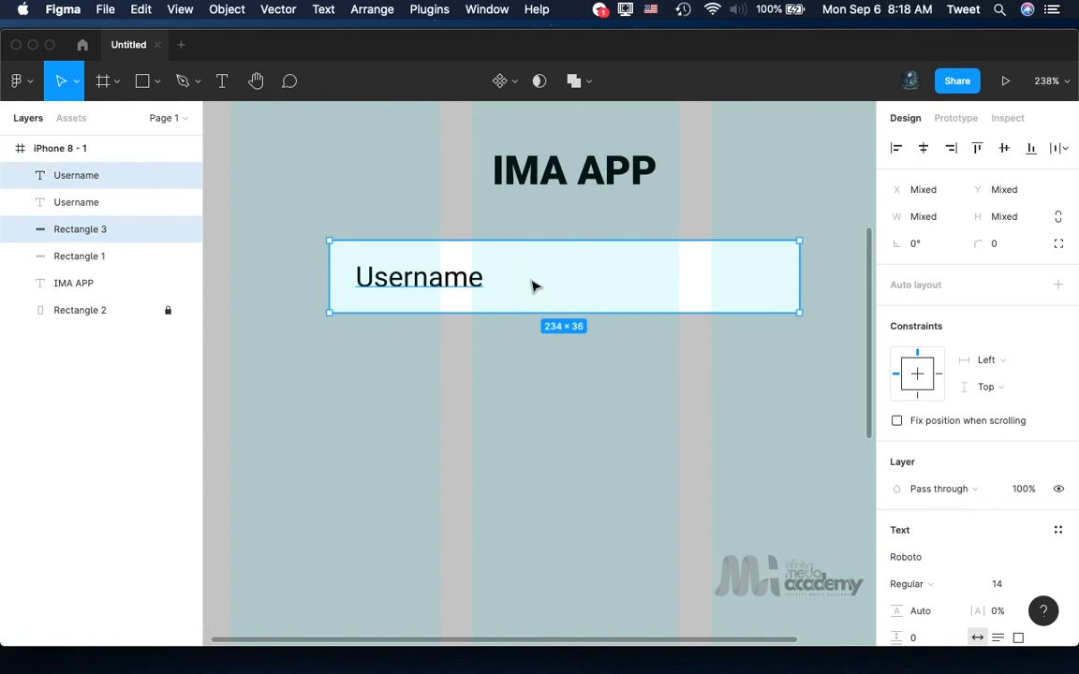
pyautogui.moveTo(534, 284); pyautogui.dragTo(538, 404)
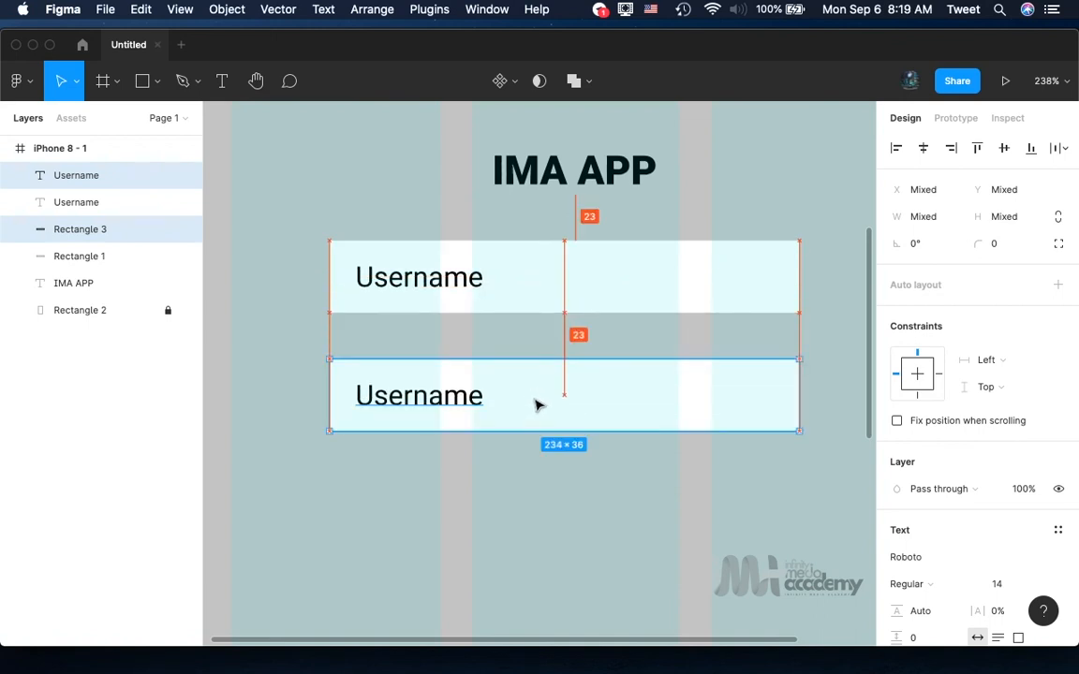
pyautogui.moveTo(536, 404); pyautogui.dragTo(535, 405)
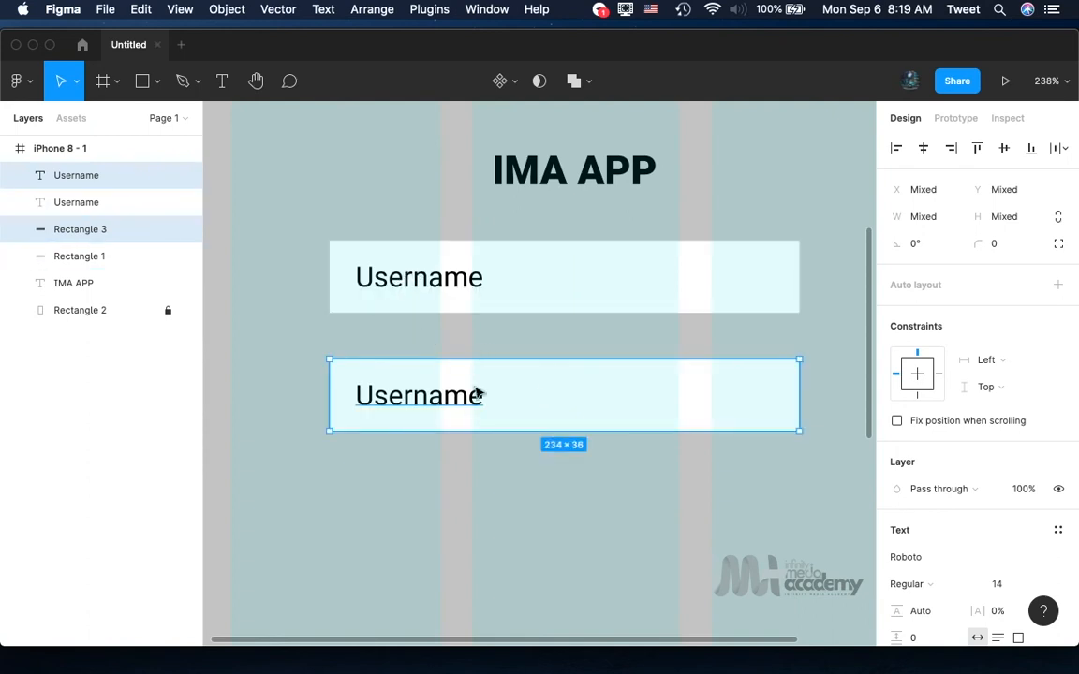
# Replace the text in the duplicated field with "Password".
pyautogui.click(503, 394)
pyautogui.click(409, 397)
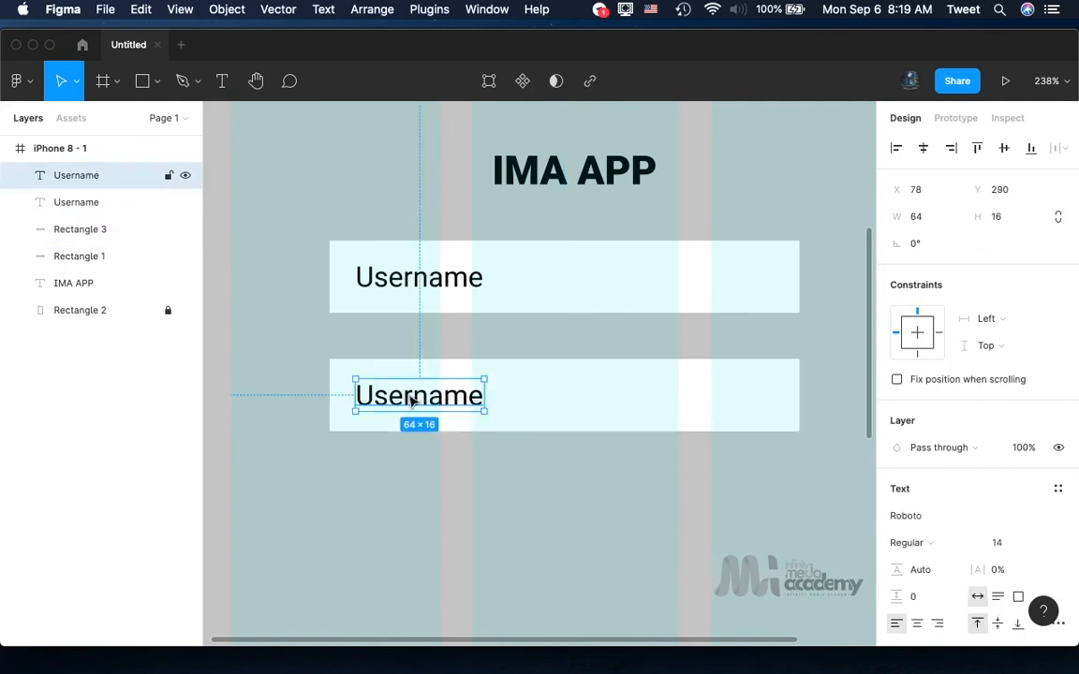
pyautogui.doubleClick(409, 397)
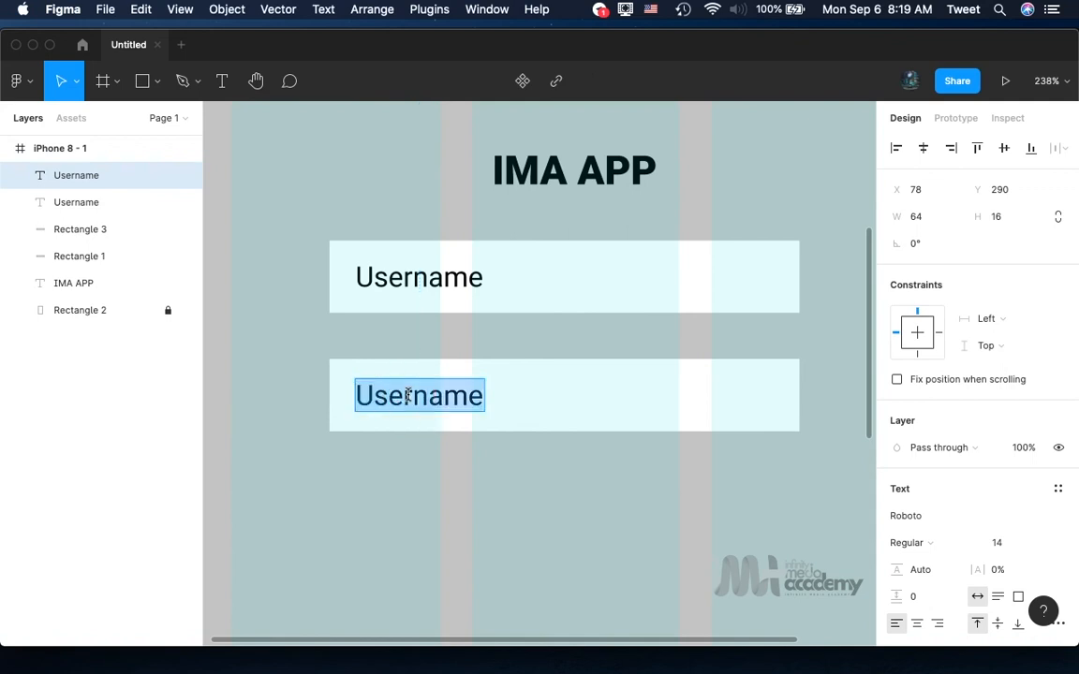
pyautogui.write('Passwo')
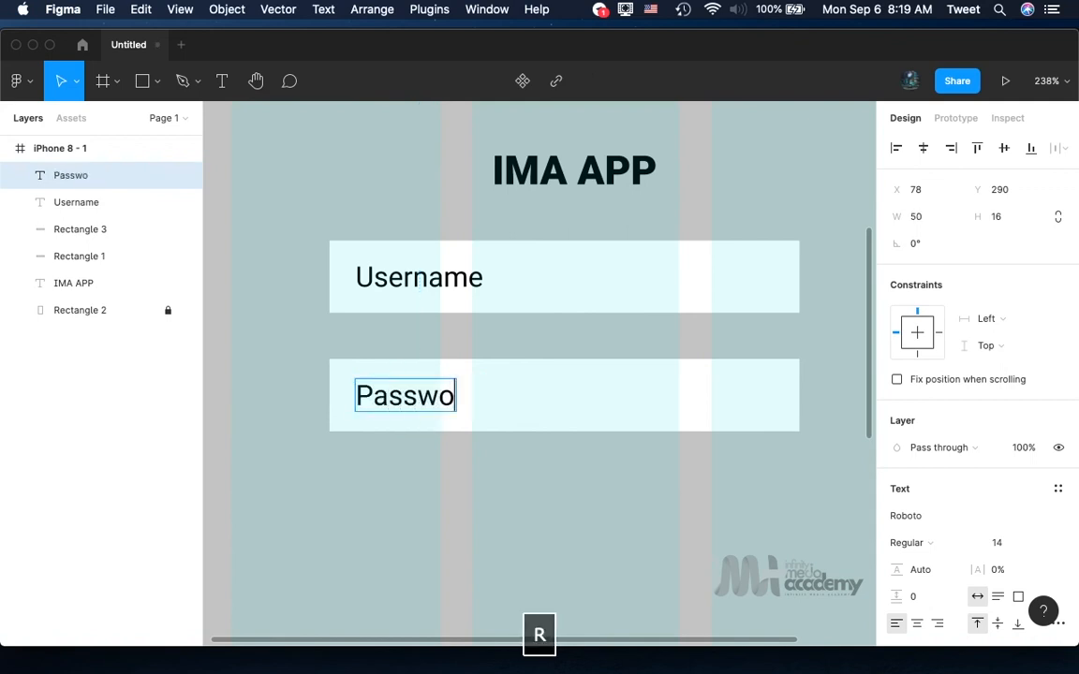
pyautogui.write('rd')
pyautogui.press('Return')
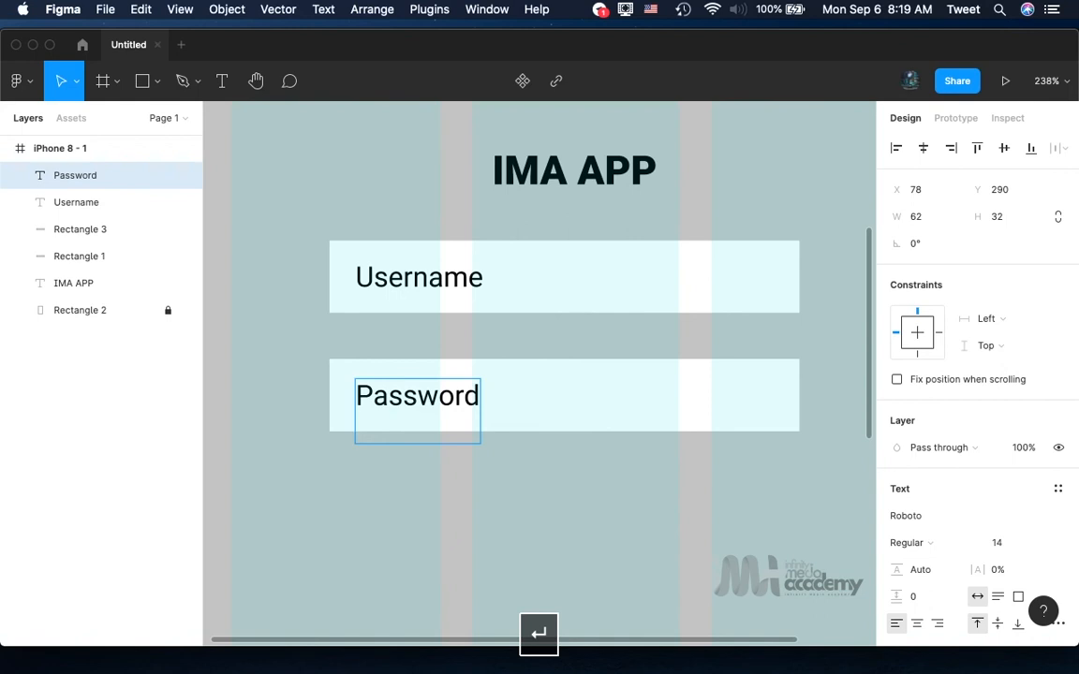
pyautogui.press('BackSpace')
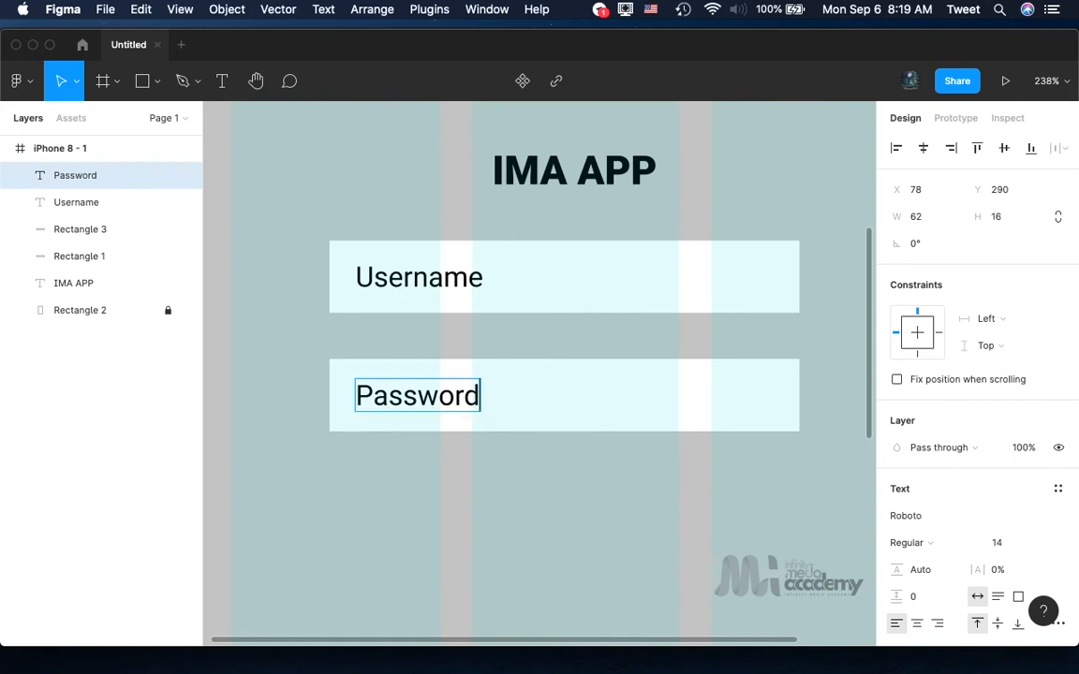
pyautogui.press('Escape')
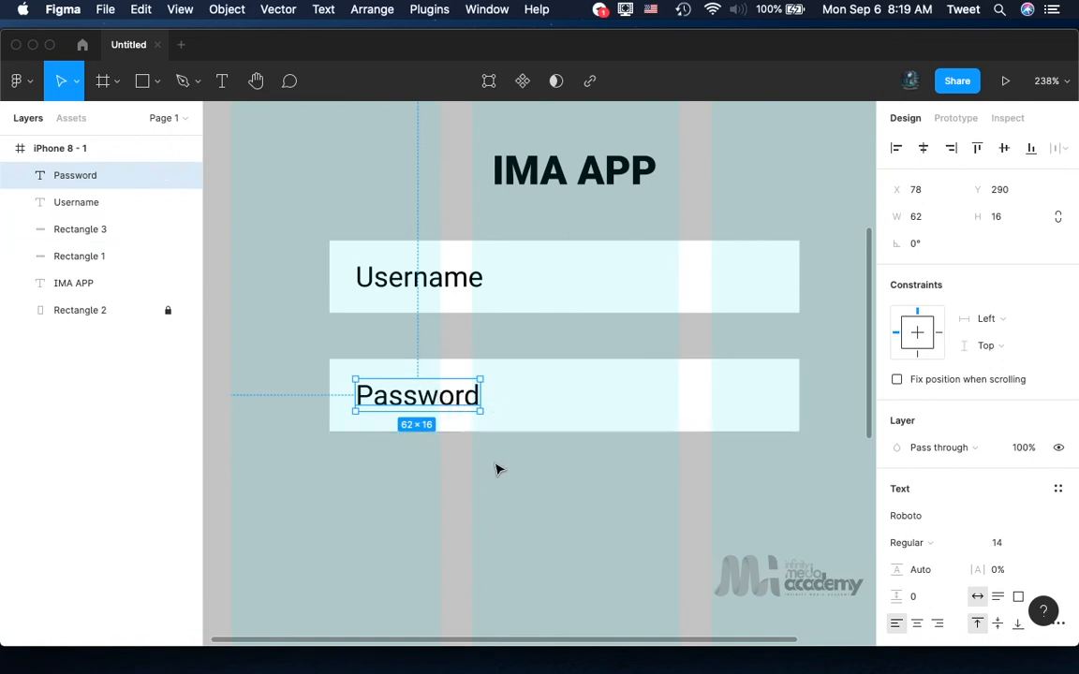
pyautogui.click(498, 467)
# Draw a button rectangle about 115 × 27 centred below the Password field, at about X 124, Y 350.
pyautogui.scroll(-5, 498, 468)
pyautogui.scroll(5, 498, 470)
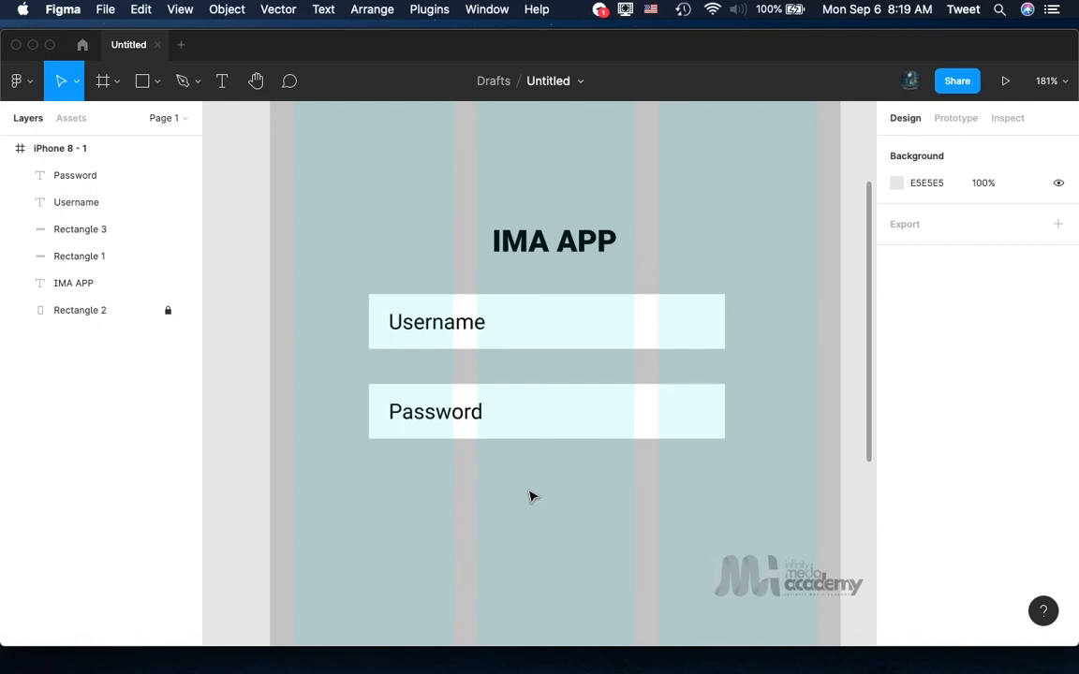
pyautogui.scroll(-5, 530, 497)
pyautogui.hscroll(-3, 530, 496)
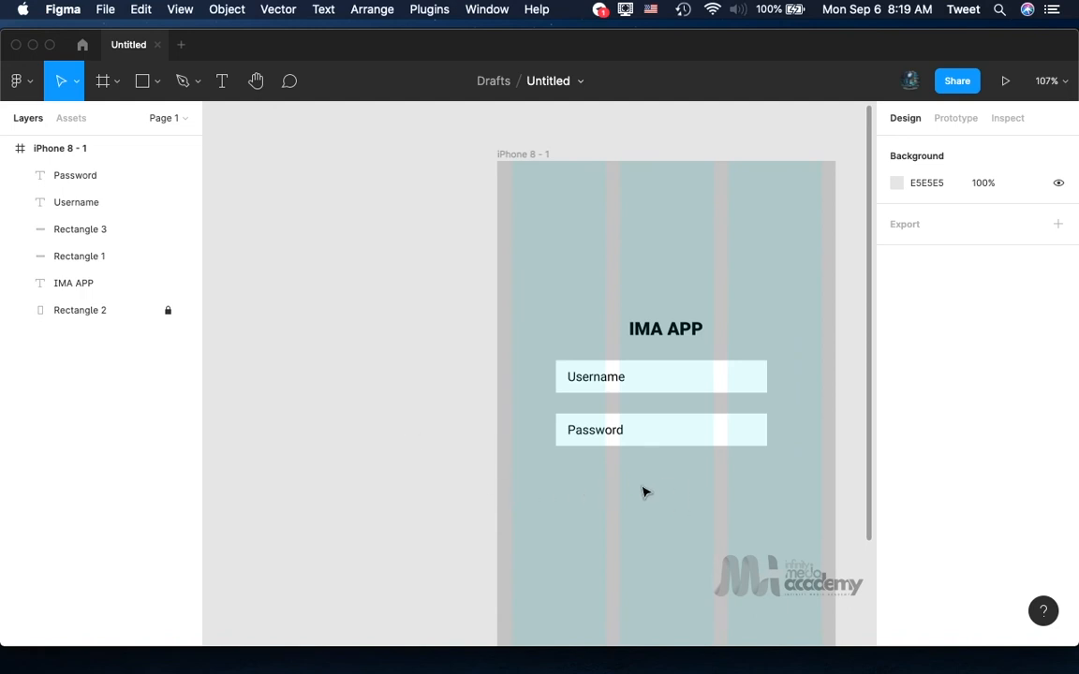
pyautogui.scroll(5, 648, 492)
pyautogui.hscroll(1, 644, 492)
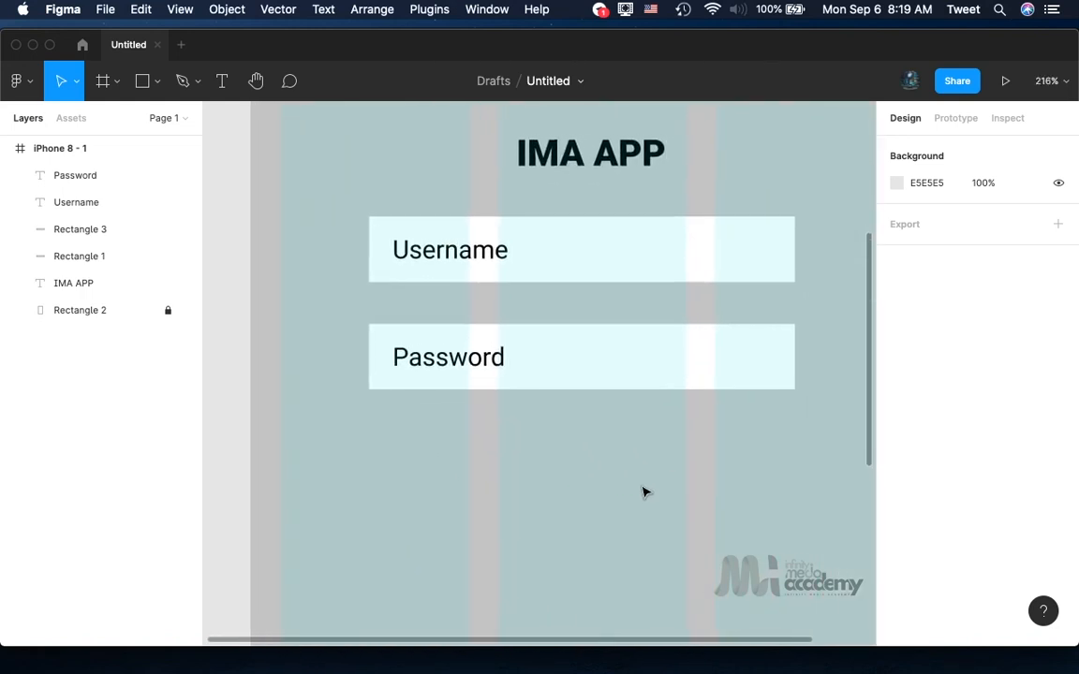
pyautogui.press('r')
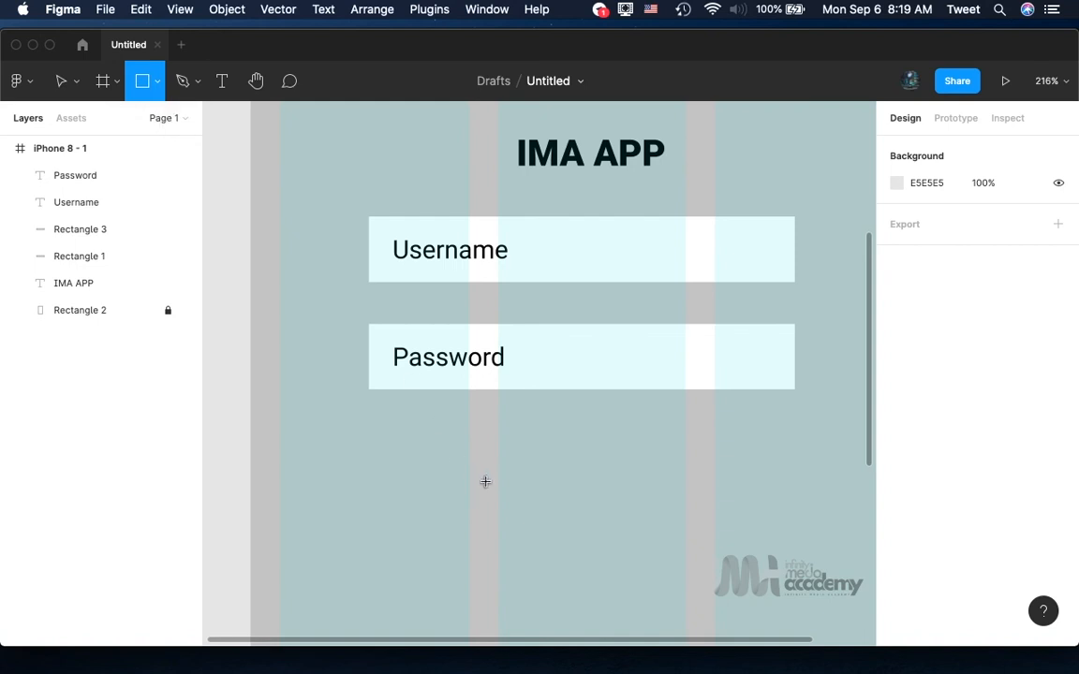
pyautogui.moveTo(477, 451)
pyautogui.mouseDown()
pyautogui.moveTo(519, 474)
pyautogui.moveTo(687, 501)
pyautogui.mouseUp()
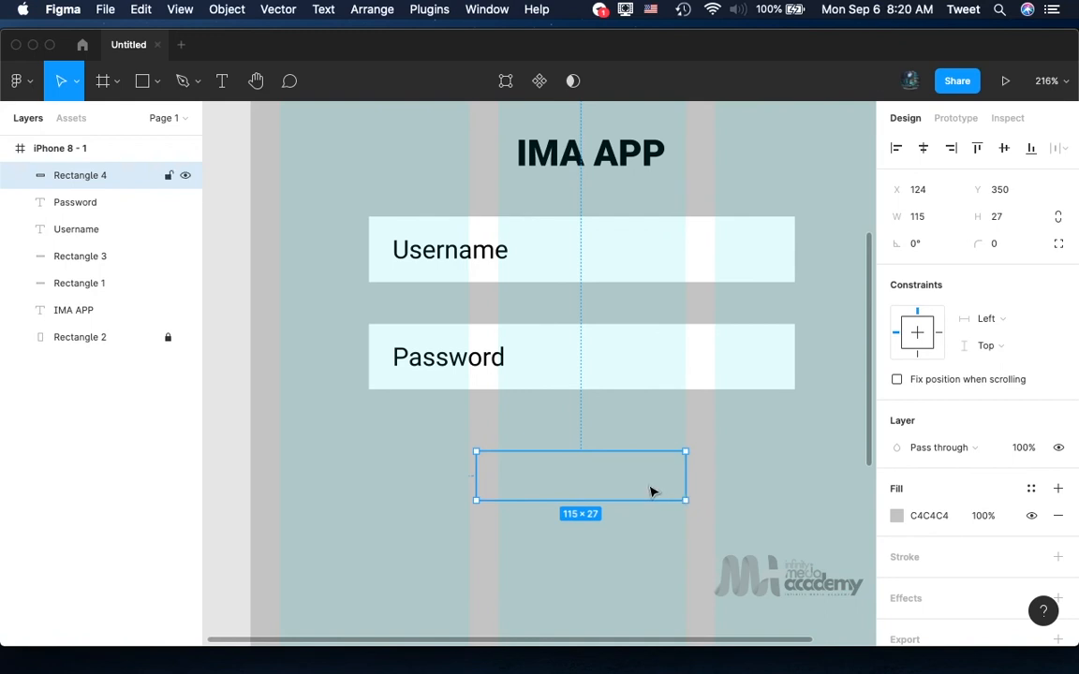
# Change the fill of the button rectangle to yellow D9DD0F.
pyautogui.click(896, 516)
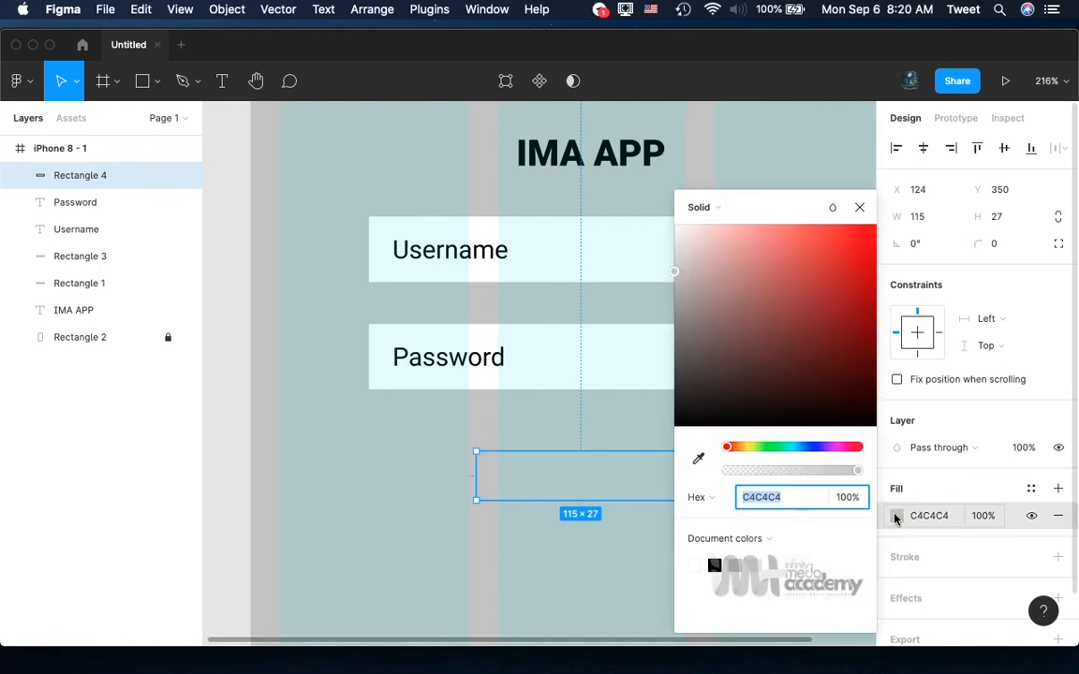
pyautogui.click(749, 449)
pyautogui.click(862, 254)
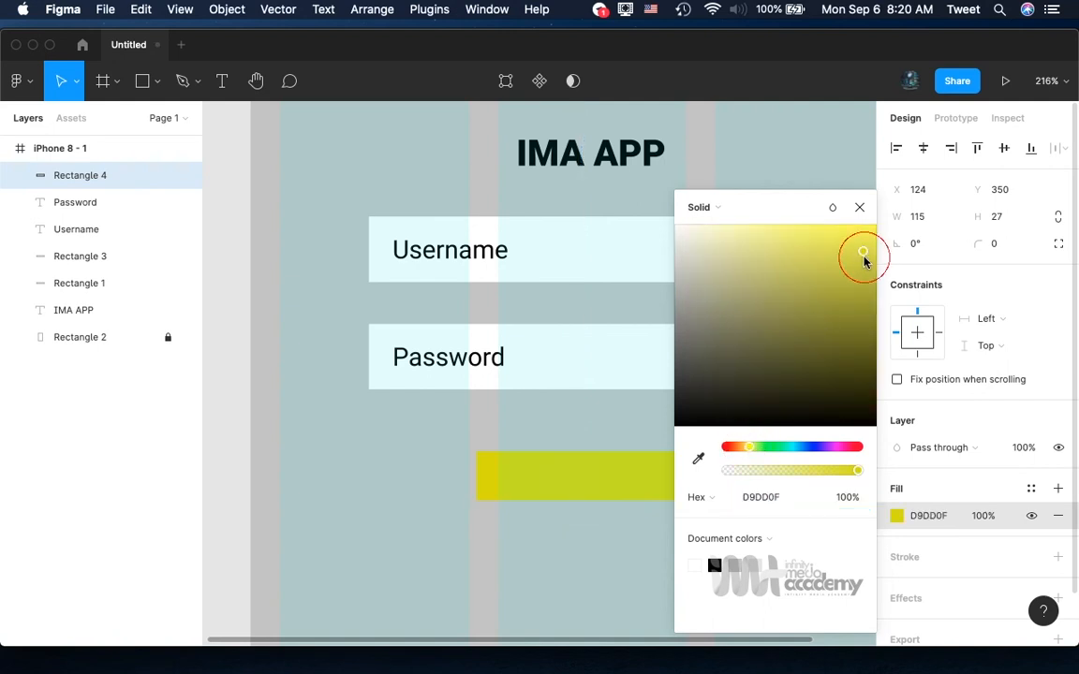
pyautogui.click(628, 483)
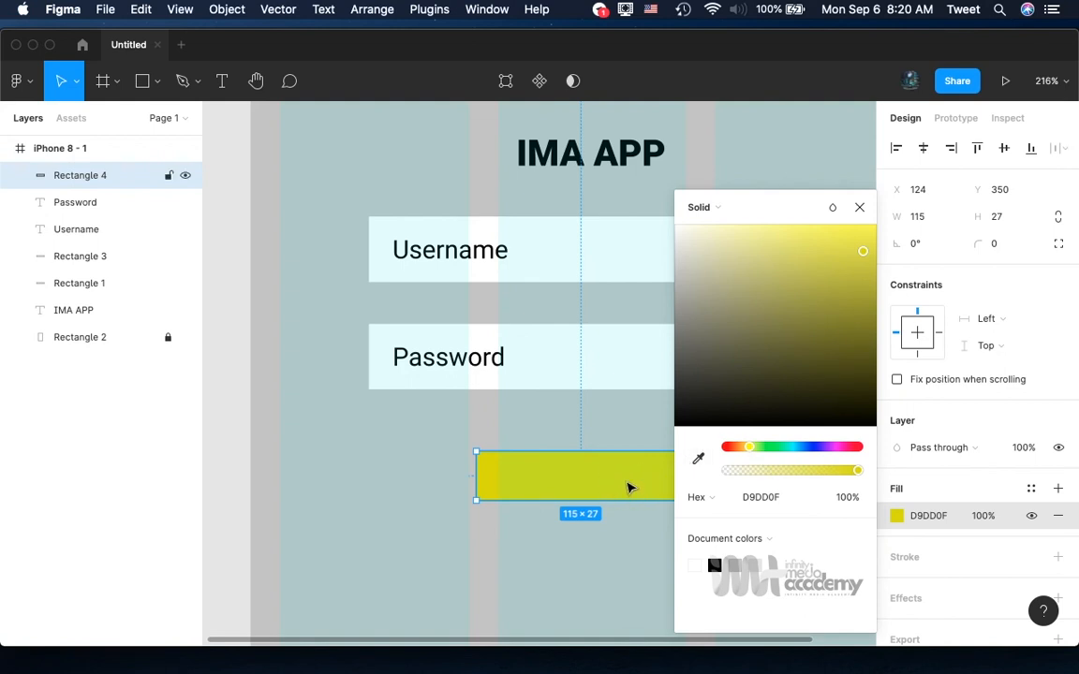
pyautogui.click(858, 207)
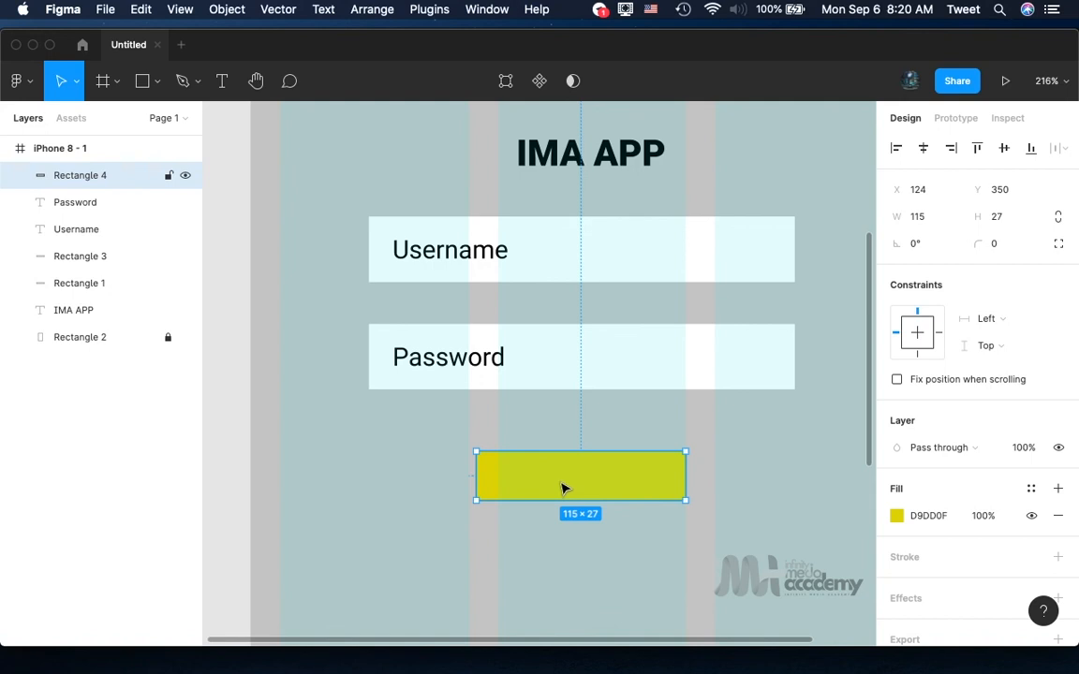
# Add the text "Sign In" on the yellow button rectangle below the Password field.
pyautogui.click(222, 88)
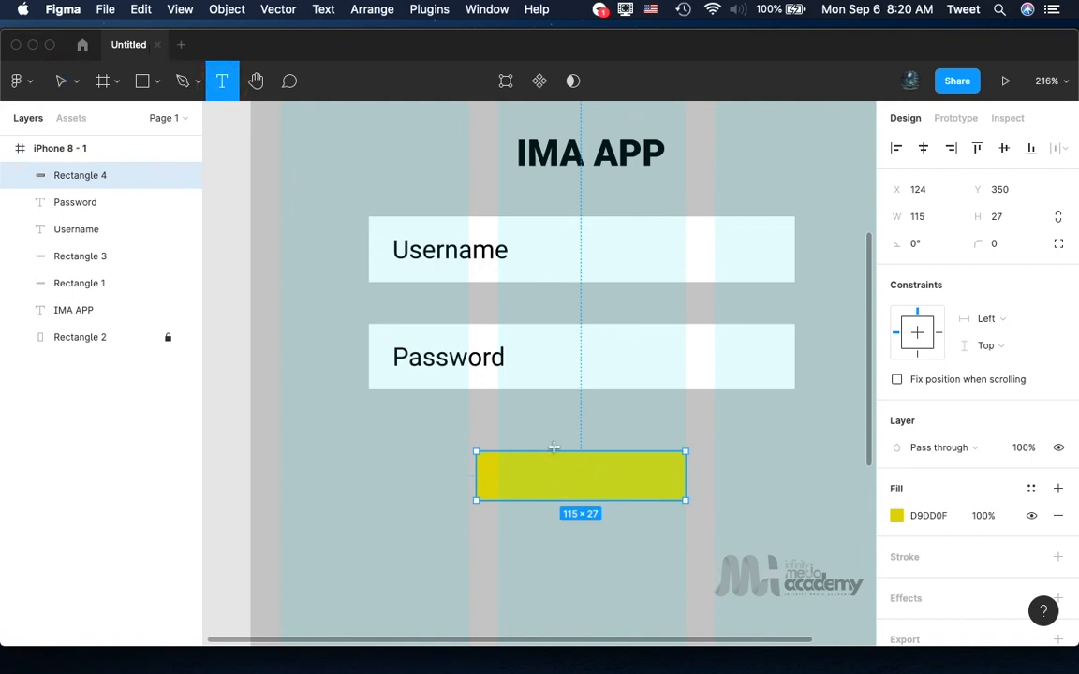
pyautogui.click(566, 482)
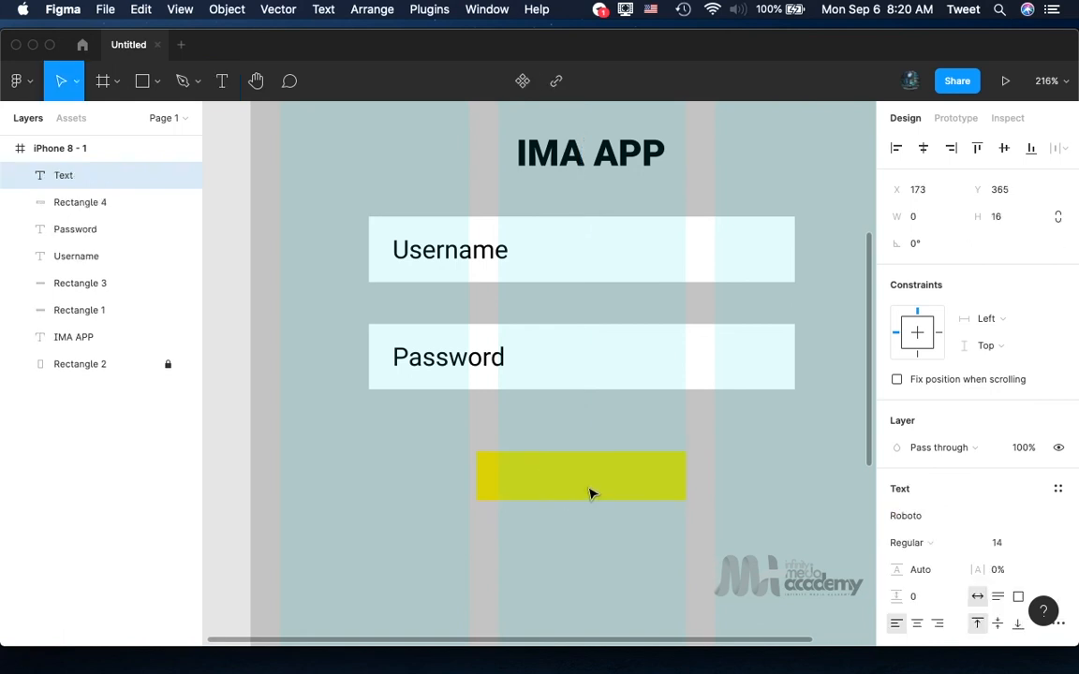
pyautogui.write('Sig')
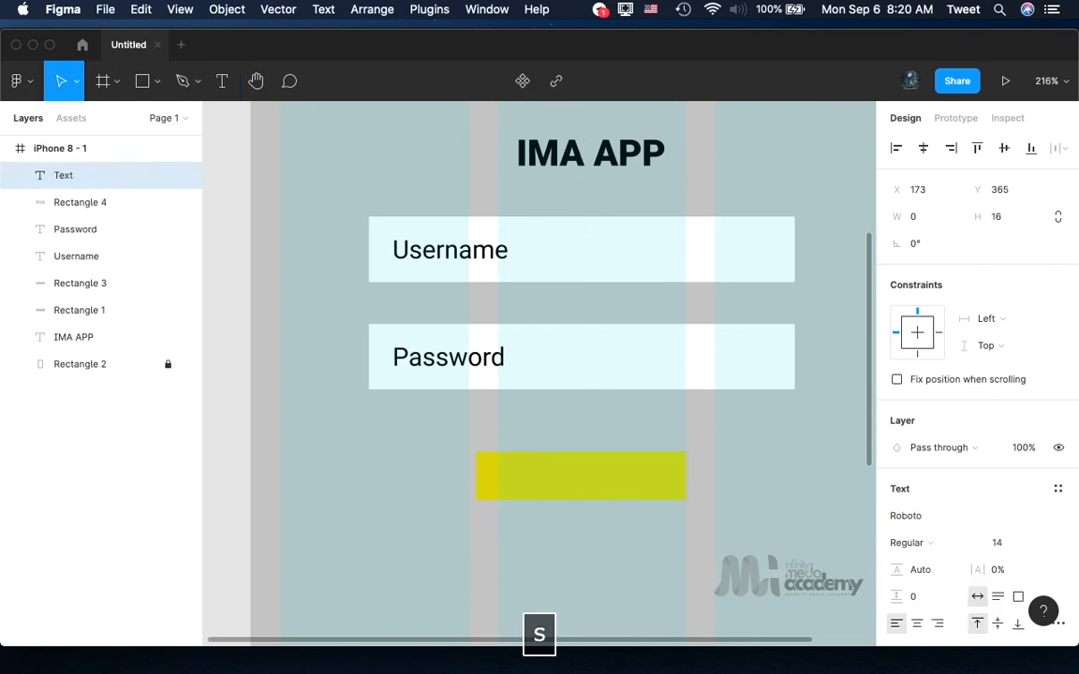
pyautogui.write('n ')
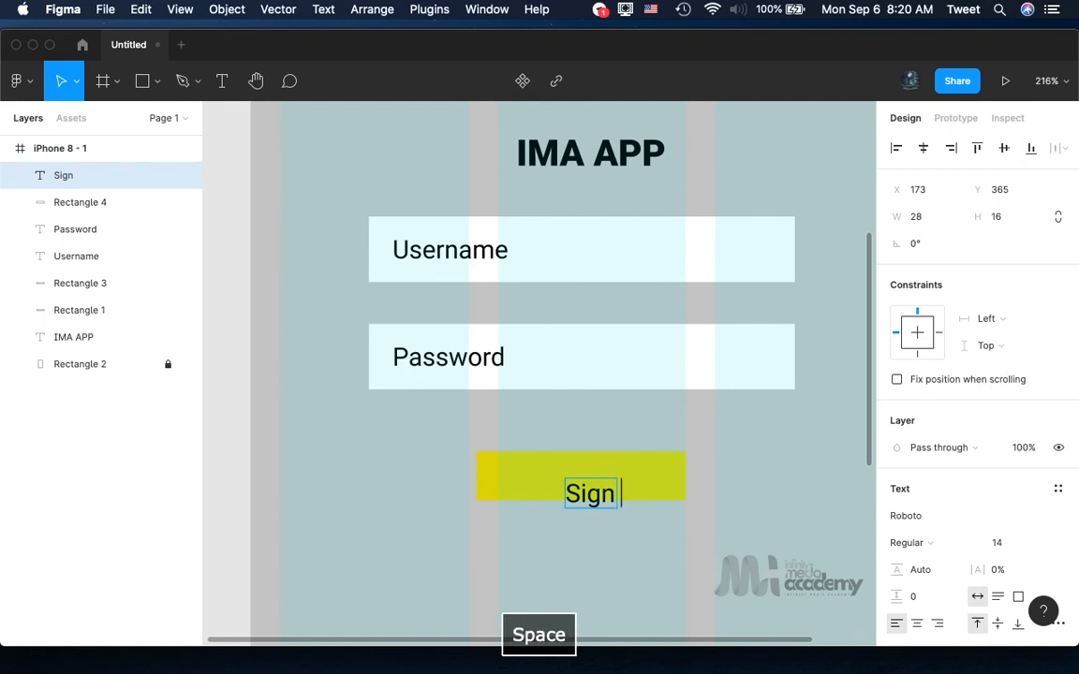
pyautogui.write('In')
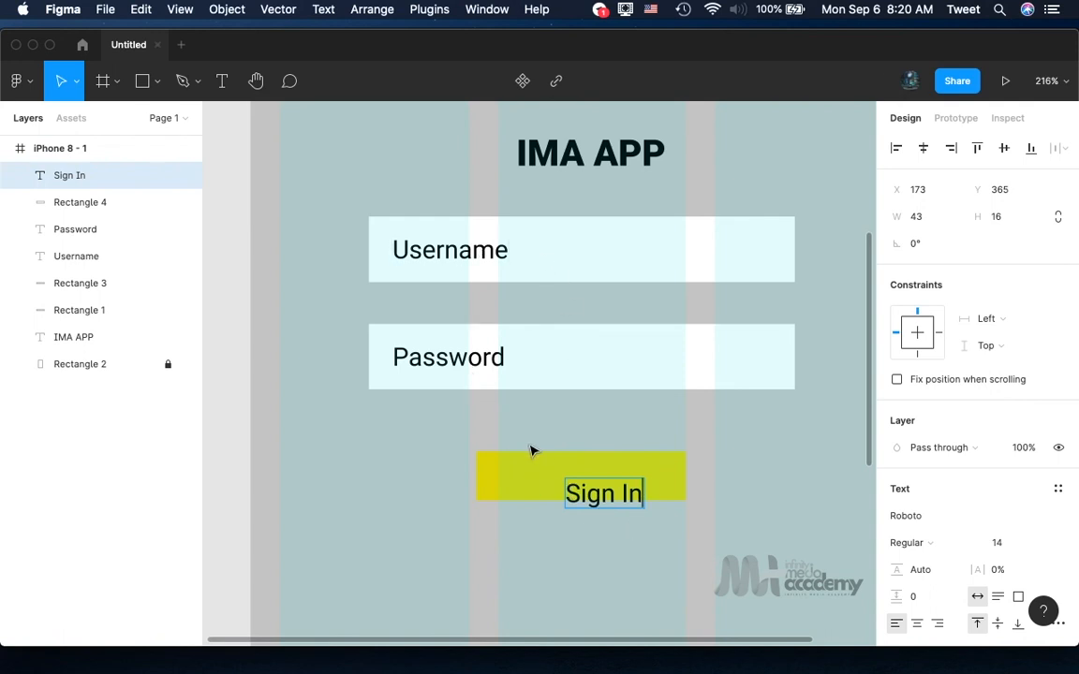
pyautogui.press('Escape')
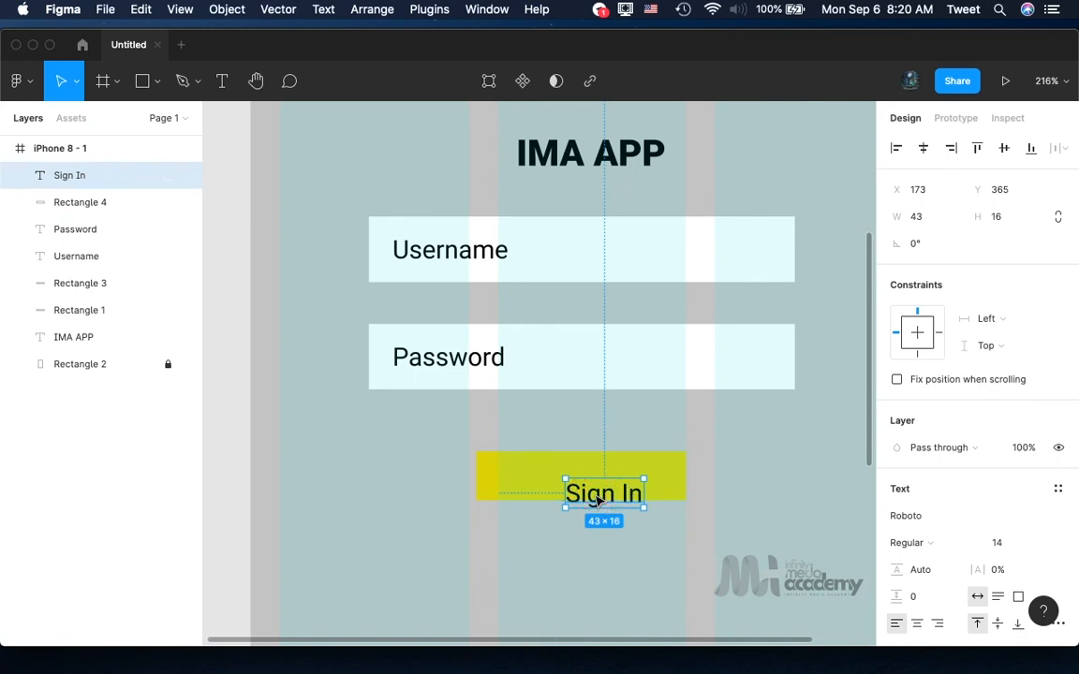
# Move the Sign In text so it sits centred within the yellow button rectangle.
pyautogui.moveTo(597, 499); pyautogui.dragTo(577, 480)
pyautogui.keyDown('shift'); pyautogui.click(578, 479); pyautogui.keyUp('shift')
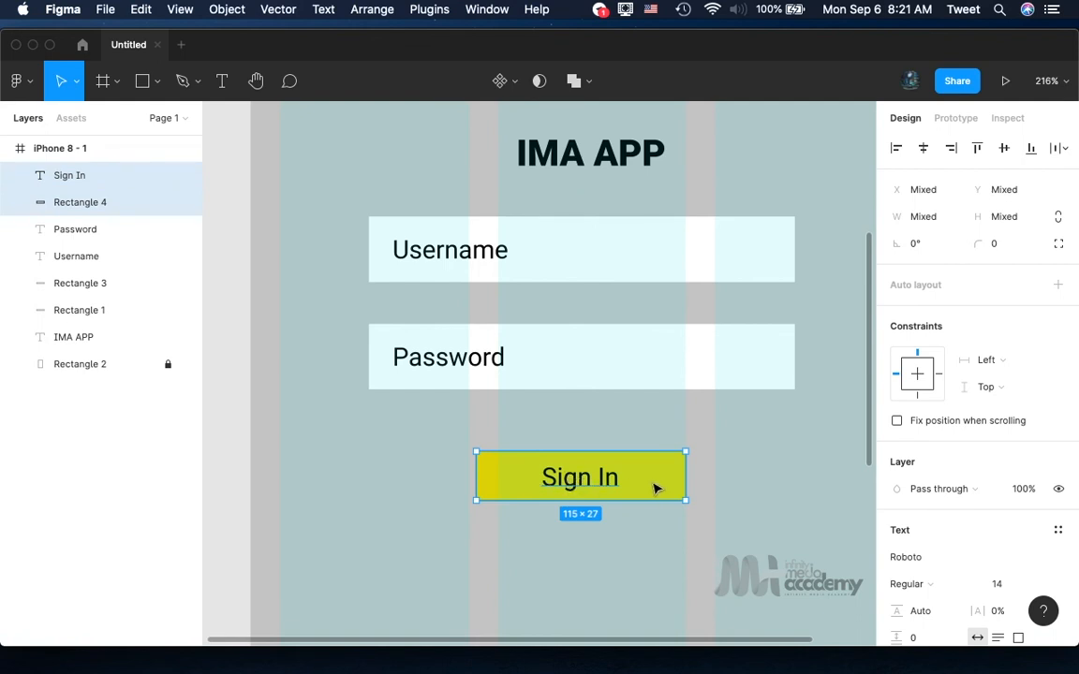
pyautogui.click(653, 545)
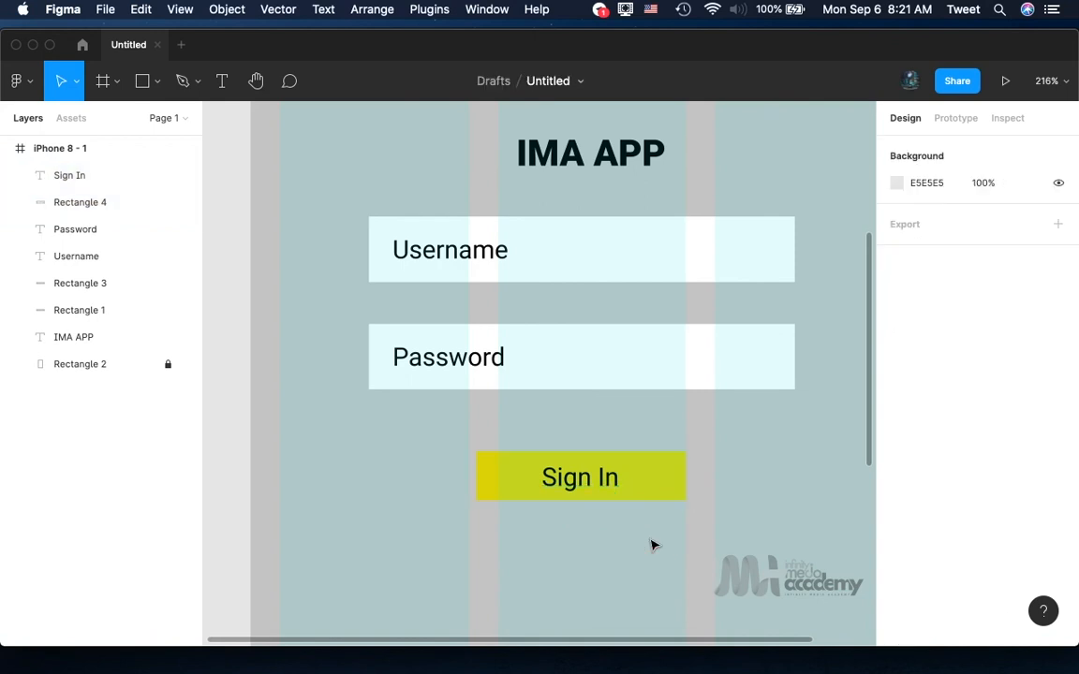
# Unlock the full-size background rectangle and change its fill type to a linear gradient.
pyautogui.scroll(-5, 653, 545)
pyautogui.scroll(4, 653, 545)
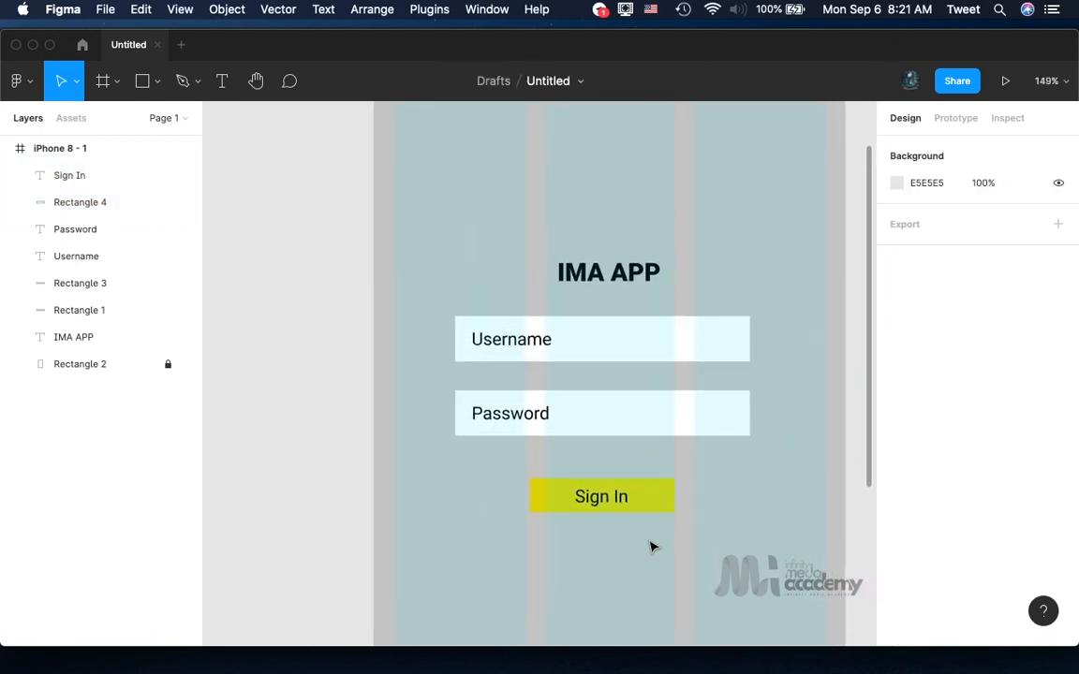
pyautogui.scroll(-2, 652, 547)
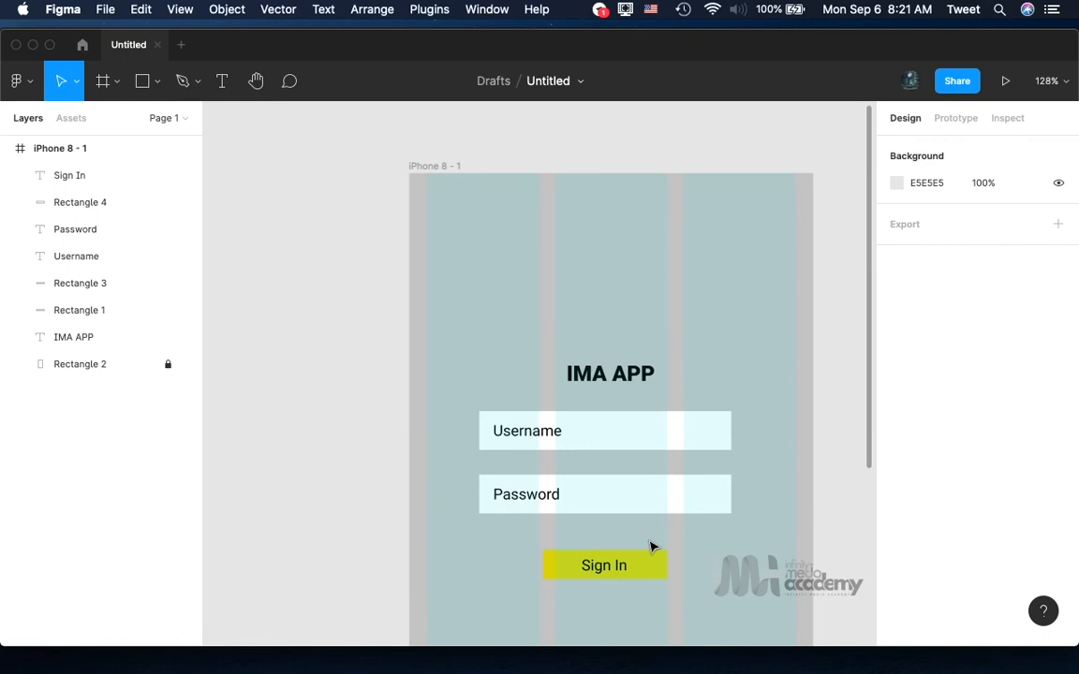
pyautogui.scroll(-3, 653, 546)
pyautogui.hscroll(1, 652, 547)
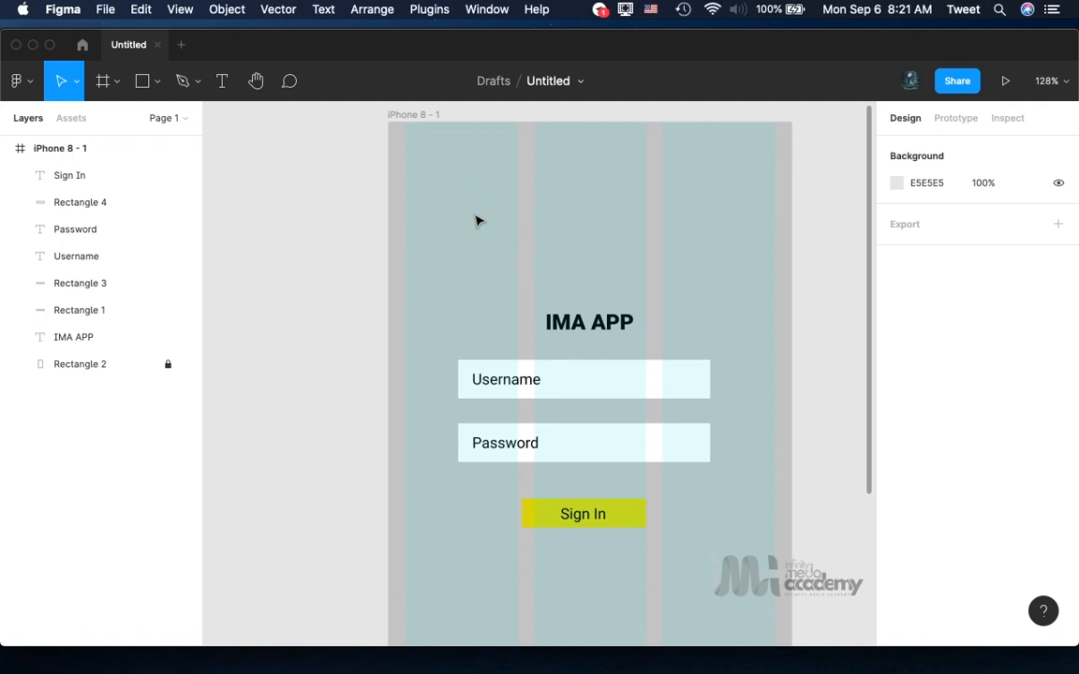
pyautogui.click(168, 365)
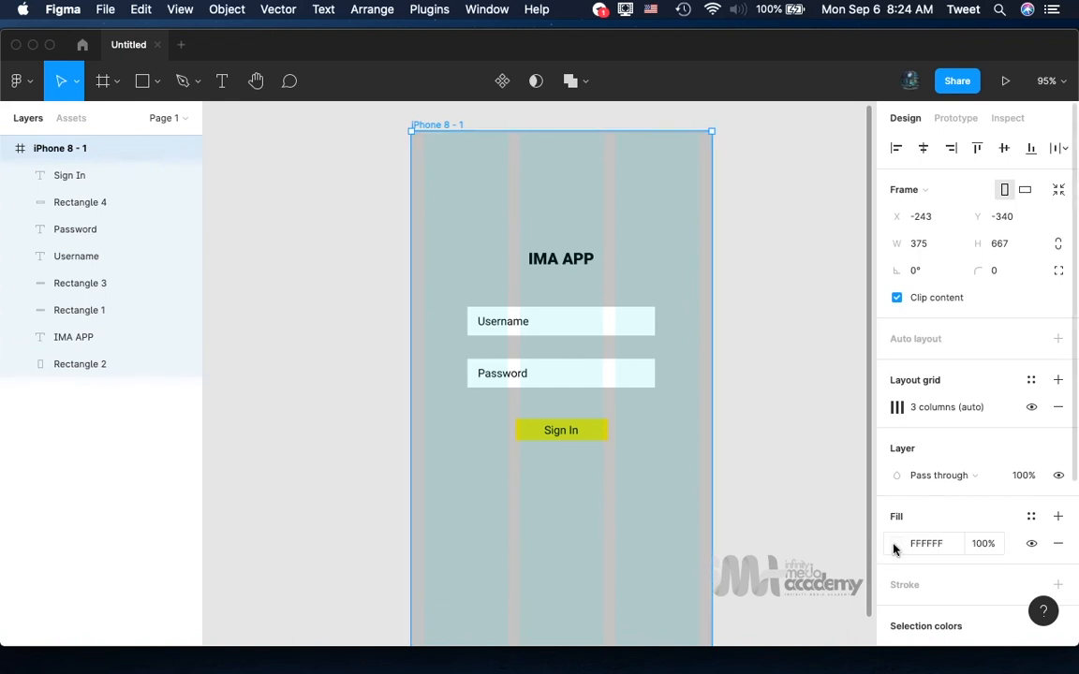
pyautogui.click(103, 365)
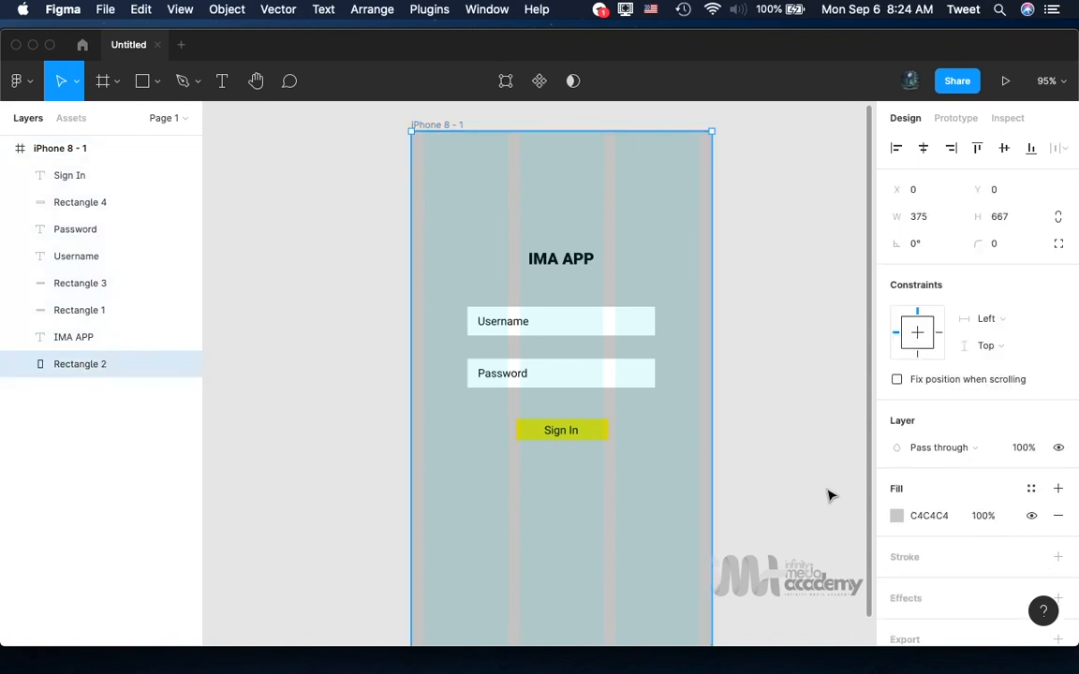
pyautogui.click(897, 516)
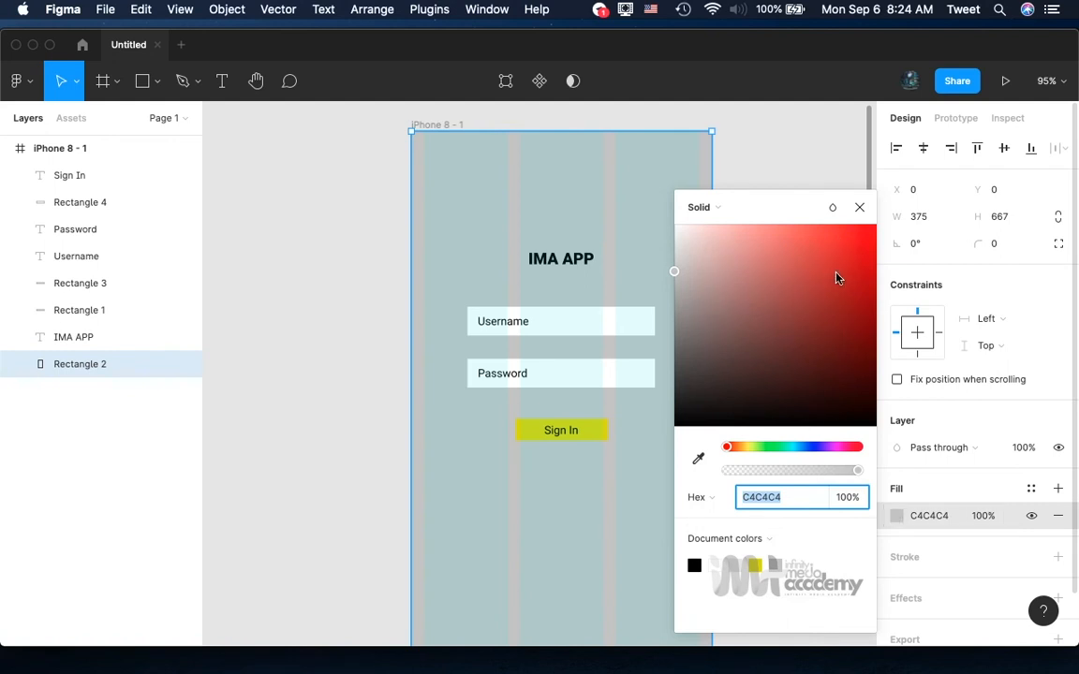
pyautogui.click(752, 209)
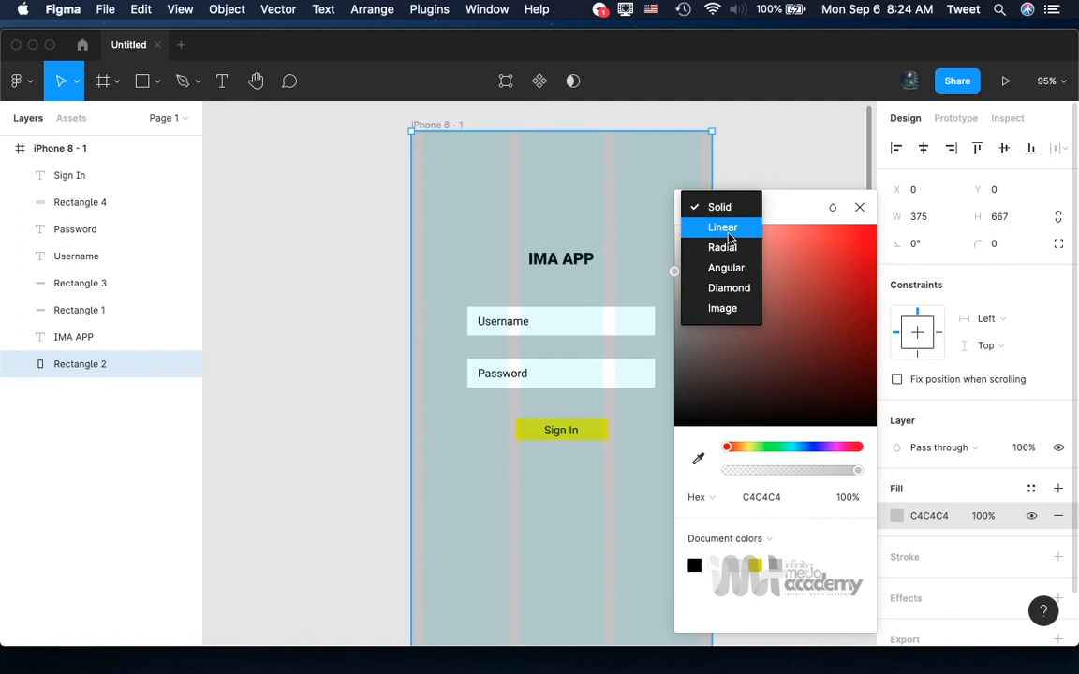
pyautogui.click(723, 230)
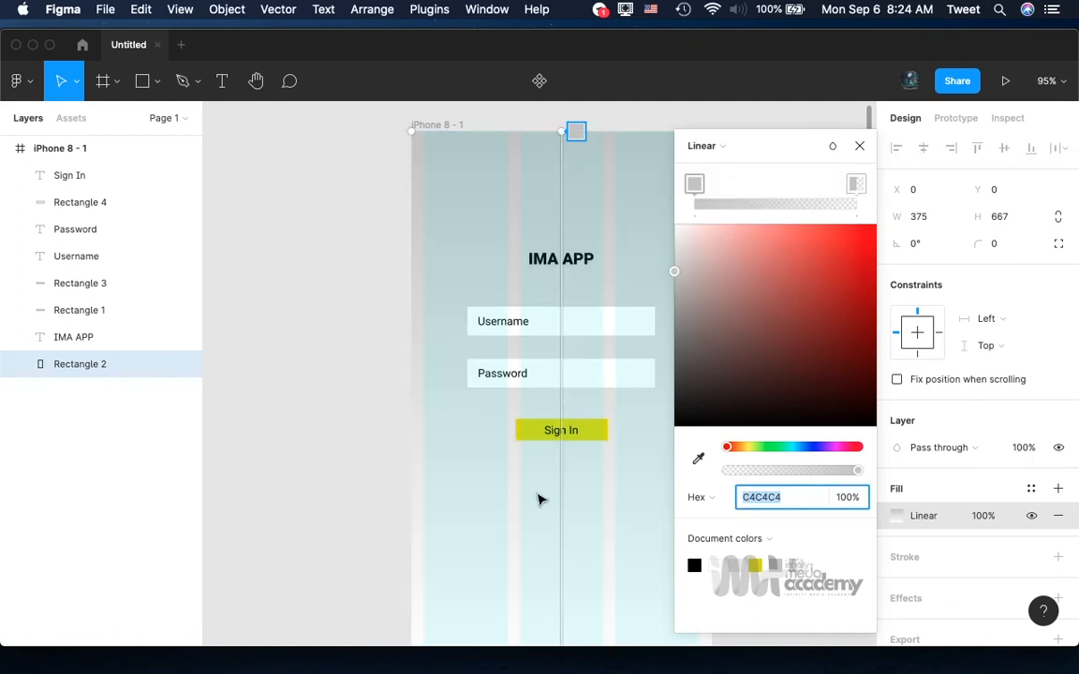
# Set the upper colour stop of the background's linear gradient to blue 1033ED.
pyautogui.scroll(-3, 539, 498)
pyautogui.scroll(3, 498, 483)
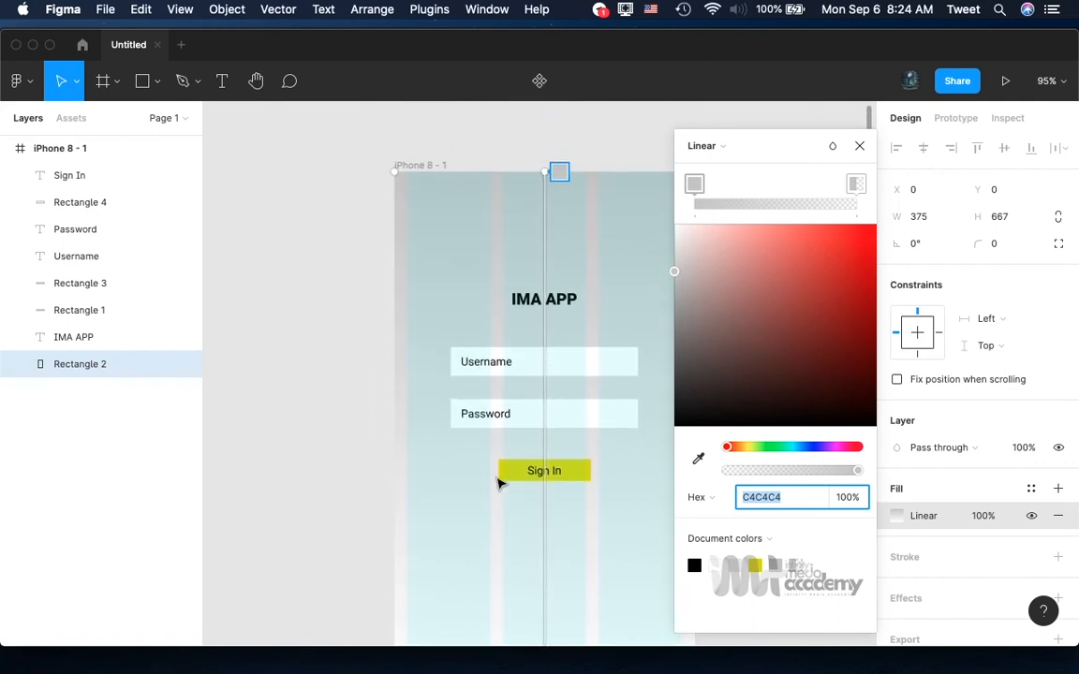
pyautogui.scroll(-1, 499, 481)
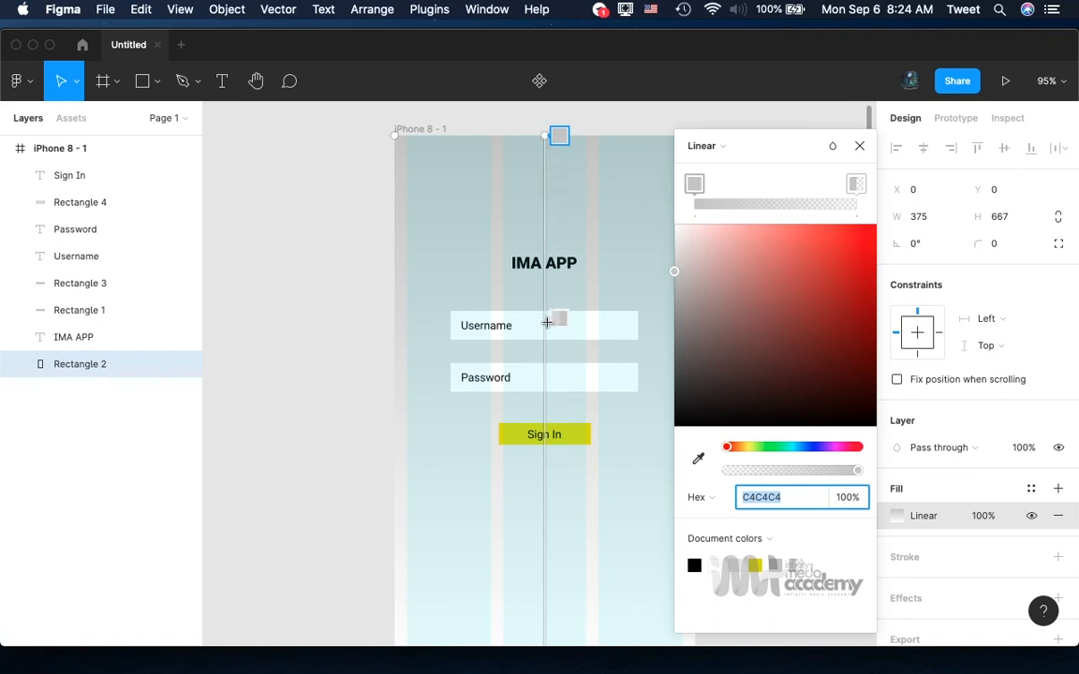
pyautogui.scroll(-5, 552, 320)
pyautogui.scroll(8, 546, 324)
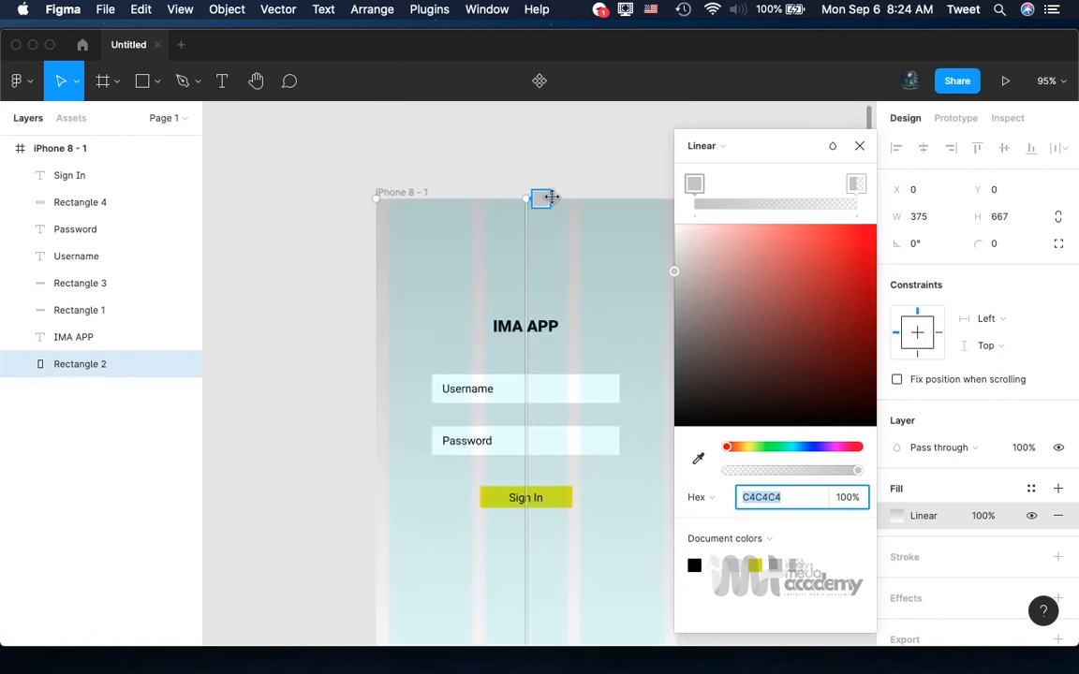
pyautogui.scroll(-10, 540, 235)
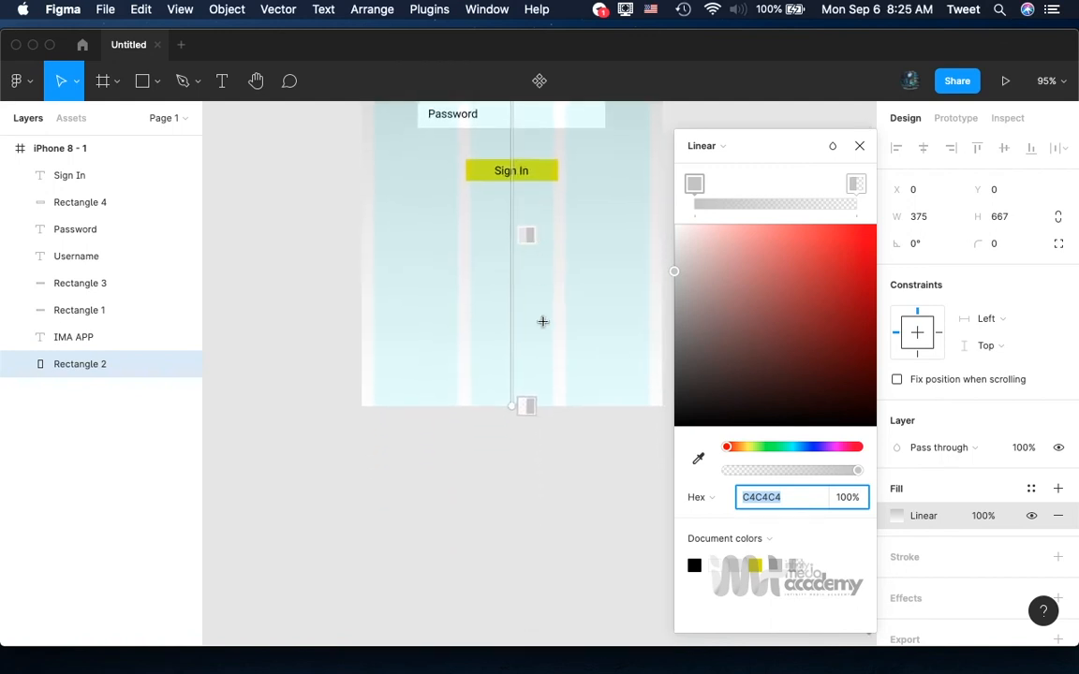
pyautogui.scroll(8, 534, 375)
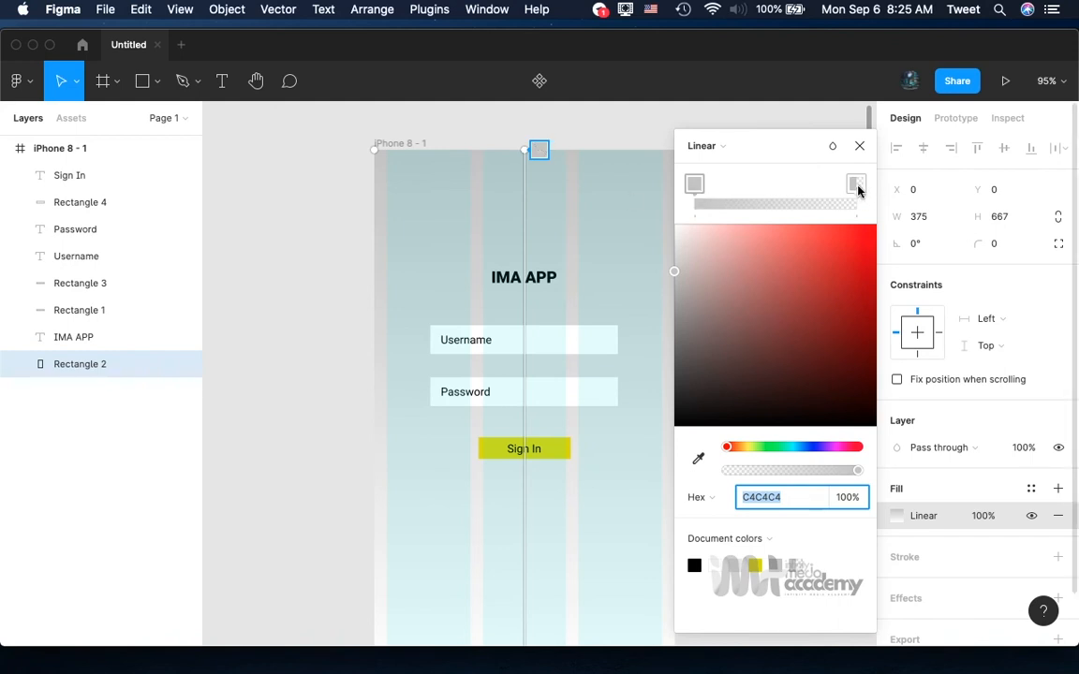
pyautogui.click(694, 186)
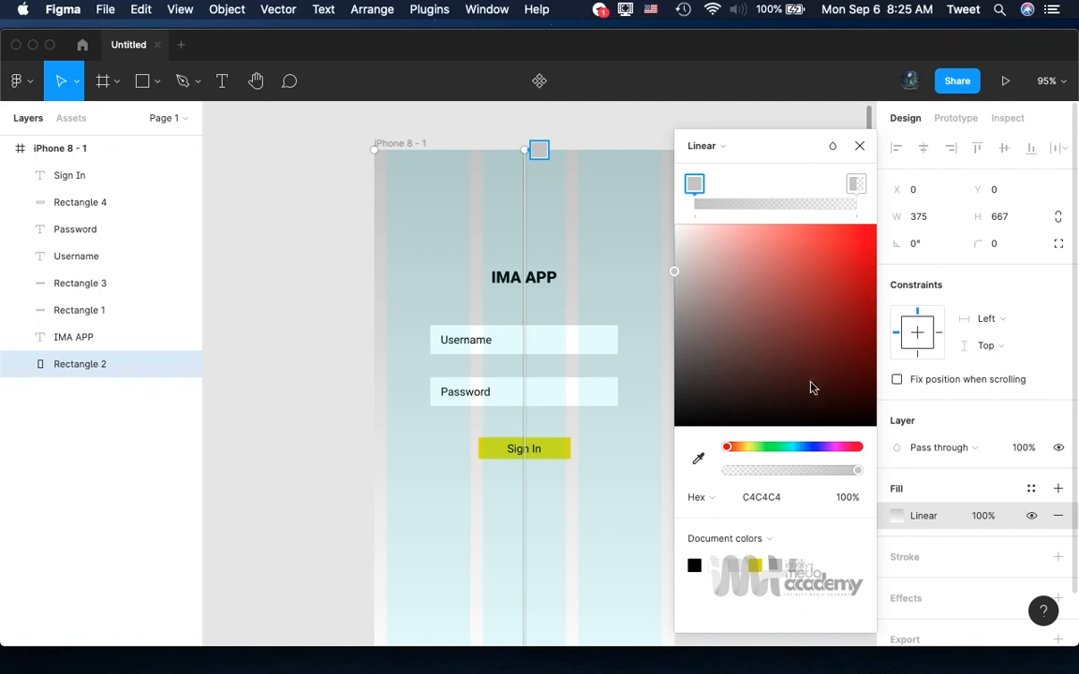
pyautogui.click(813, 449)
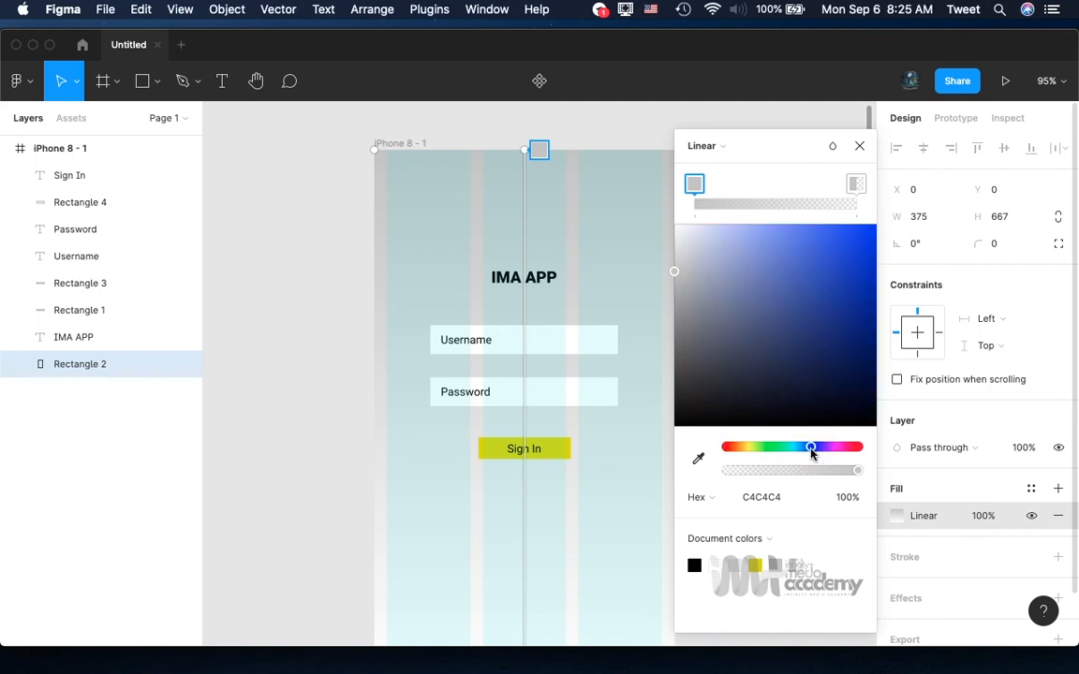
pyautogui.click(862, 243)
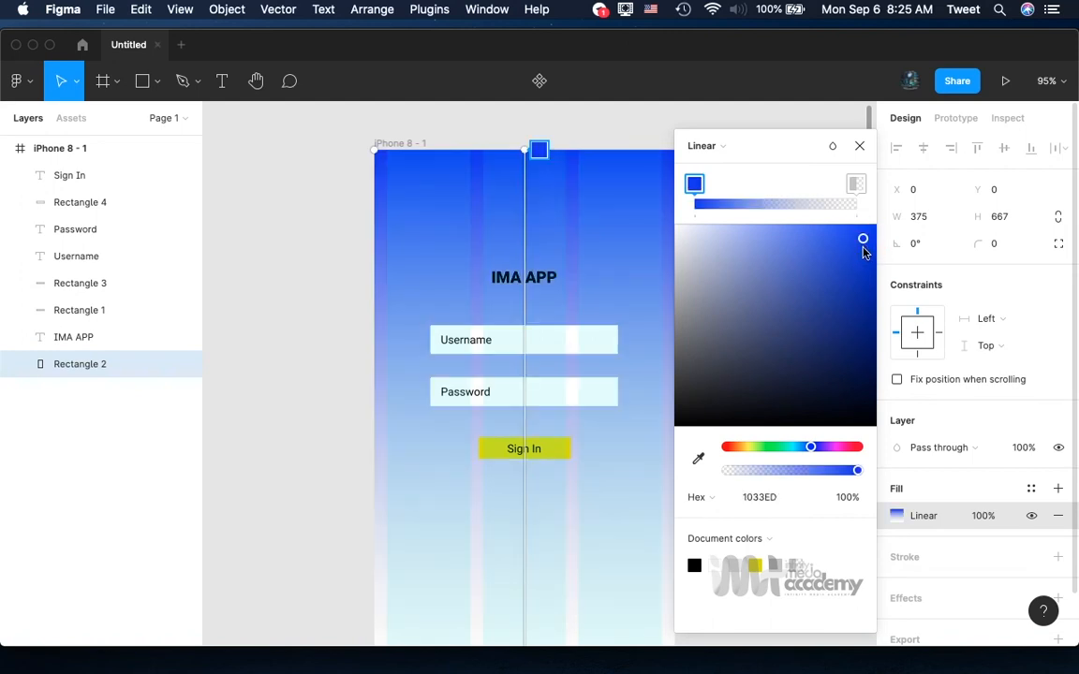
# Set the lower colour stop of the background gradient to magenta C907DA.
pyautogui.click(855, 185)
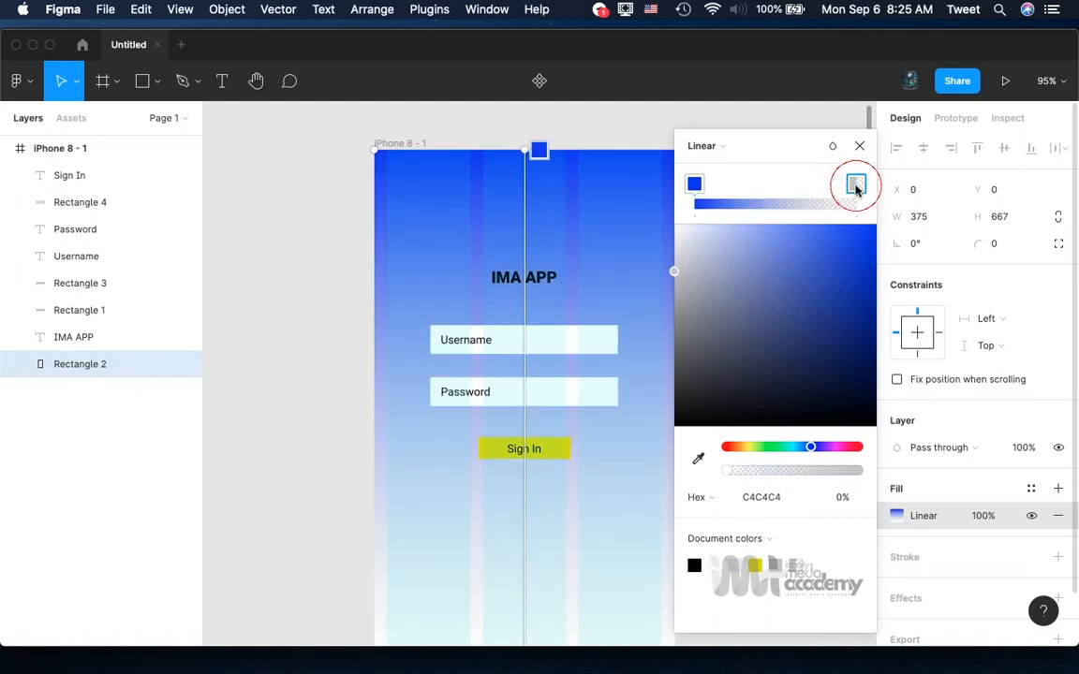
pyautogui.click(834, 449)
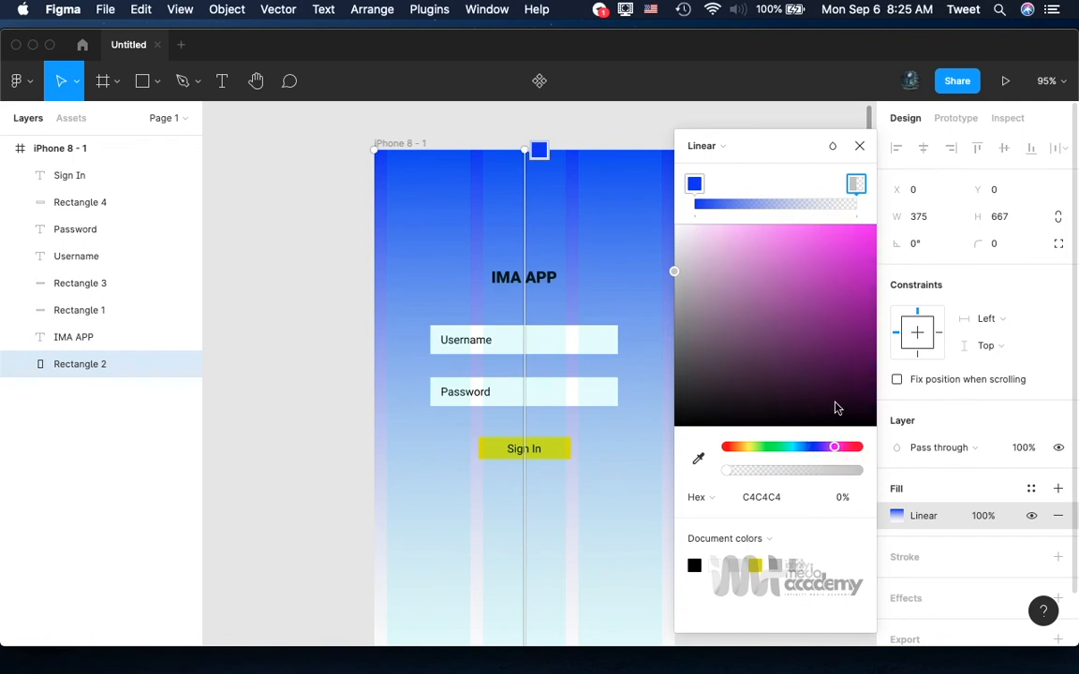
pyautogui.click(867, 297)
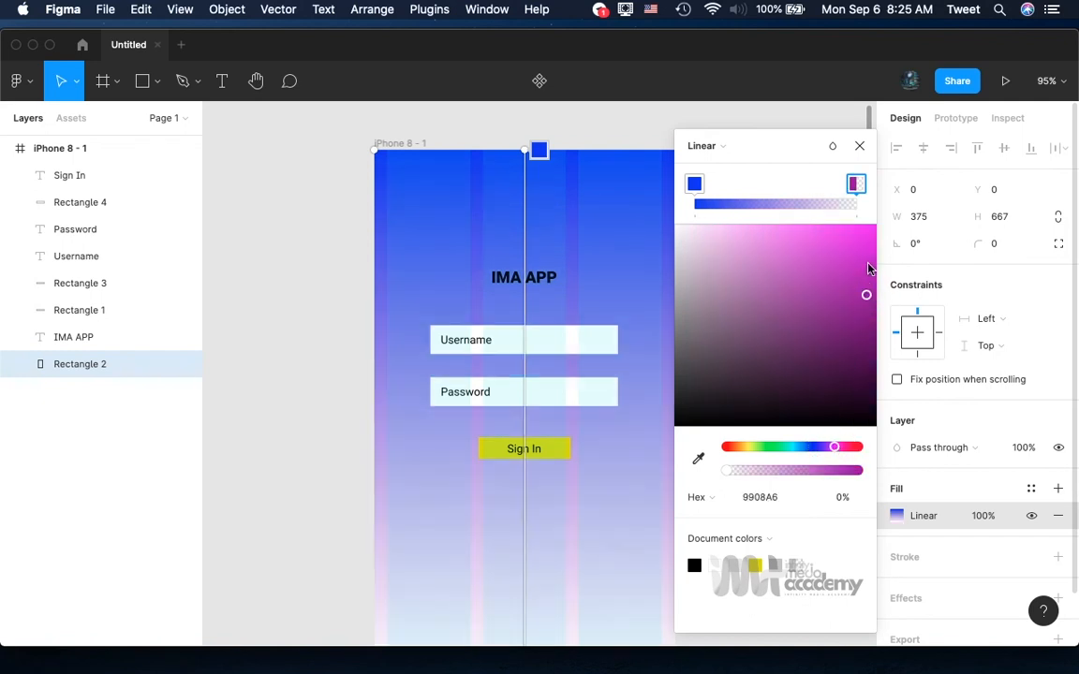
pyautogui.click(869, 257)
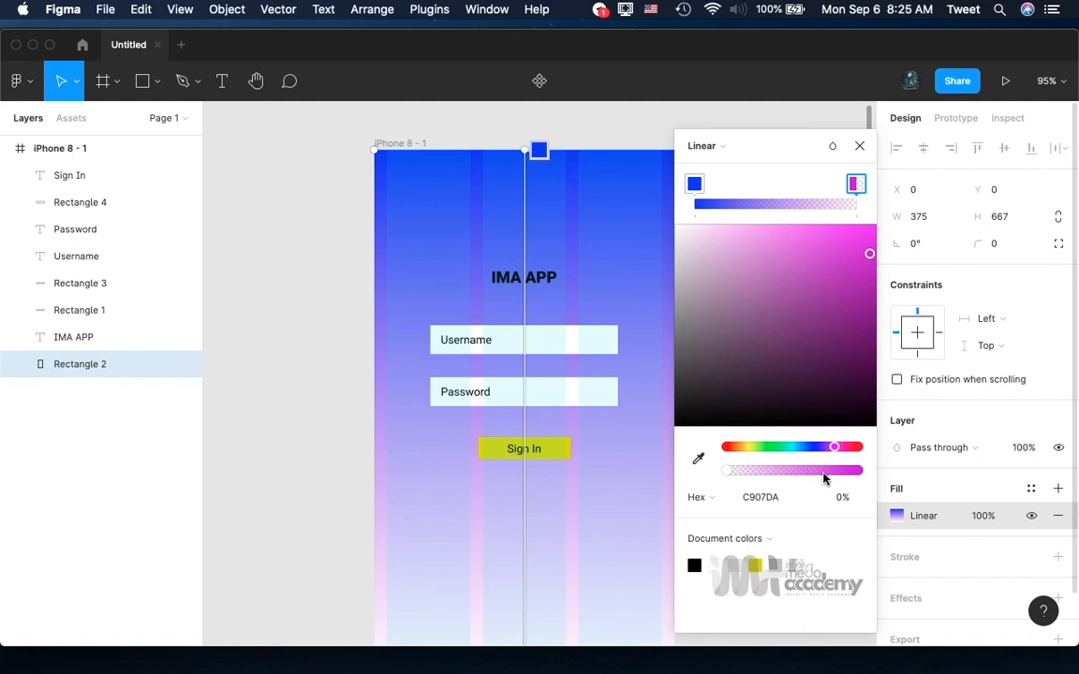
# Set the opacity of the background gradient's lower magenta colour stop to 100%.
pyautogui.scroll(-5, 631, 548)
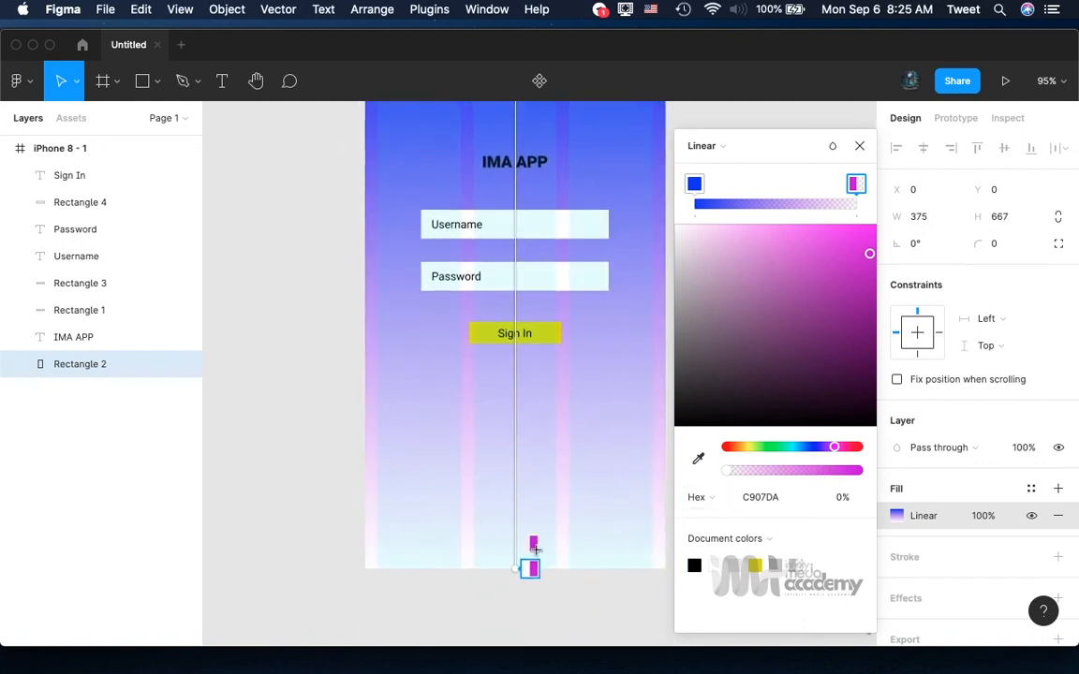
pyautogui.moveTo(535, 549); pyautogui.dragTo(529, 573)
pyautogui.scroll(5, 530, 573)
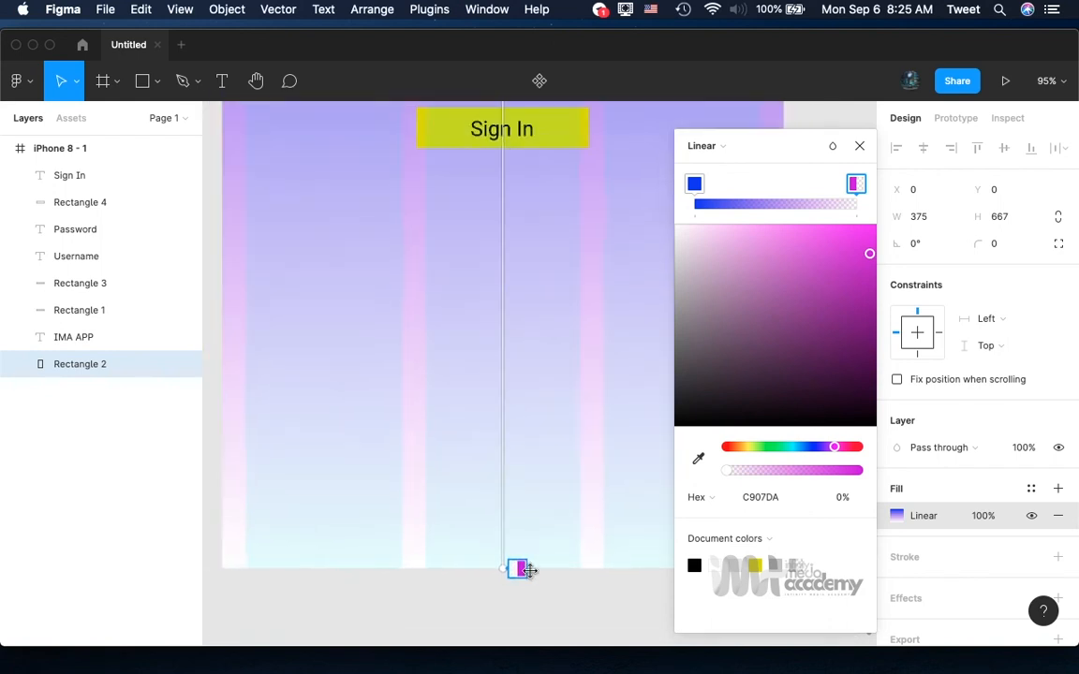
pyautogui.scroll(-3, 530, 570)
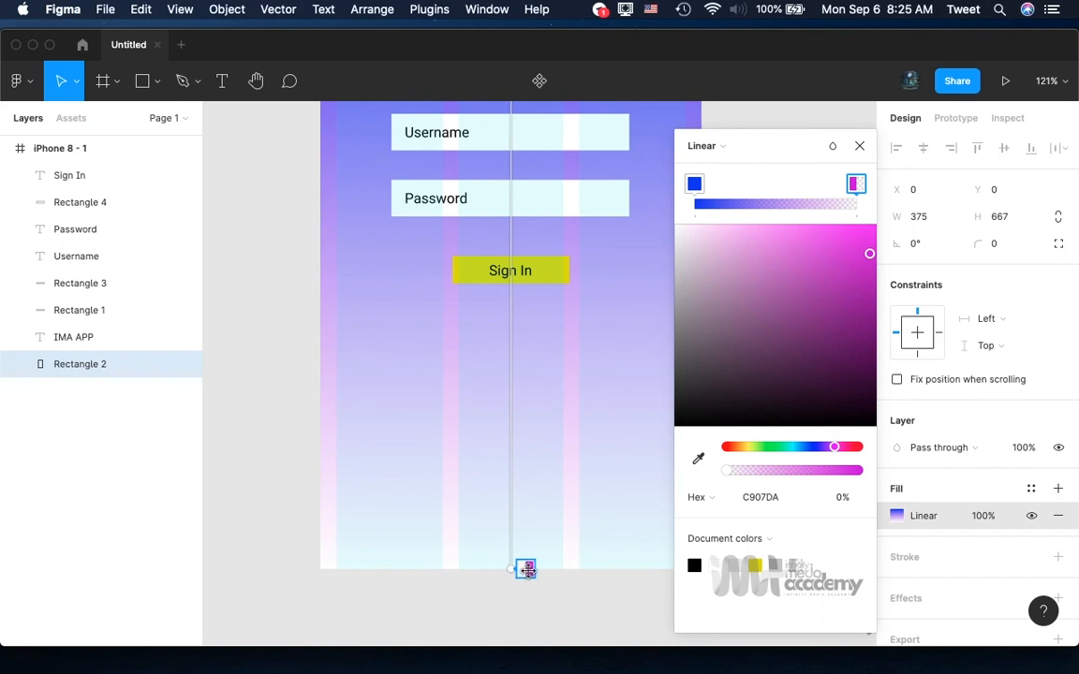
pyautogui.scroll(3, 532, 499)
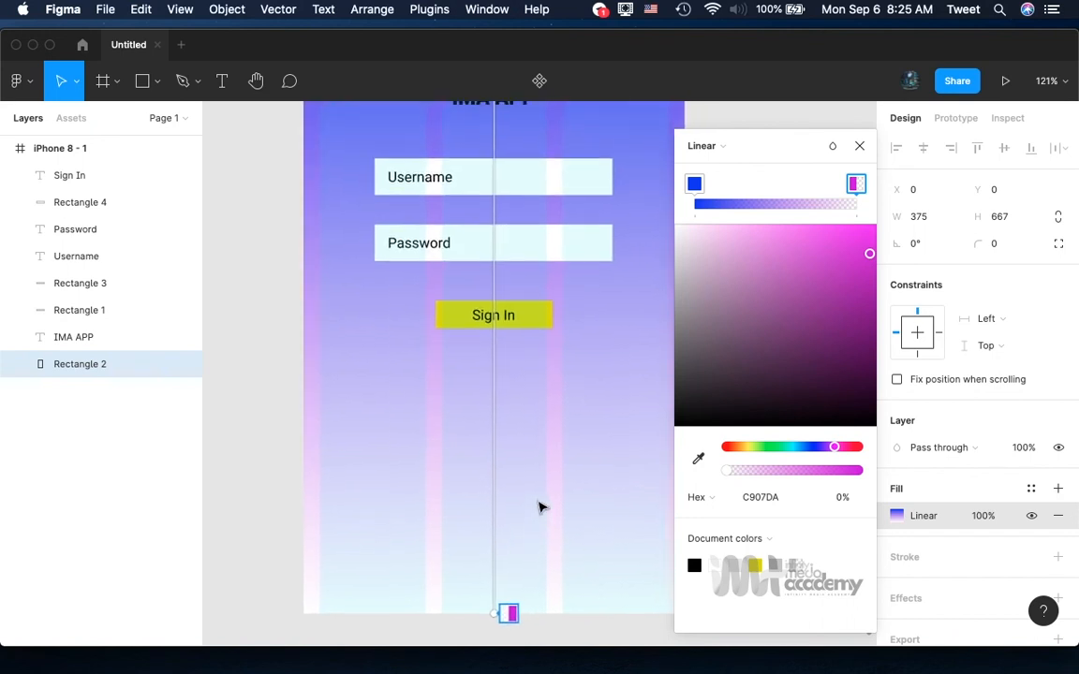
pyautogui.scroll(1, 541, 507)
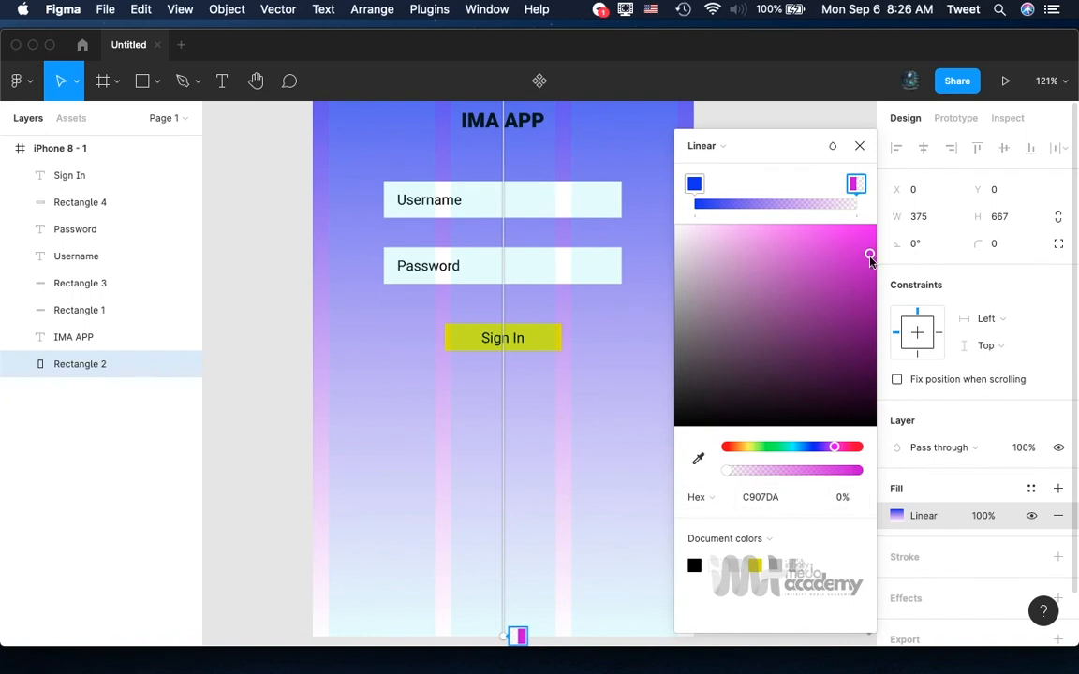
pyautogui.hotkey('shift', '0')
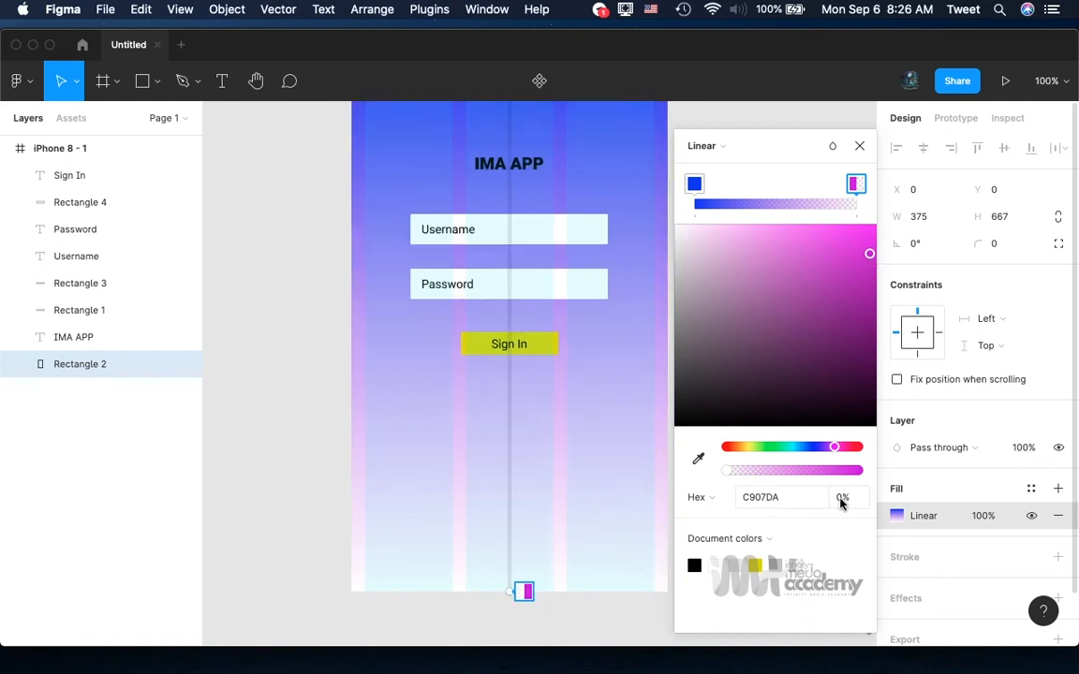
pyautogui.click(840, 501)
pyautogui.write('100')
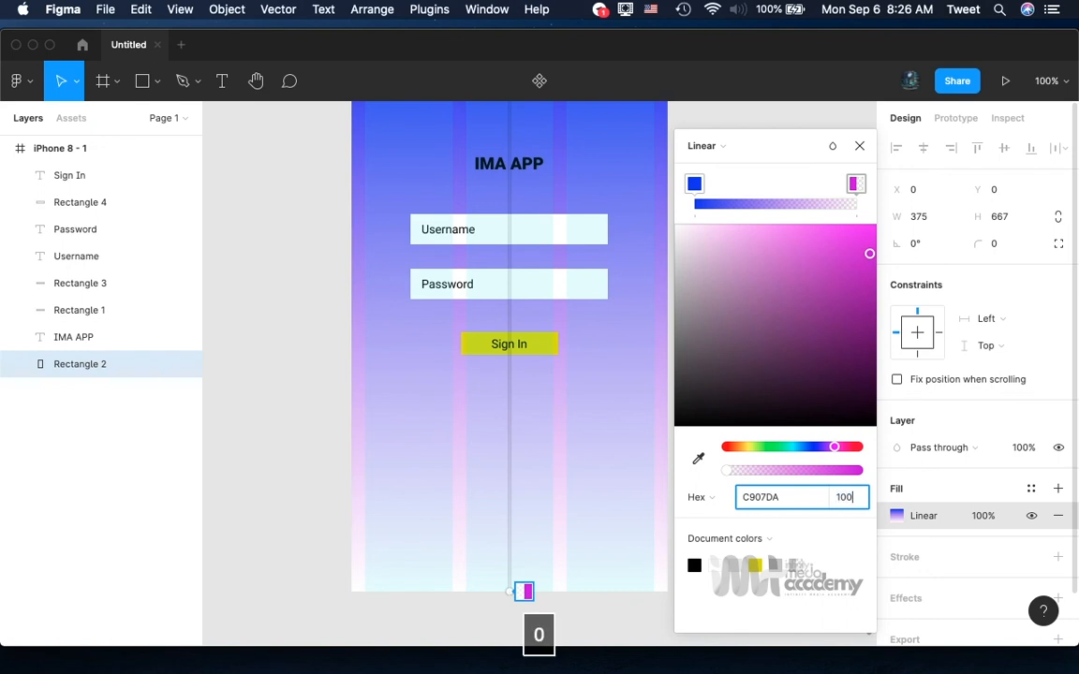
pyautogui.press('Return')
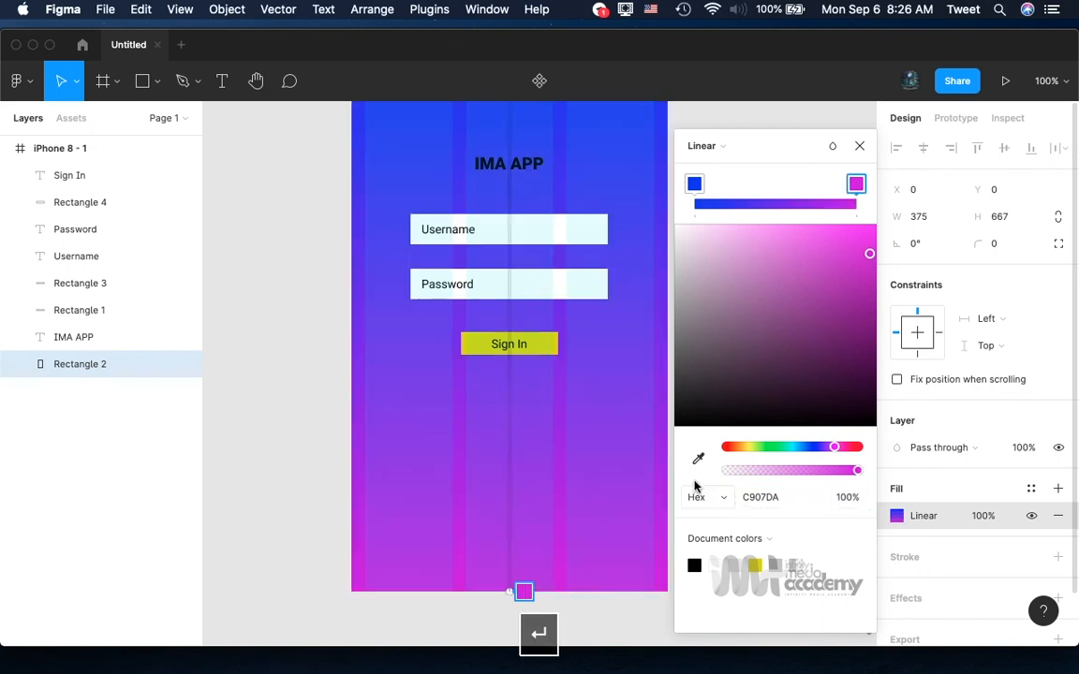
pyautogui.scroll(2, 598, 458)
pyautogui.scroll(-1, 597, 461)
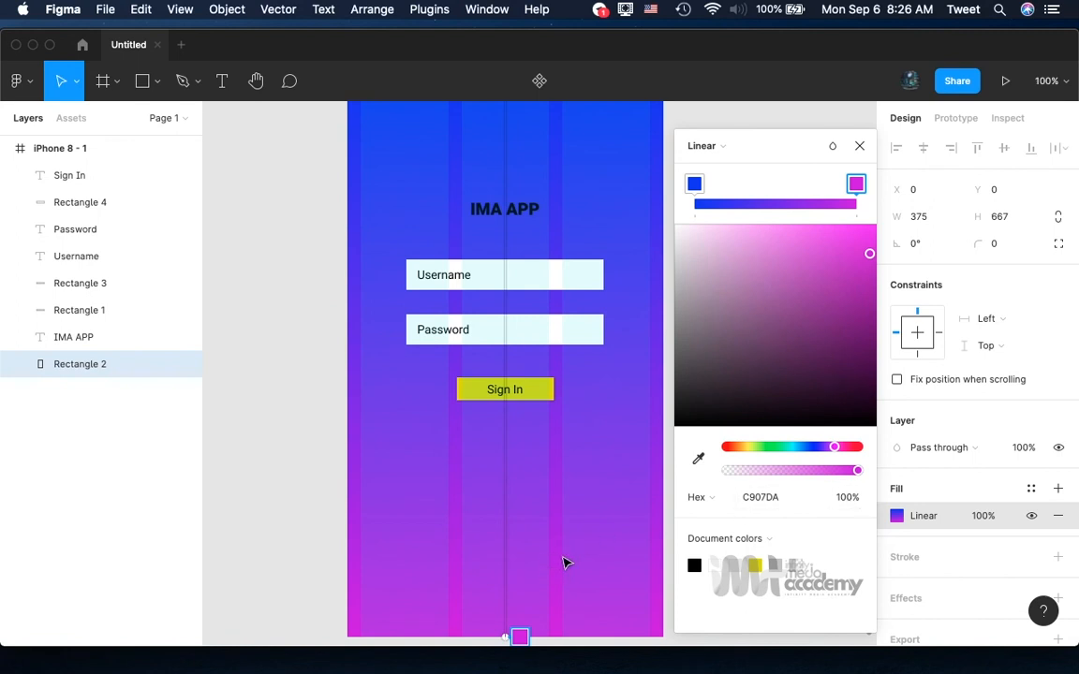
pyautogui.scroll(3, 563, 563)
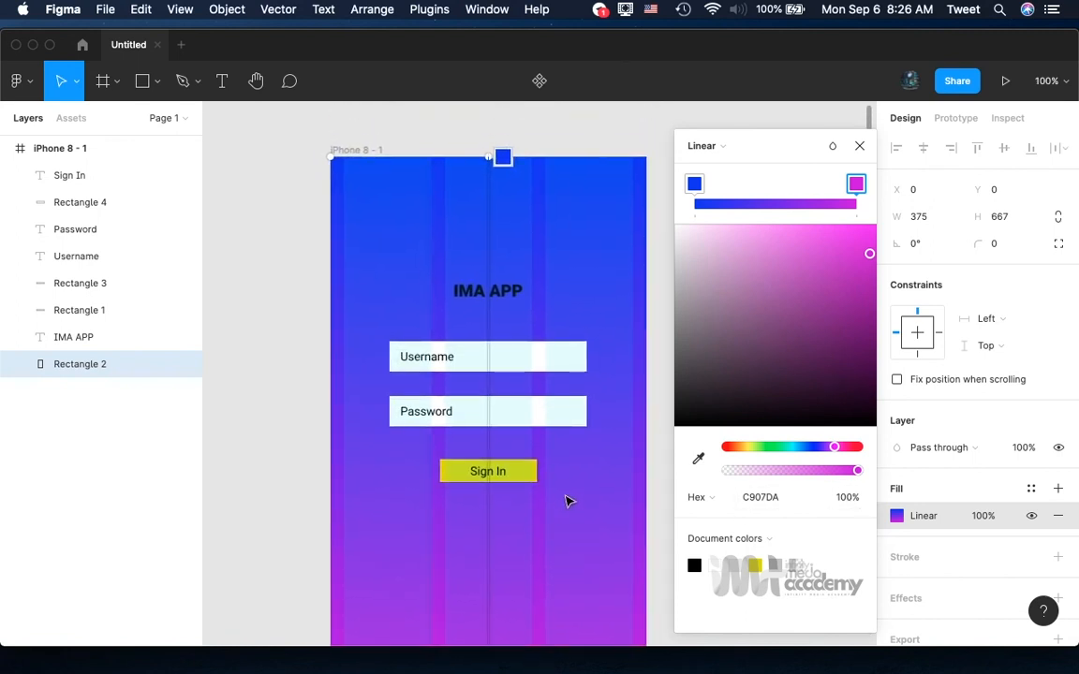
pyautogui.click(861, 150)
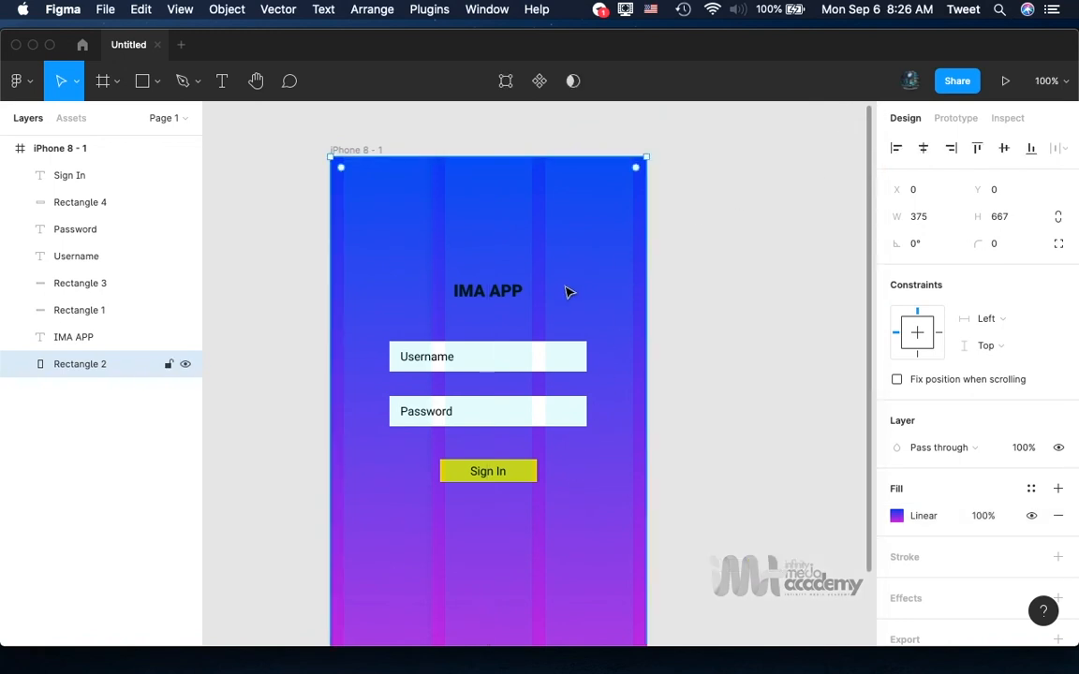
# Change the fill colour of the IMA APP title text to white FFFFFF.
pyautogui.click(489, 294)
pyautogui.scroll(-2, 951, 543)
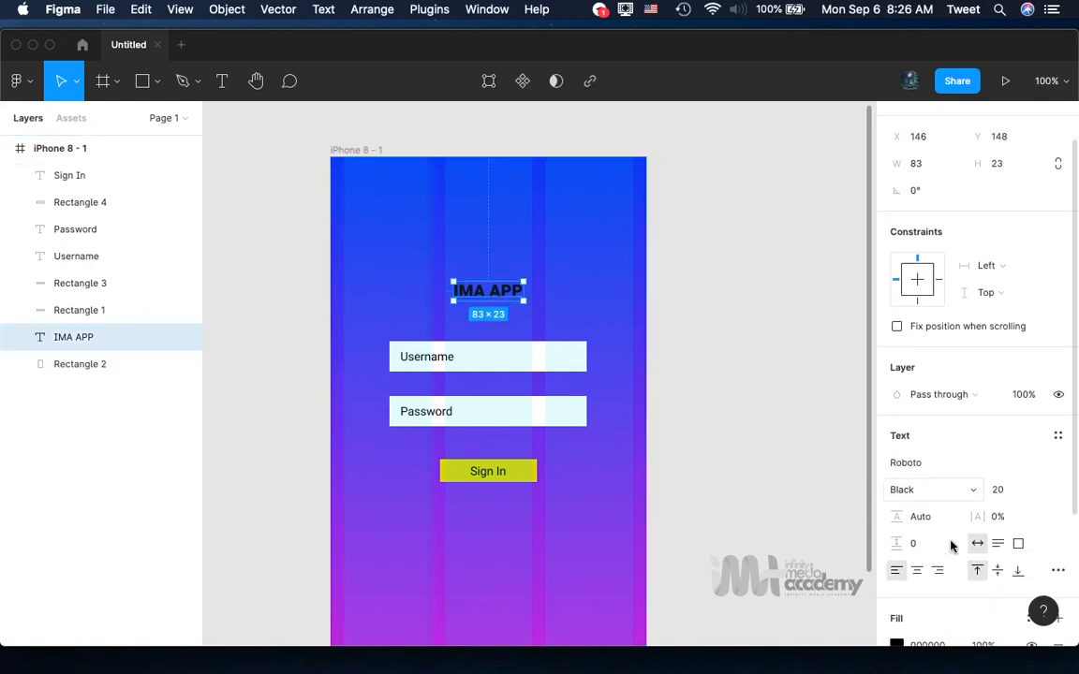
pyautogui.scroll(-3, 951, 546)
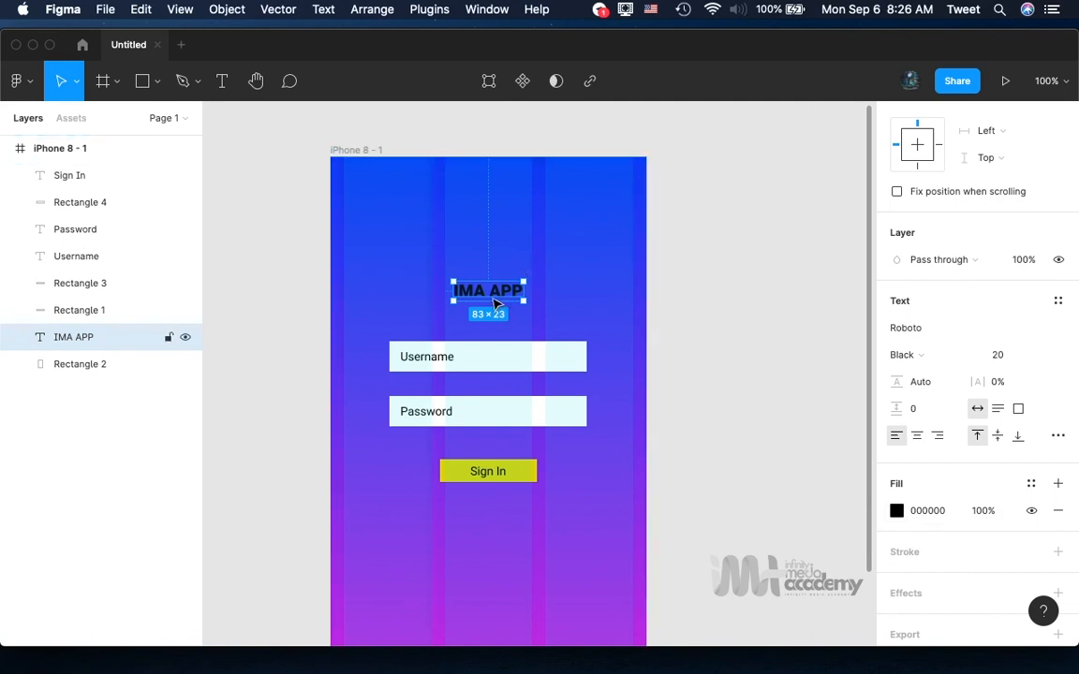
pyautogui.scroll(3, 942, 316)
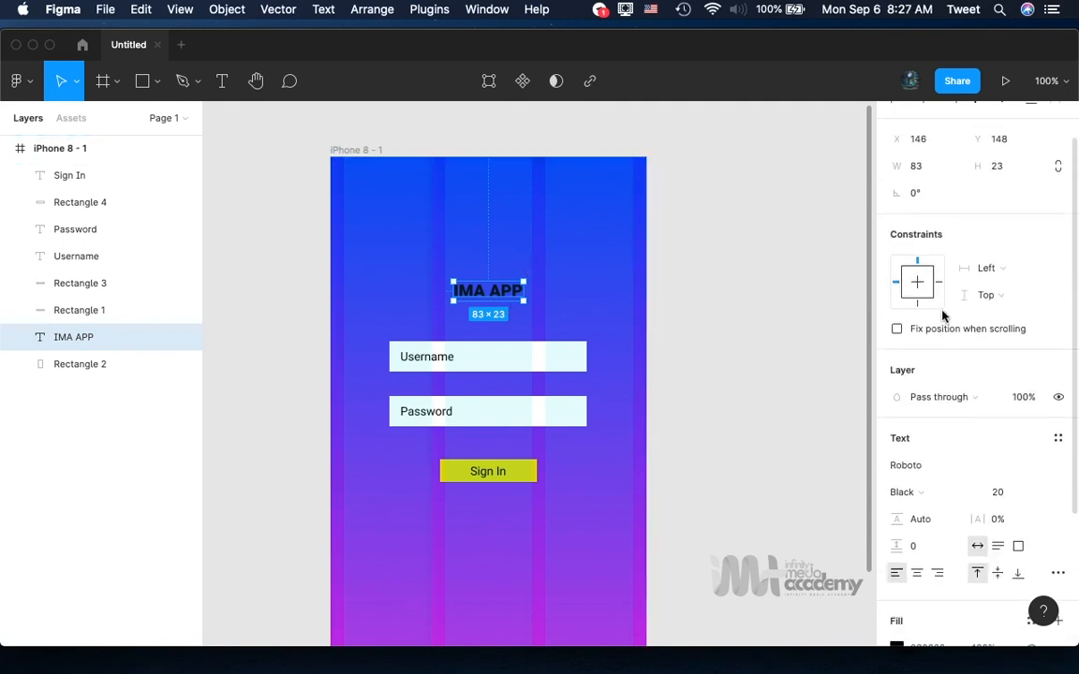
pyautogui.scroll(2, 944, 283)
pyautogui.scroll(-3, 959, 337)
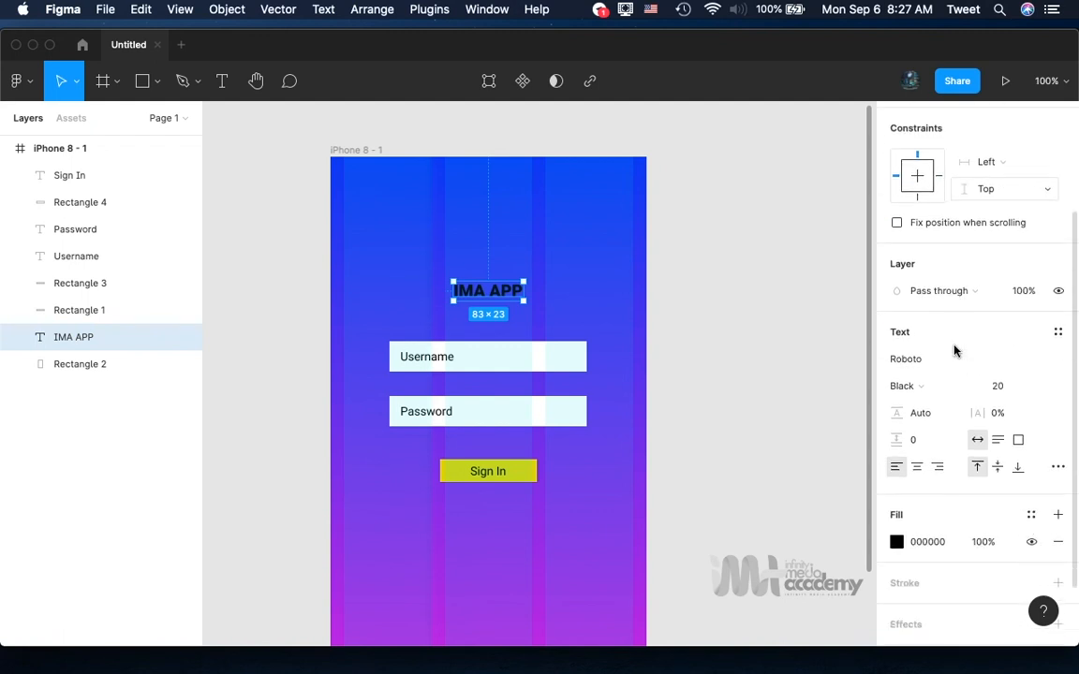
pyautogui.scroll(-1, 955, 351)
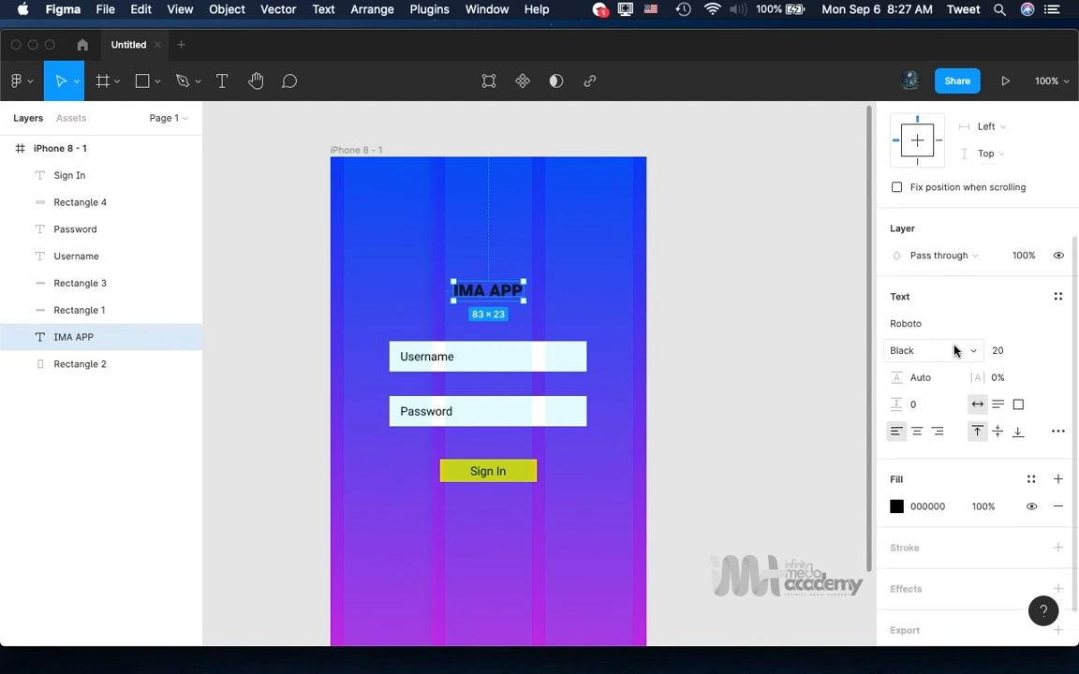
pyautogui.click(897, 506)
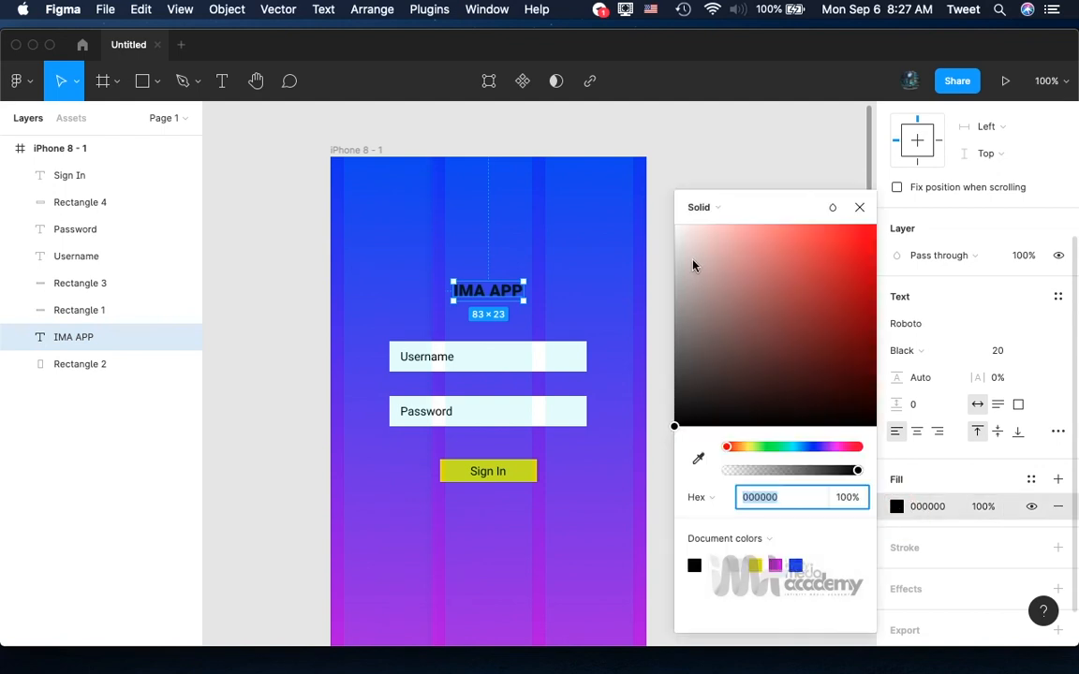
pyautogui.moveTo(696, 264); pyautogui.dragTo(636, 180)
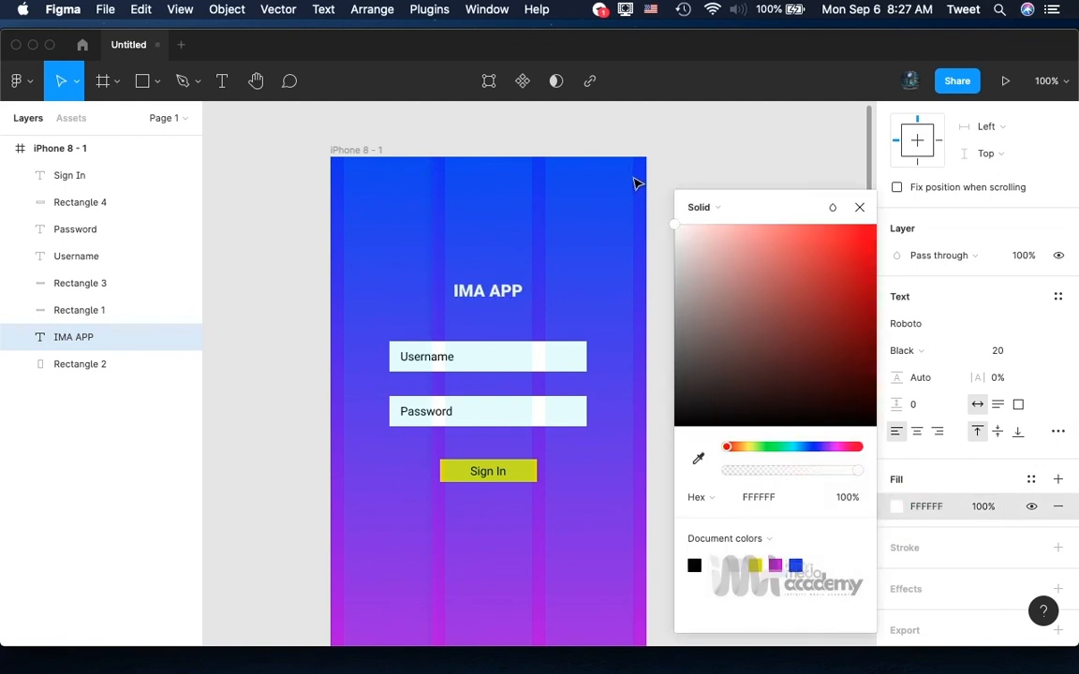
pyautogui.press('Escape')
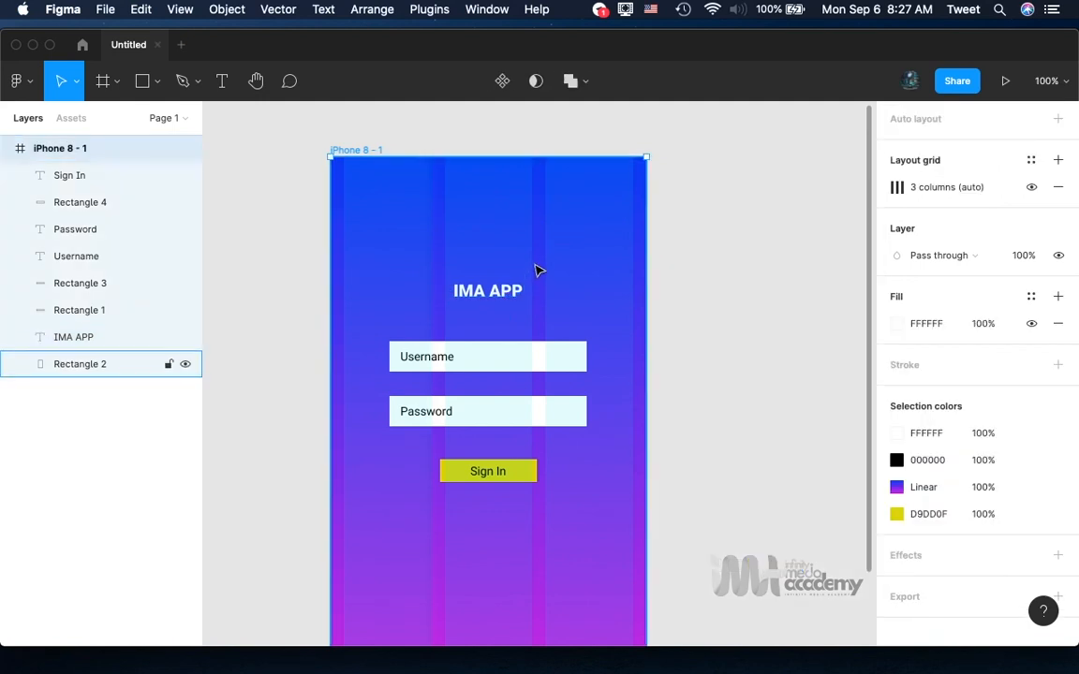
# Set the IMA APP title's font size to 40 and centre it horizontally in the frame.
pyautogui.click(487, 300)
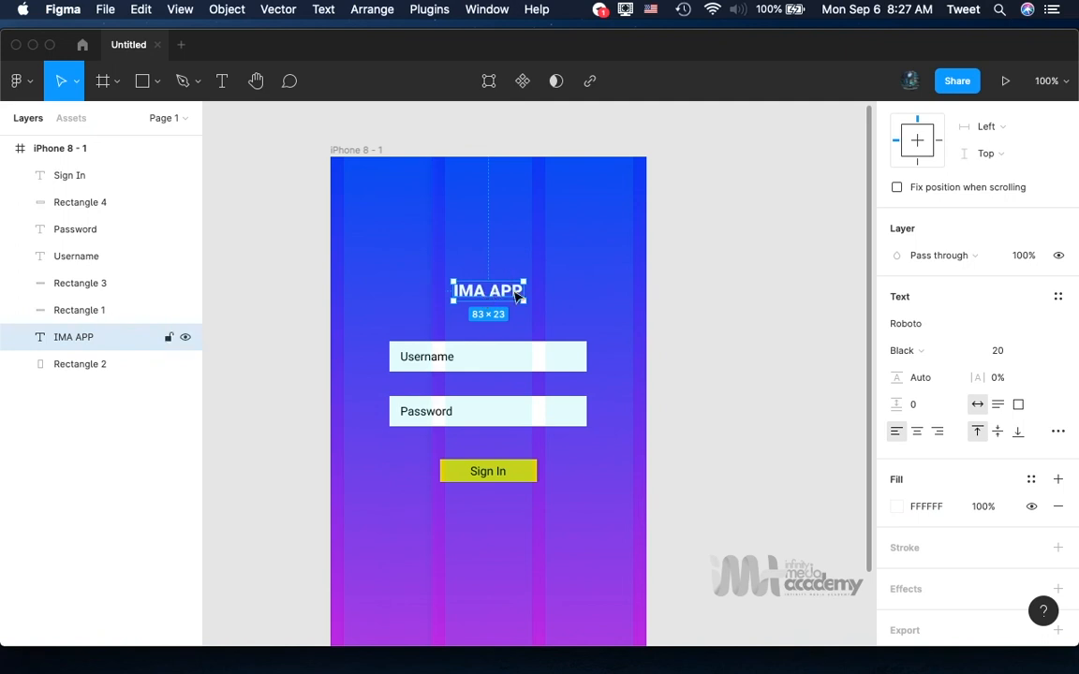
pyautogui.click(1000, 352)
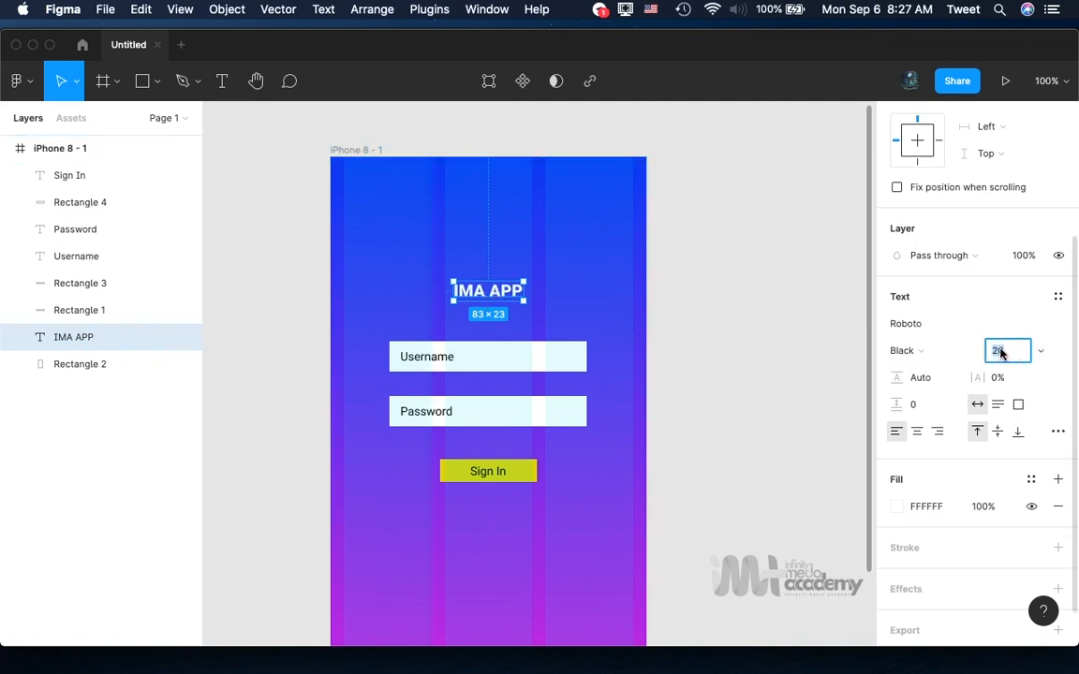
pyautogui.write('40')
pyautogui.press('Return')
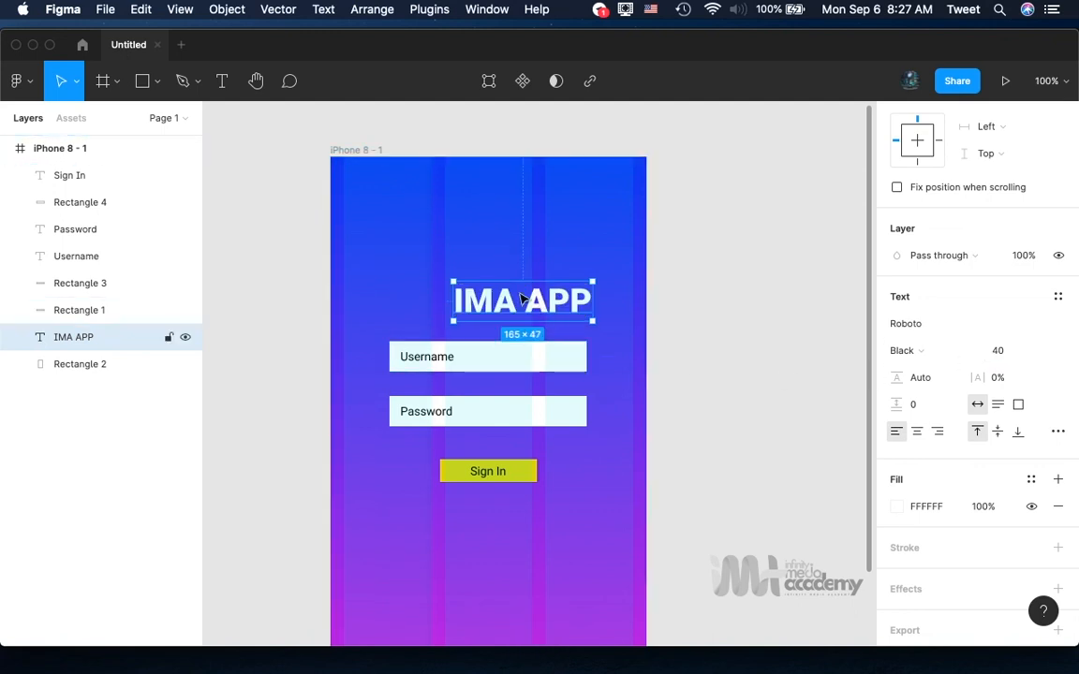
pyautogui.scroll(5, 1030, 225)
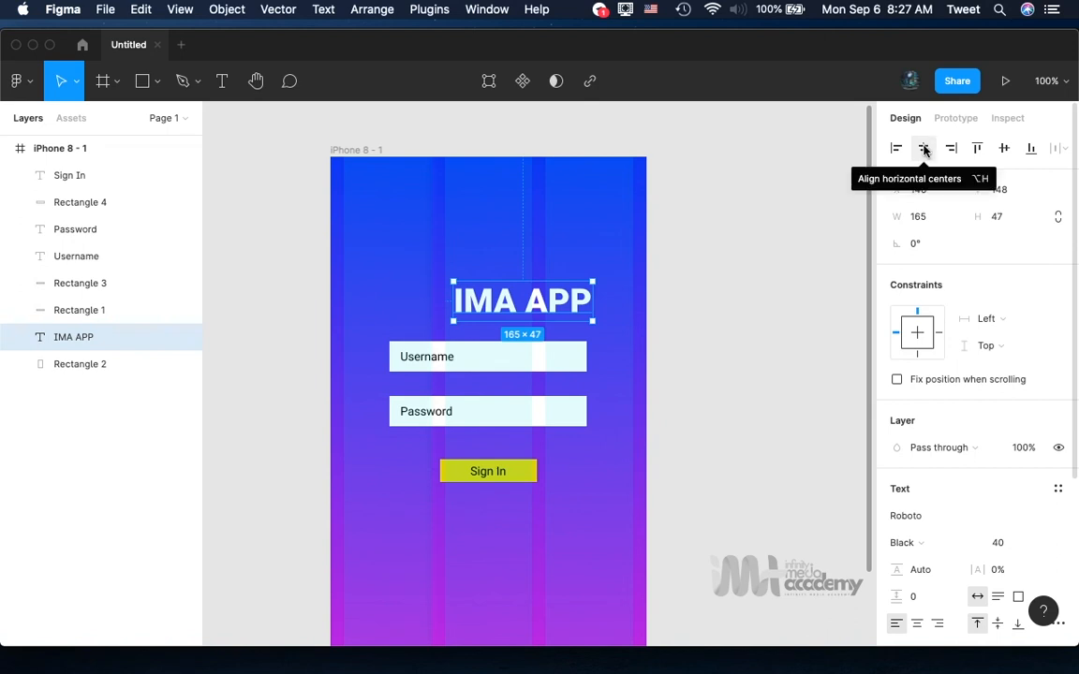
pyautogui.click(923, 148)
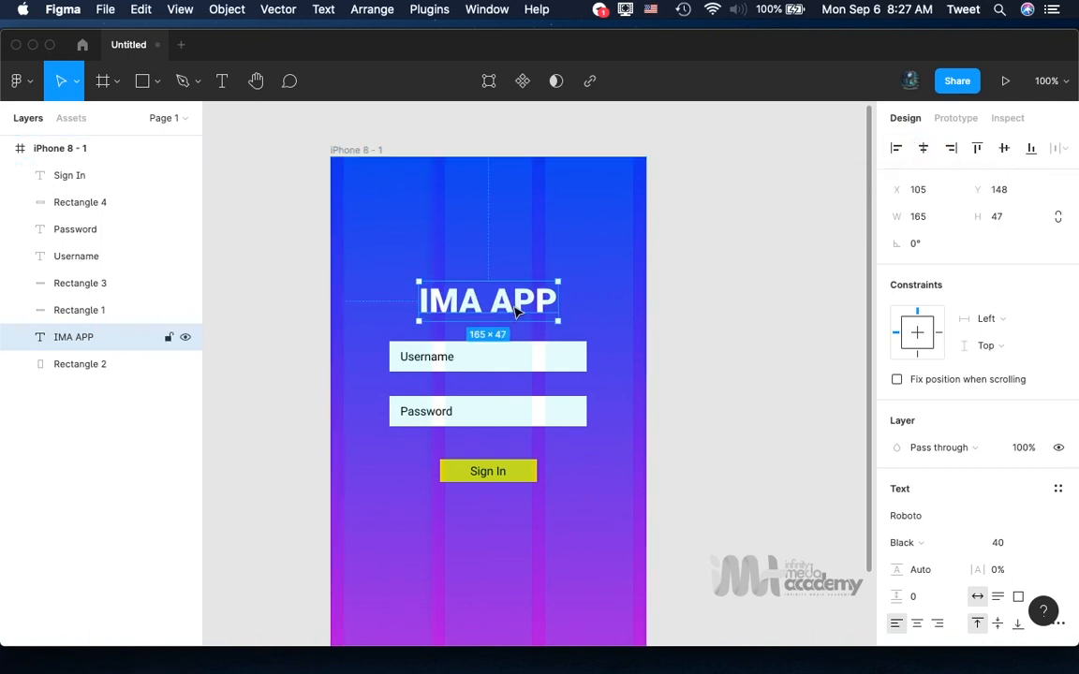
# Round the corners of the yellow Sign In button rectangle with a radius of 20.
pyautogui.scroll(-5, 549, 423)
pyautogui.scroll(5, 548, 423)
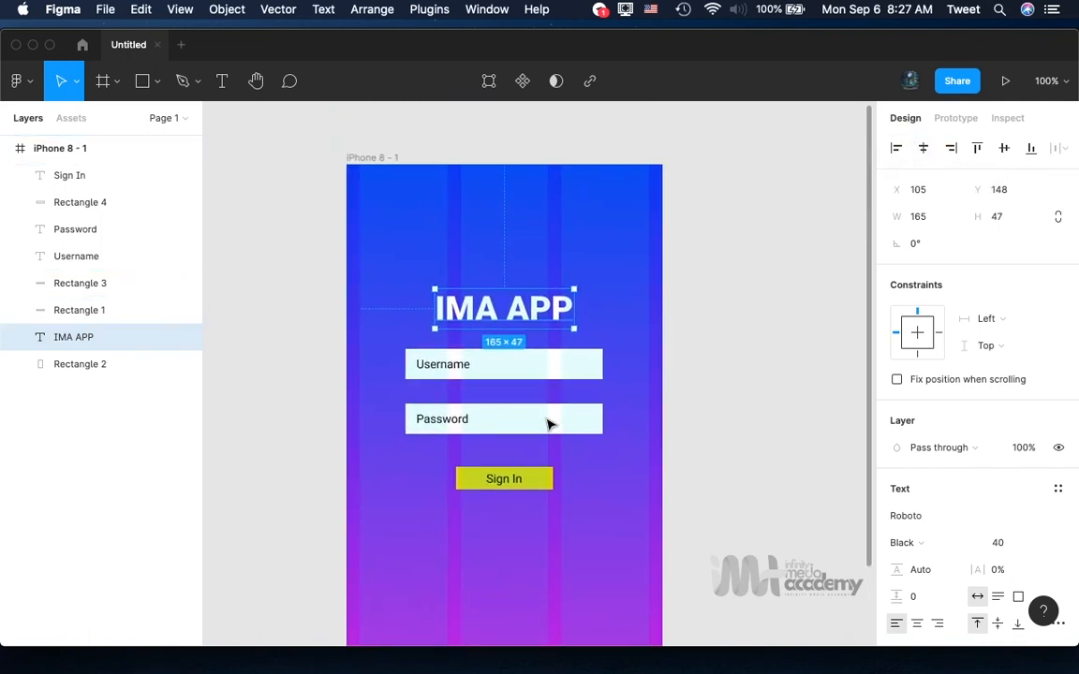
pyautogui.scroll(-3, 549, 424)
pyautogui.scroll(4, 548, 424)
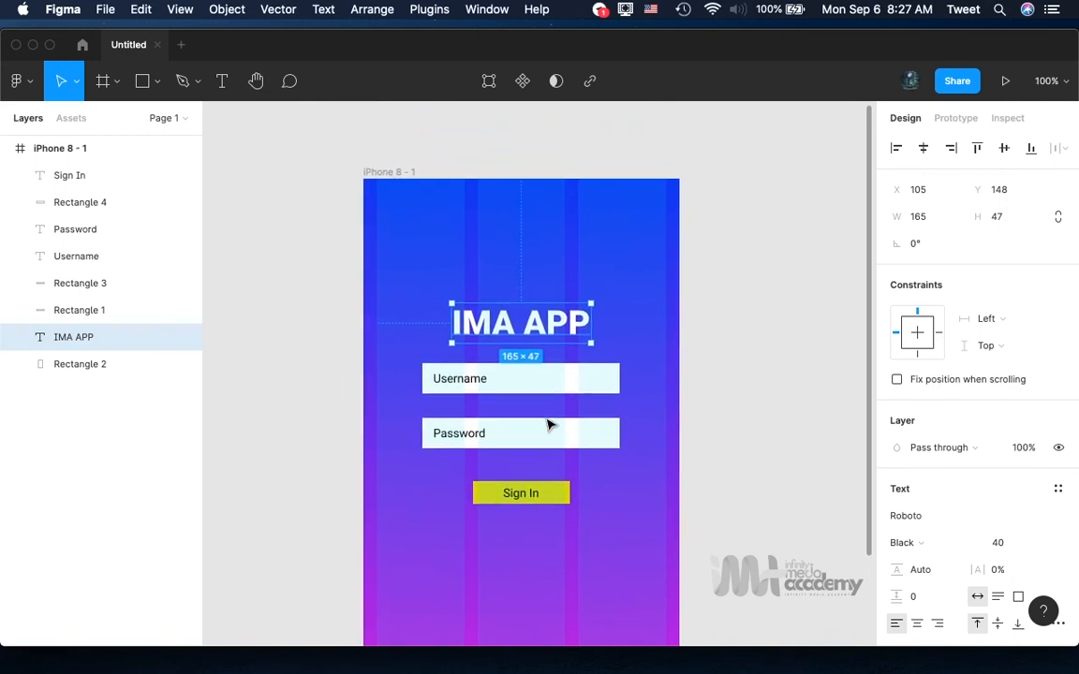
pyautogui.scroll(-3, 549, 424)
pyautogui.scroll(1, 549, 424)
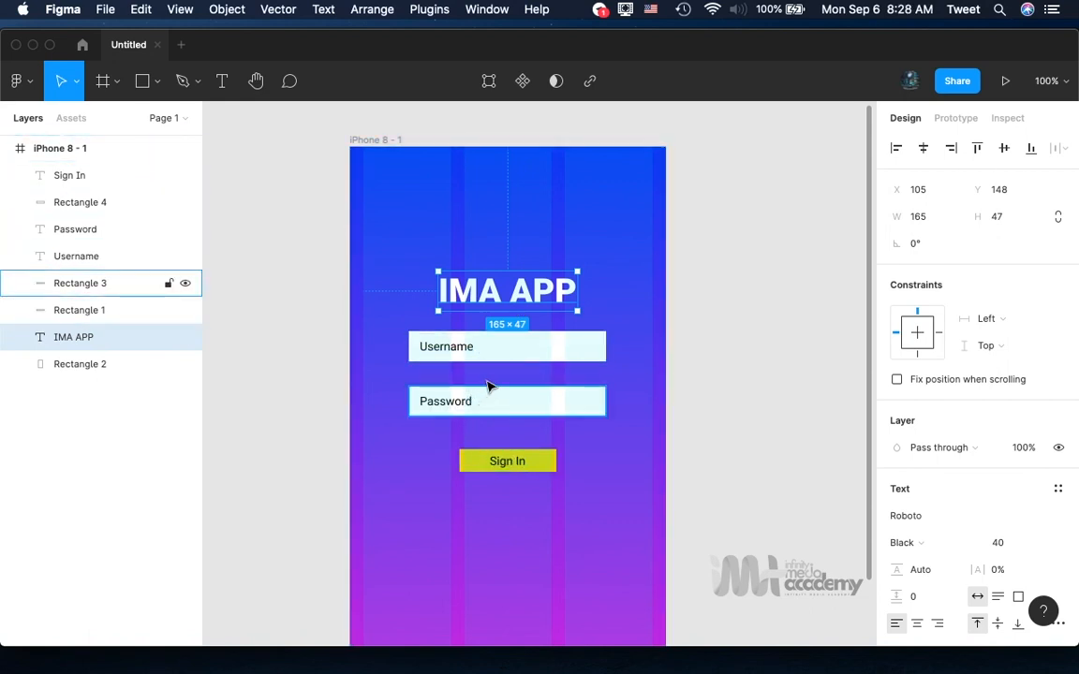
pyautogui.click(470, 470)
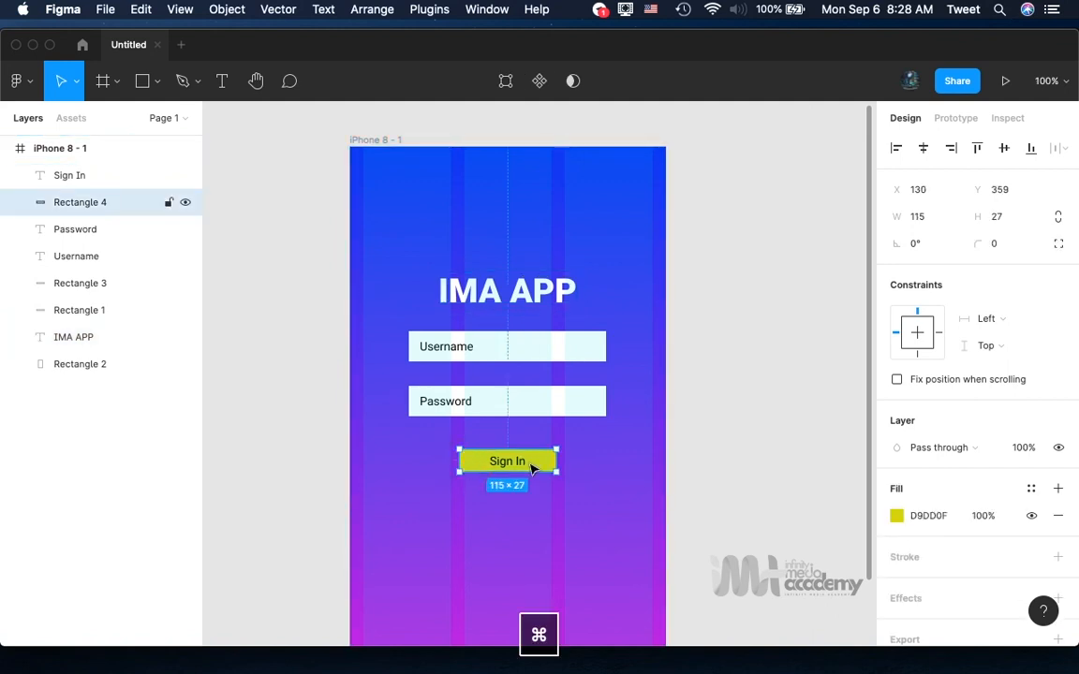
pyautogui.click(1001, 248)
pyautogui.write('20')
pyautogui.press('Return')
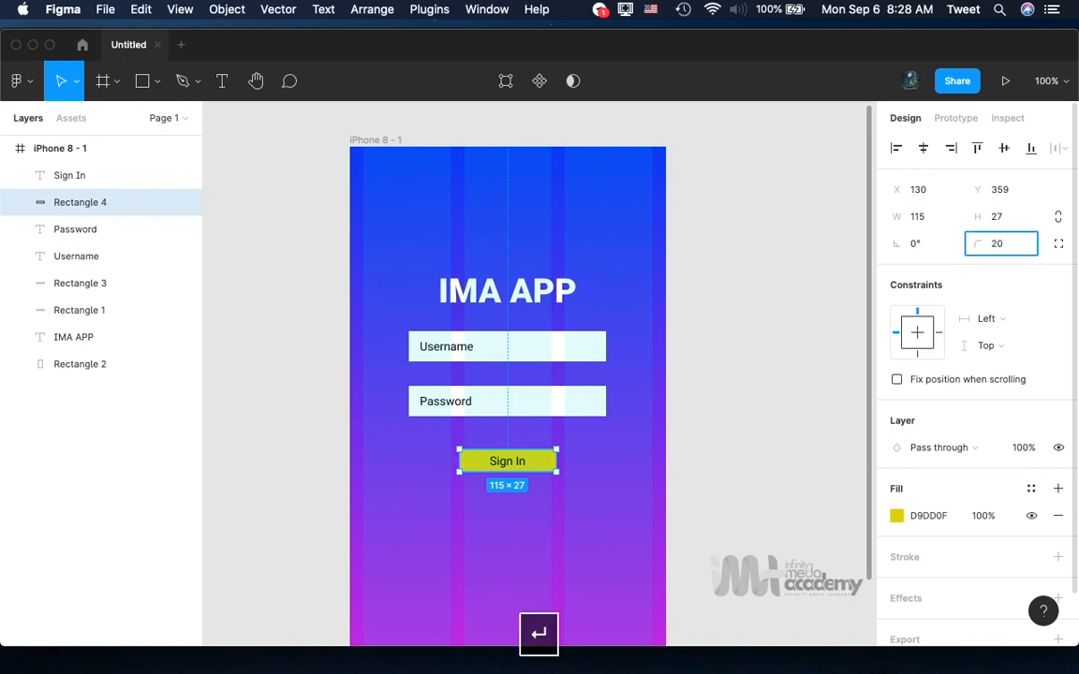
pyautogui.press('Escape')
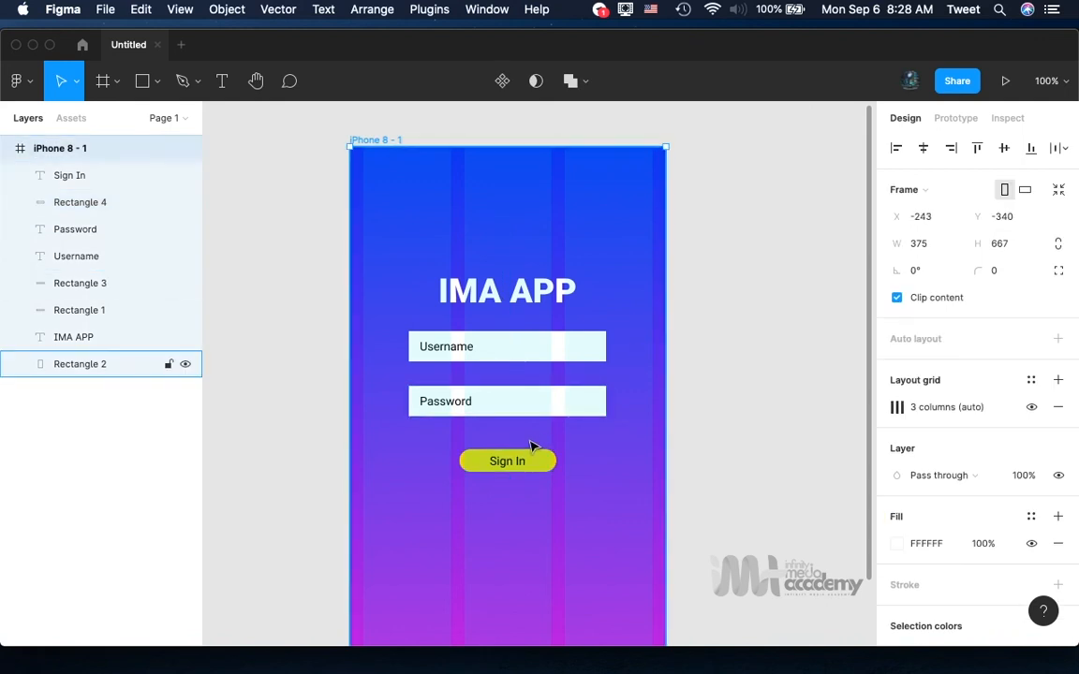
pyautogui.click(338, 380)
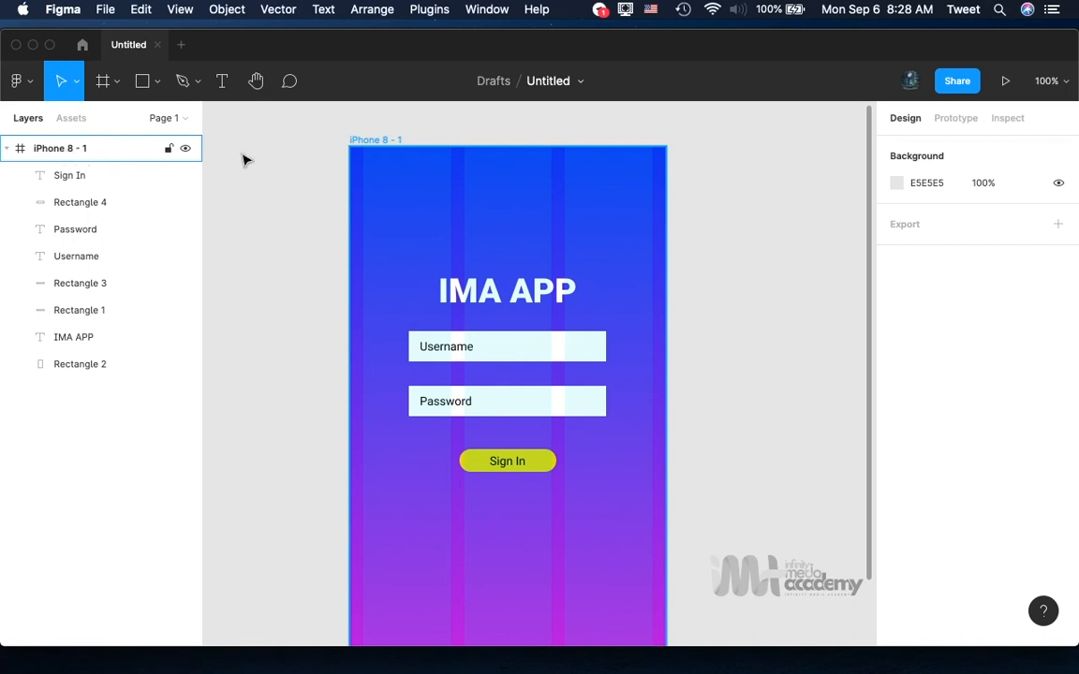
# Rename the iPhone 8 - 1 frame as Log In.
pyautogui.click(373, 137)
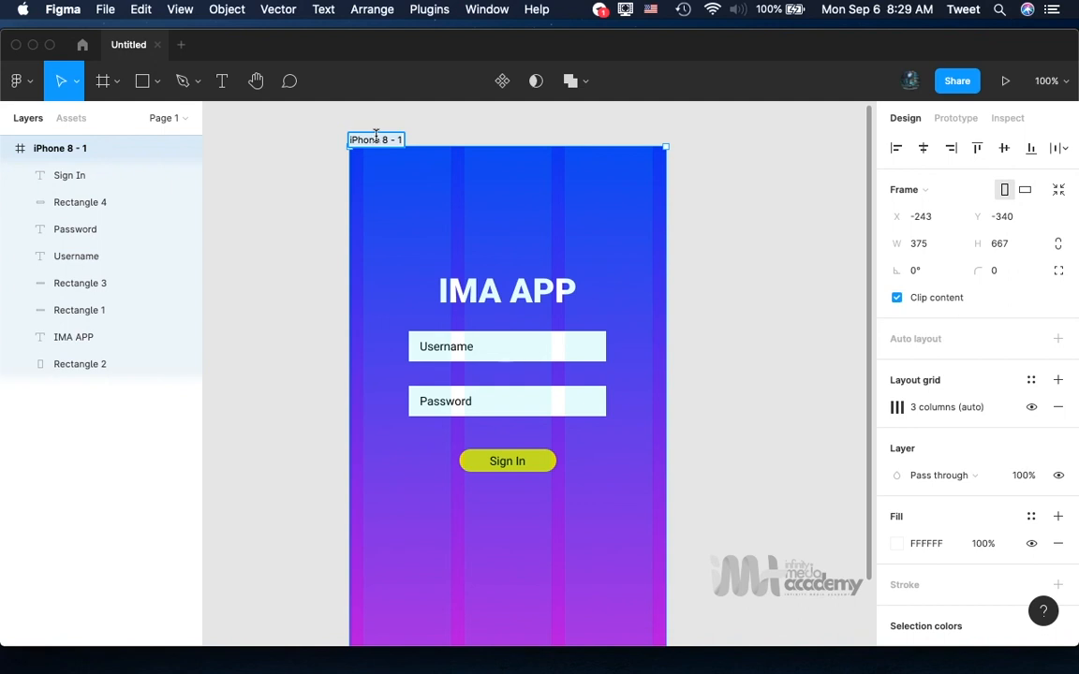
pyautogui.write('Lo')
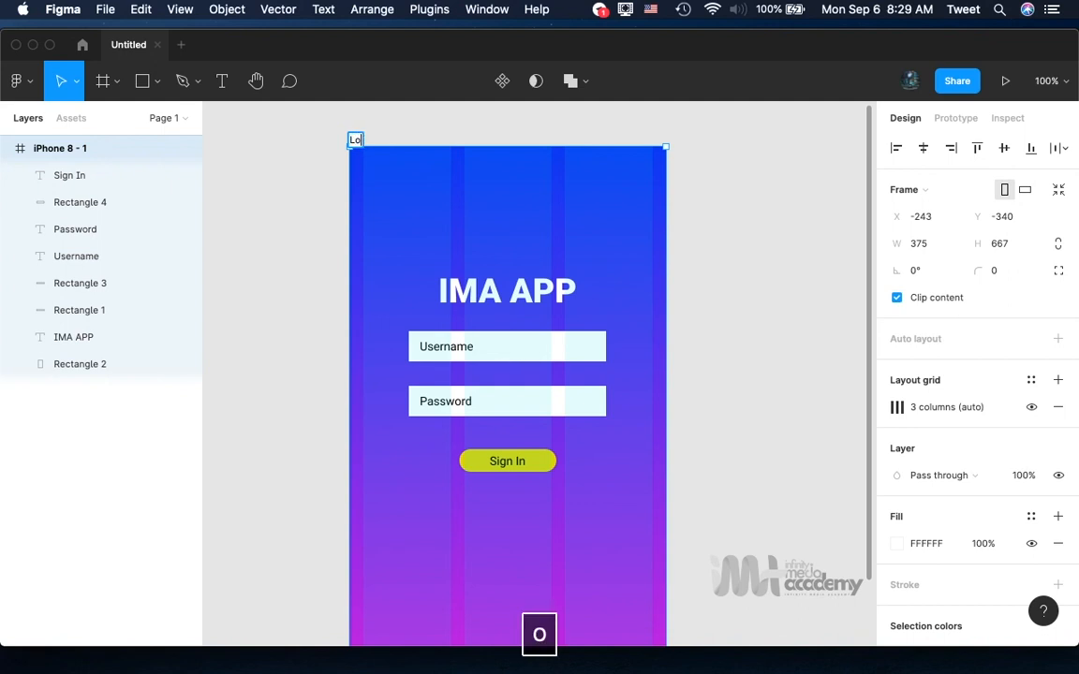
pyautogui.write('g IN')
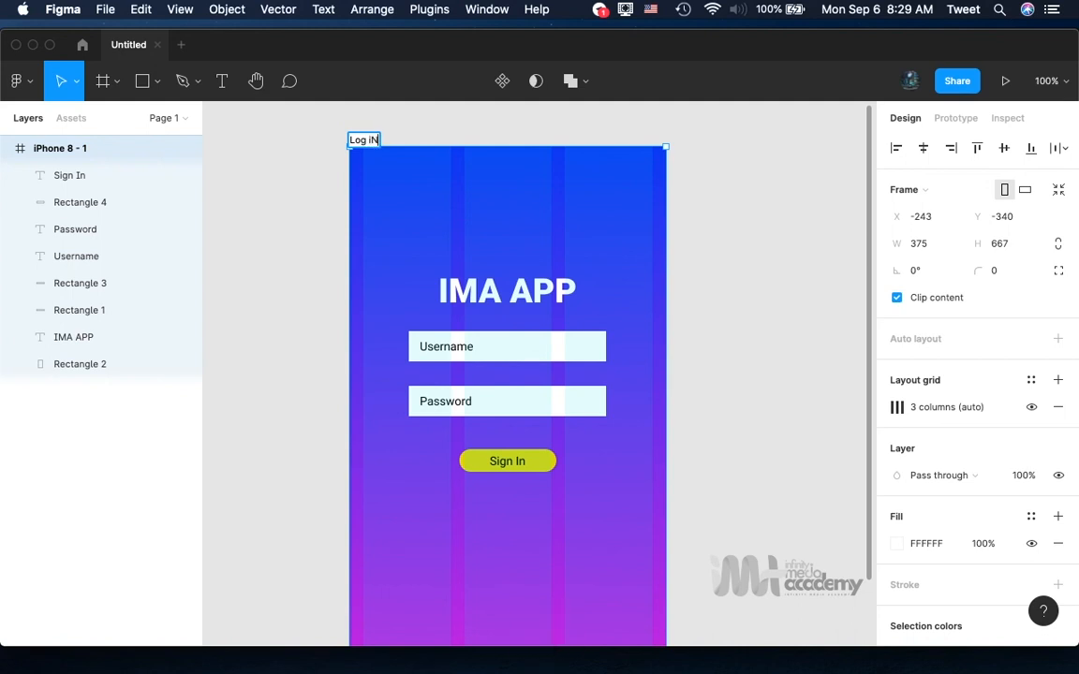
pyautogui.press('super+a')
pyautogui.write('L')
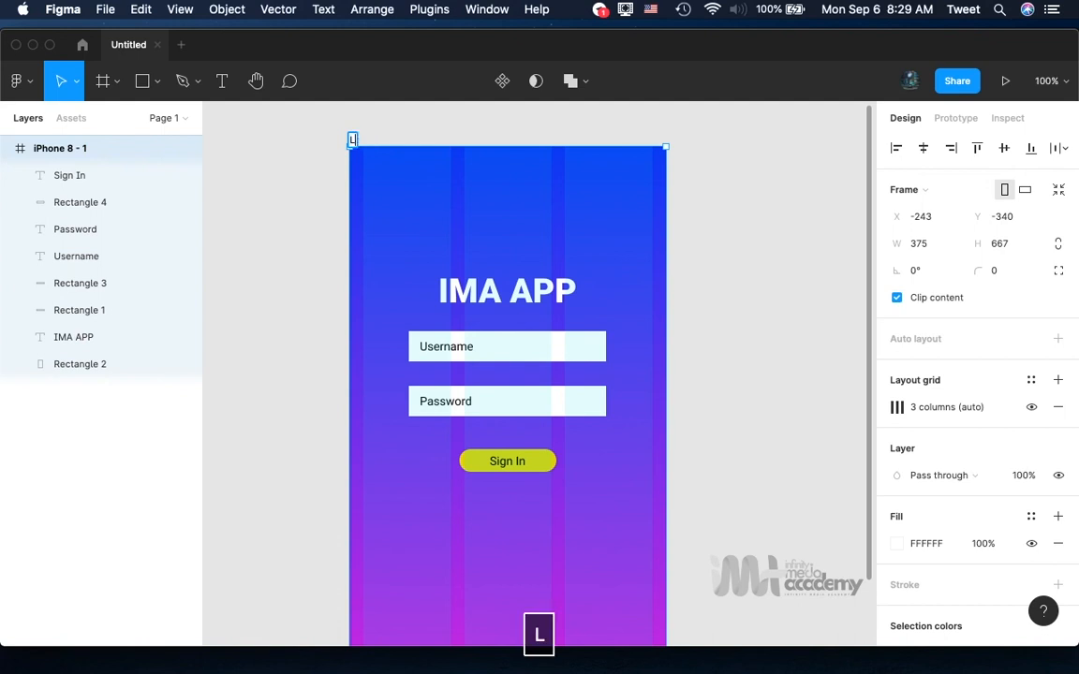
pyautogui.write('og In')
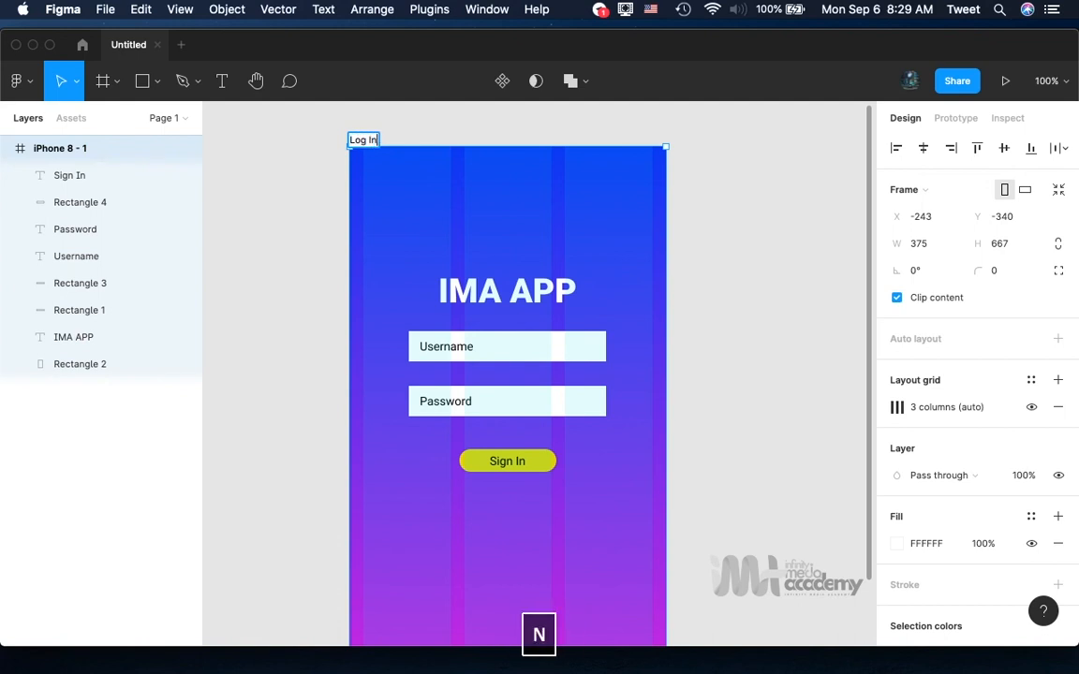
pyautogui.press('Return')
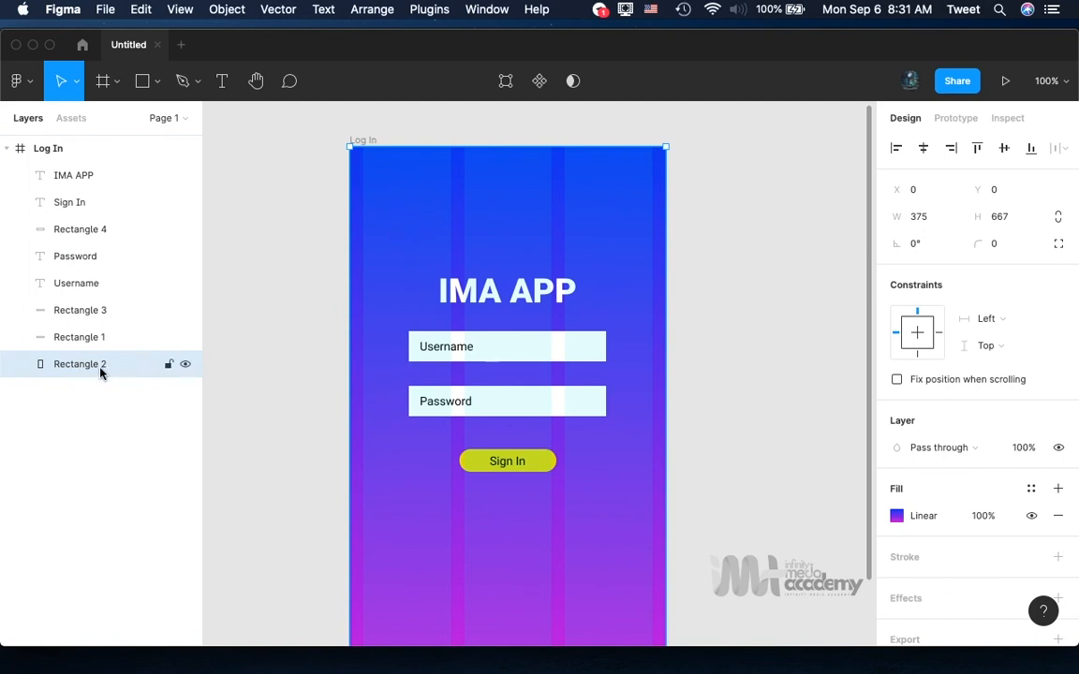
# Move the Rectangle 2 gradient layer to the top of the stack and back to the bottom, and rename it Background.
pyautogui.moveTo(101, 370); pyautogui.dragTo(79, 178)
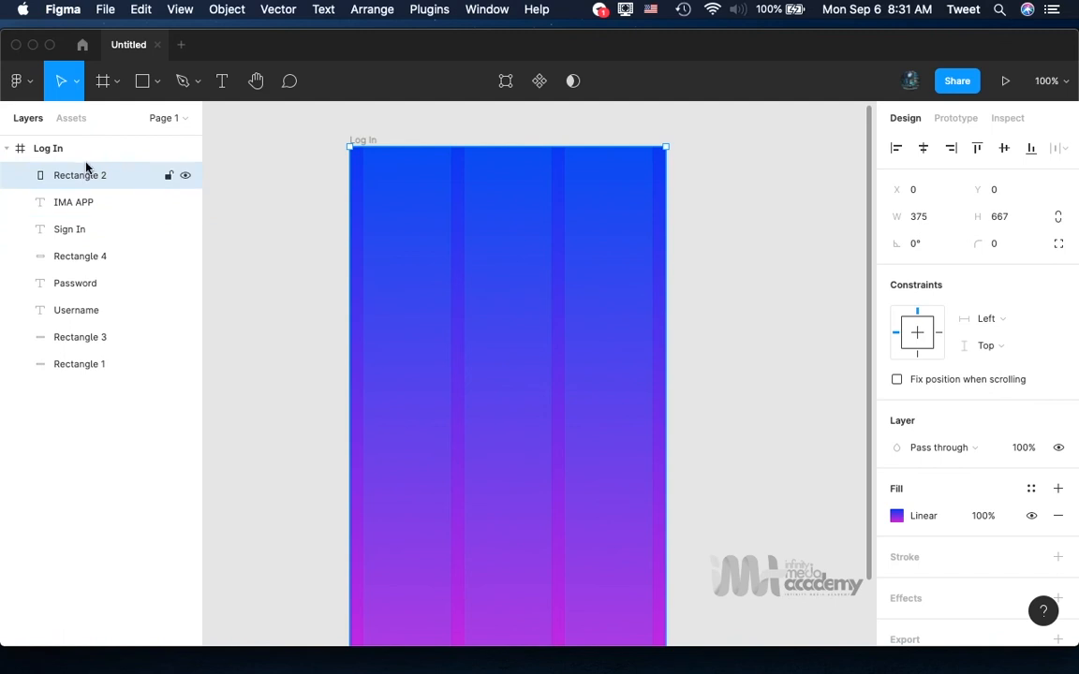
pyautogui.moveTo(86, 175); pyautogui.dragTo(89, 379)
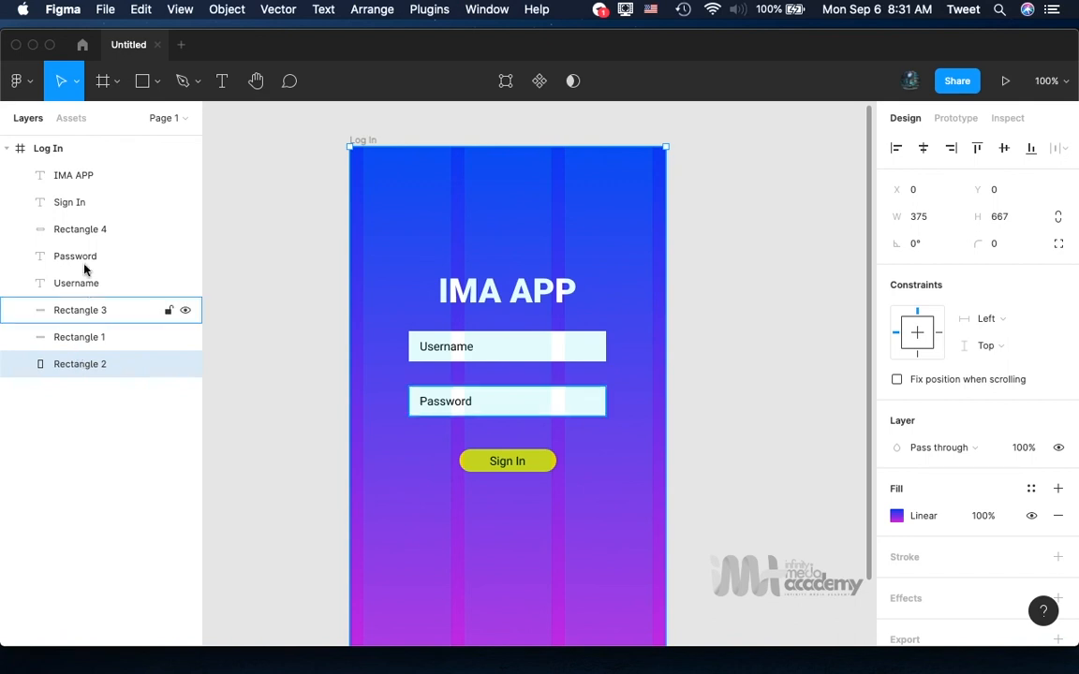
pyautogui.doubleClick(84, 367)
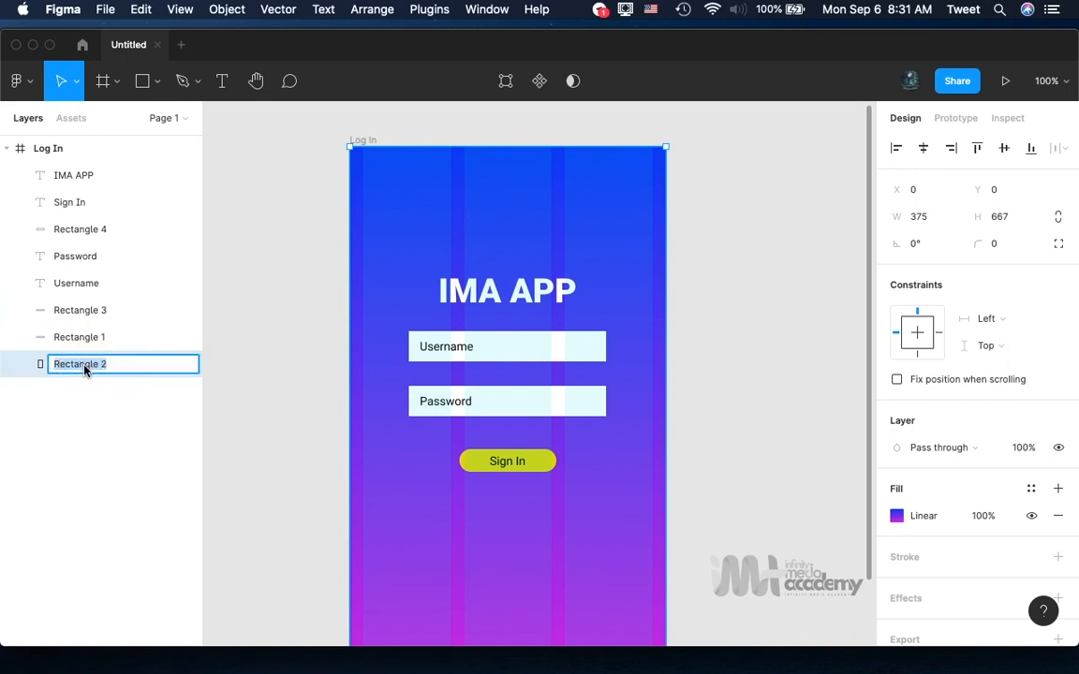
pyautogui.write('Ba')
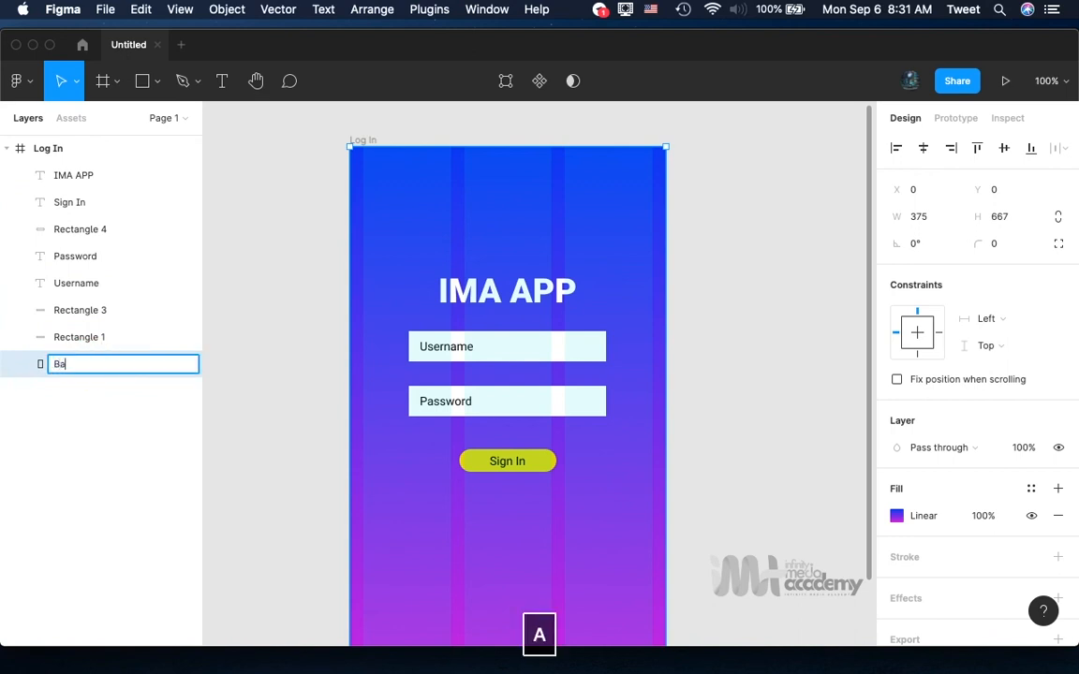
pyautogui.write('ckgrounf')
pyautogui.press('BackSpace')
pyautogui.write('ds')
pyautogui.press('BackSpace')
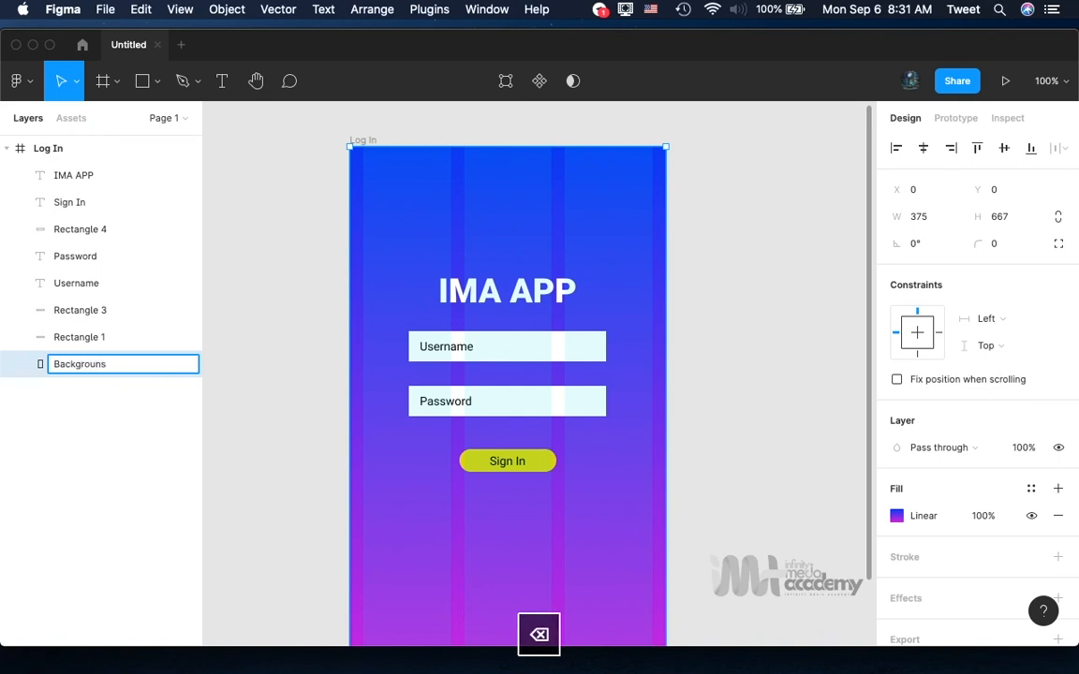
pyautogui.press('Return')
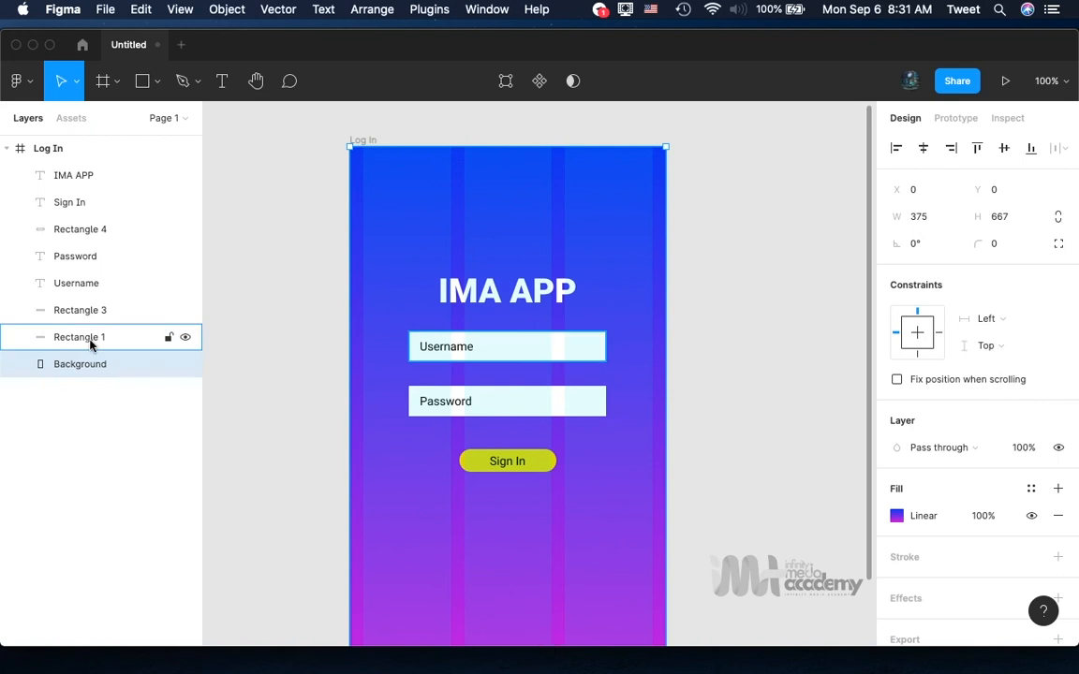
# Rename the white rectangle behind the Username text as Username bg and place its layer directly beneath the Username text layer.
pyautogui.click(455, 350)
pyautogui.click(503, 353)
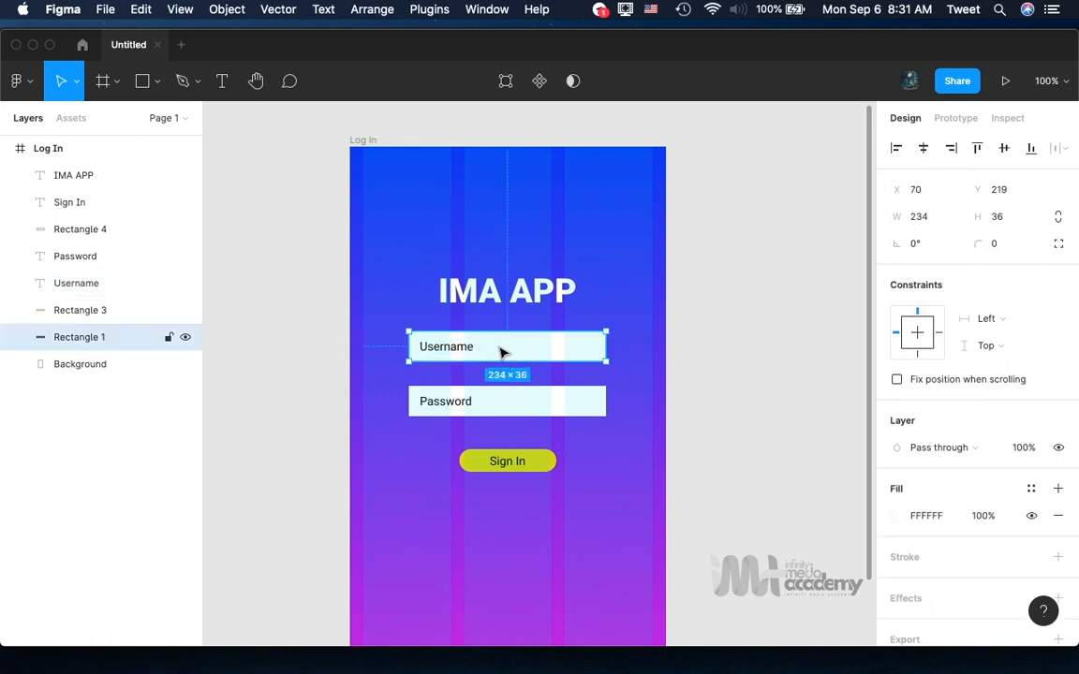
pyautogui.doubleClick(79, 338)
pyautogui.write('U')
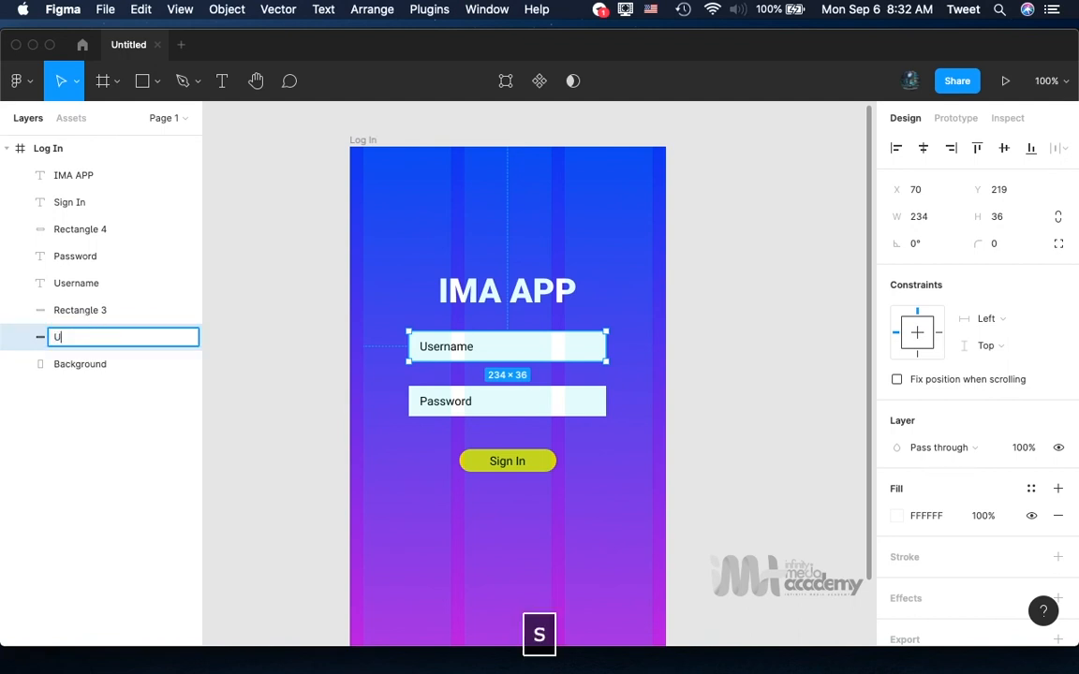
pyautogui.write('sername bg')
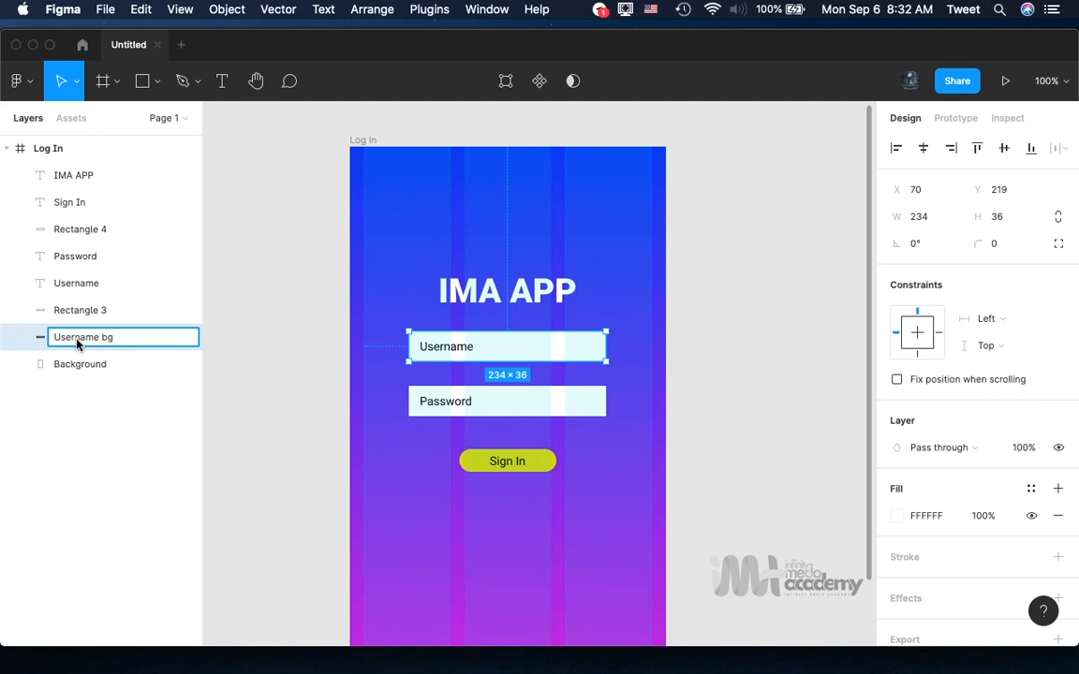
pyautogui.press('Return')
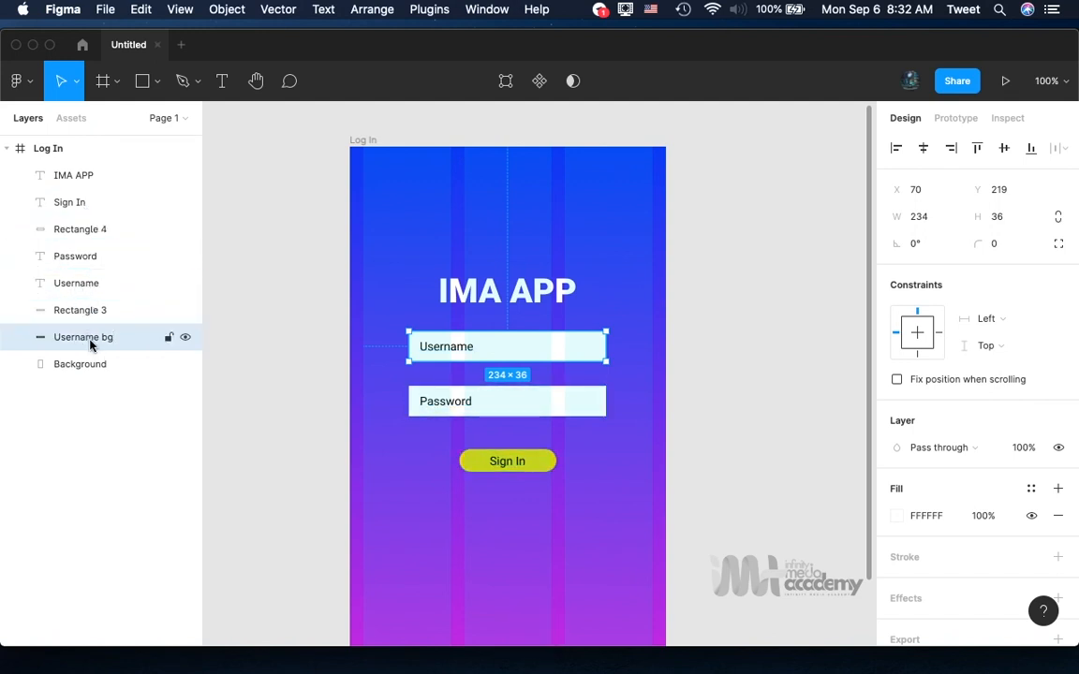
pyautogui.moveTo(91, 341); pyautogui.dragTo(89, 298)
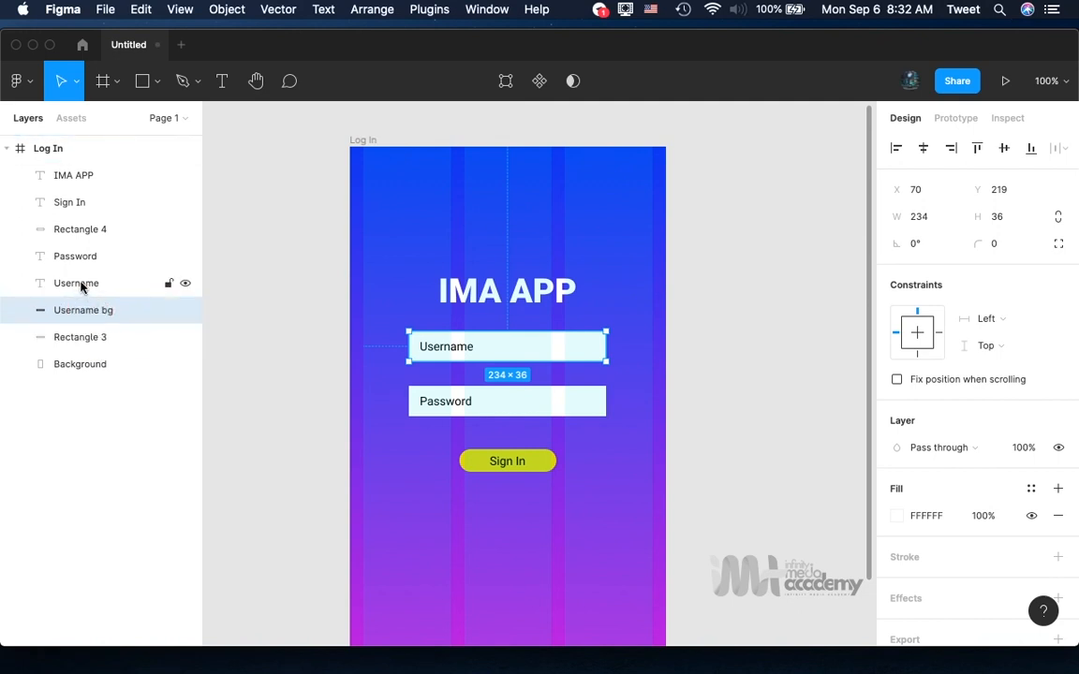
# Rename the white rectangle behind the Password text as Password bg and place its layer directly beneath the Password text layer.
pyautogui.click(449, 405)
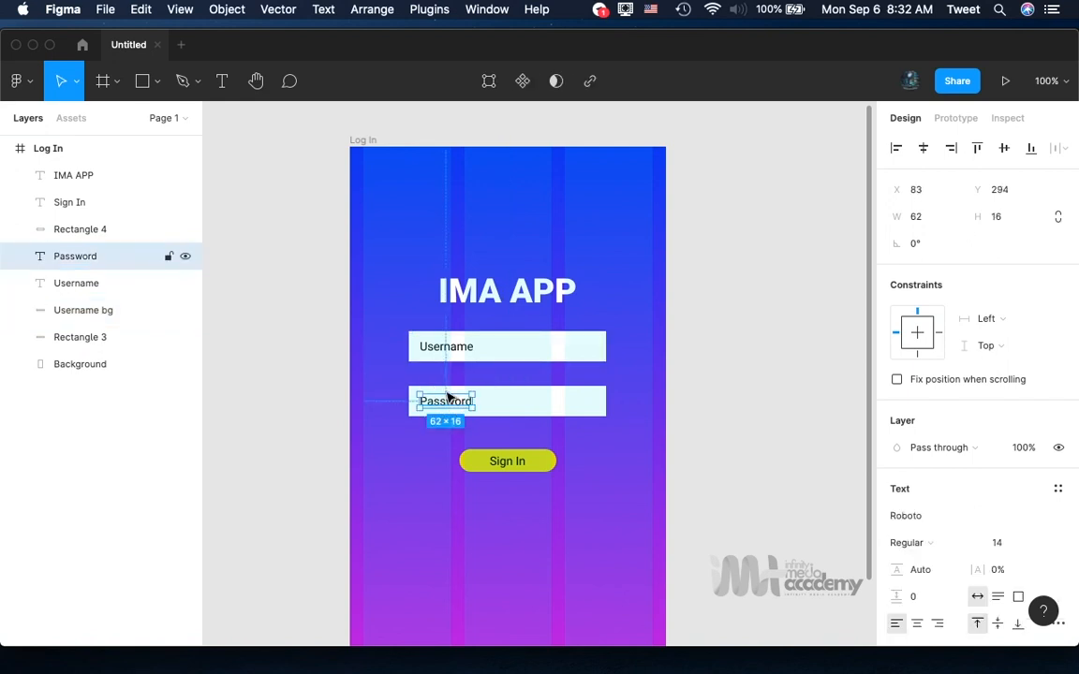
pyautogui.click(504, 407)
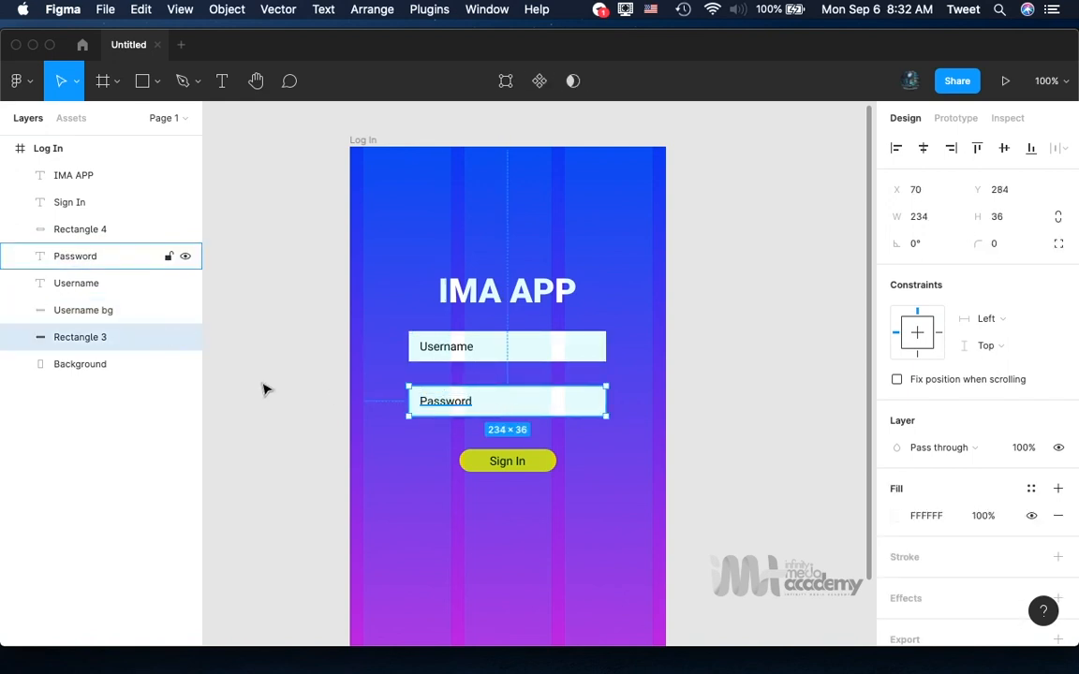
pyautogui.doubleClick(81, 338)
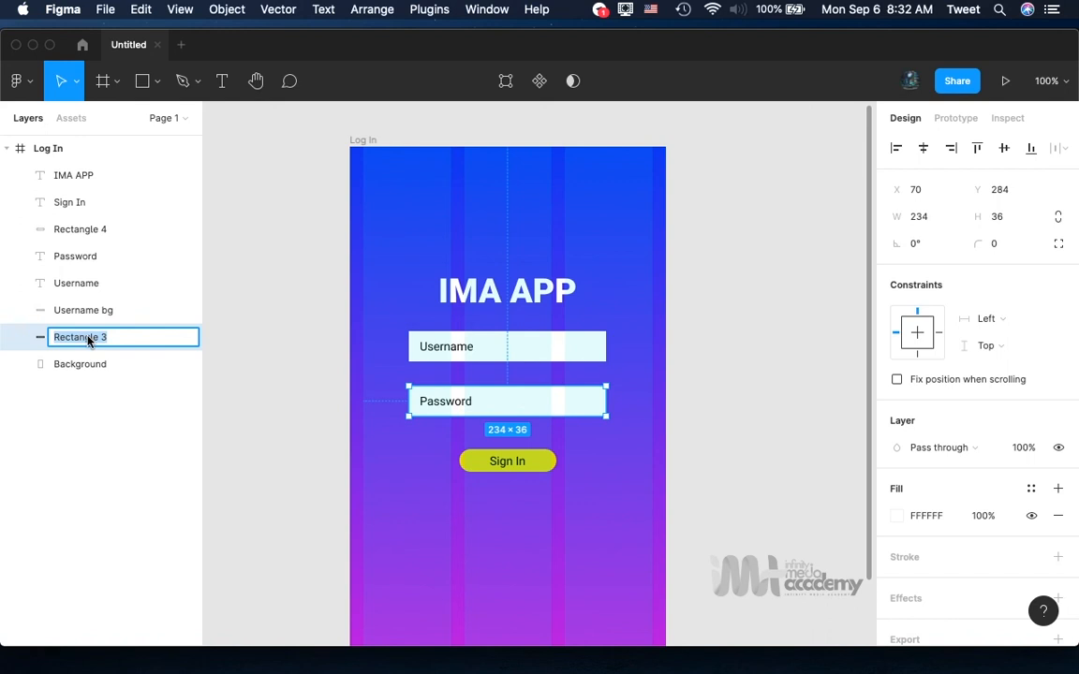
pyautogui.write('Pass')
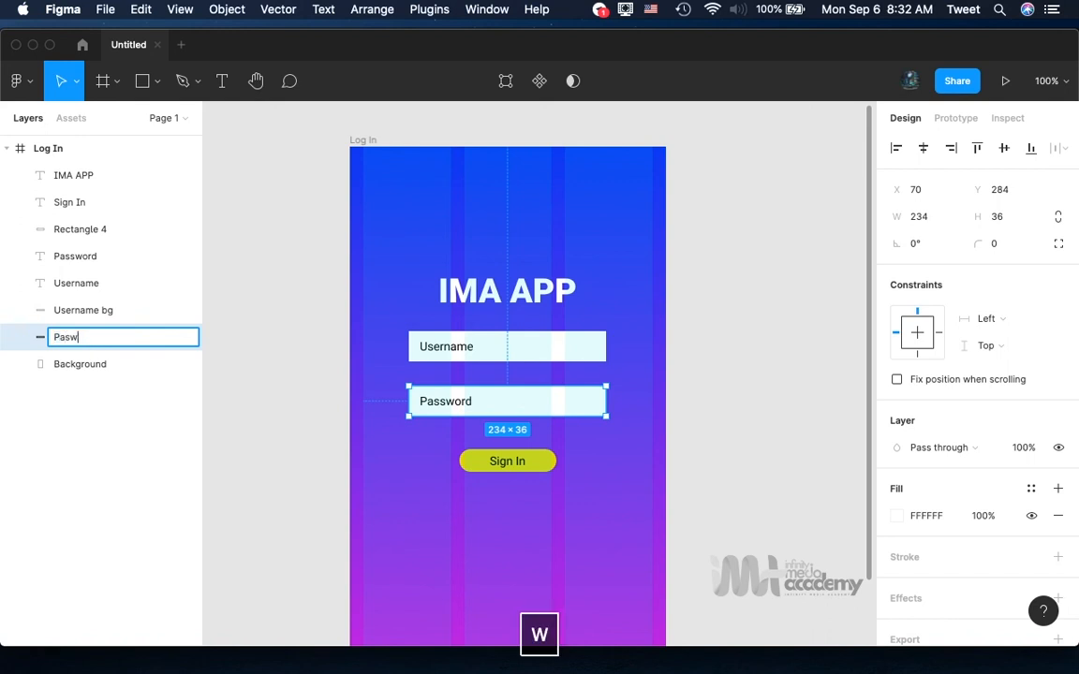
pyautogui.write('word bg')
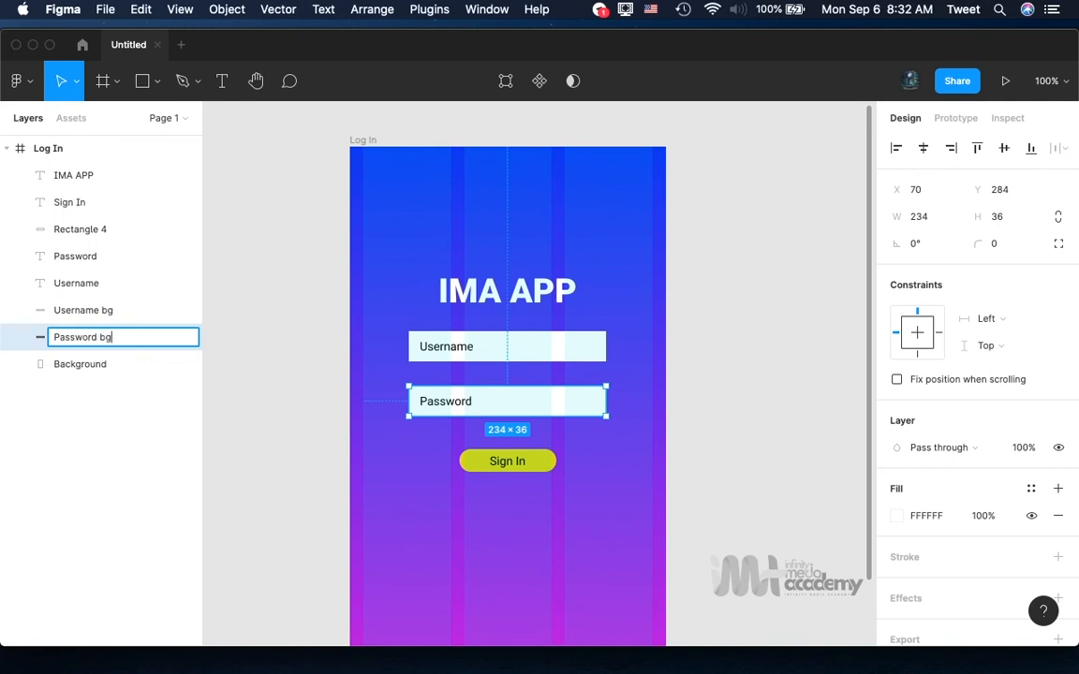
pyautogui.press('Return')
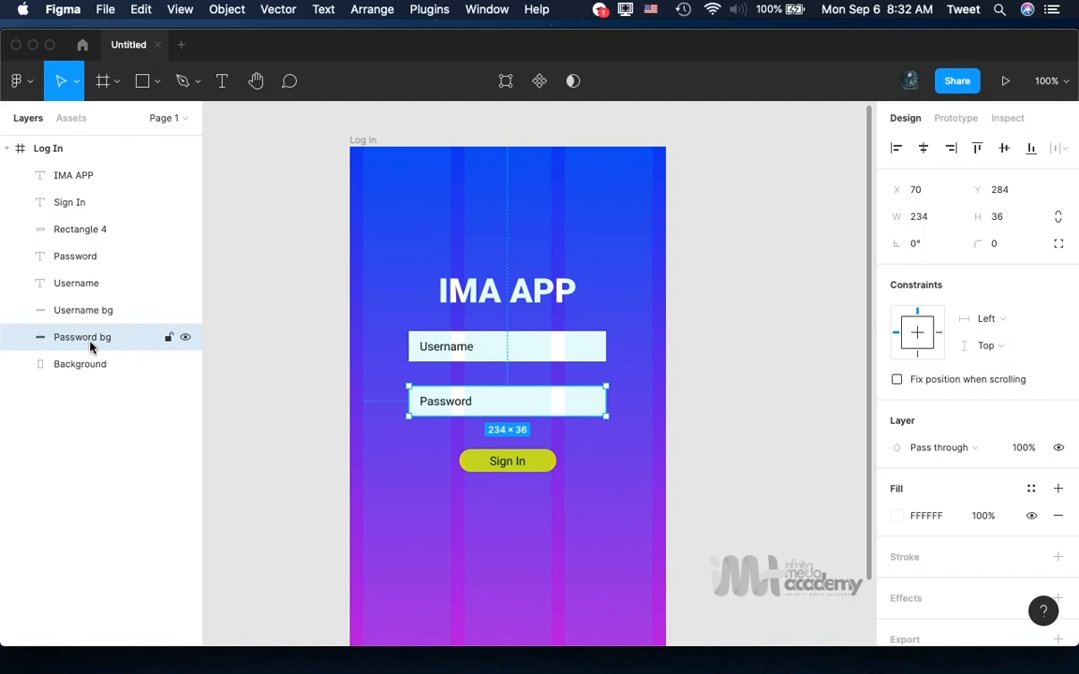
pyautogui.moveTo(90, 346); pyautogui.dragTo(86, 272)
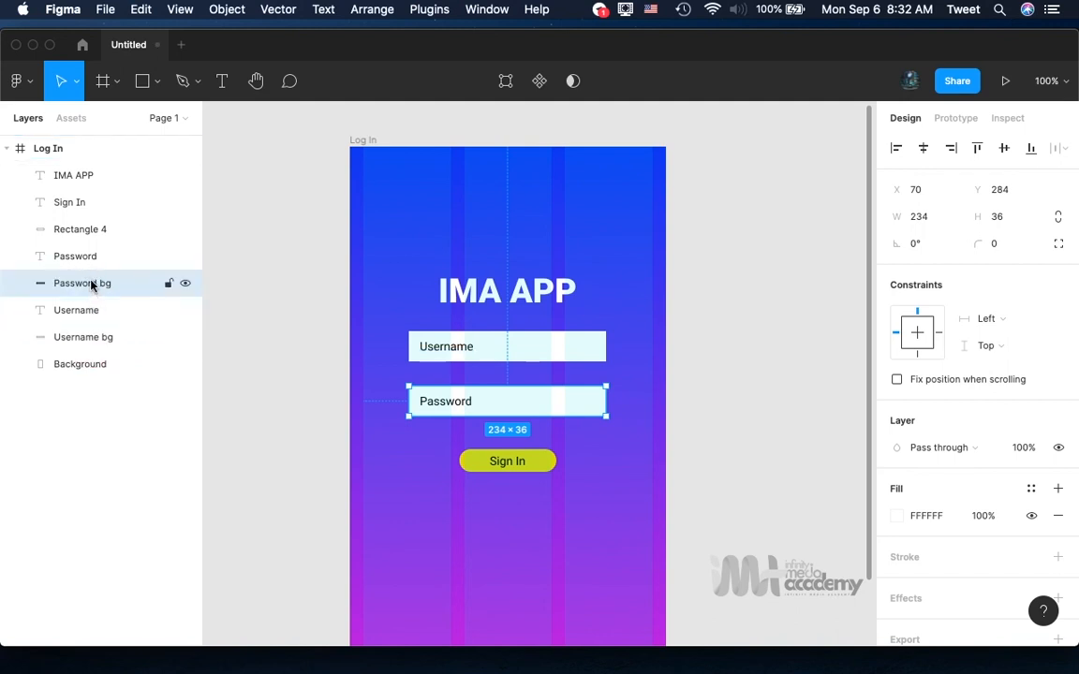
# Rename the yellow rounded rectangle behind the Sign In text as Sign In BG.
pyautogui.click(503, 465)
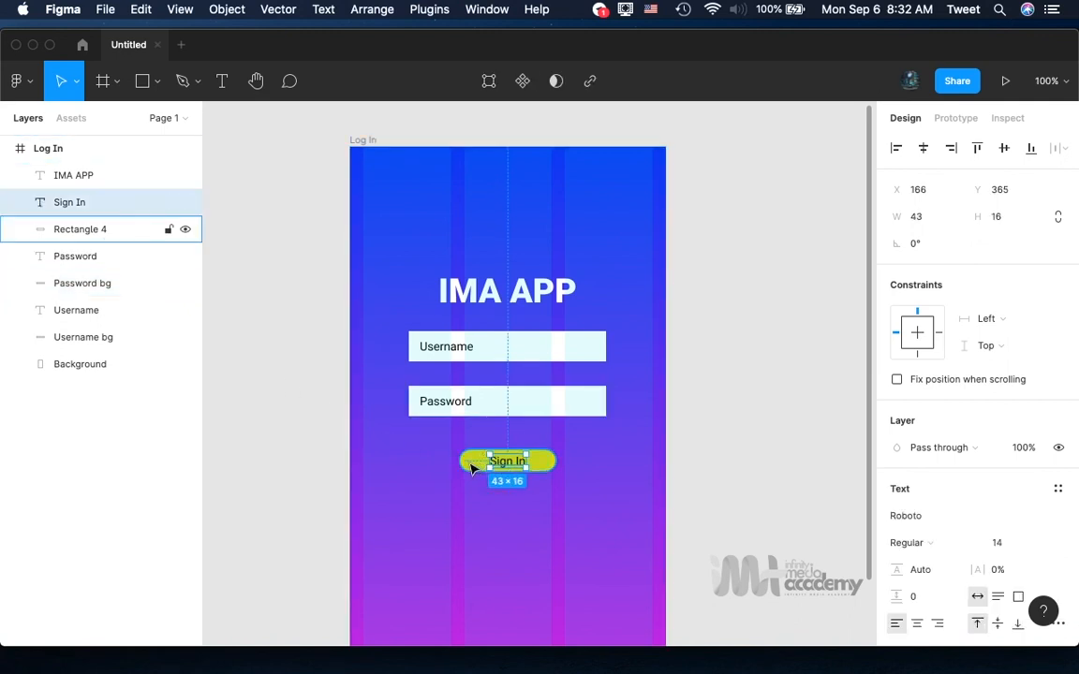
pyautogui.click(473, 468)
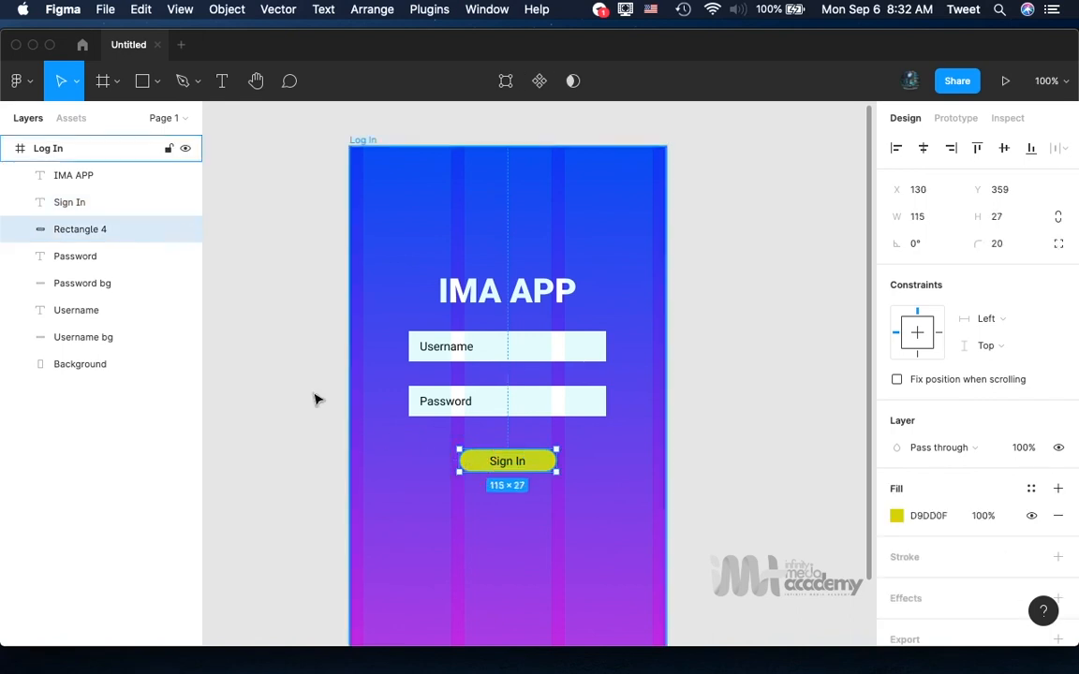
pyautogui.doubleClick(80, 233)
pyautogui.write('Sign ')
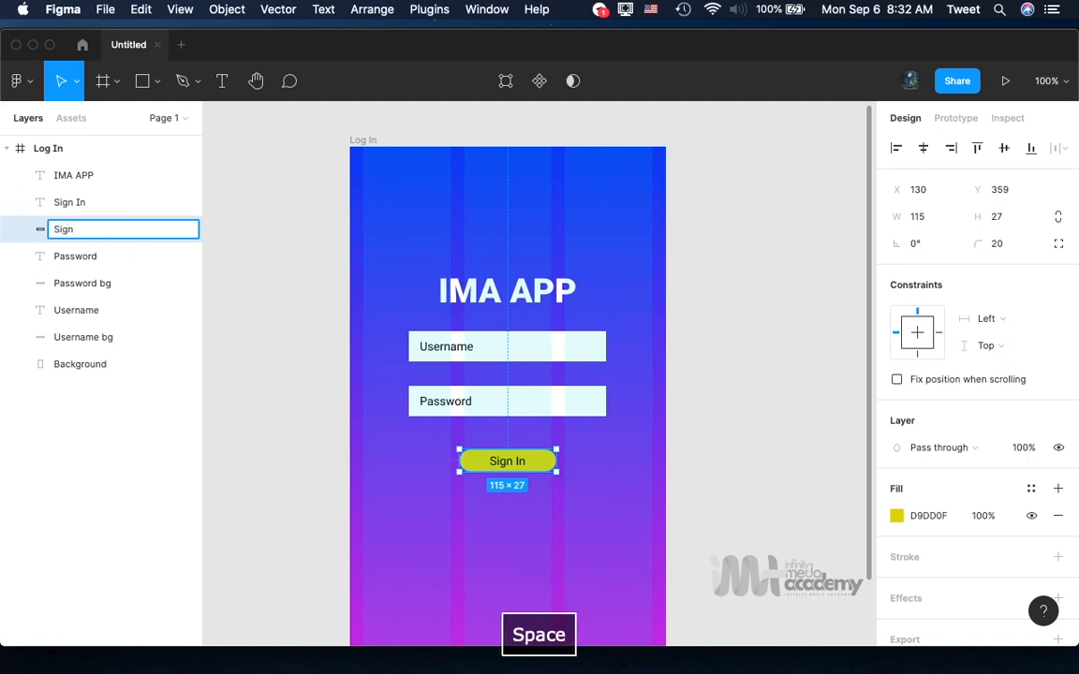
pyautogui.write('In ')
pyautogui.write('BG')
pyautogui.write('G')
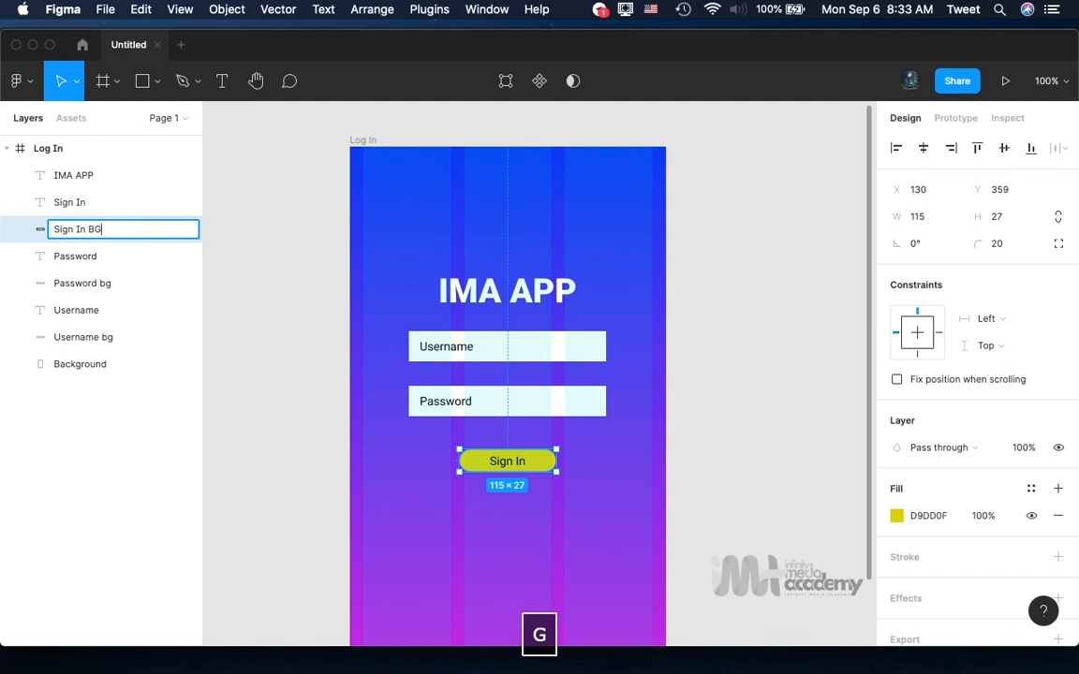
pyautogui.press('Return')
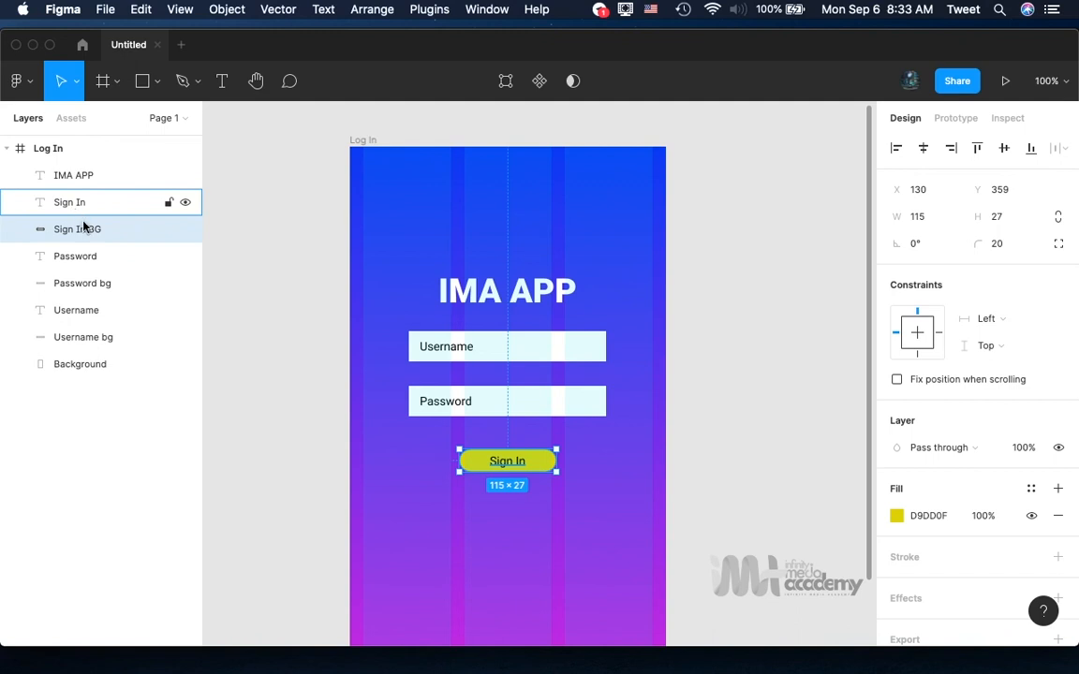
# Move the Username and Username bg layers together to directly below the IMA APP layer.
pyautogui.click(75, 311)
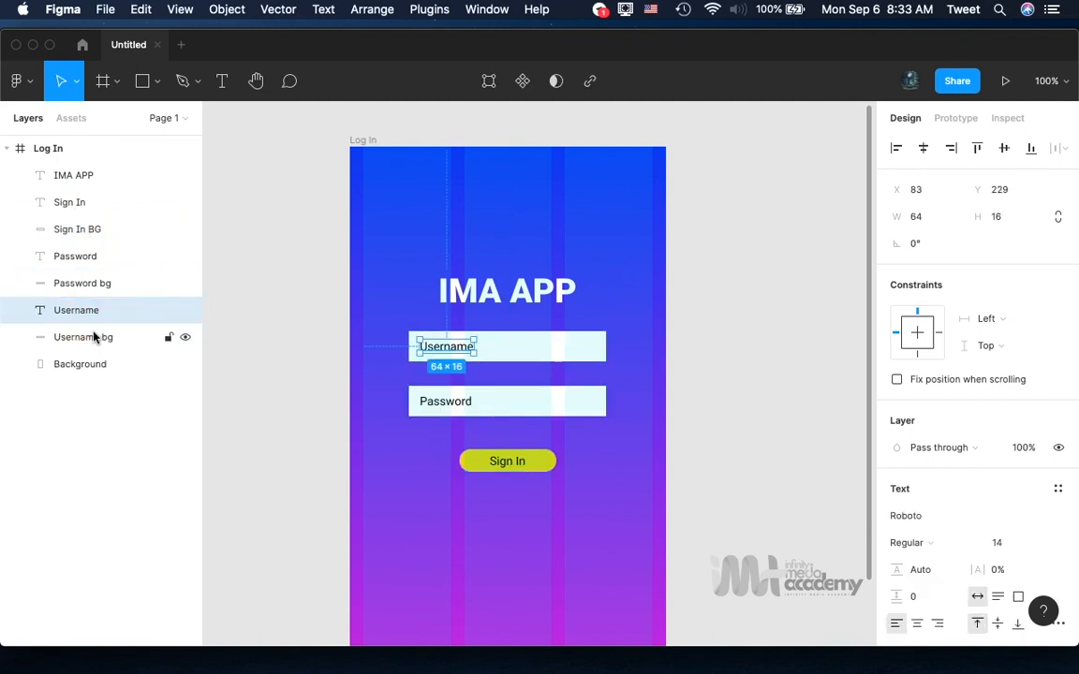
pyautogui.keyDown('super'); pyautogui.click(93, 338); pyautogui.keyUp('super')
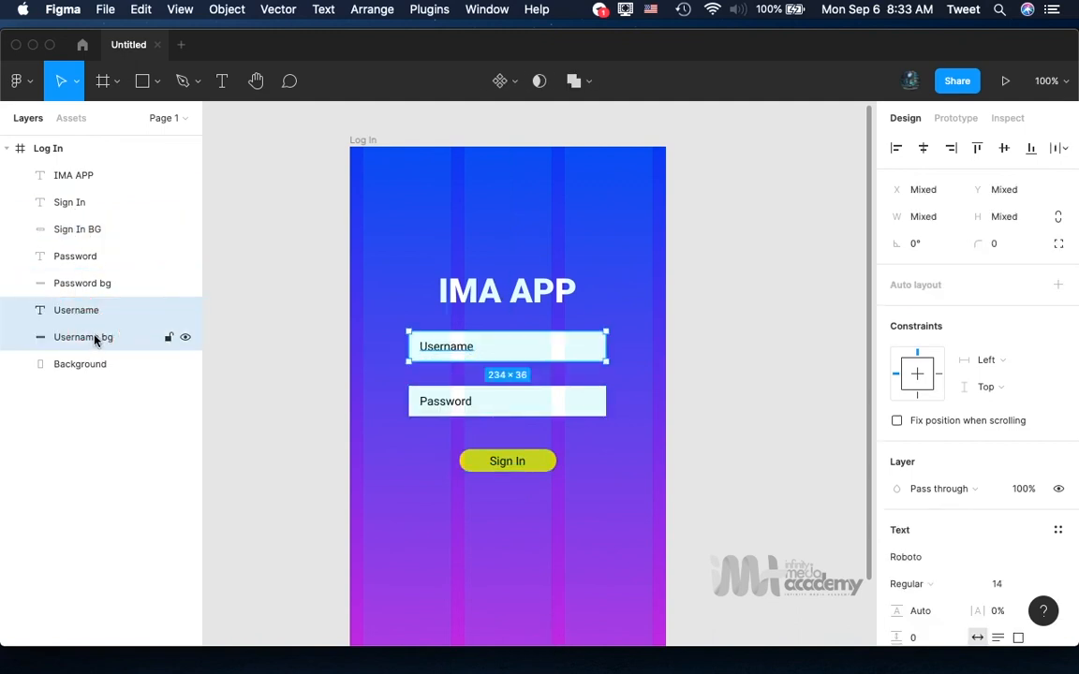
pyautogui.moveTo(94, 339); pyautogui.dragTo(79, 201)
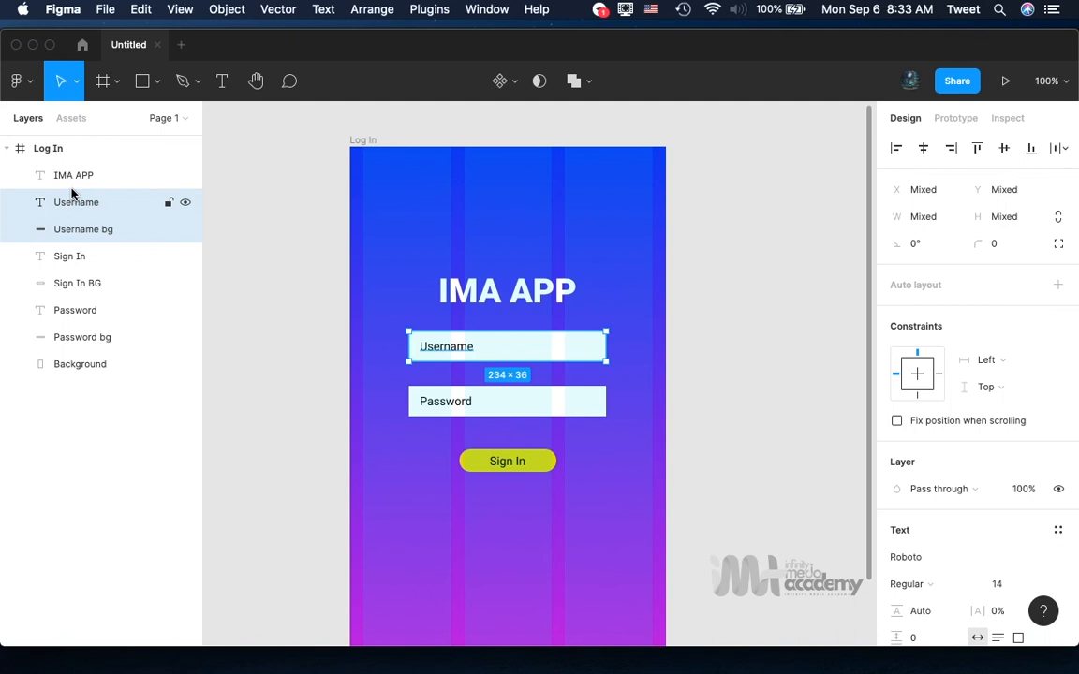
# Move the Password and Password bg layers together to between the Username bg and Sign In layers.
pyautogui.click(77, 316)
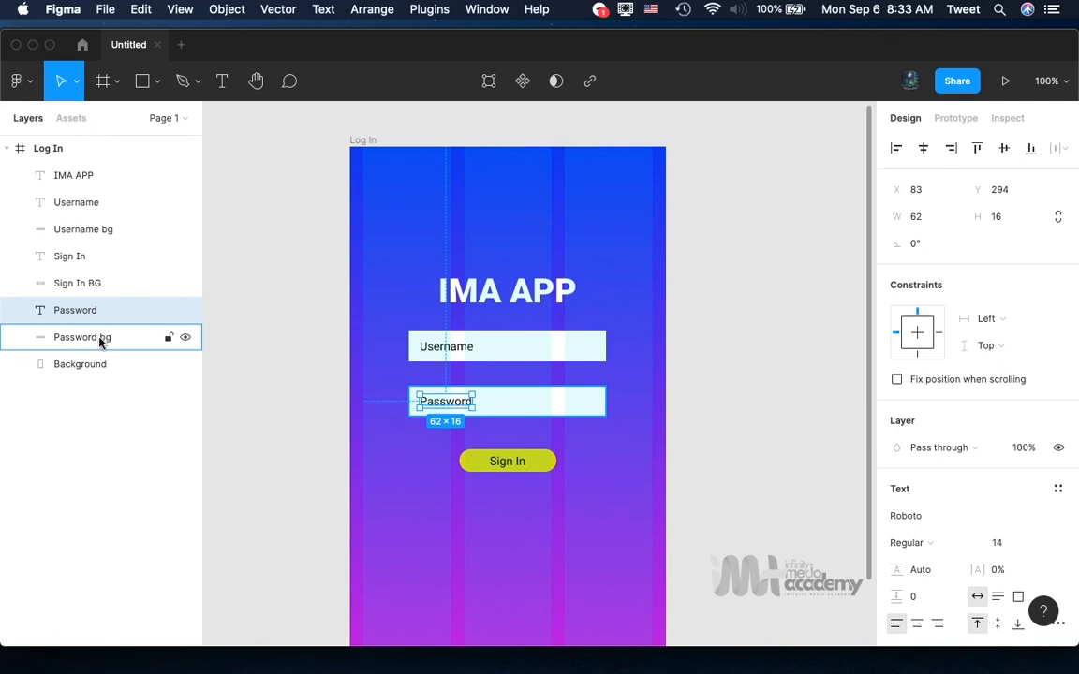
pyautogui.keyDown('shift'); pyautogui.click(98, 343); pyautogui.keyUp('shift')
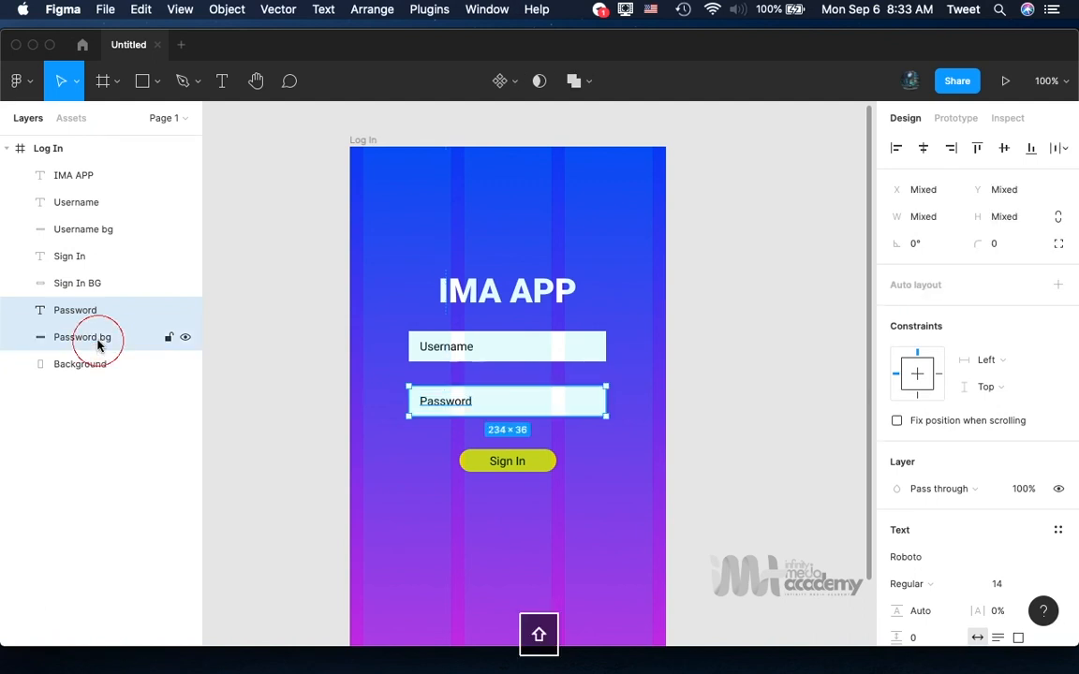
pyautogui.moveTo(91, 311); pyautogui.dragTo(89, 255)
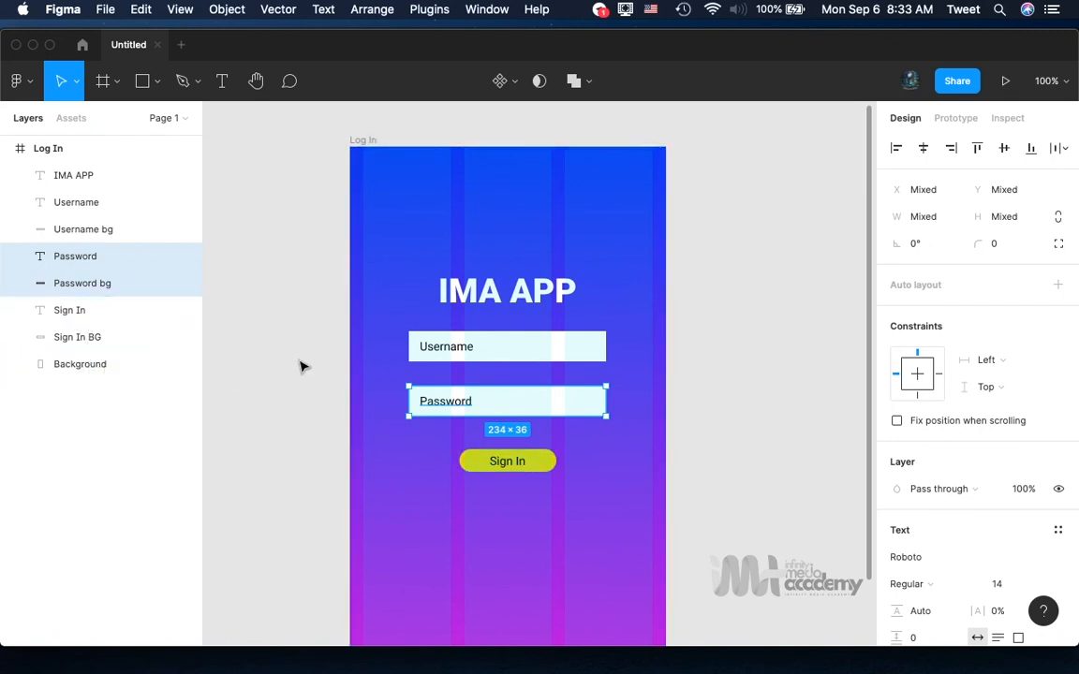
# Add an empty iPhone 8 frame beside the Log In frame and delete it again.
pyautogui.scroll(-3, 301, 367)
pyautogui.hscroll(-3, 301, 367)
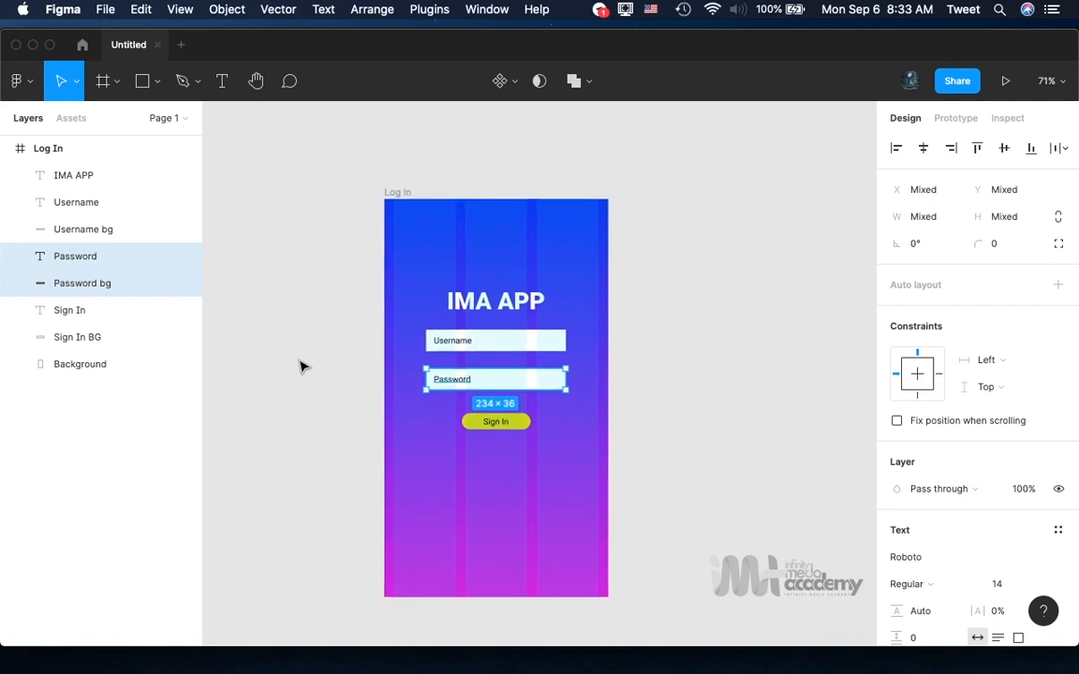
pyautogui.click(399, 193)
pyautogui.click(340, 214)
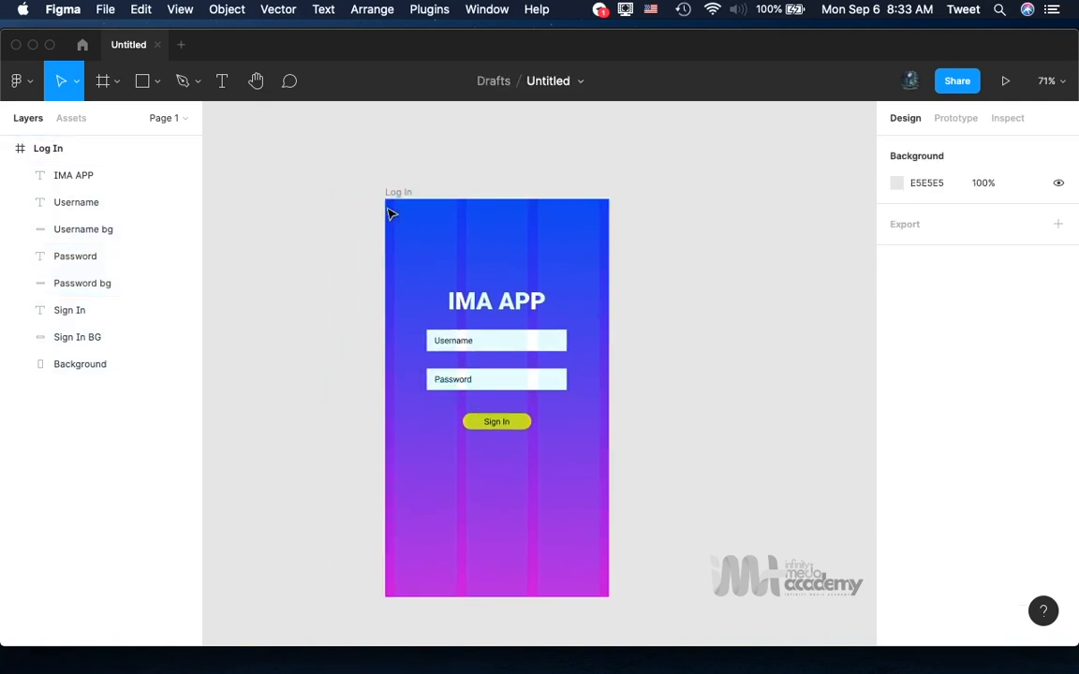
pyautogui.hscroll(3, 636, 236)
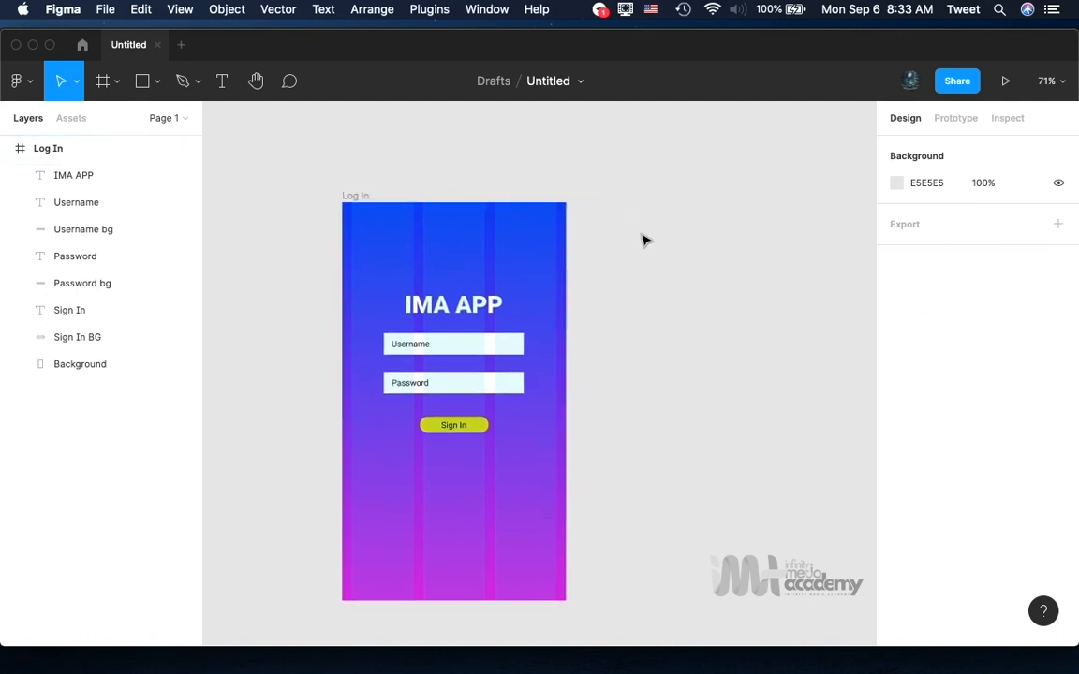
pyautogui.click(104, 85)
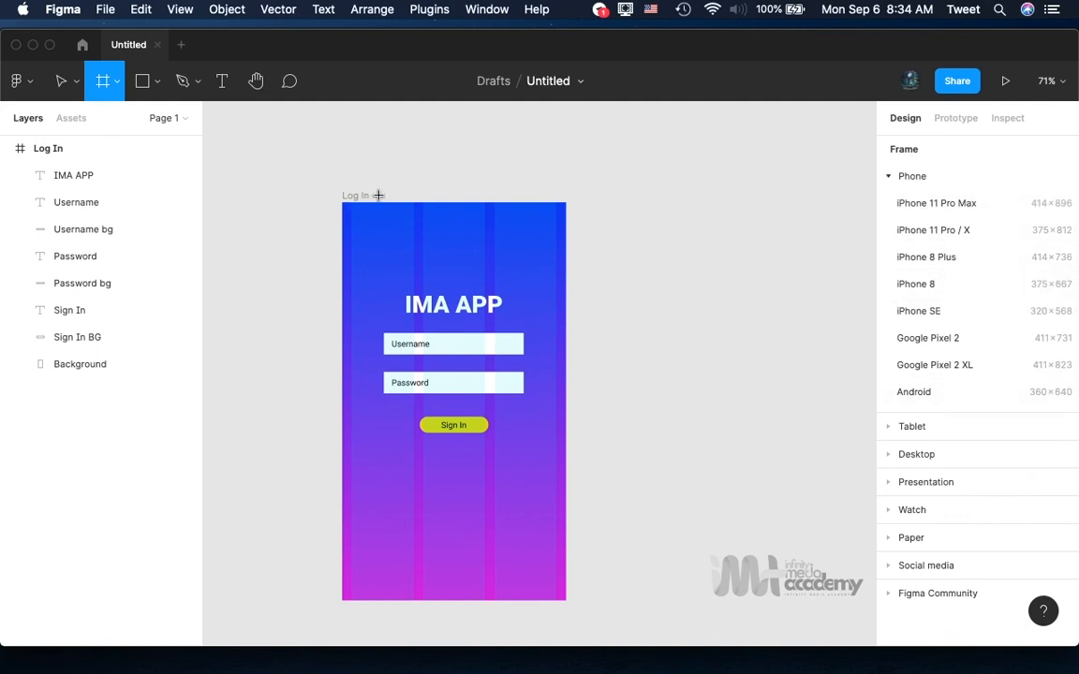
pyautogui.click(942, 285)
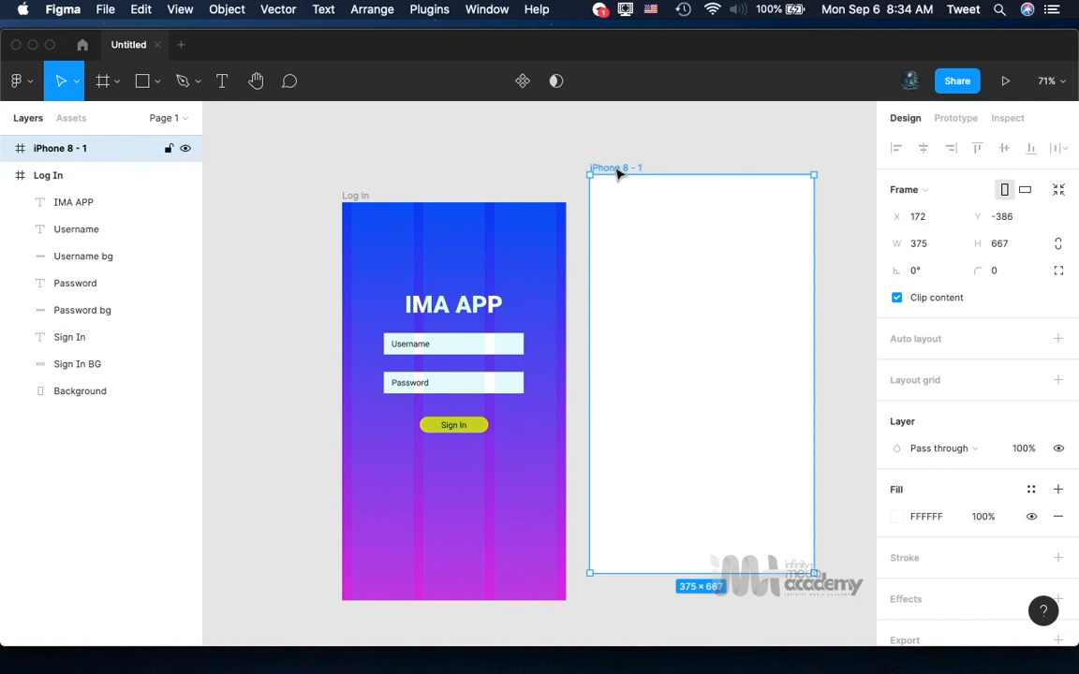
pyautogui.press('BackSpace')
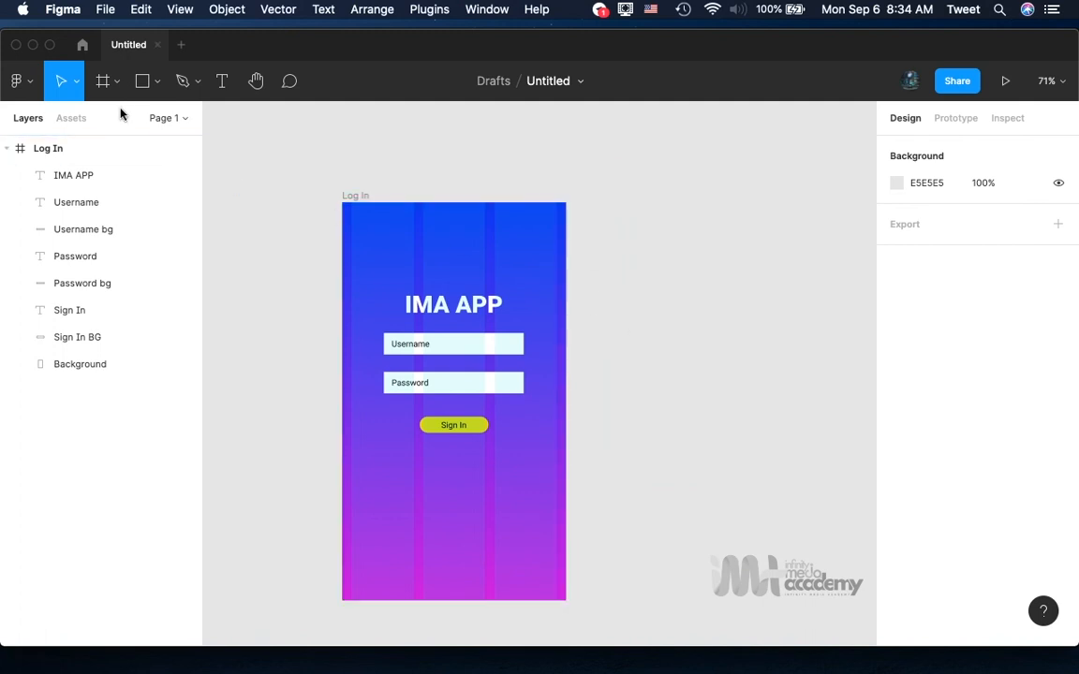
pyautogui.click(103, 82)
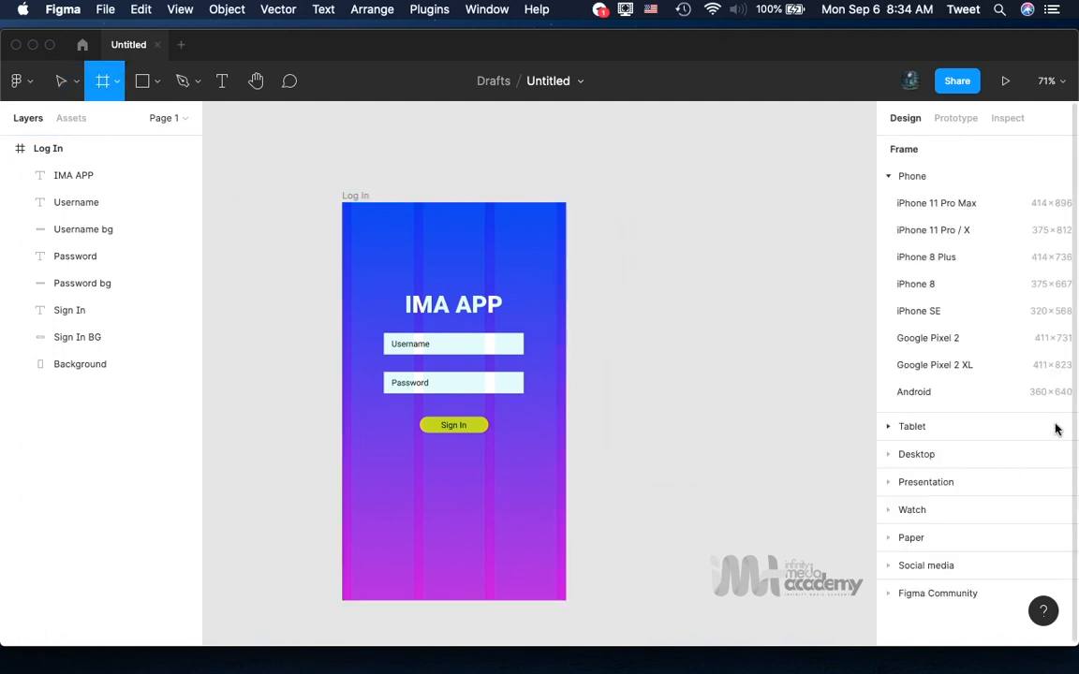
pyautogui.click(927, 285)
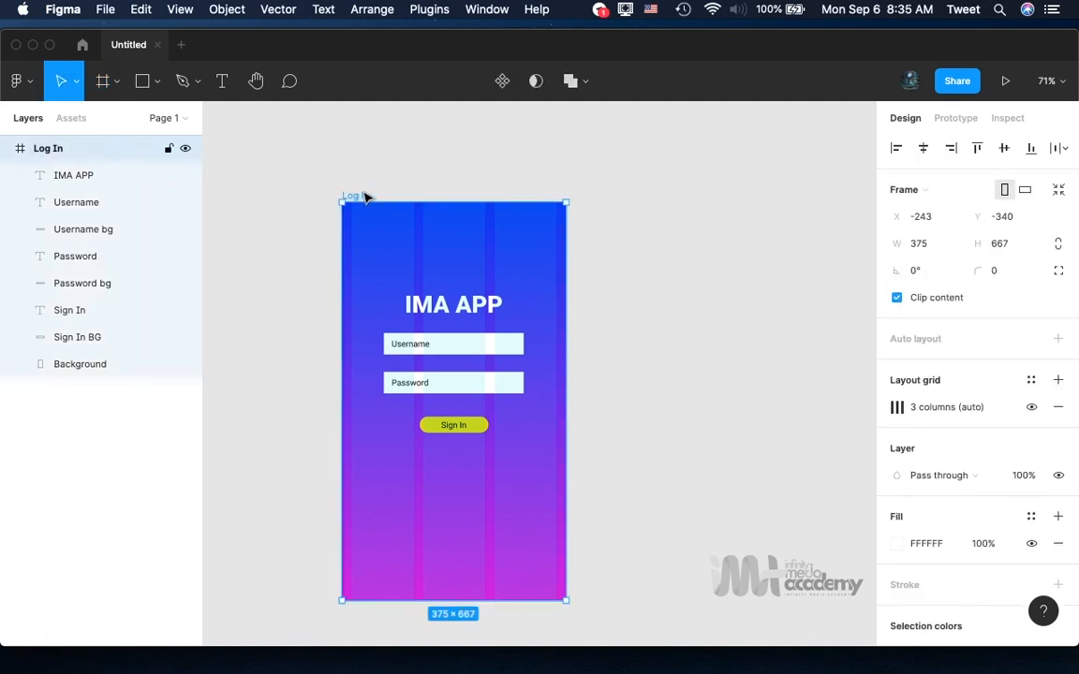
# Copy the Log In frame with all its layers and paste the copy onto the empty canvas beside it.
pyautogui.press('super+c')
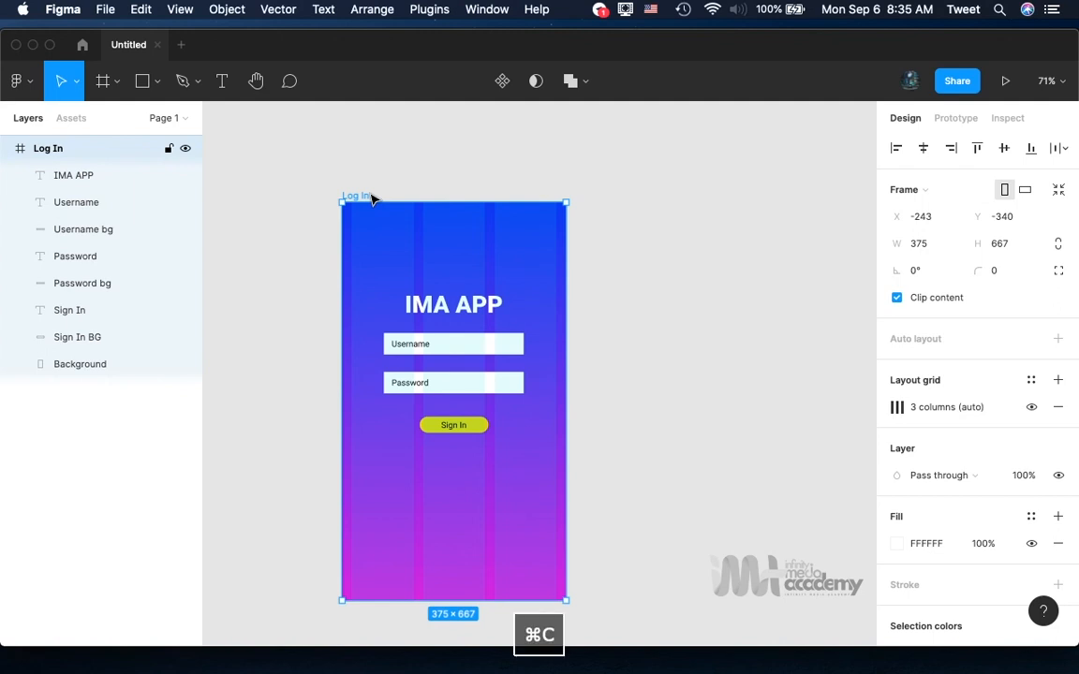
pyautogui.click(636, 239)
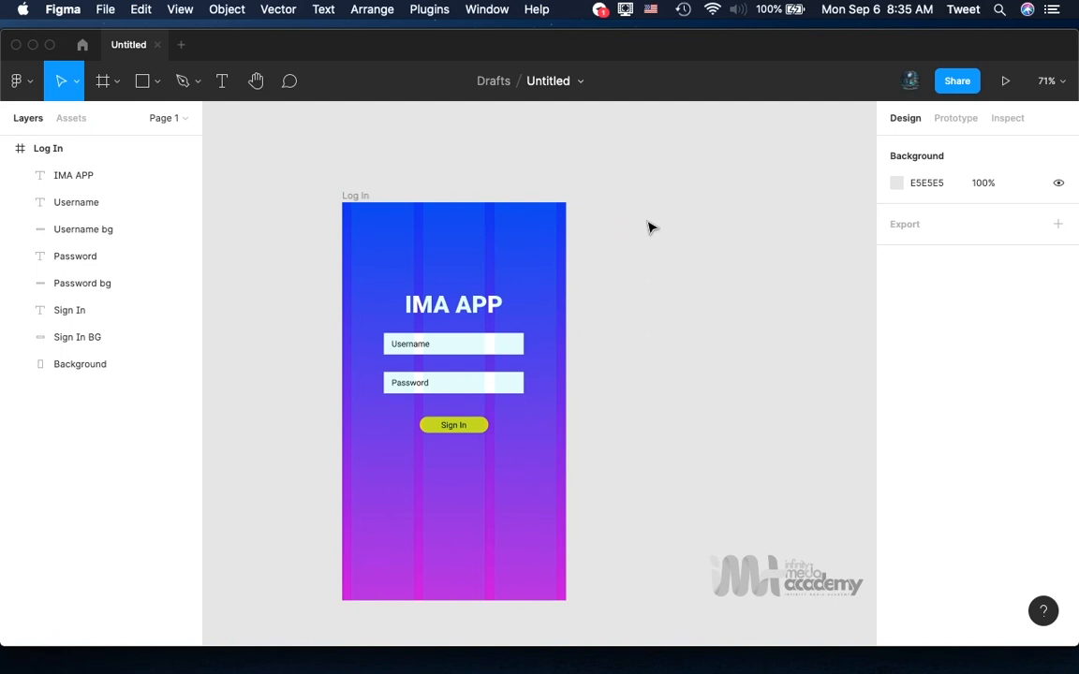
pyautogui.press('super+v')
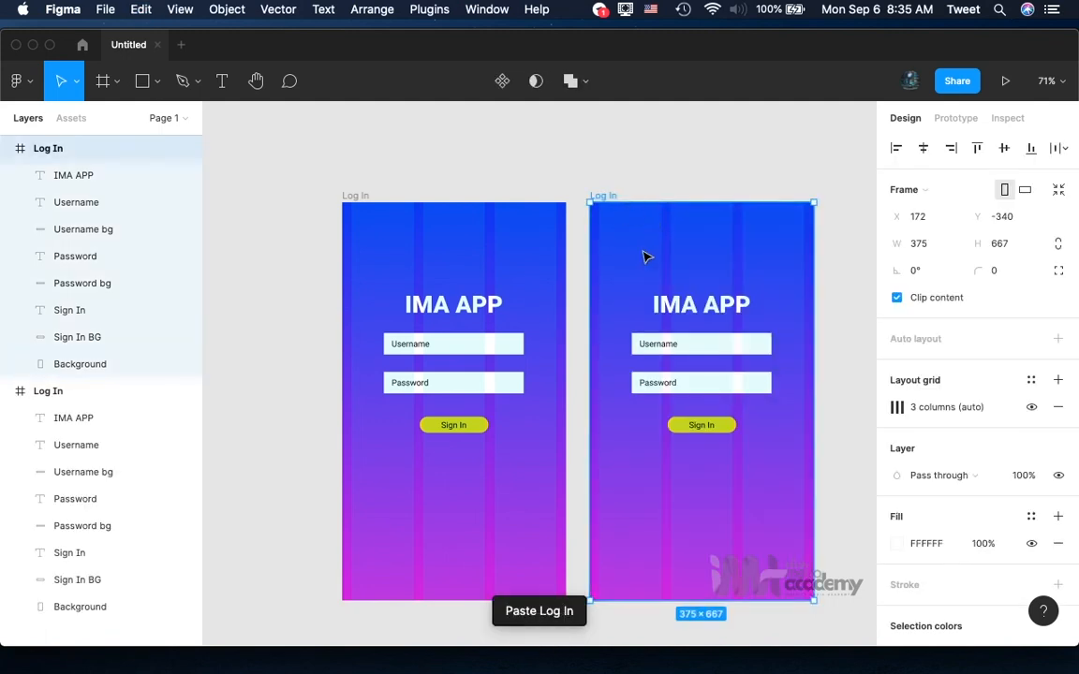
# Duplicate the pasted Log In frame to make a third login screen in the same row.
pyautogui.click(606, 198)
pyautogui.hscroll(5, 605, 200)
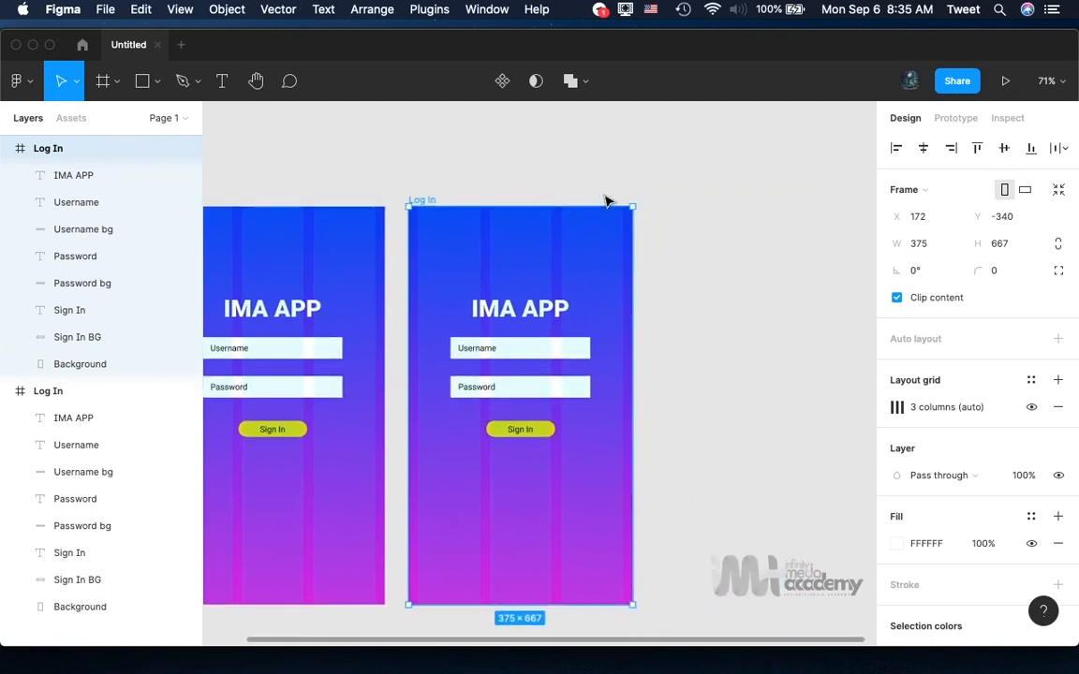
pyautogui.hscroll(2, 606, 199)
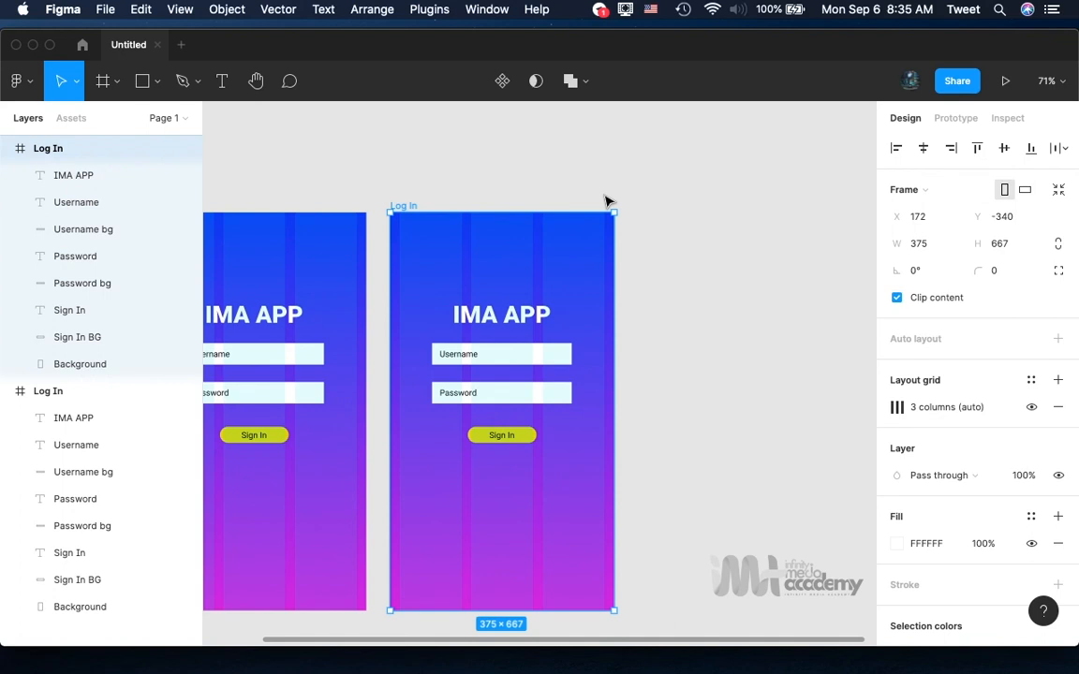
pyautogui.press('super+d')
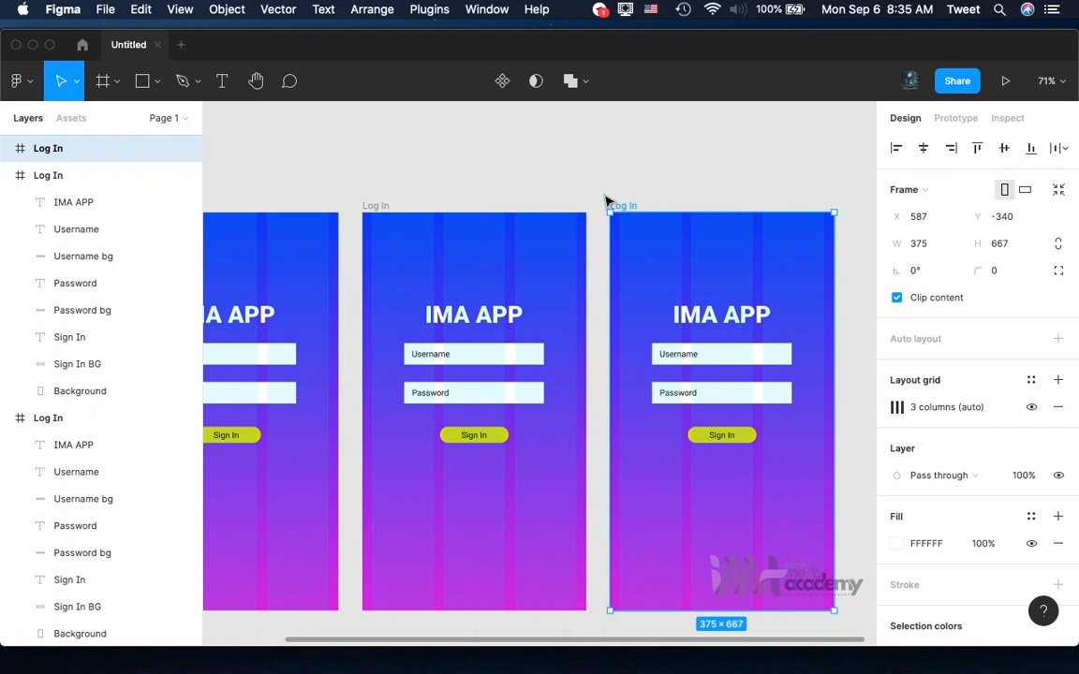
# Copy the third Log In frame to the free canvas area just right of it, level with the row.
pyautogui.hscroll(5, 607, 200)
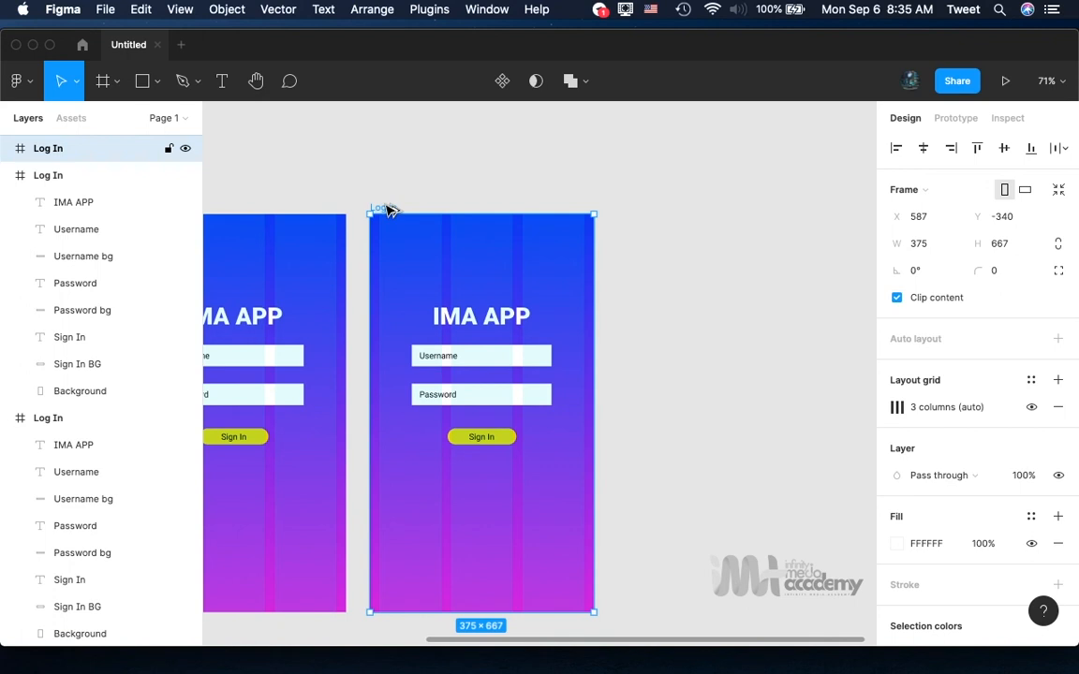
pyautogui.moveTo(387, 211); pyautogui.dragTo(652, 212)
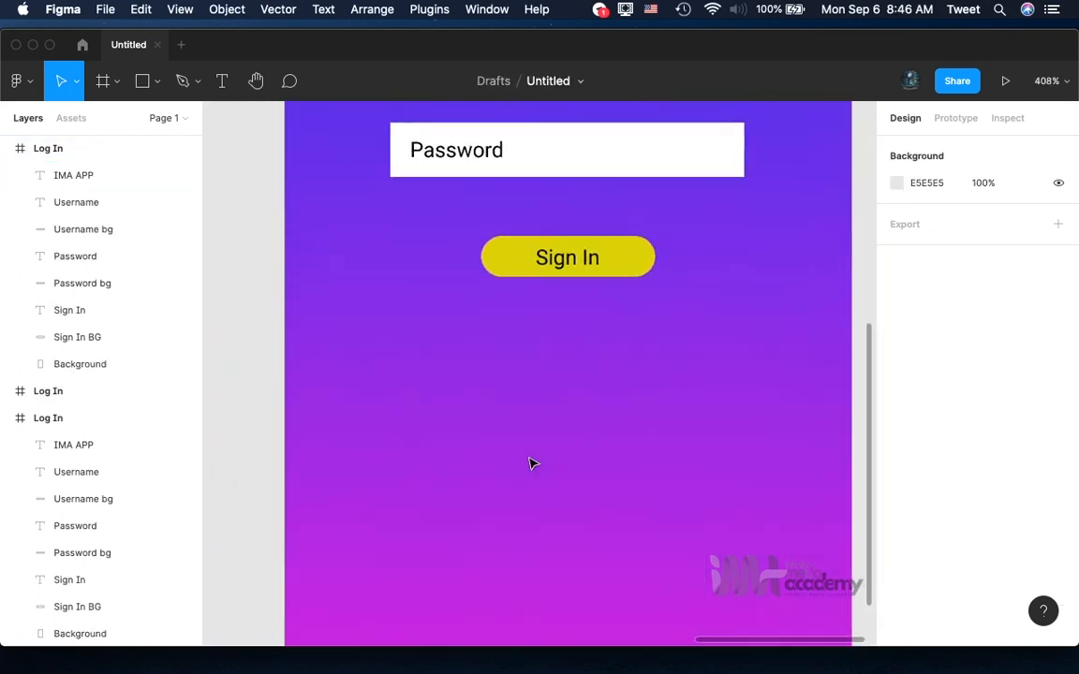
pyautogui.scroll(-5, 530, 463)
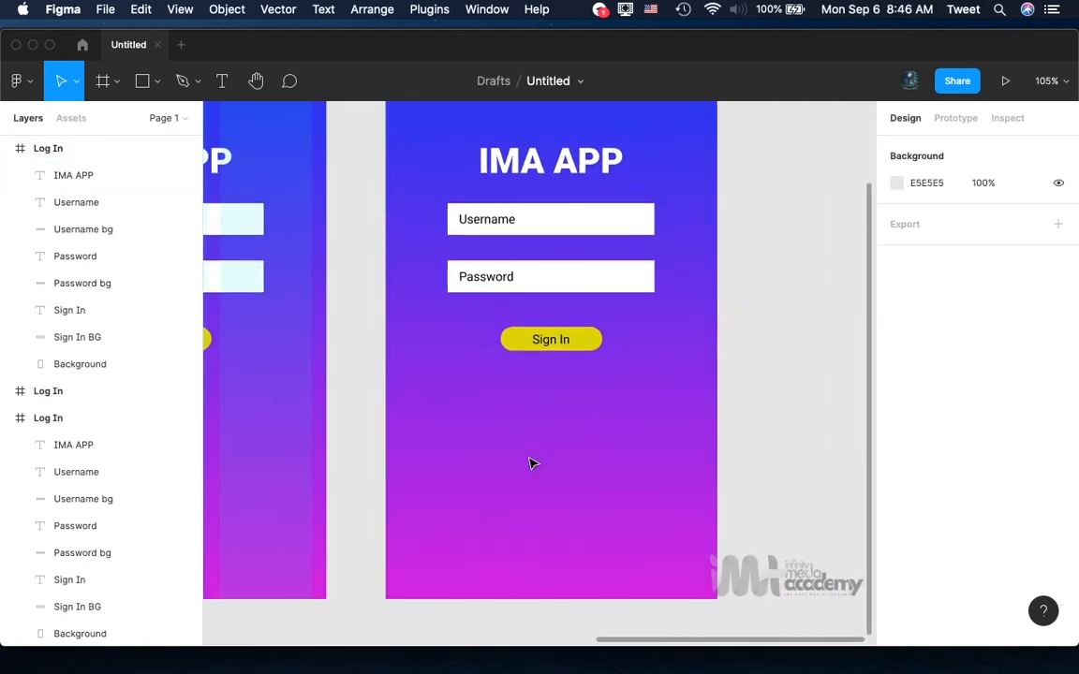
pyautogui.scroll(5, 530, 462)
pyautogui.hscroll(-2, 530, 463)
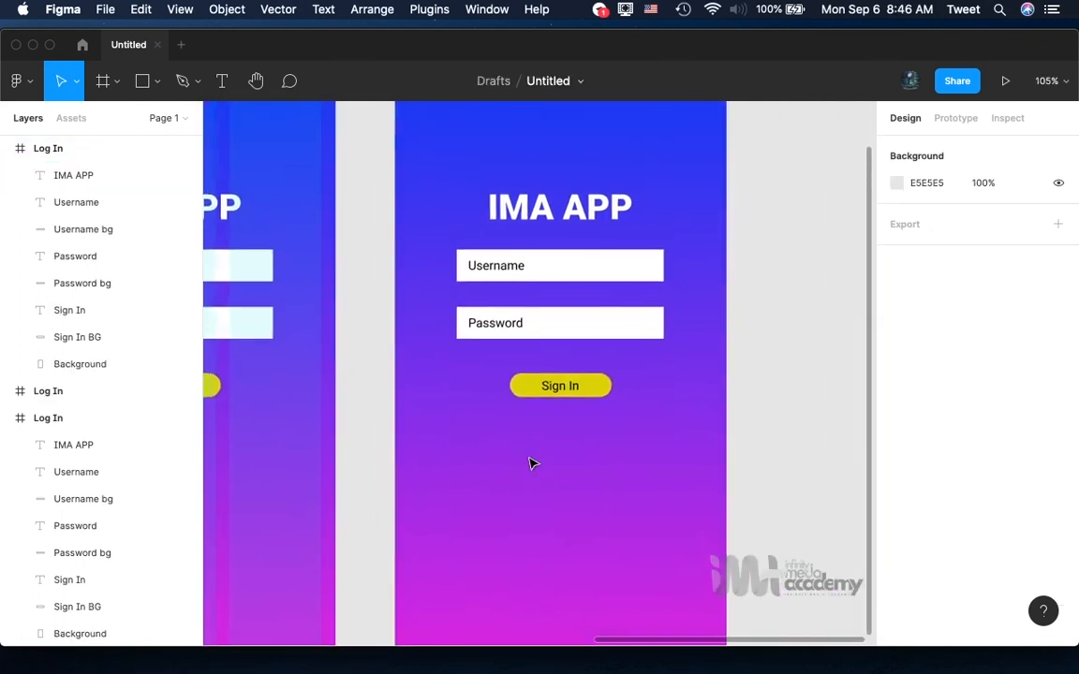
pyautogui.scroll(-1, 530, 463)
pyautogui.hscroll(-1, 530, 462)
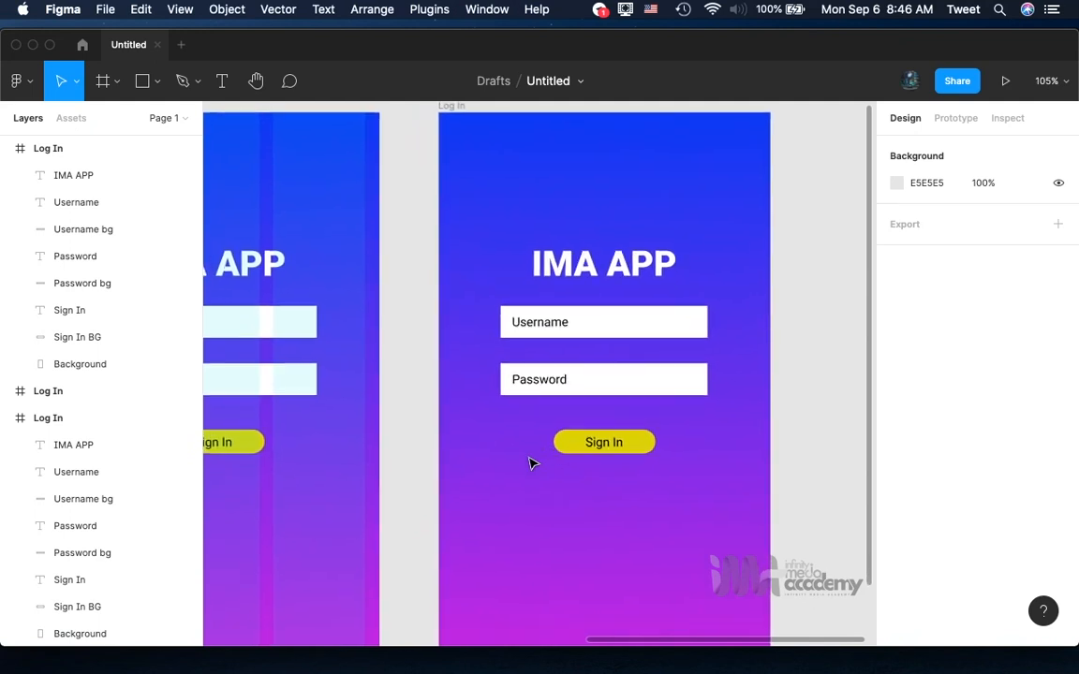